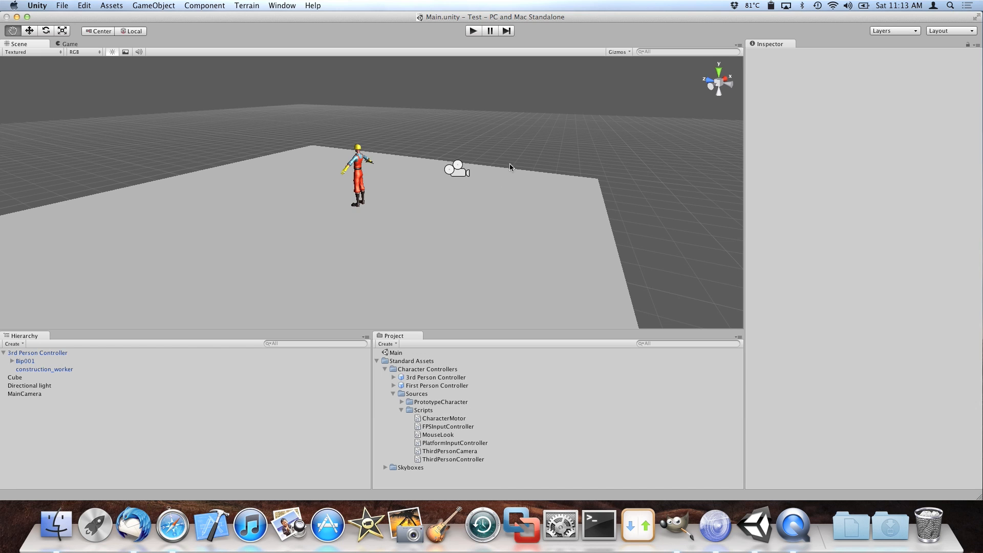
scroll(398, 169, up, 5)
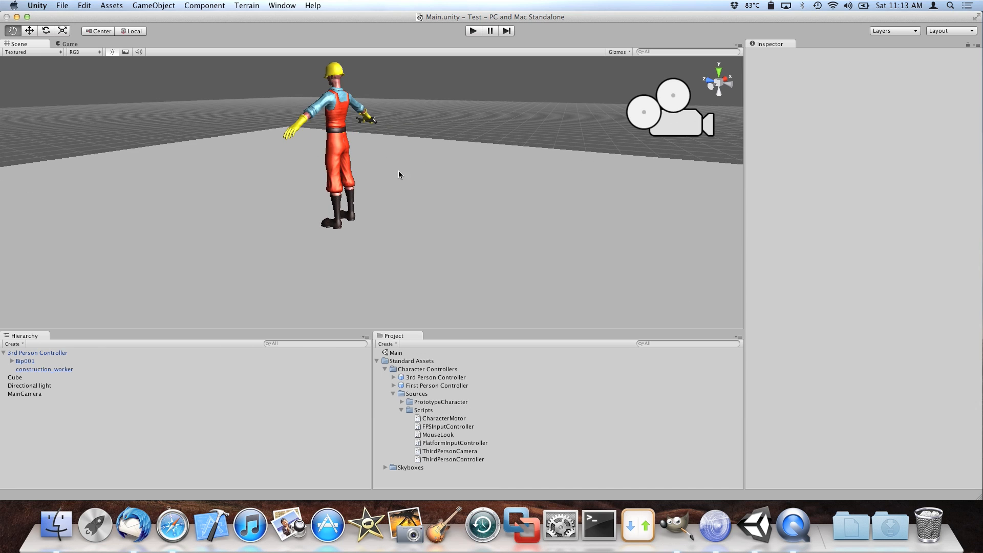
click(440, 370)
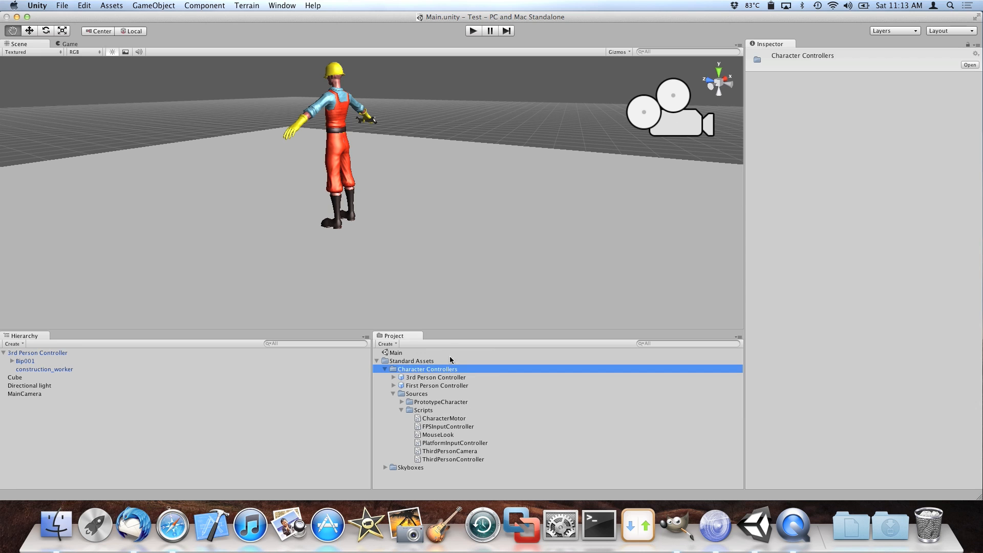
scroll(492, 150, down, 6)
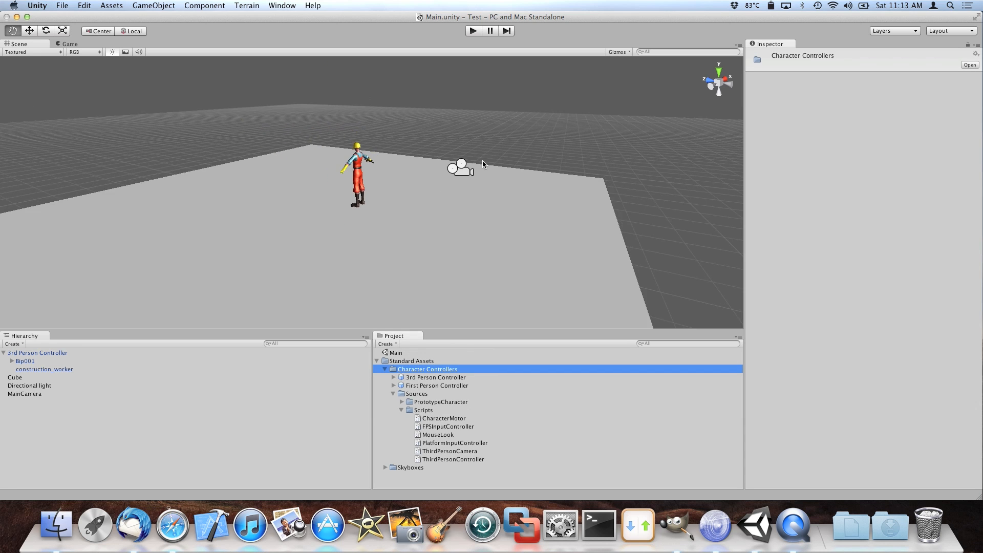
scroll(497, 127, up, 2)
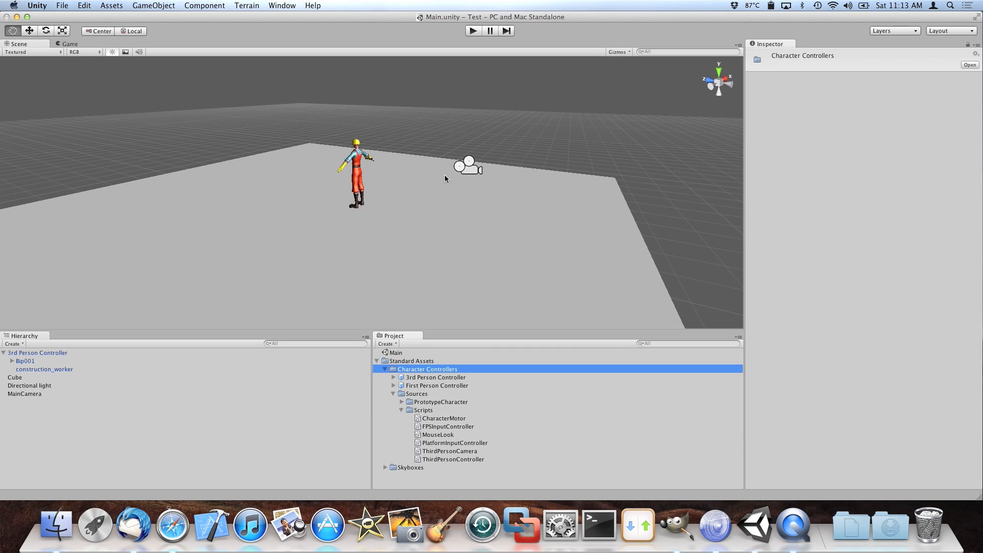
scroll(428, 157, up, 3)
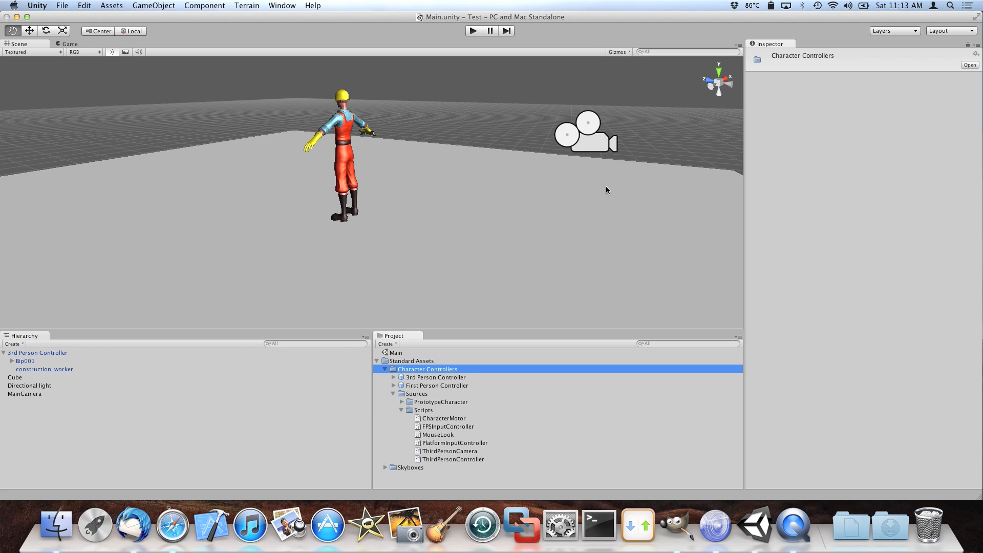
Play-test the scene by walking, turning and jumping the construction worker character, and stop the game.
click(474, 32)
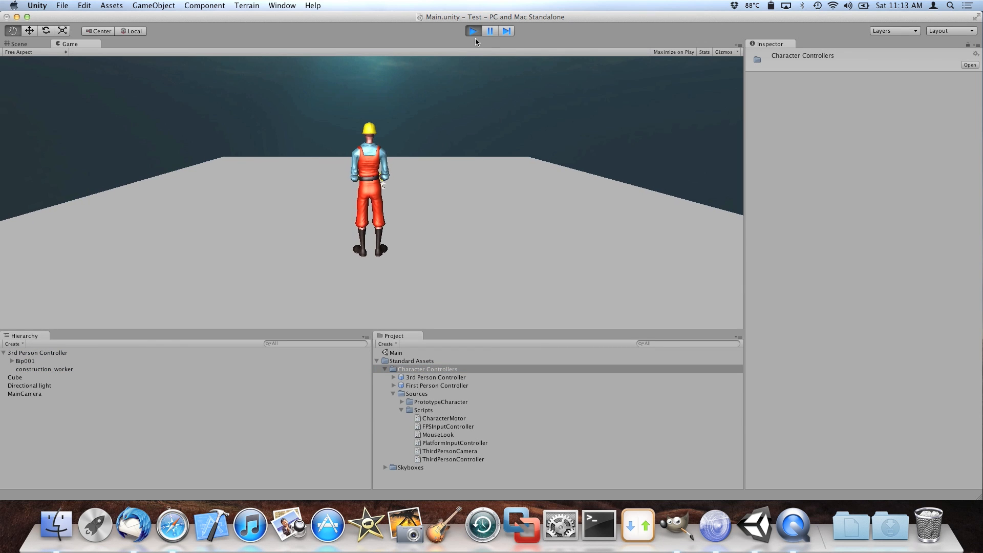
key(Right)
key(Left)
key(Down)
key(Right)
key(Left)
key(Up)
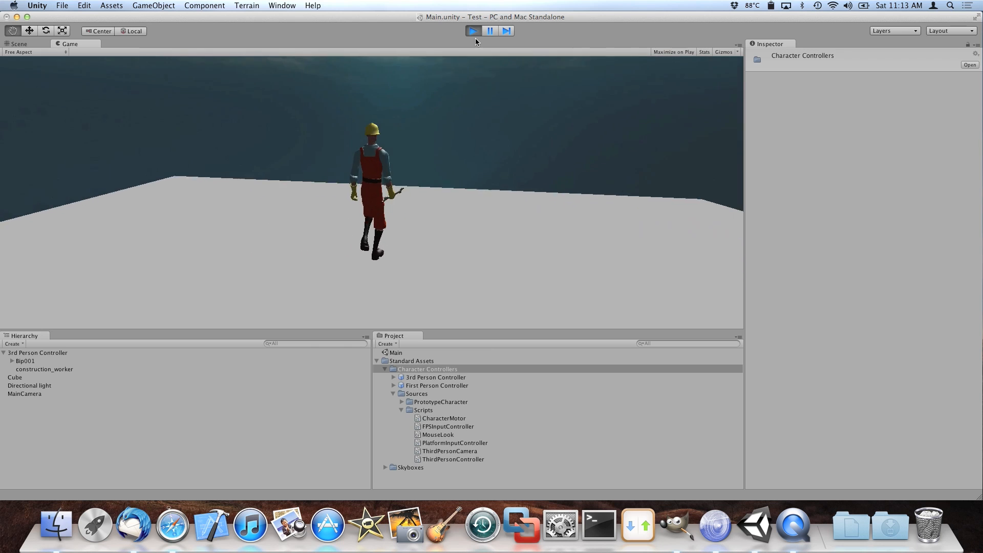
key(Left)
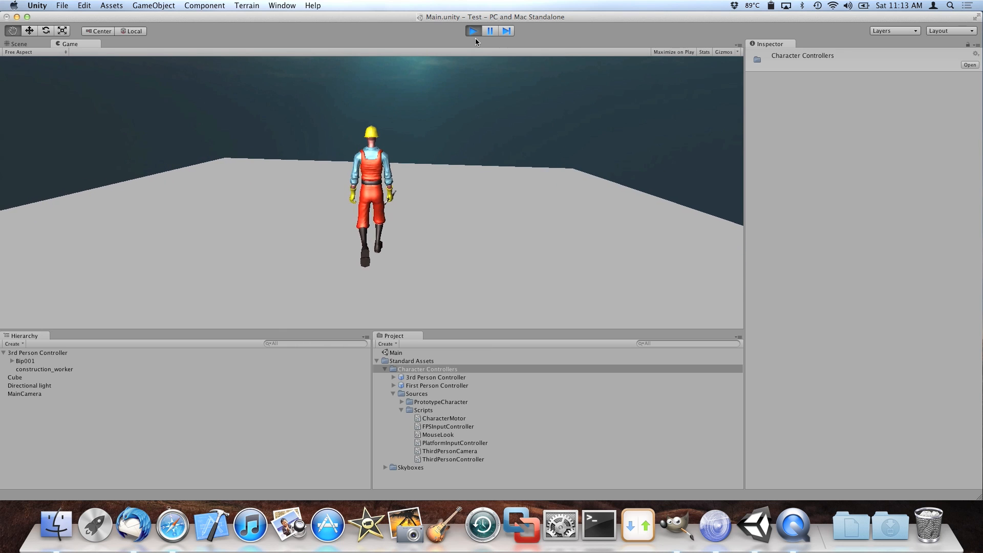
key(space)
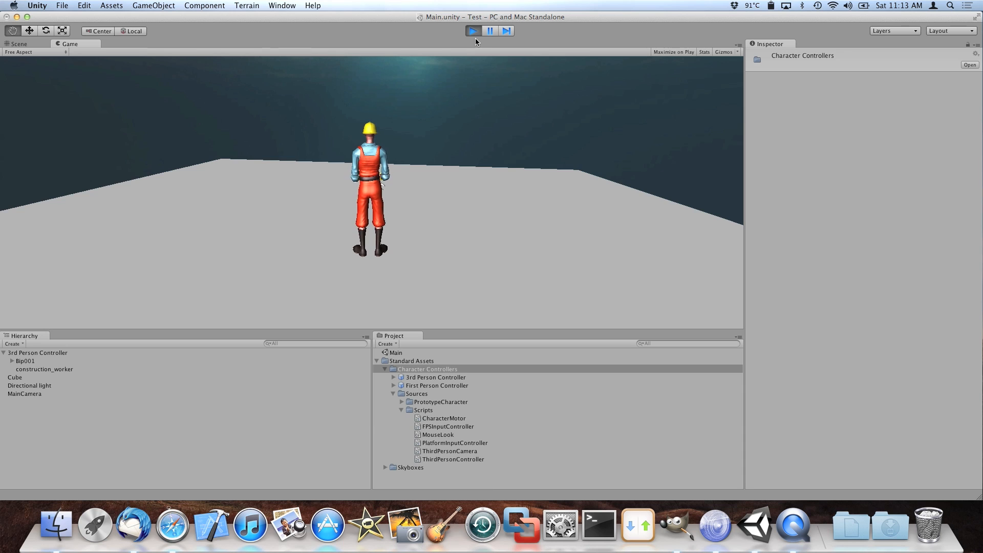
key(Up)
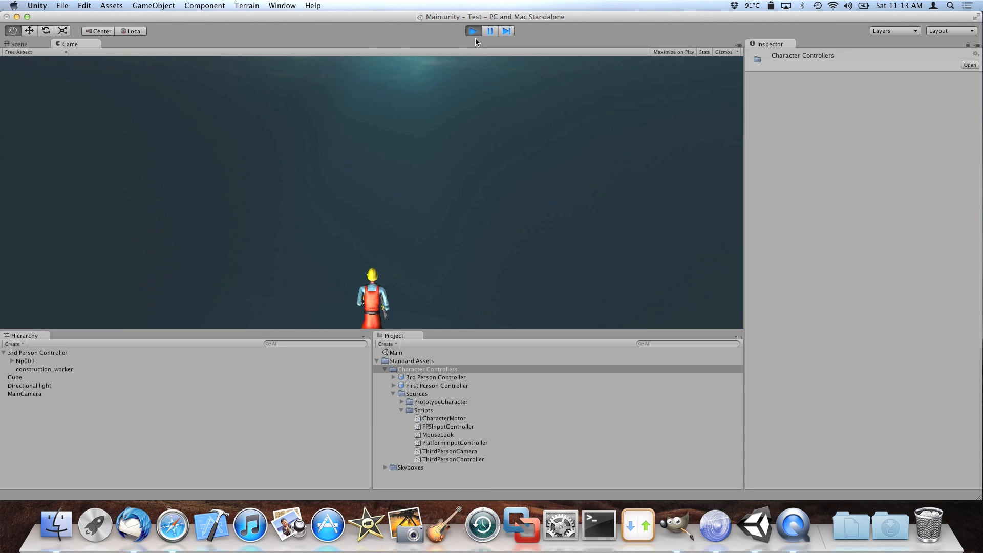
click(475, 35)
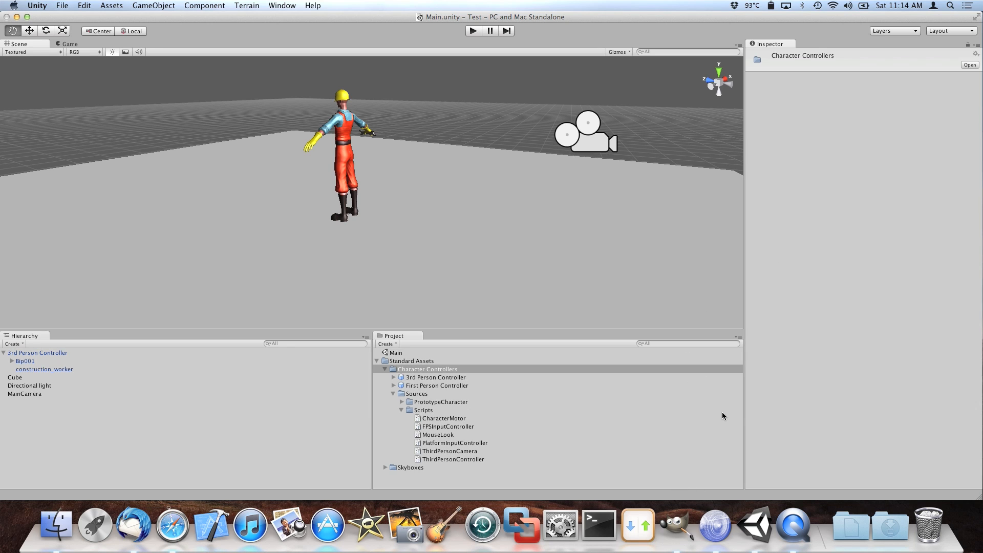
Switch to GIMP and move the untitled 512x512 image window aside to uncover the files in the desktop bgs folder.
click(677, 526)
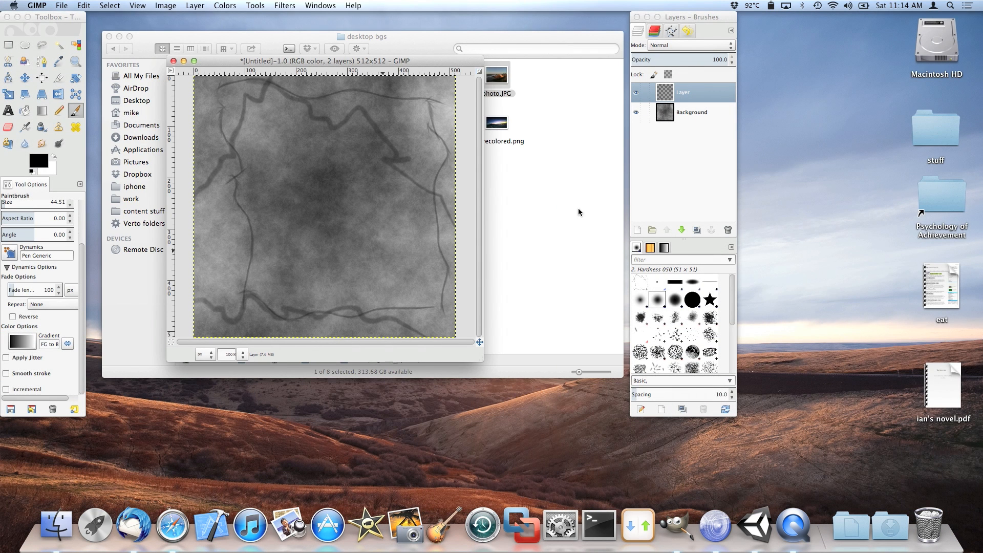
drag(436, 62, 480, 77)
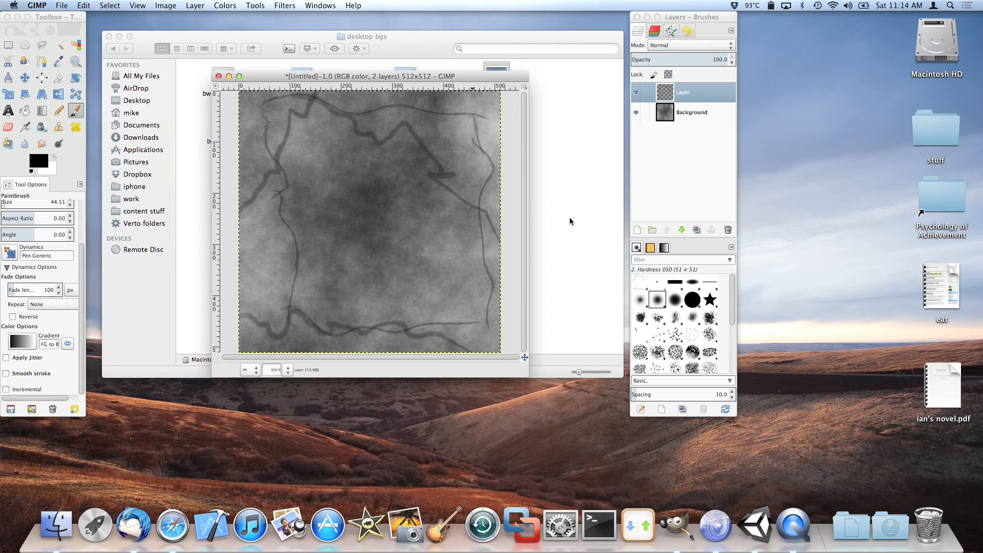
drag(482, 76, 589, 119)
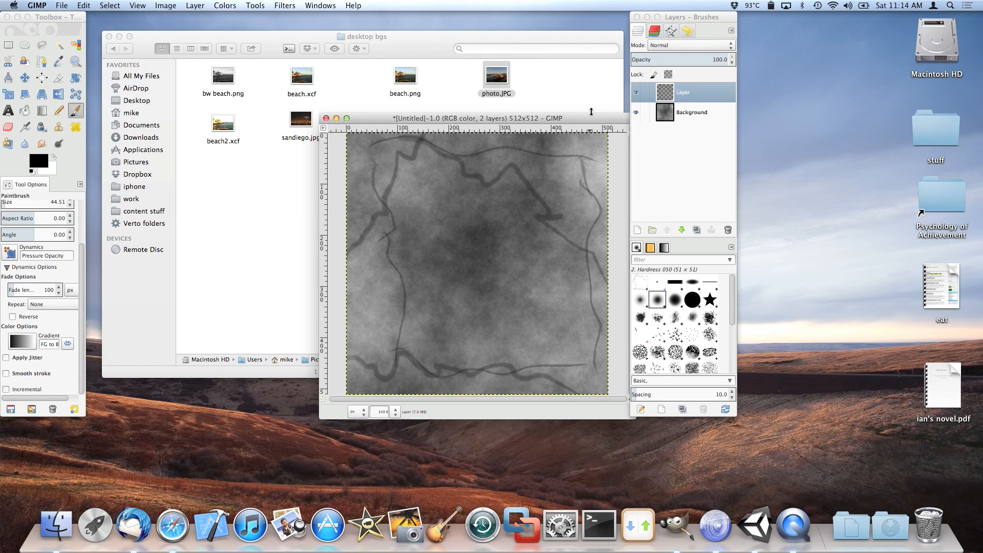
drag(466, 119, 484, 117)
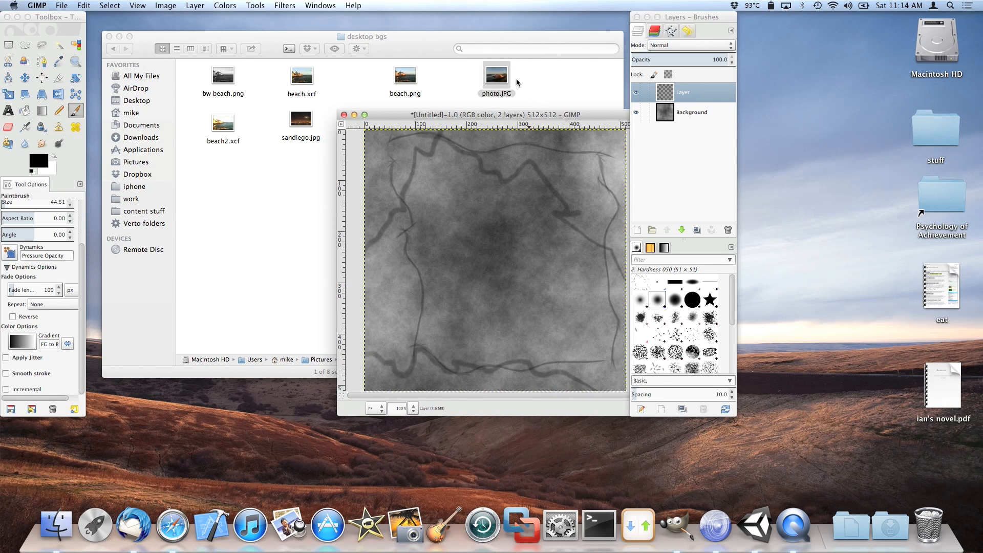
Open bw beach.png from the desktop bgs folder in GIMP and move its window clear of the untitled image.
click(224, 80)
drag(224, 80, 684, 528)
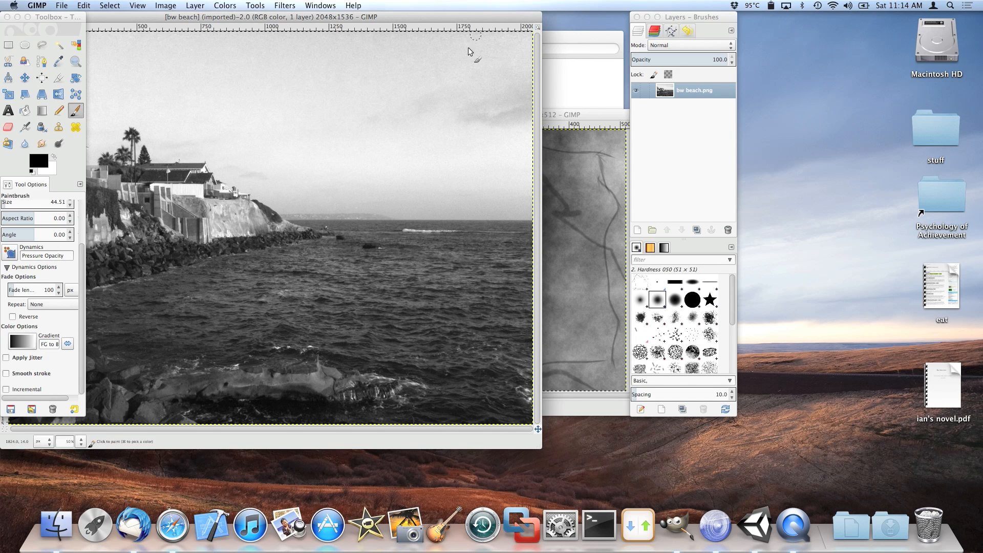
drag(425, 18, 866, 86)
Copy the bw beach photo into the untitled image as a new layer and shift it up and slightly left.
click(439, 115)
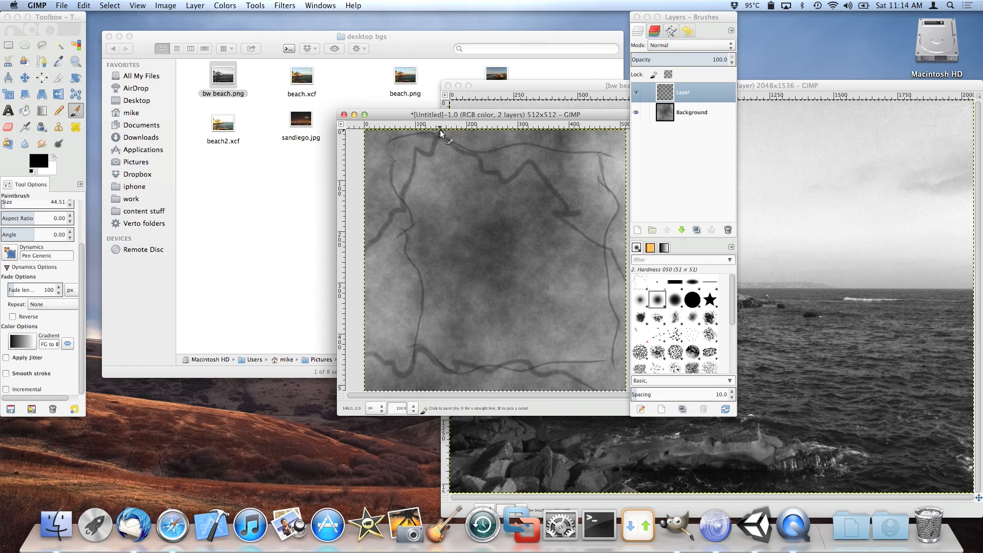
key(super+v)
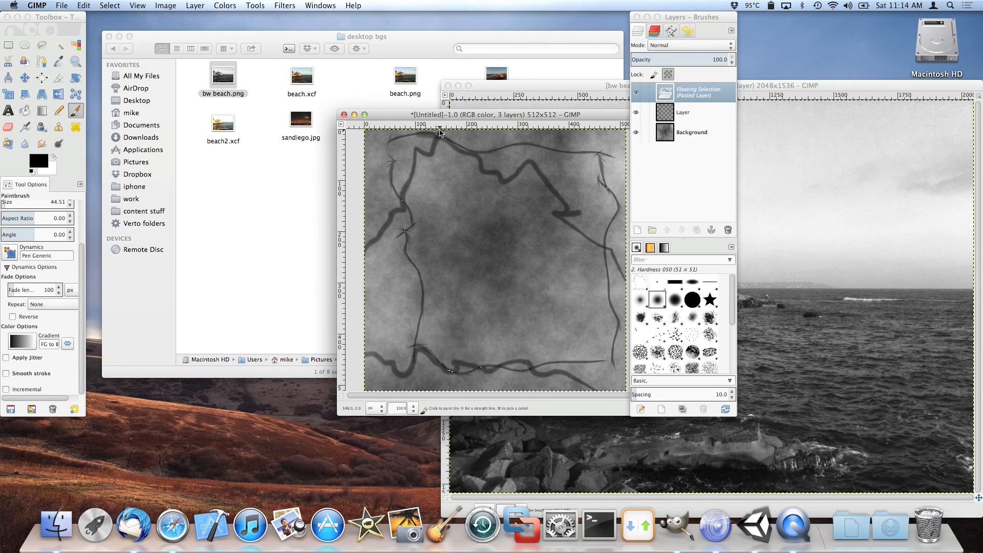
click(846, 84)
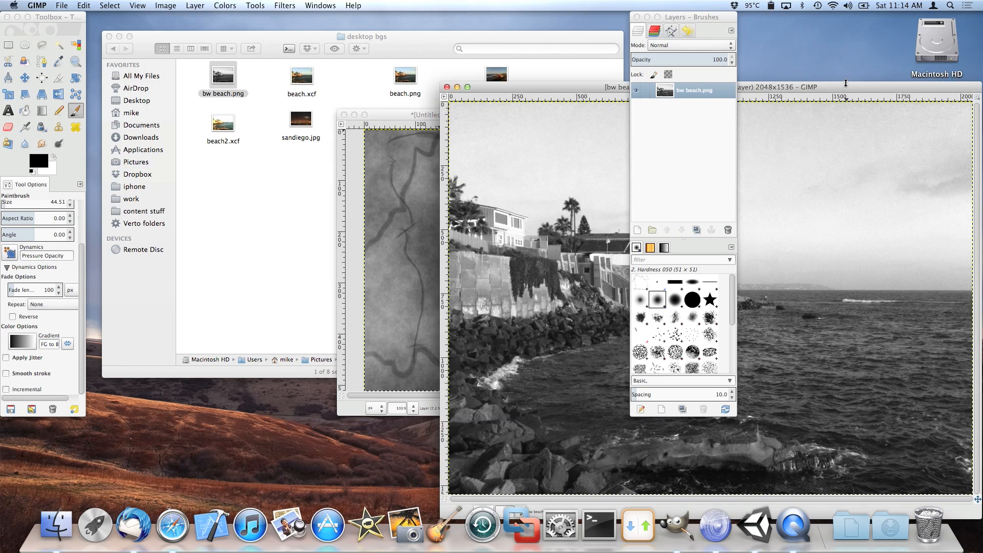
click(396, 121)
key(super+v)
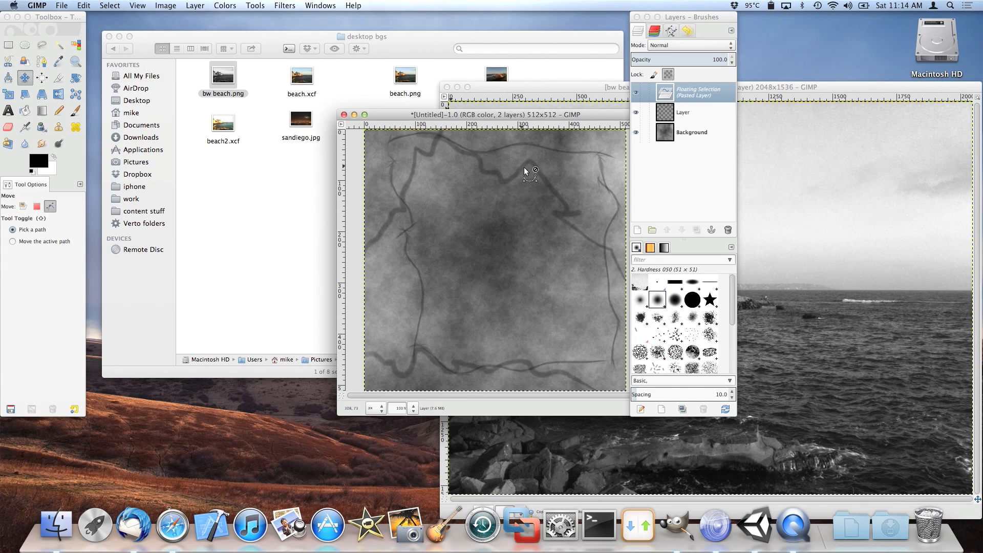
click(638, 232)
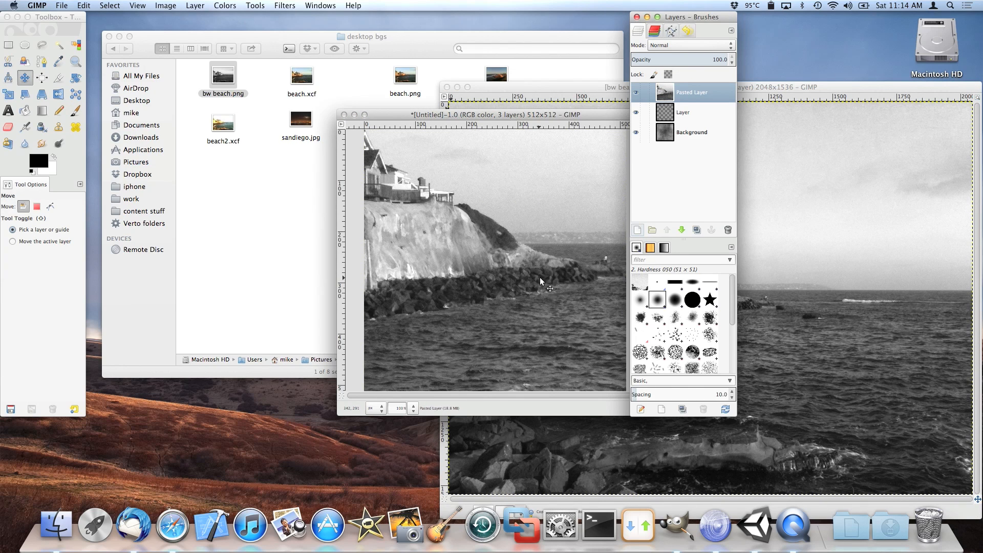
drag(523, 296, 485, 194)
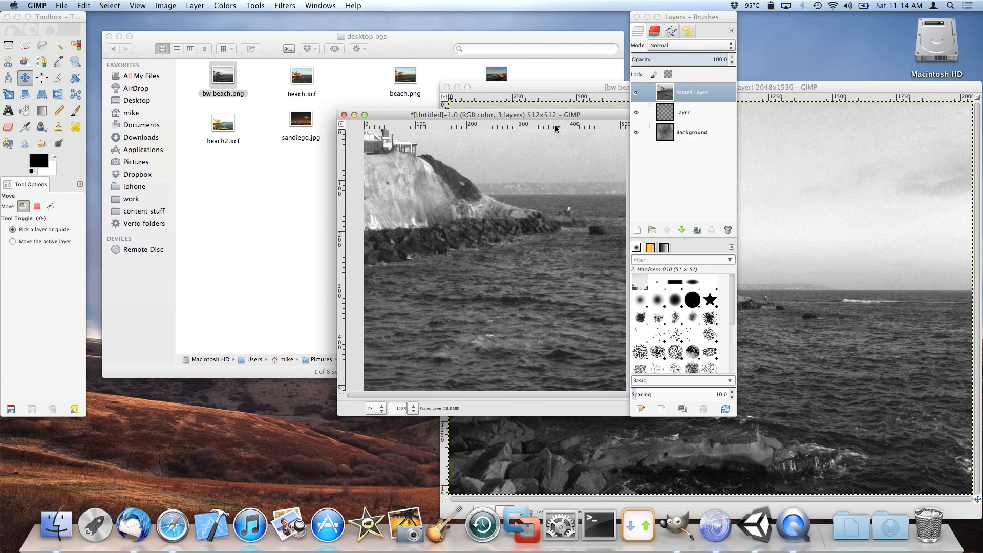
Set the pasted beach layer's opacity to 24 and its blend mode to Screen.
drag(487, 115, 300, 127)
click(709, 60)
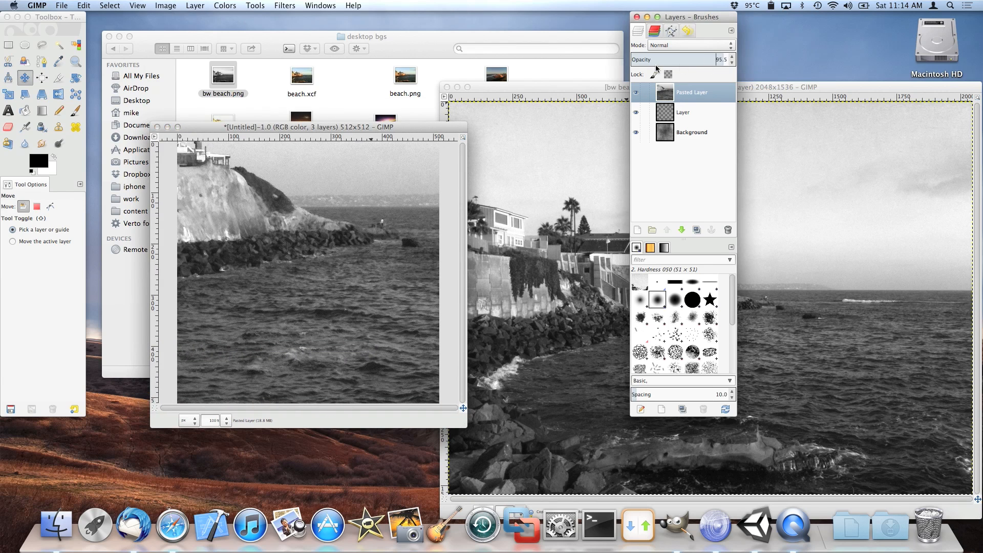
drag(711, 61, 685, 65)
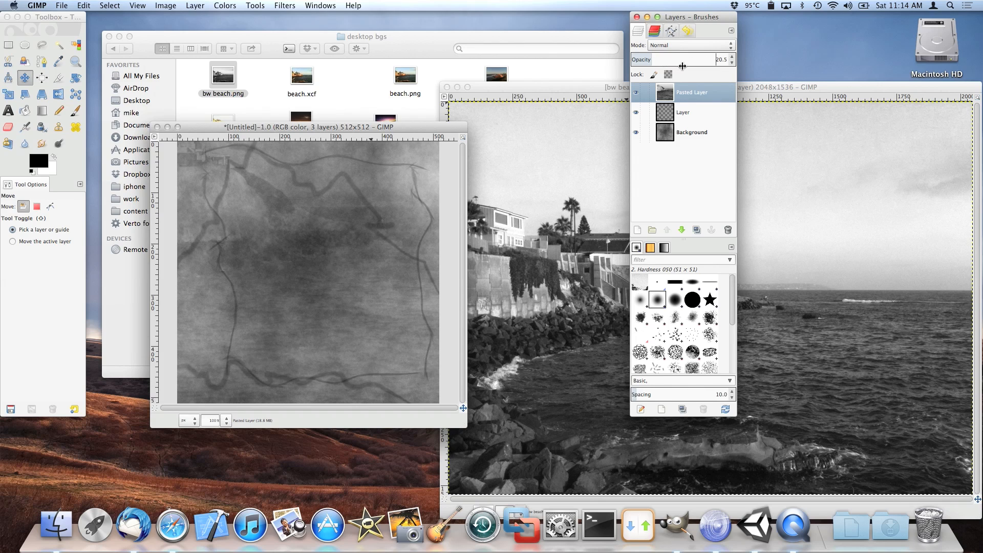
click(652, 60)
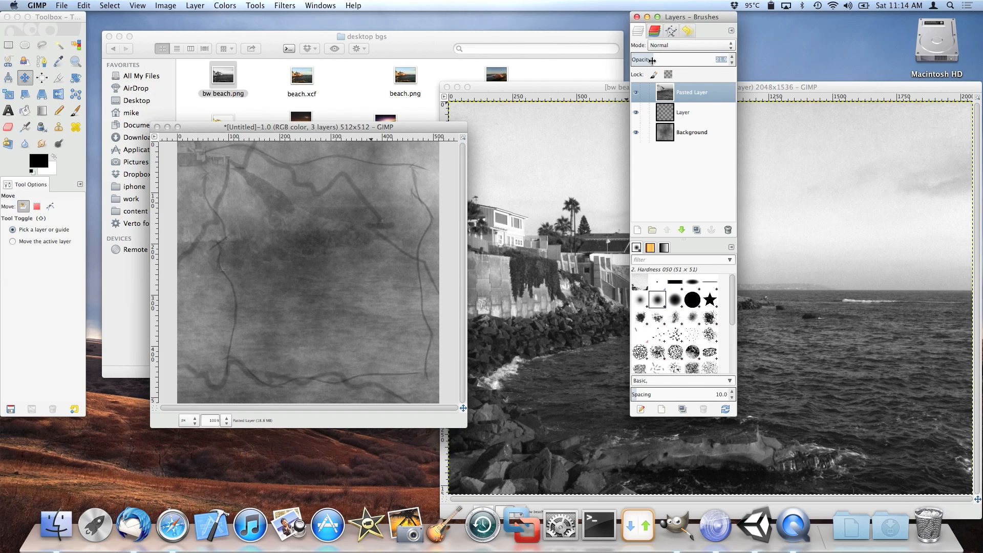
click(677, 46)
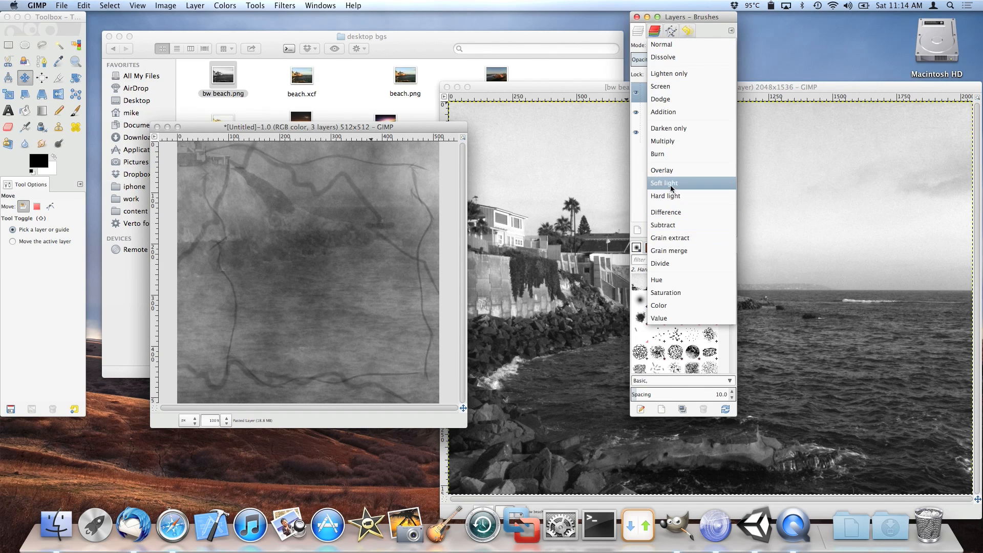
click(672, 87)
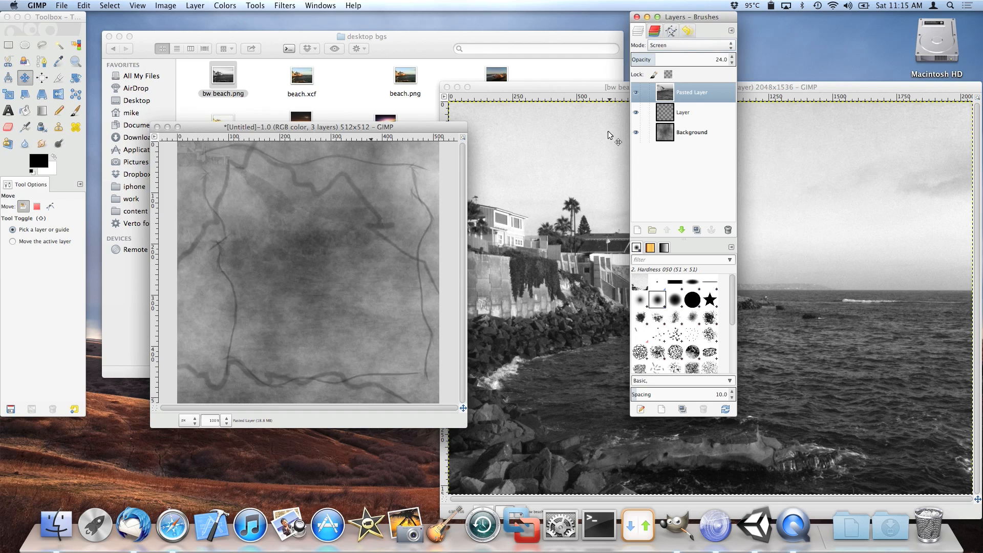
Shift the pasted beach layer down and to the right over the cloudy background.
key(p)
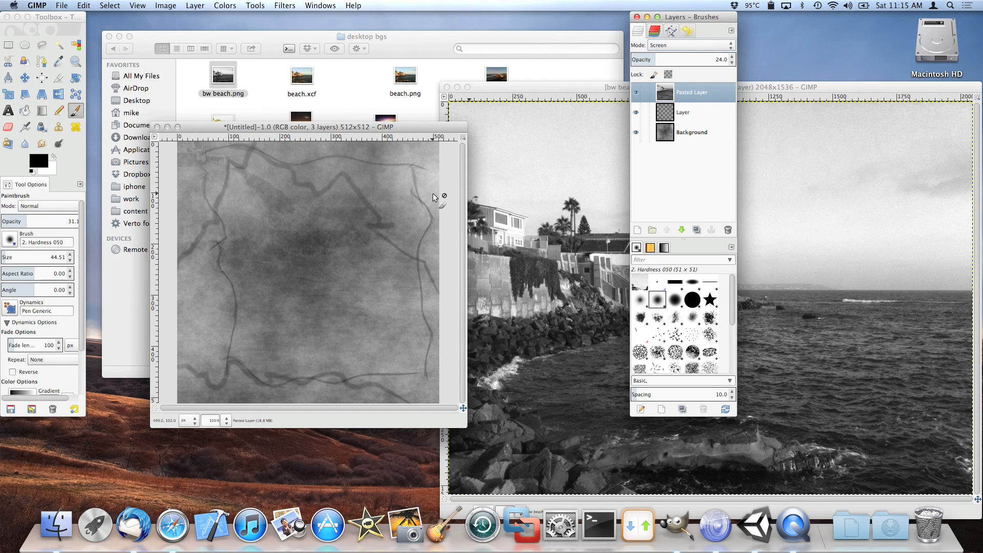
key(m)
drag(335, 264, 360, 288)
key(p)
key(m)
mouse_move(309, 242)
mouse_down()
mouse_move(345, 247)
mouse_move(346, 258)
mouse_up()
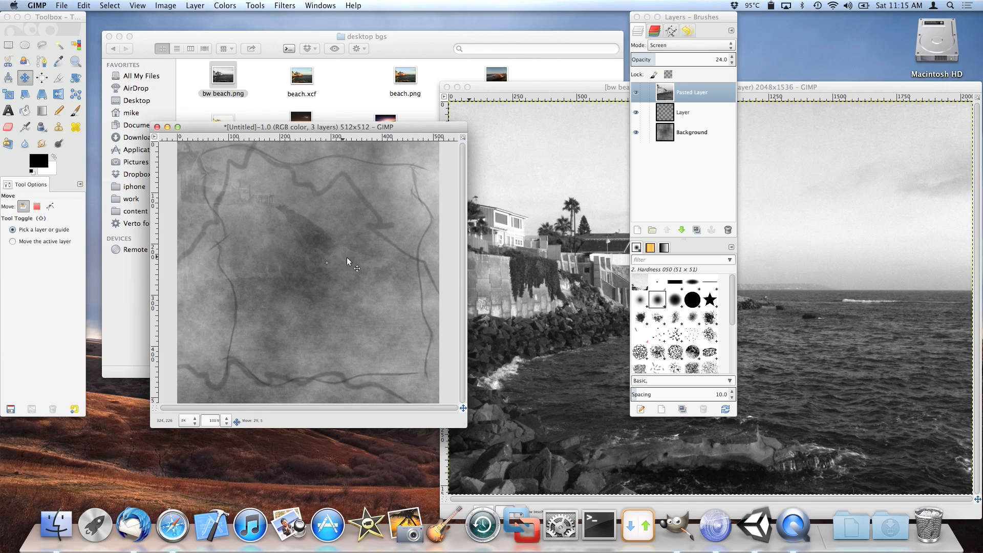
key(p)
key(m)
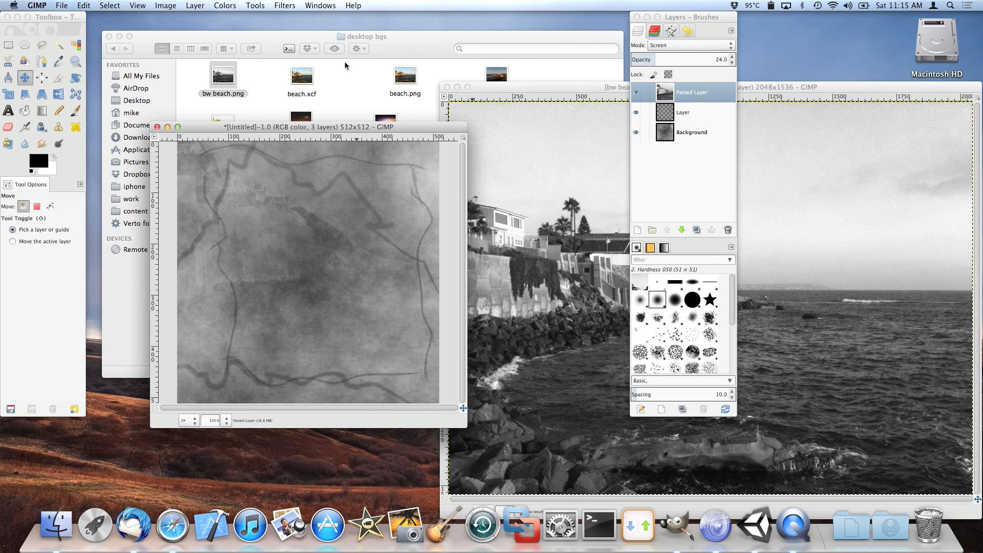
Apply a Gaussian blur to the pasted beach layer with a 5.0 px horizontal and vertical radius using the RLE method.
click(276, 5)
mouse_move(336, 64)
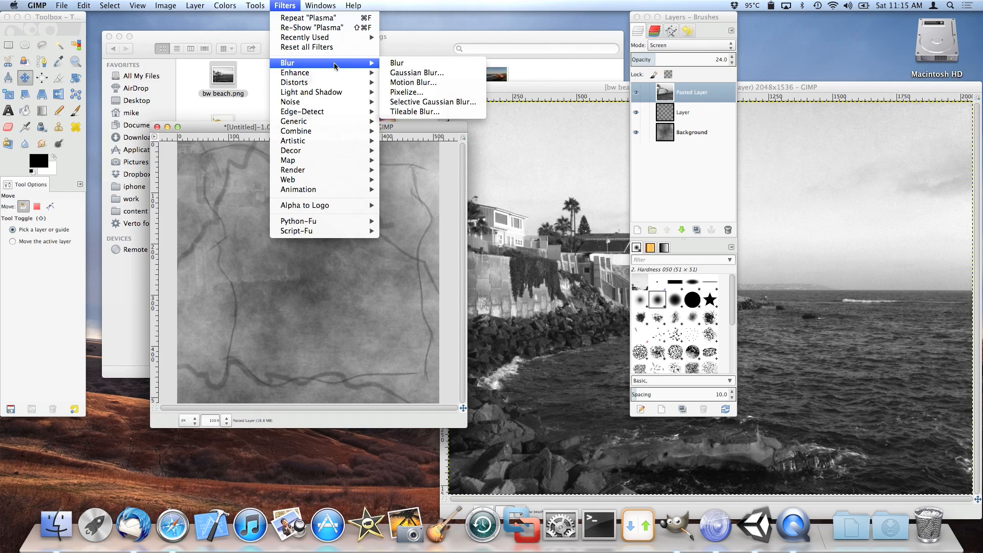
click(410, 72)
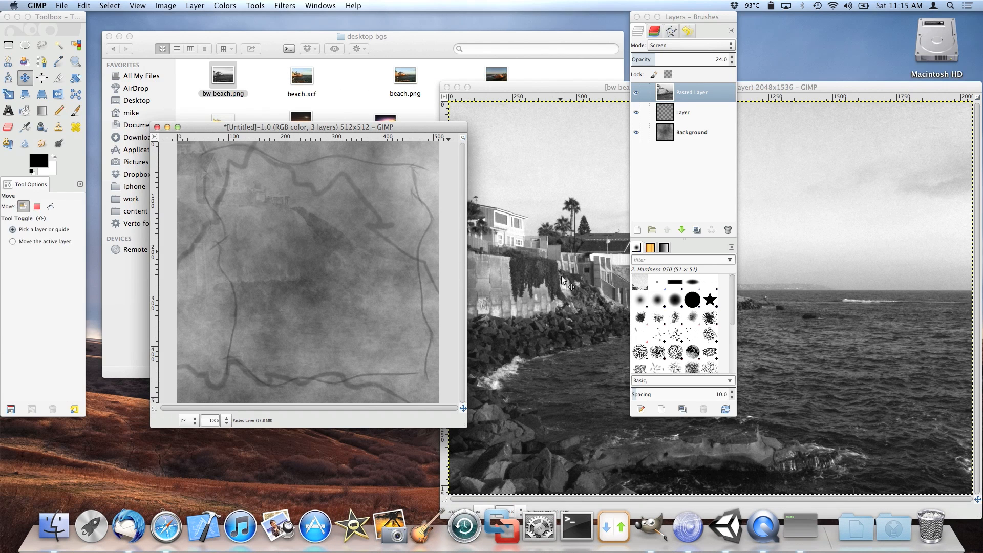
key(p)
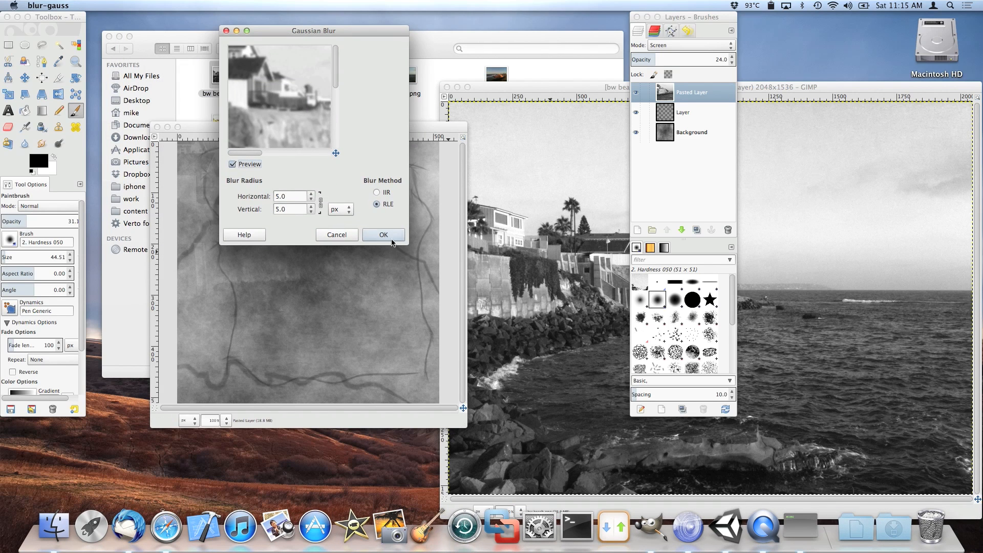
click(384, 235)
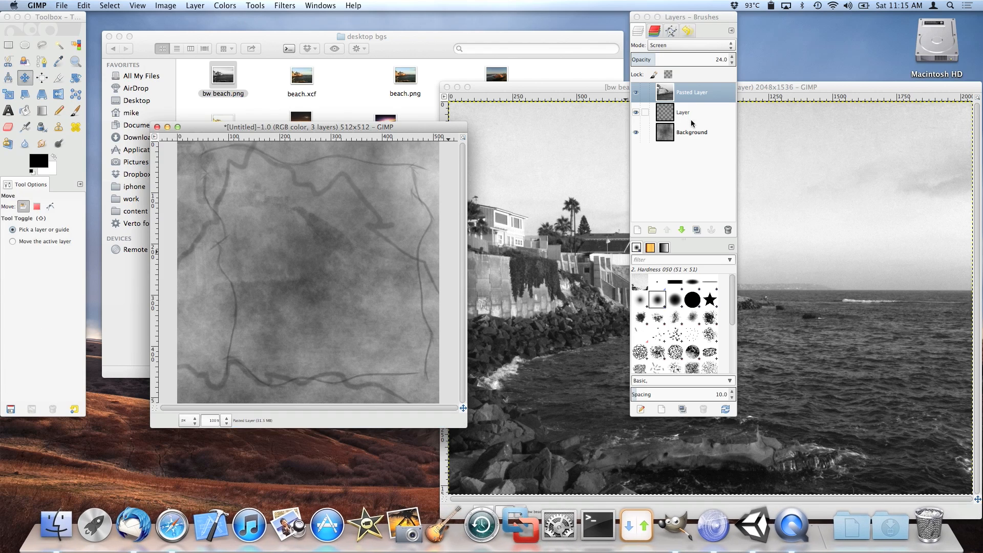
Raise the layer with the dark crack lines above the pasted beach layer and activate the Paintbrush tool.
click(691, 121)
click(667, 230)
key(p)
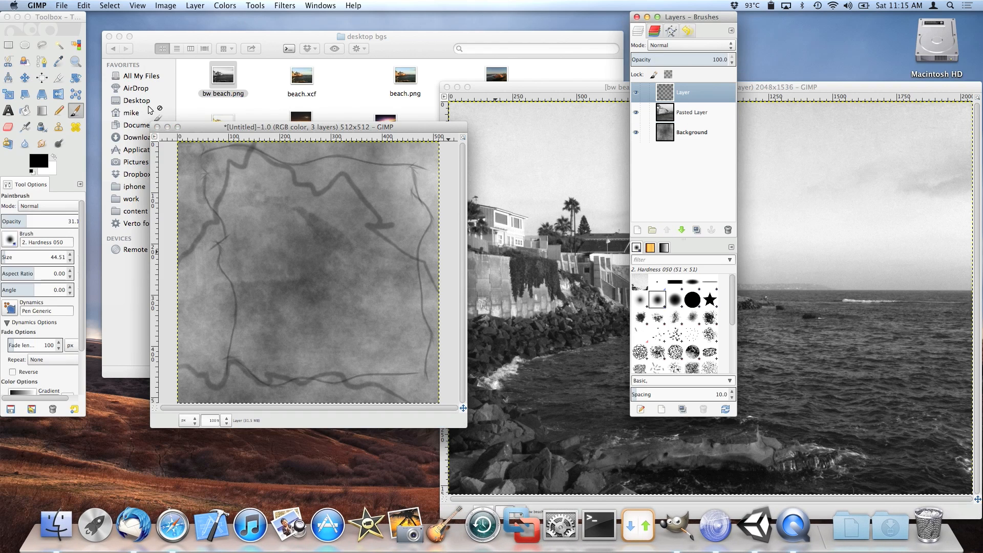
Try painting a dark ring over the texture's center with the Paintbrush at the current opacity.
click(75, 119)
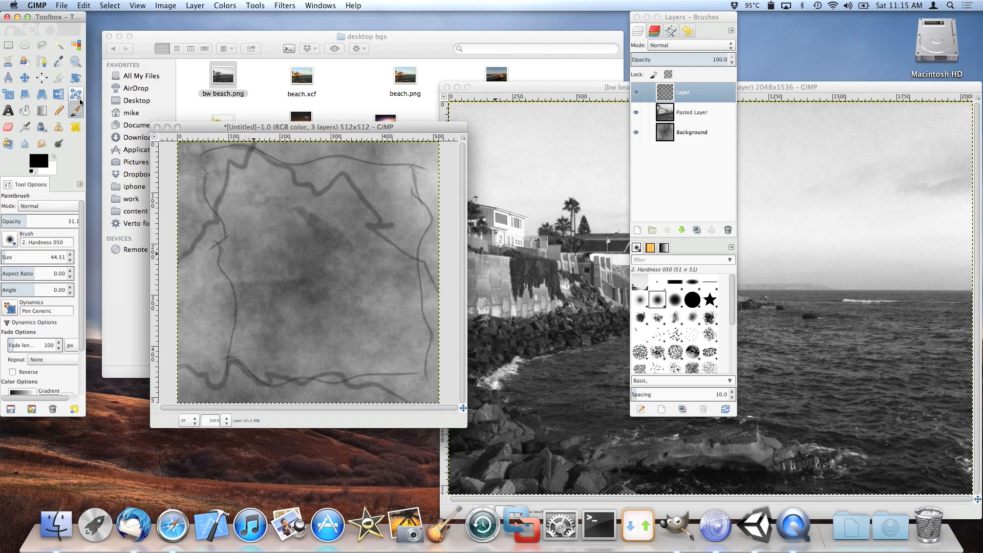
key(m)
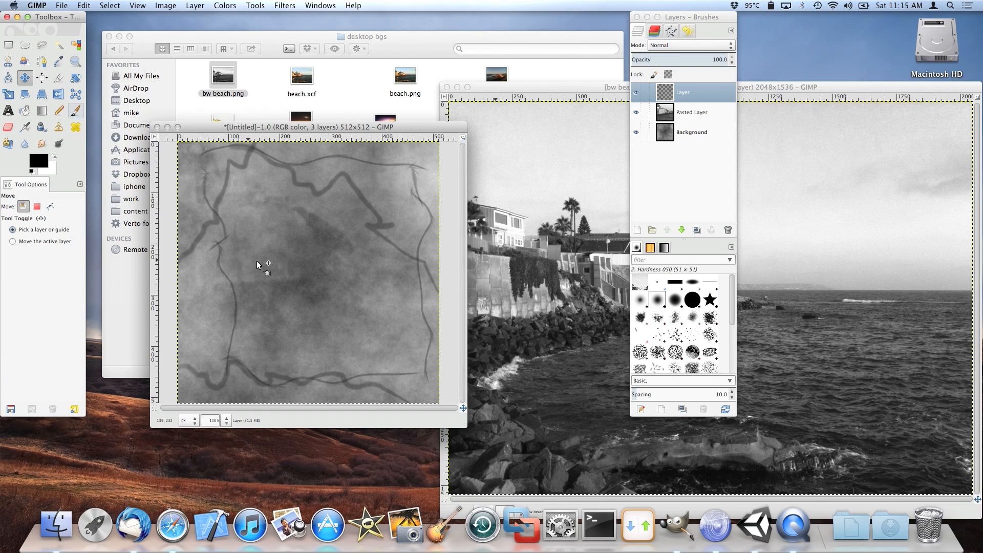
click(76, 112)
mouse_move(283, 292)
mouse_down()
mouse_move(358, 272)
mouse_move(274, 279)
mouse_up()
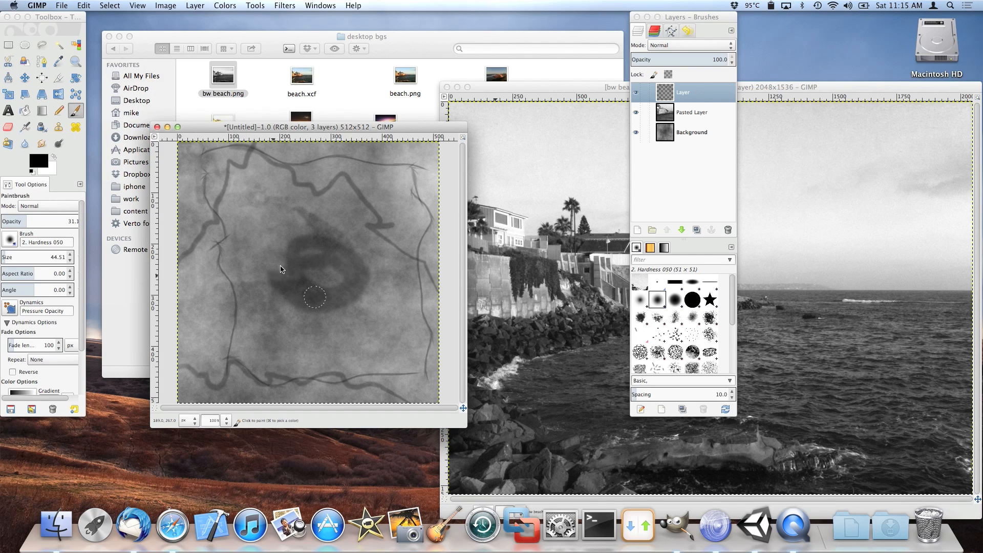
key(super+z)
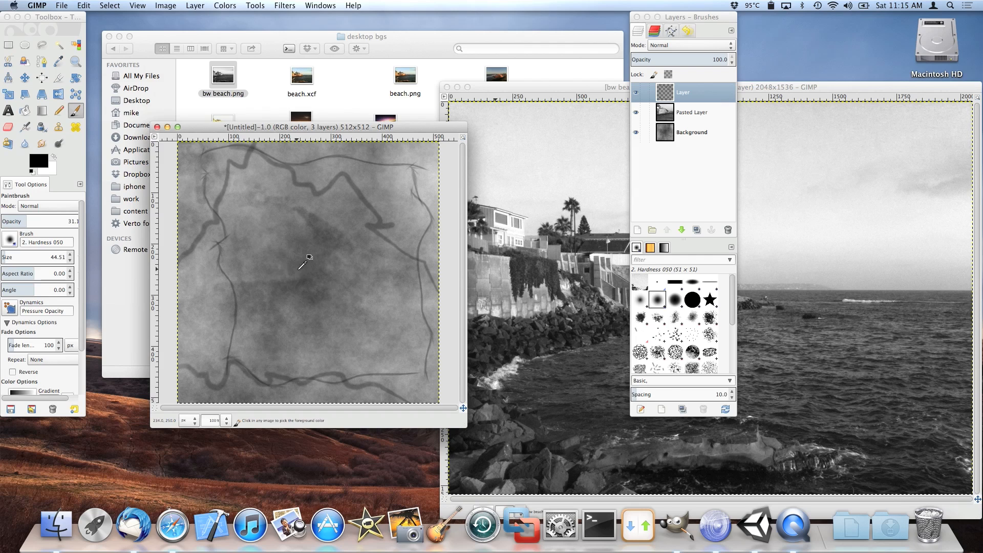
Lower the Paintbrush opacity to 3.2 and paint a soft, dark, rounded spot over the center of the texture.
drag(24, 224, 13, 224)
mouse_move(297, 321)
mouse_down()
mouse_move(355, 300)
mouse_move(265, 285)
mouse_move(292, 297)
mouse_move(325, 290)
mouse_move(272, 272)
mouse_move(354, 268)
mouse_move(301, 279)
mouse_move(315, 277)
mouse_move(314, 267)
mouse_move(323, 276)
mouse_move(278, 290)
mouse_move(281, 270)
mouse_move(309, 307)
mouse_move(272, 237)
mouse_move(276, 315)
mouse_move(358, 259)
mouse_move(252, 254)
mouse_up()
key(super+z)
drag(28, 226, 4, 226)
mouse_move(272, 228)
mouse_down()
mouse_move(316, 317)
mouse_move(279, 303)
mouse_move(294, 303)
mouse_move(298, 183)
mouse_up()
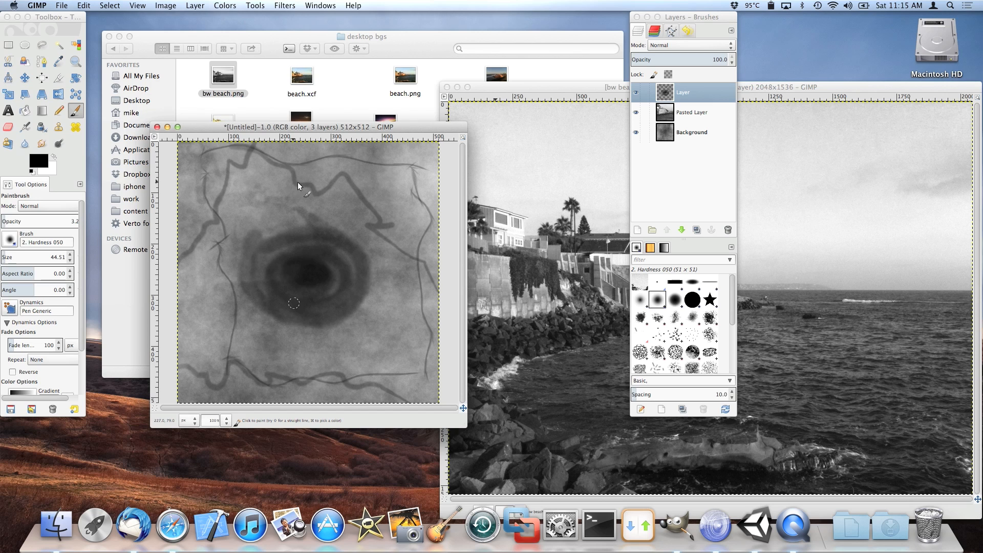
Start exporting the image and switch to Finder to open the Documents/Unity/Test folder in a new window.
click(66, 6)
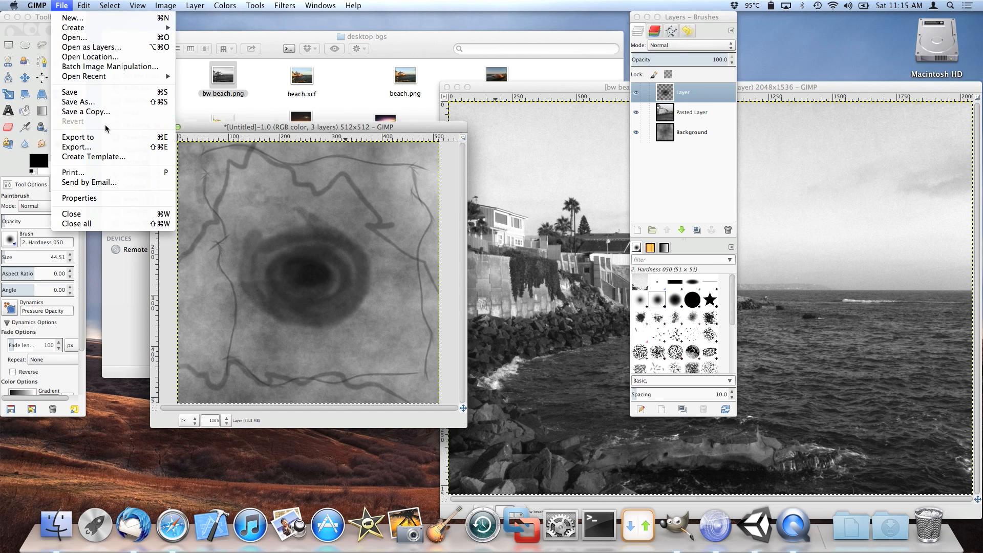
click(114, 143)
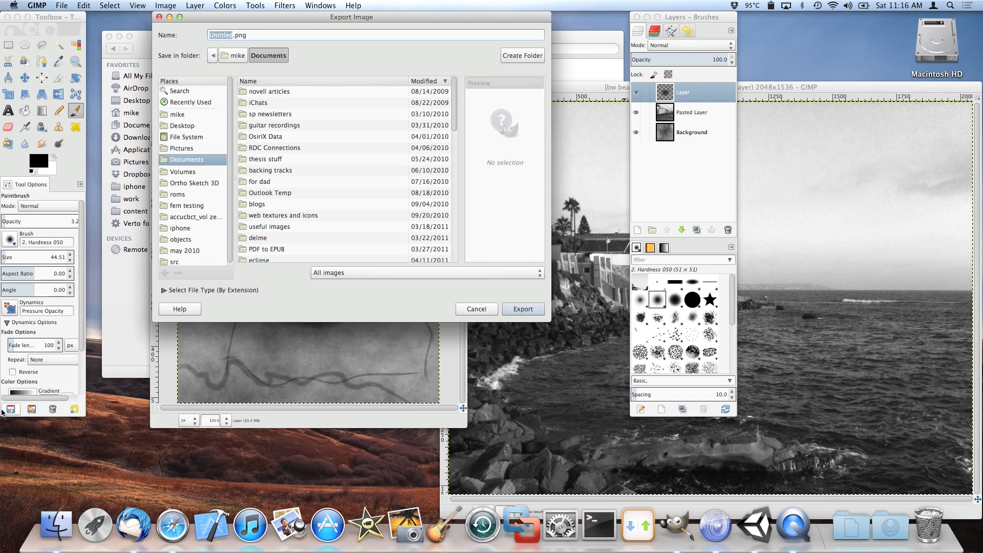
click(61, 532)
key(super+n)
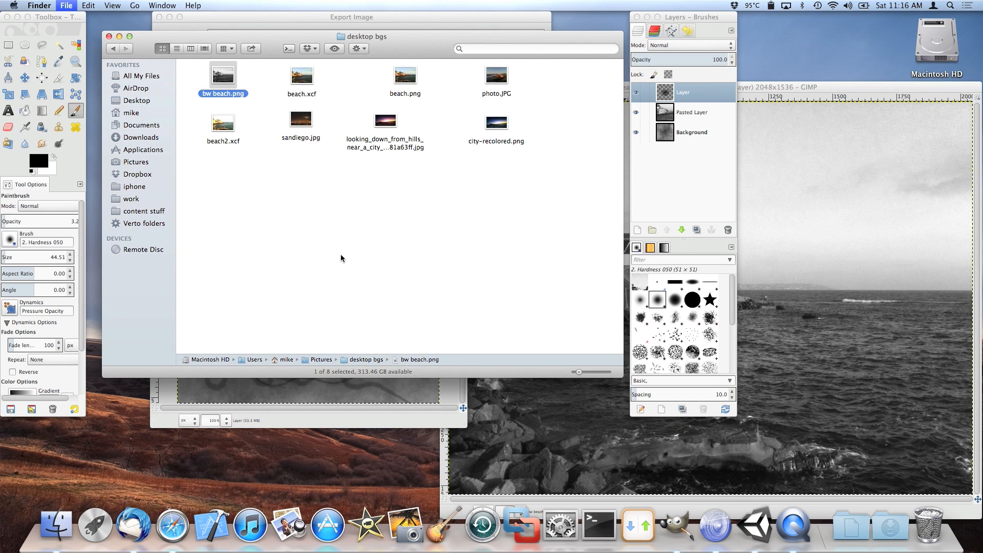
text(do)
key(super+o)
text(u)
key(super+o)
text(t)
key(super+o)
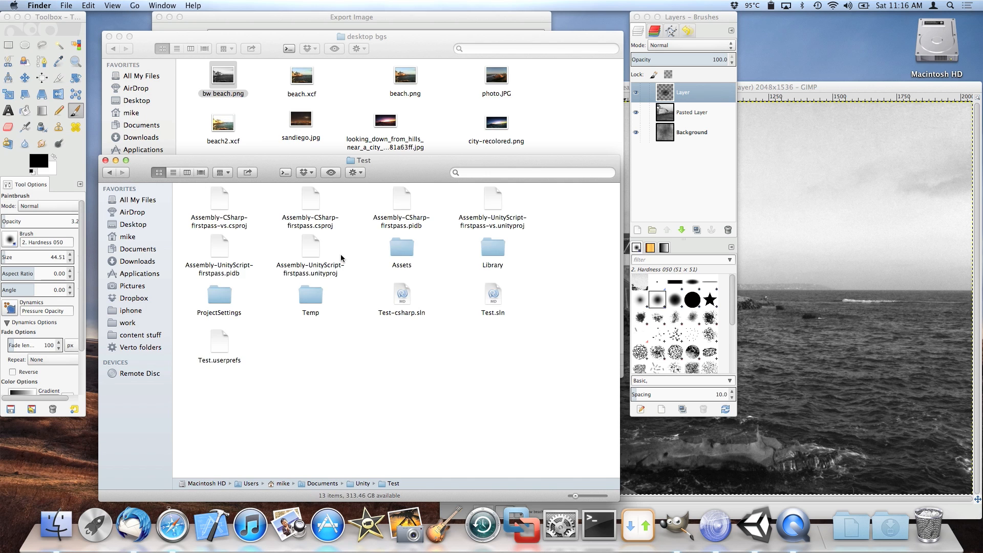
Open the Test project's Assets folder in Finder, move its window aside and return to GIMP's export dialog.
text(a)
key(Down)
key(Right)
key(Right)
key(super+o)
drag(274, 162, 477, 136)
click(384, 23)
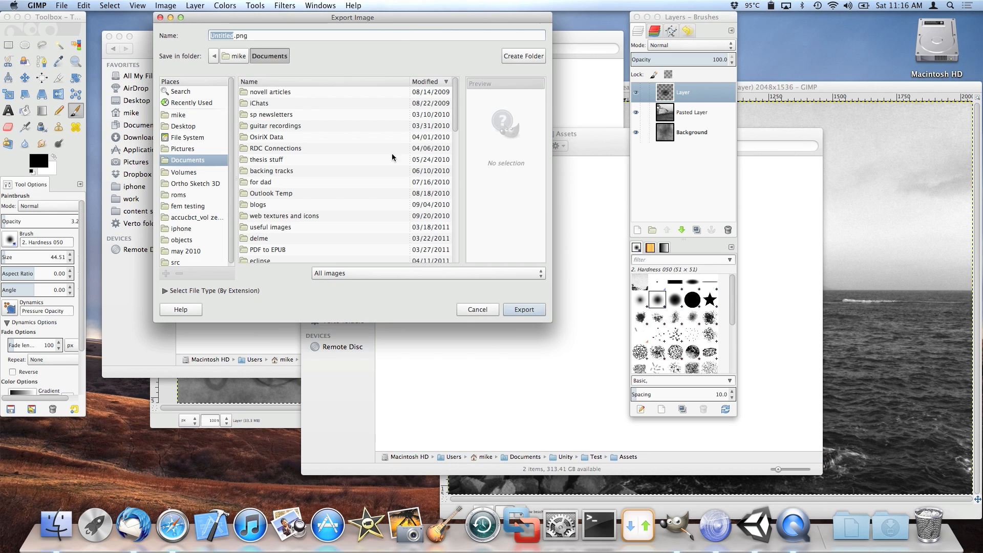
Set the export destination to the Documents/Unity/Test/Assets folder.
click(278, 174)
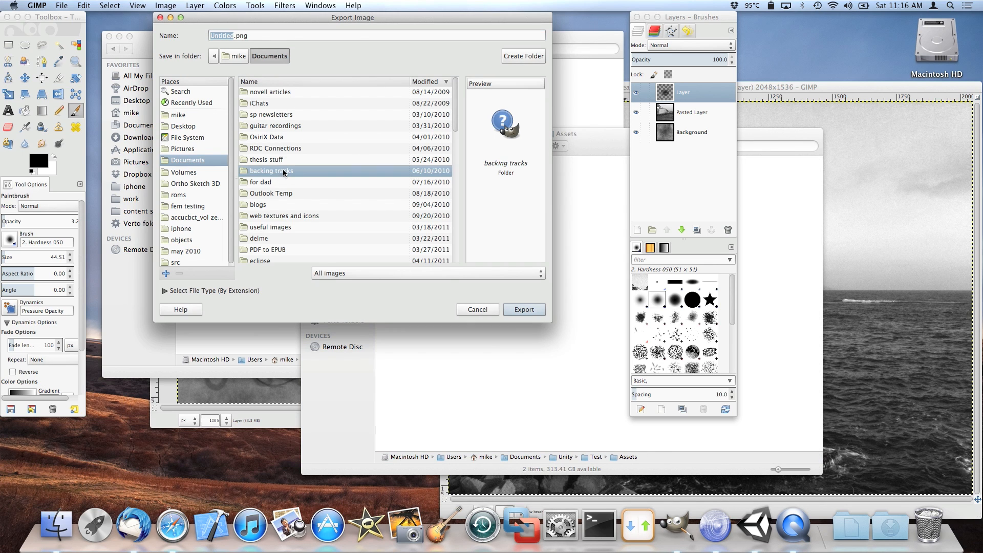
text(un)
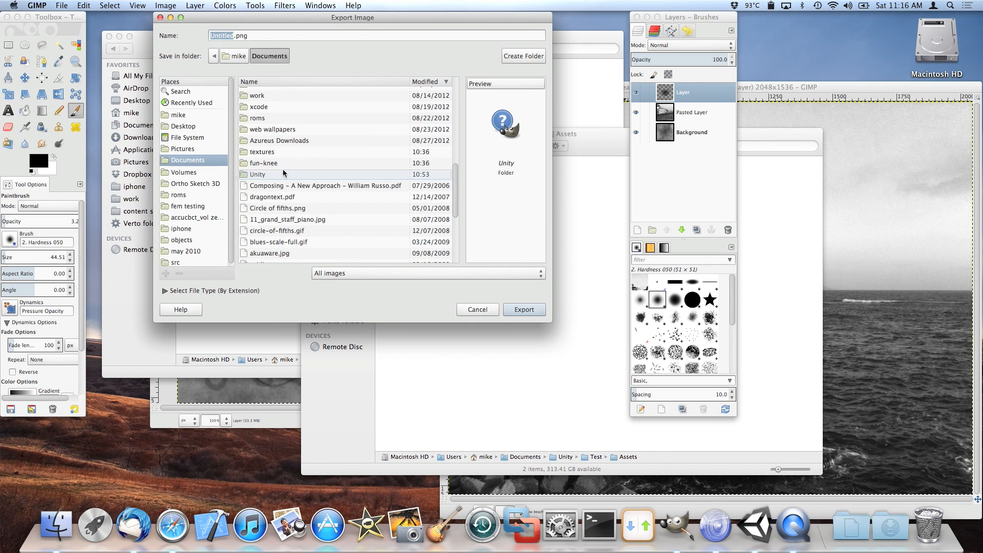
double_click(309, 175)
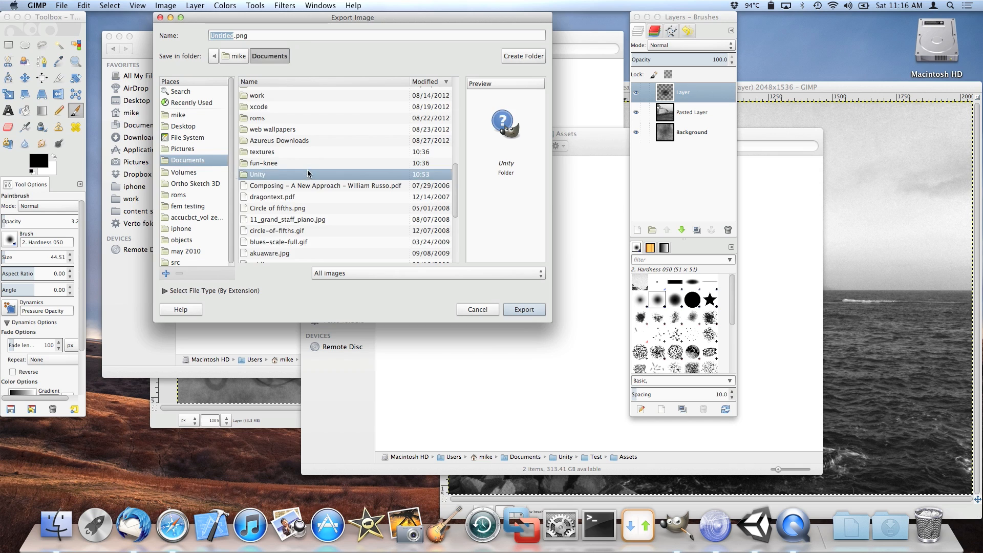
double_click(275, 97)
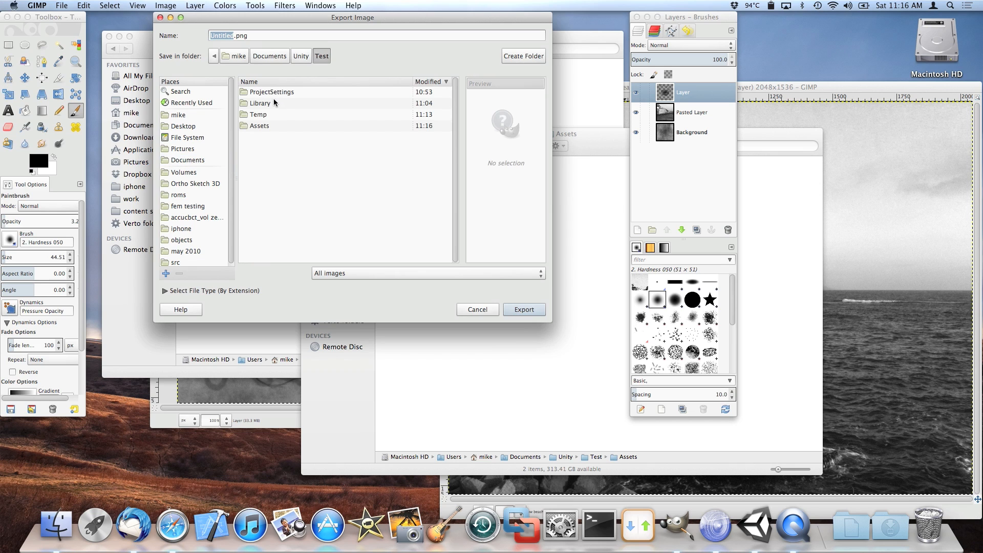
double_click(270, 126)
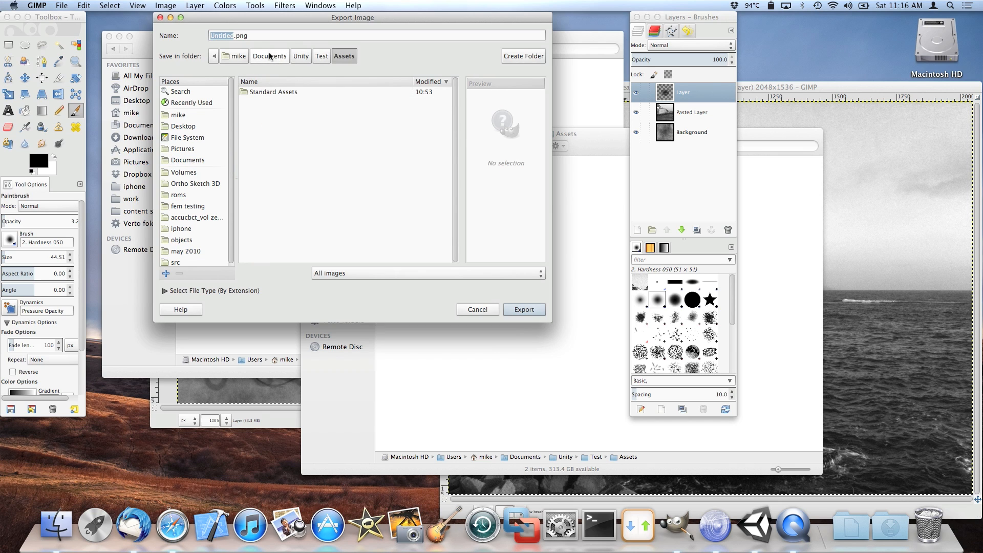
Export the image as terrain.png into the Standard Assets folder, keeping PNG compression level 9.
text(te)
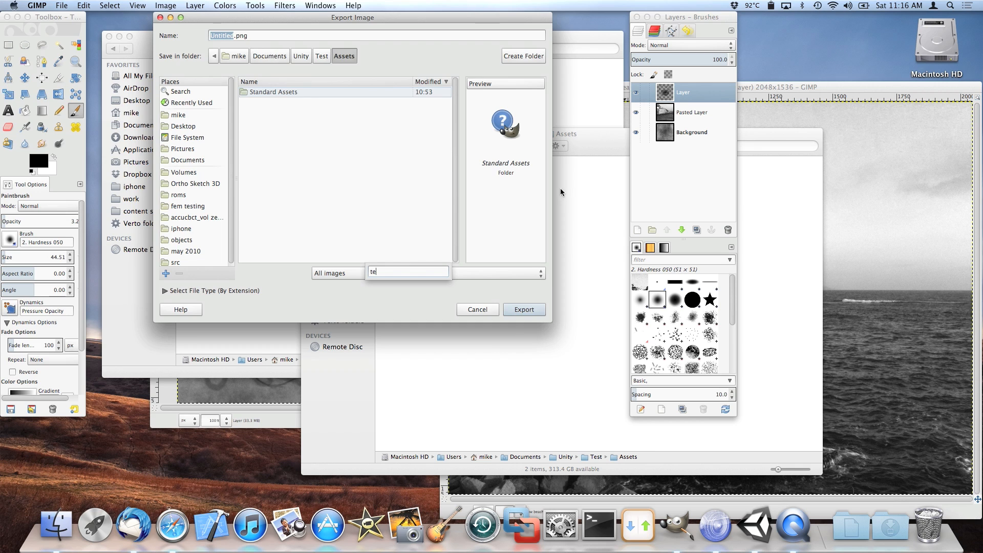
key(Return)
text(terrain)
key(Return)
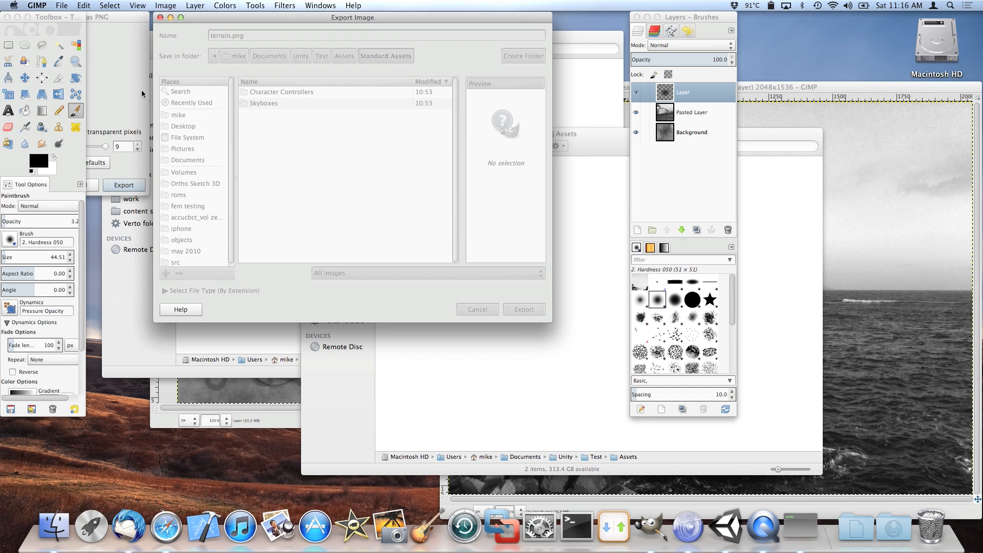
click(134, 104)
click(140, 182)
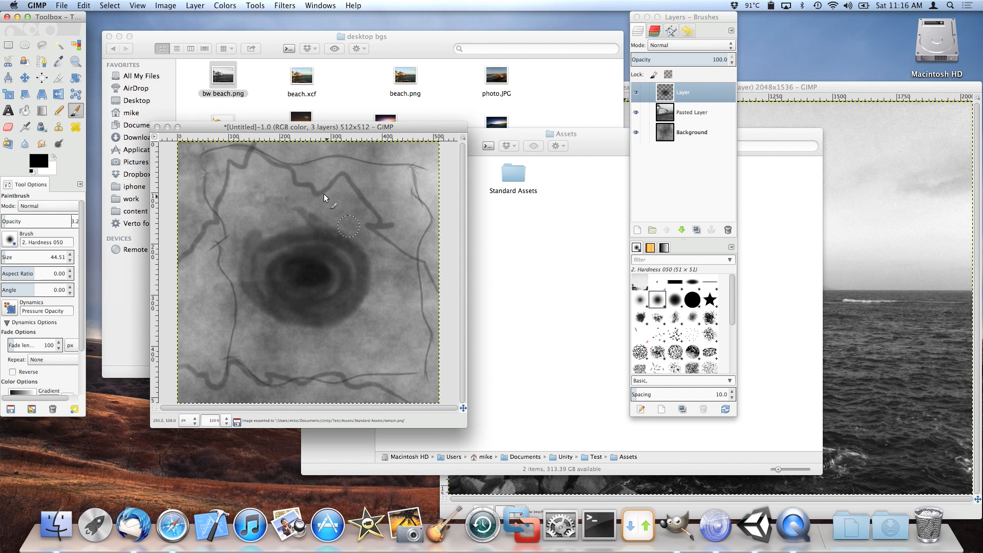
Close all open images and discard the unsaved changes.
drag(275, 129, 302, 132)
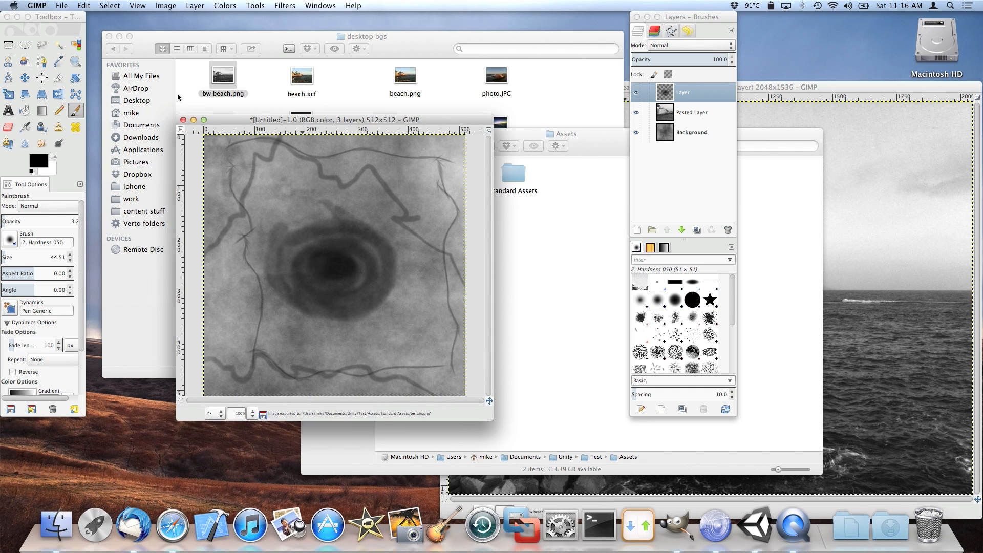
click(60, 4)
click(132, 221)
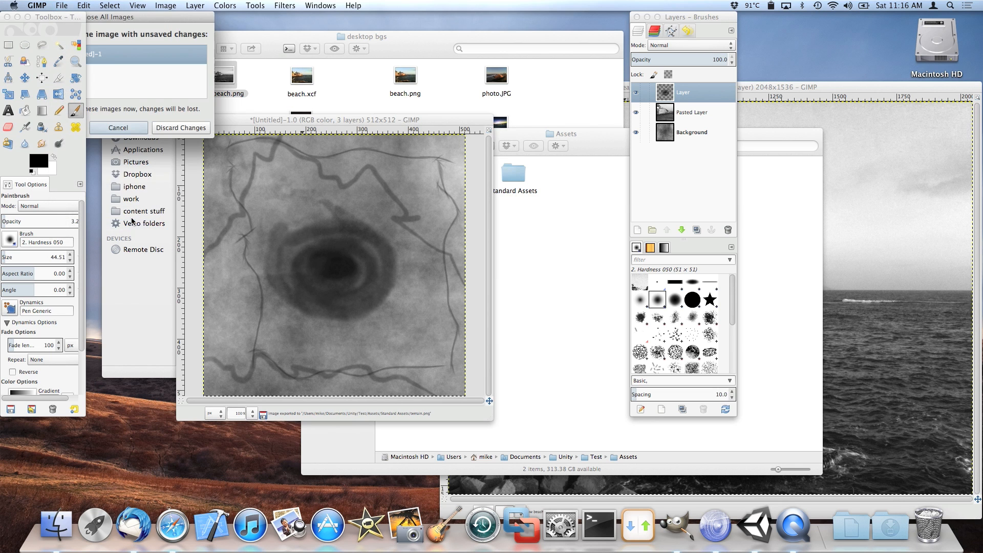
click(180, 127)
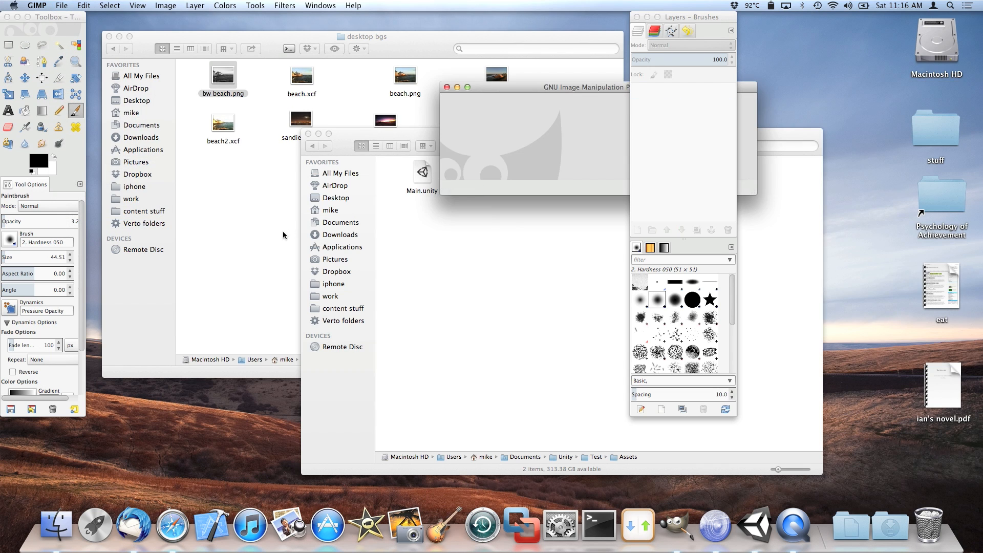
Switch to Verto Studio 3D and set the untitled scene's camera to Free View.
click(637, 148)
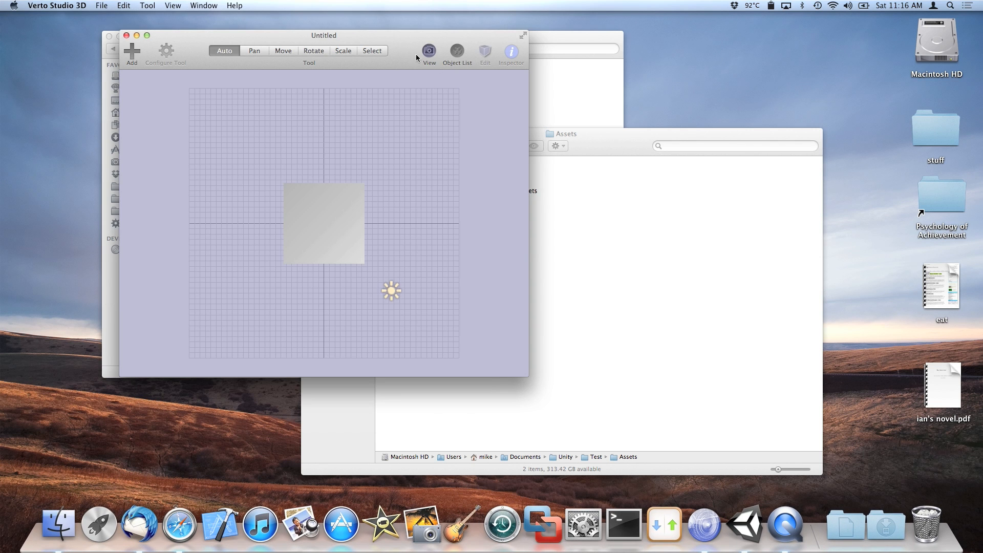
drag(416, 46, 487, 88)
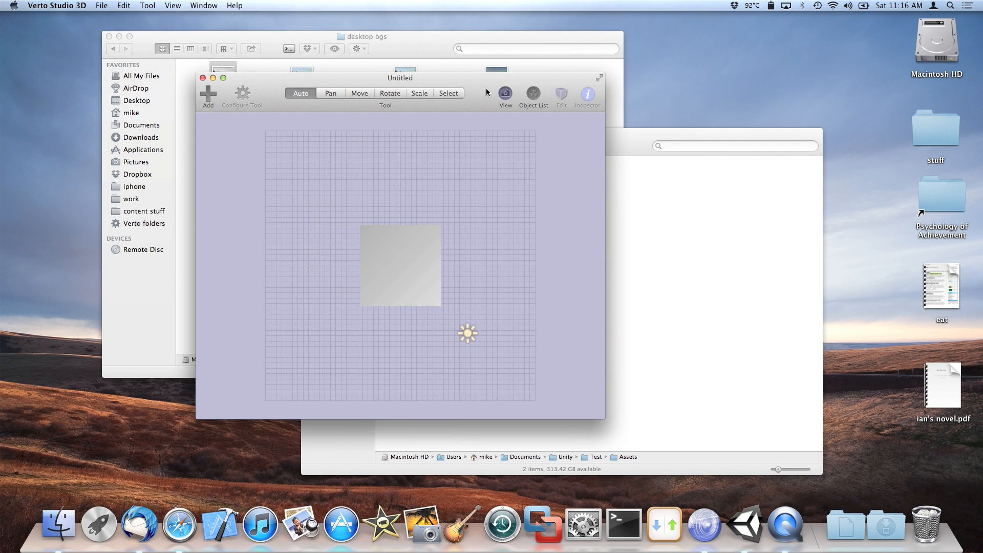
click(505, 94)
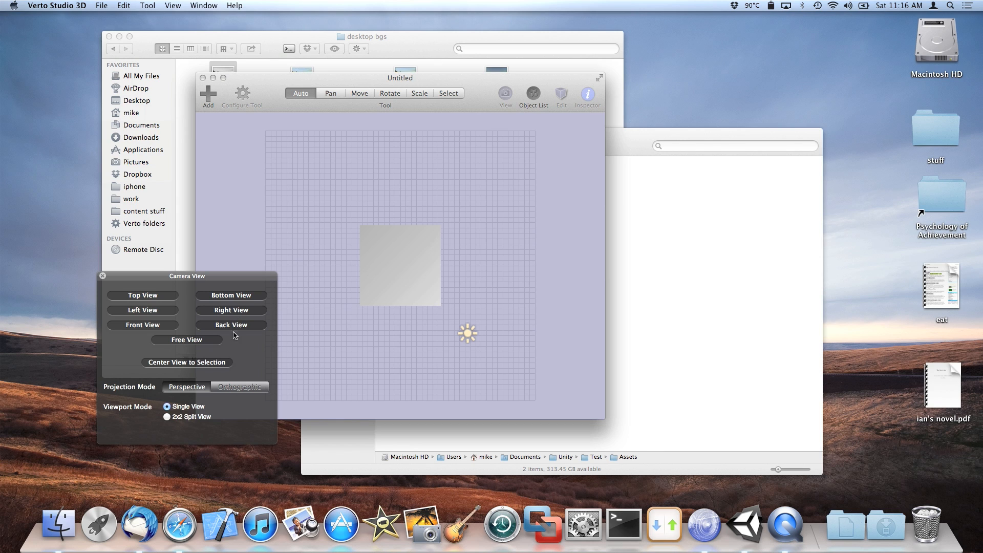
click(199, 340)
drag(472, 83, 555, 82)
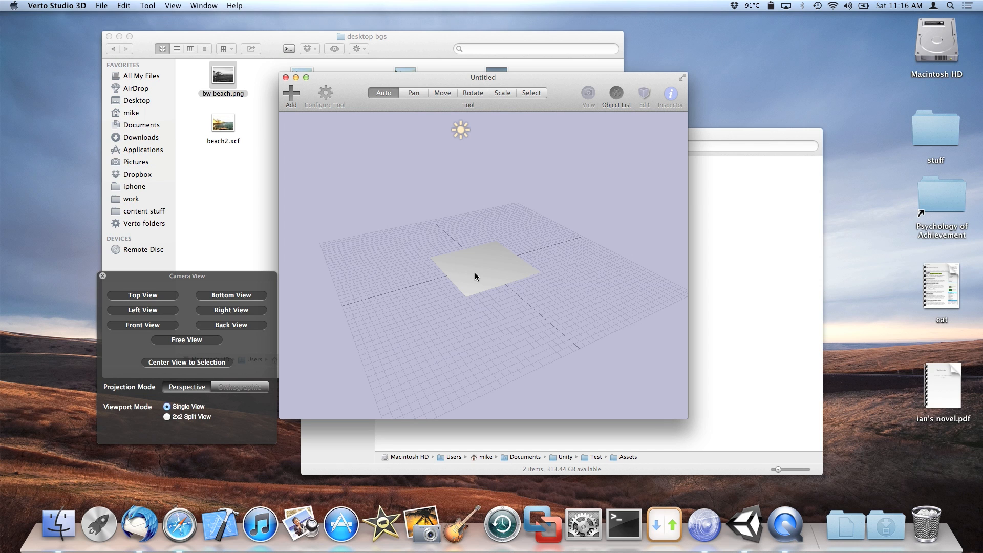
Delete the default plane at the center of the scene and reposition the scene window.
drag(532, 282, 505, 274)
click(505, 274)
key(Delete)
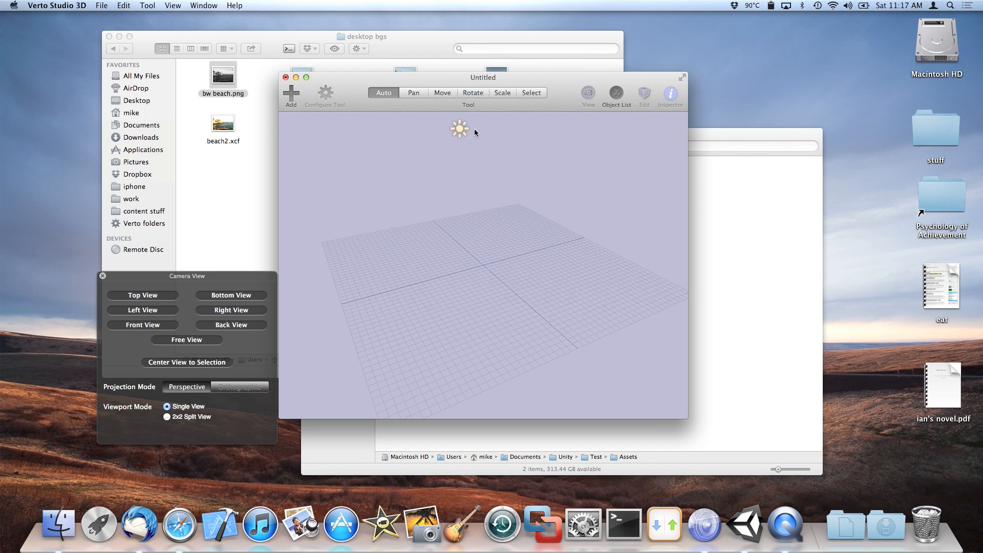
drag(576, 97, 588, 94)
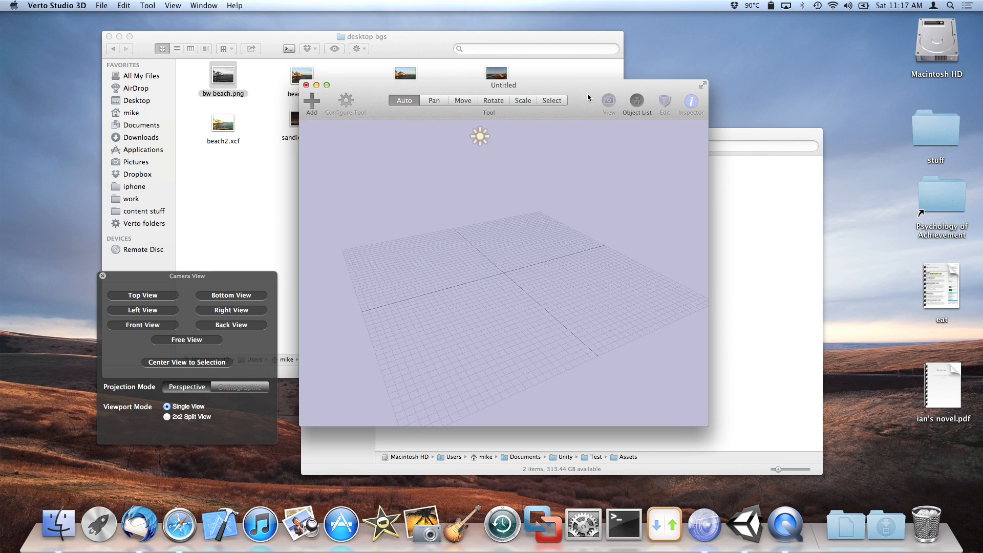
Add a Terrain object from the Object Library to the scene and choose Image as its data source.
click(314, 105)
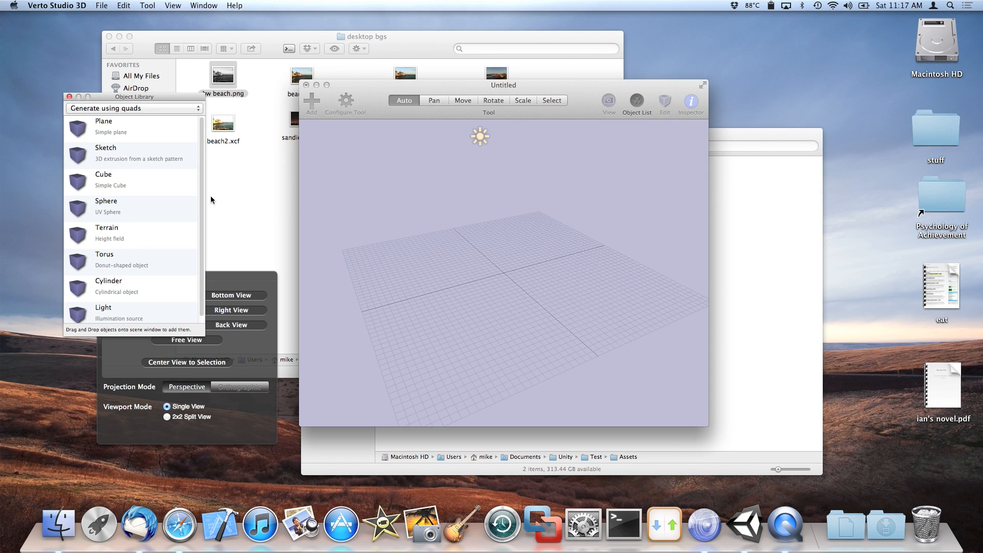
drag(164, 237, 482, 271)
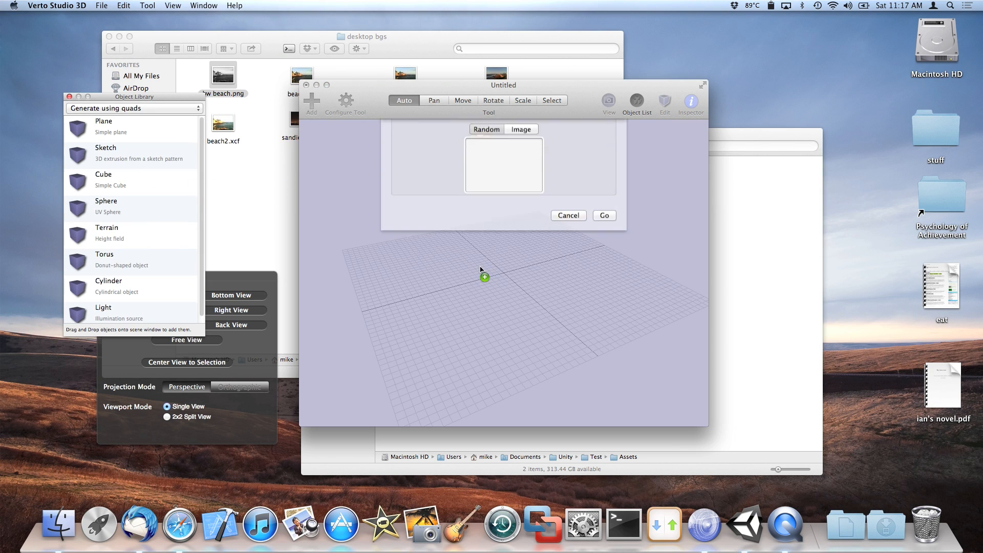
click(521, 224)
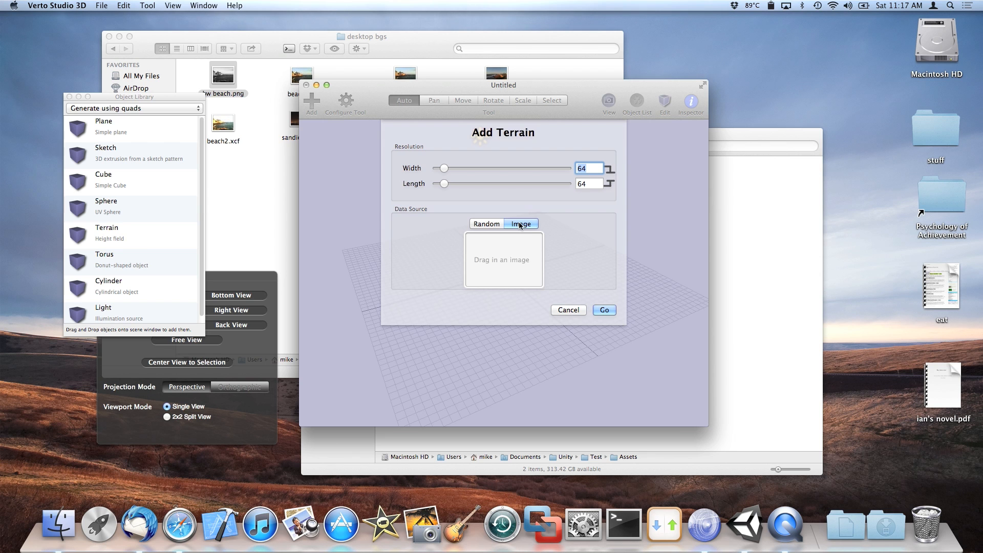
Open the Standard Assets folder in Finder and supply terrain.png as the terrain's source image.
drag(584, 95, 473, 75)
drag(632, 147, 802, 145)
double_click(669, 178)
drag(773, 176, 399, 239)
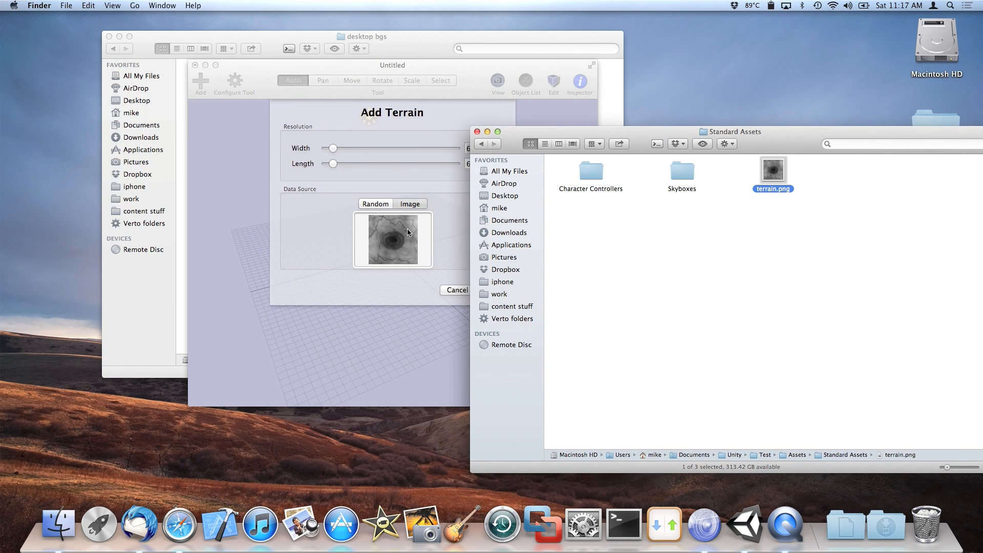
Generate the terrain with a width and length resolution of 128 and close the Camera View palette.
click(428, 62)
click(411, 404)
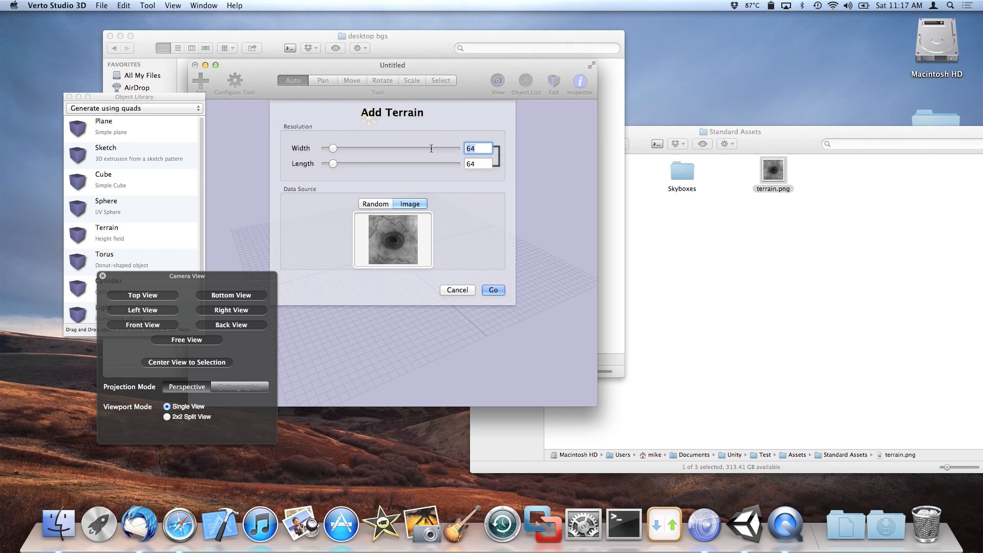
text(128)
key(Tab)
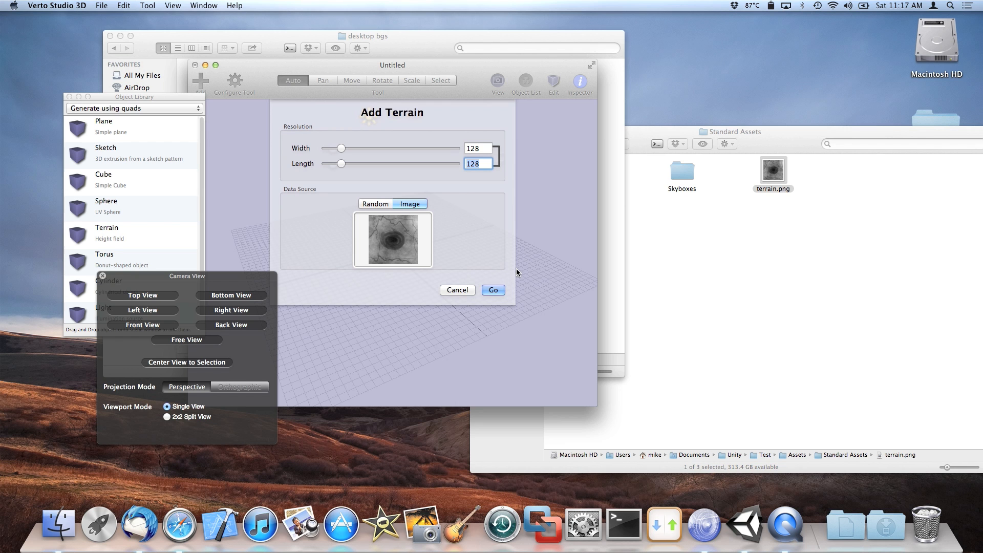
click(493, 290)
drag(494, 309, 517, 160)
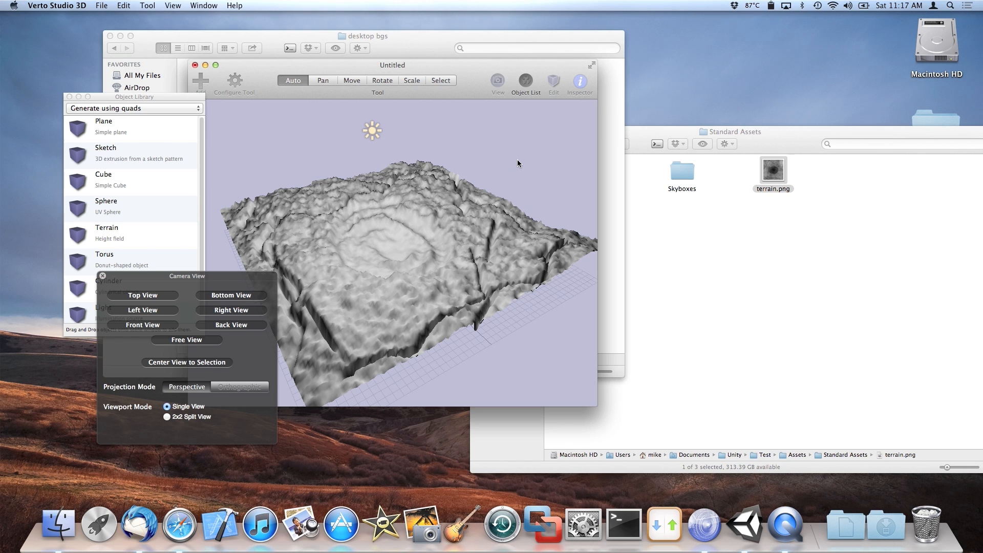
click(103, 277)
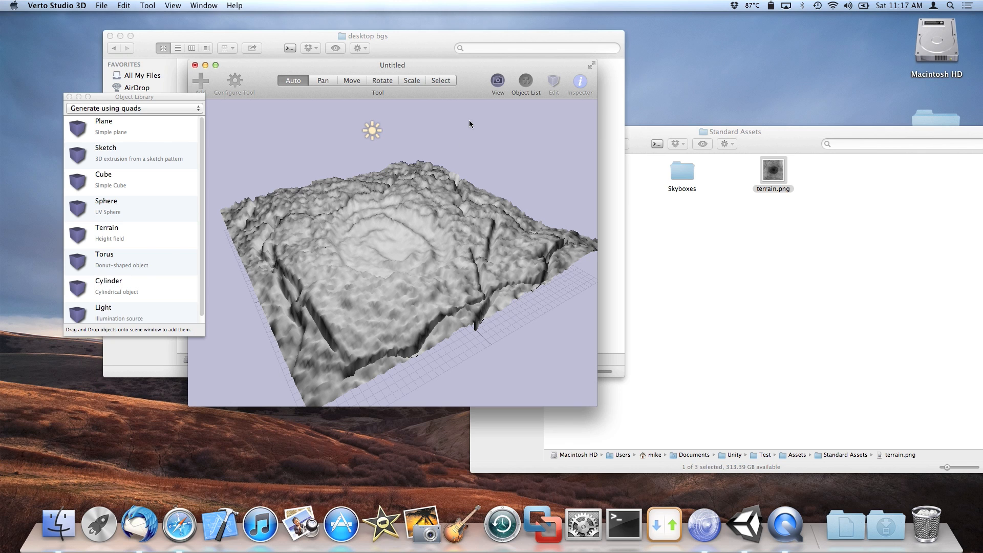
Open the terrain's mesh for editing in a maximized scene window with the Object Library closed.
drag(472, 81, 515, 82)
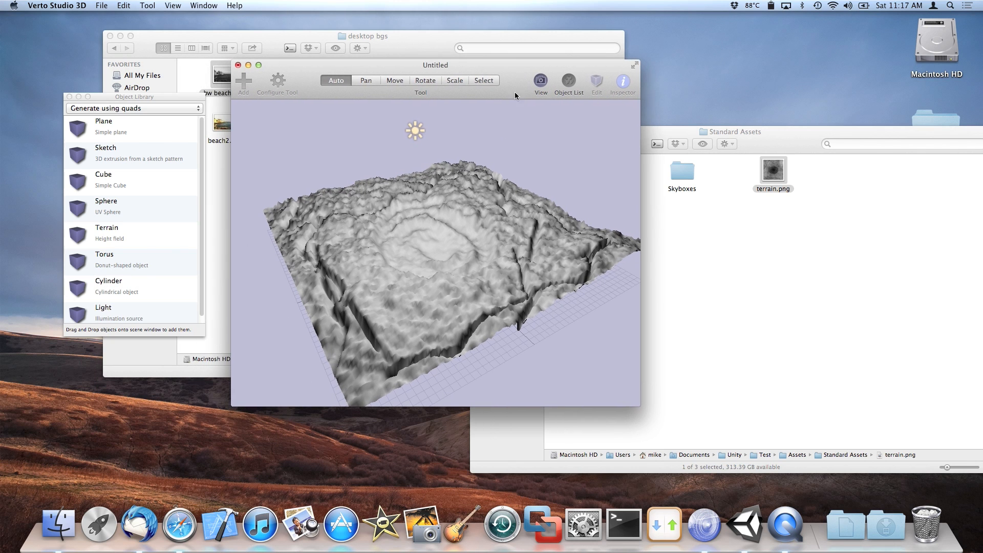
click(470, 232)
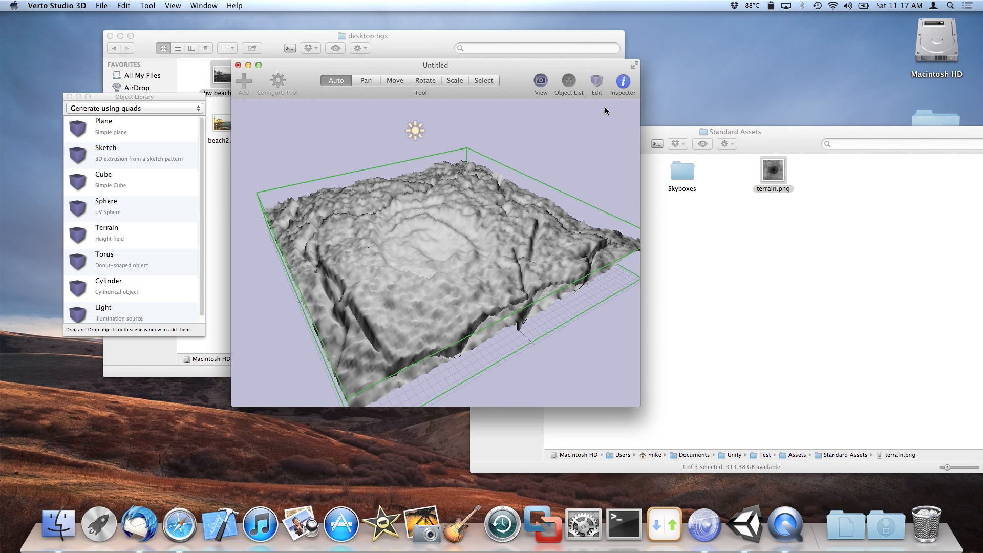
mouse_move(572, 156)
mouse_down()
mouse_move(571, 136)
mouse_move(577, 149)
mouse_up()
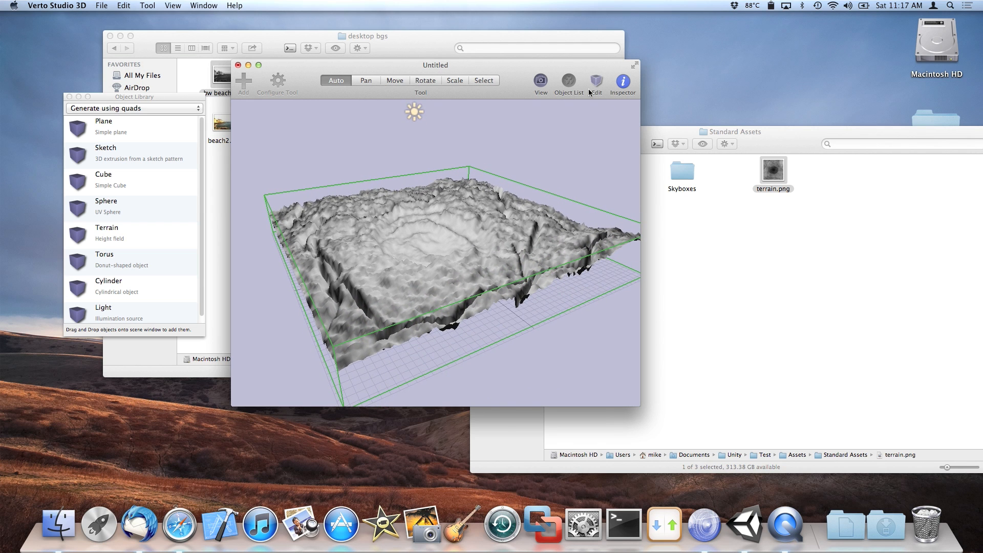
click(596, 83)
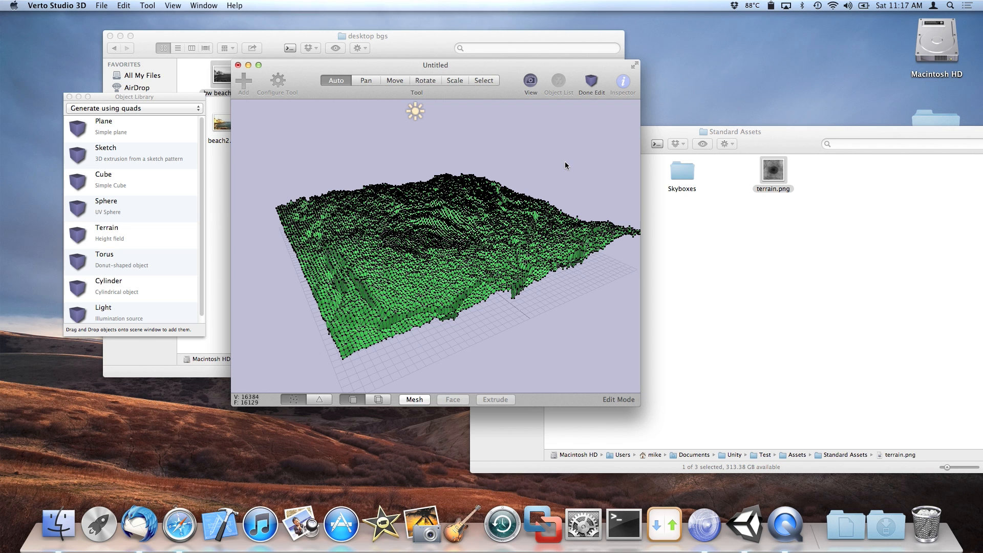
click(259, 65)
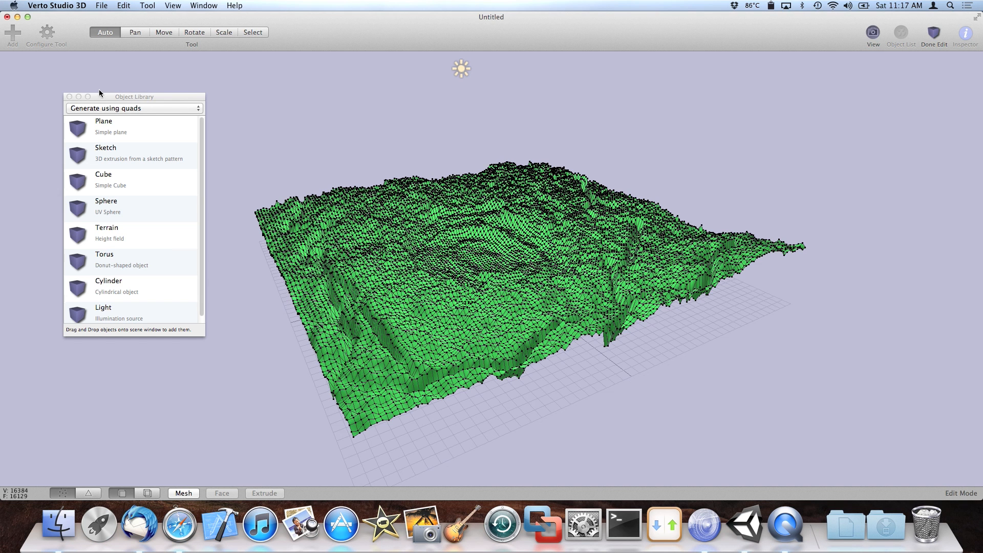
click(69, 95)
key(super+equal)
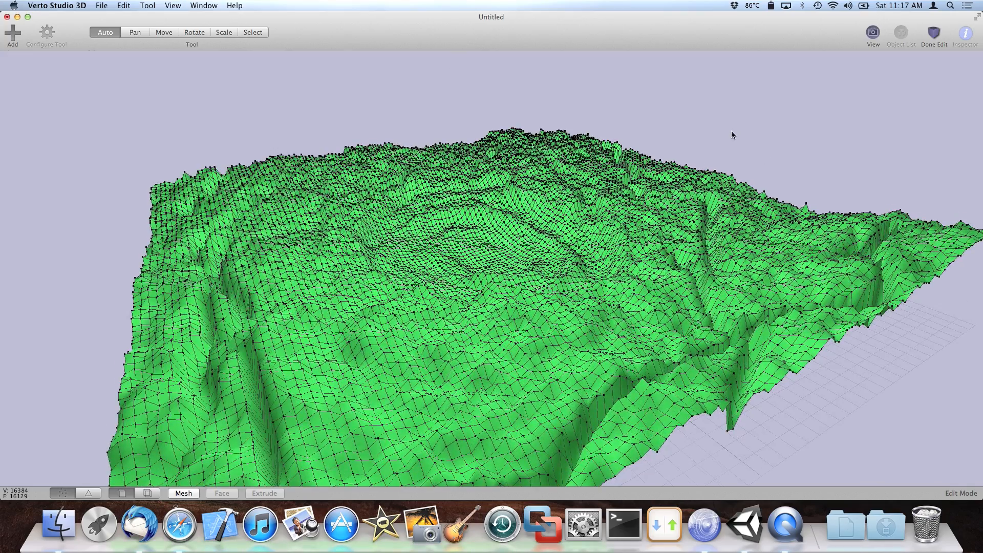
Select all terrain vertices and invert the heights by scaling precisely by 1, -1, 1 in X, Y and Z.
key(super+a)
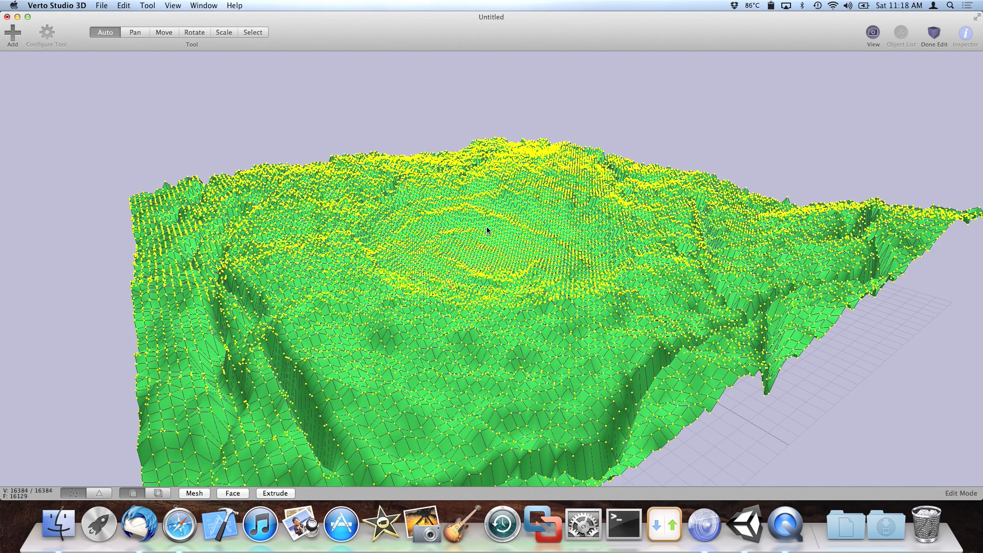
click(226, 33)
click(47, 34)
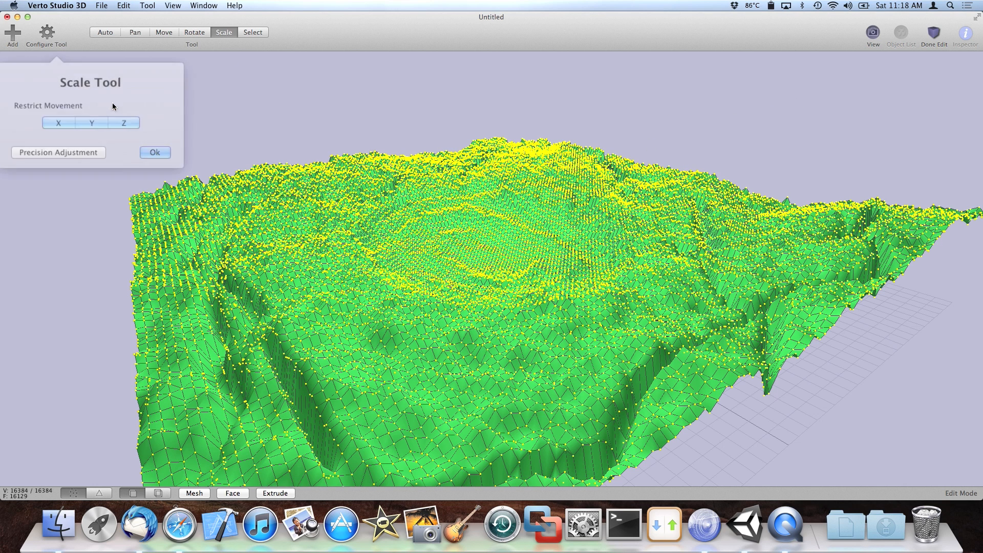
click(58, 140)
click(55, 112)
text(1)
key(Tab)
text(-1)
key(Tab)
text(1)
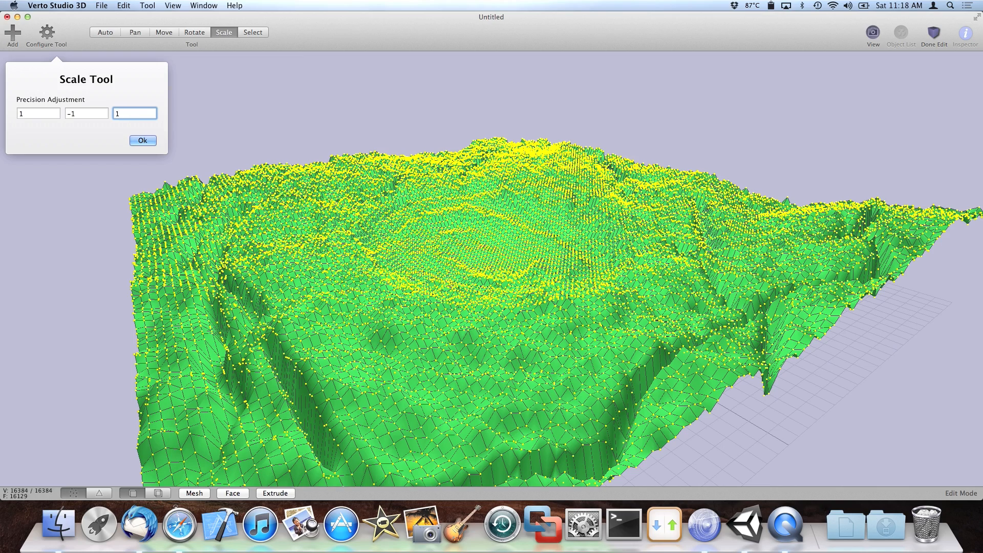
click(147, 144)
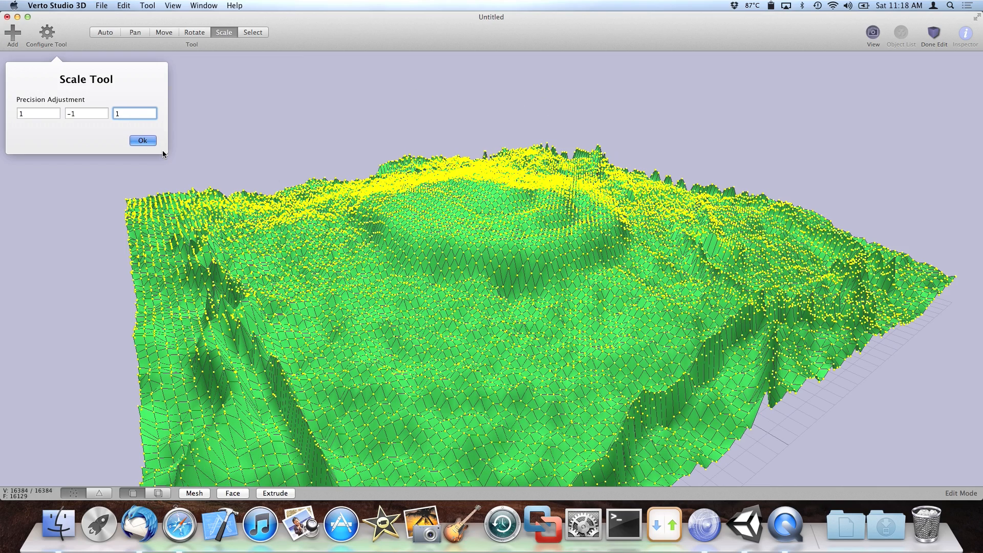
Leave mesh editing and select the terrain object with the Auto tool.
click(634, 120)
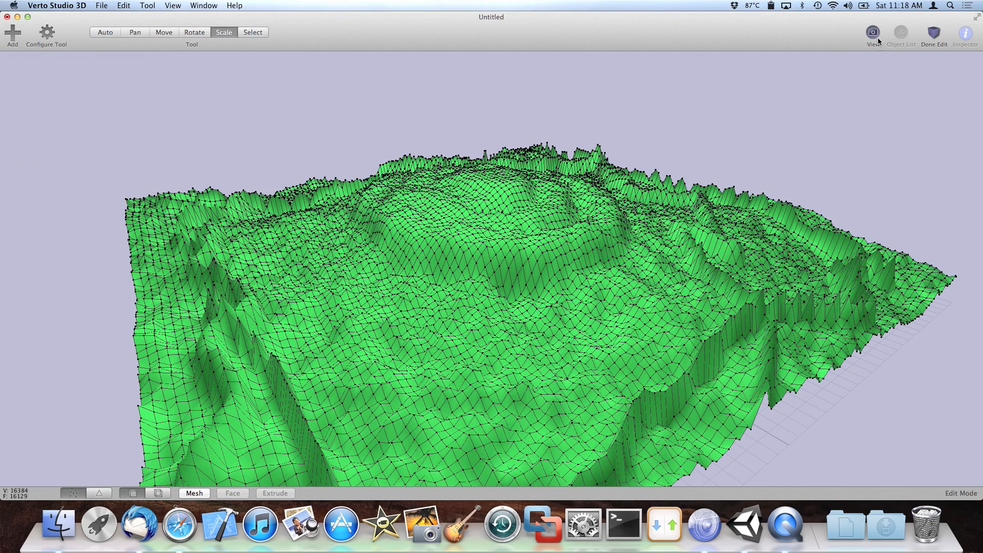
click(934, 33)
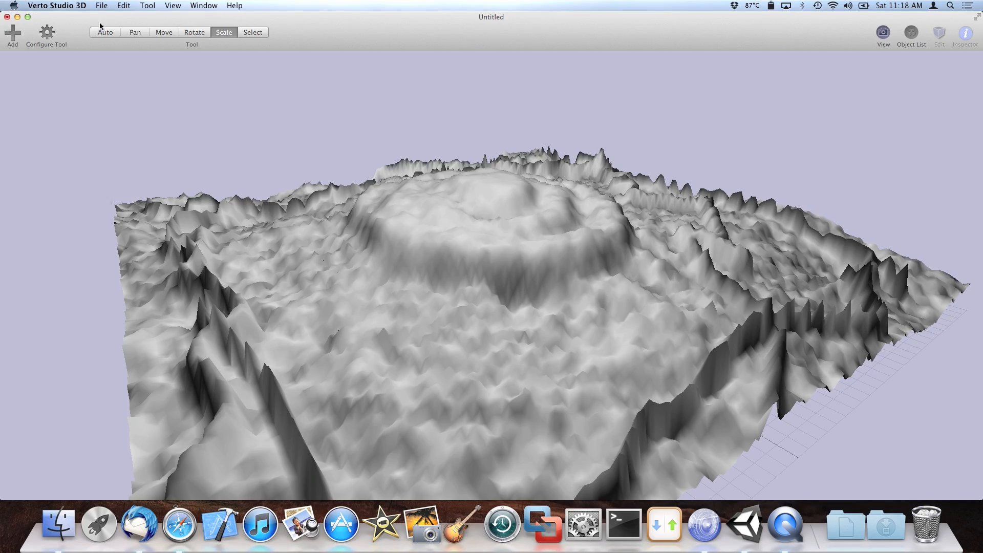
click(106, 32)
drag(669, 145, 670, 119)
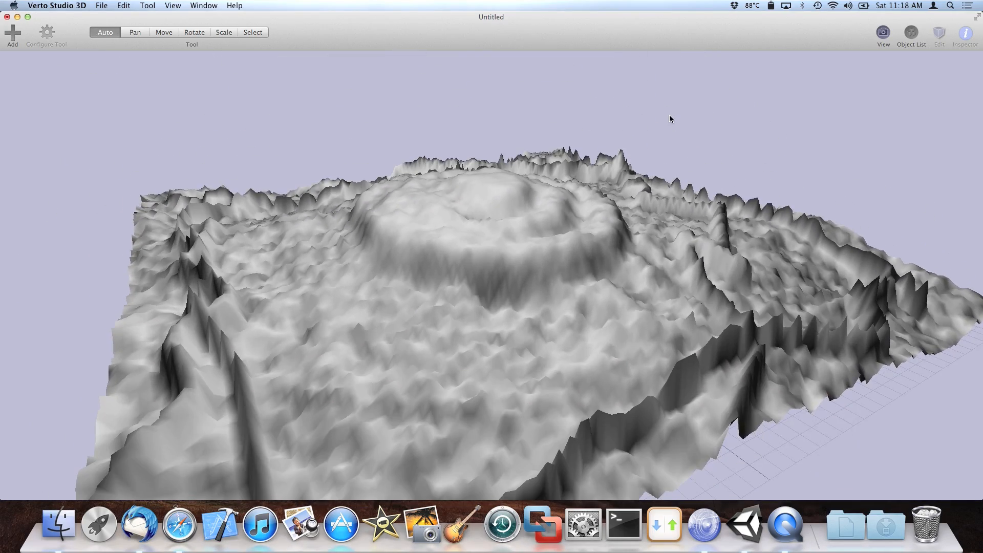
click(624, 198)
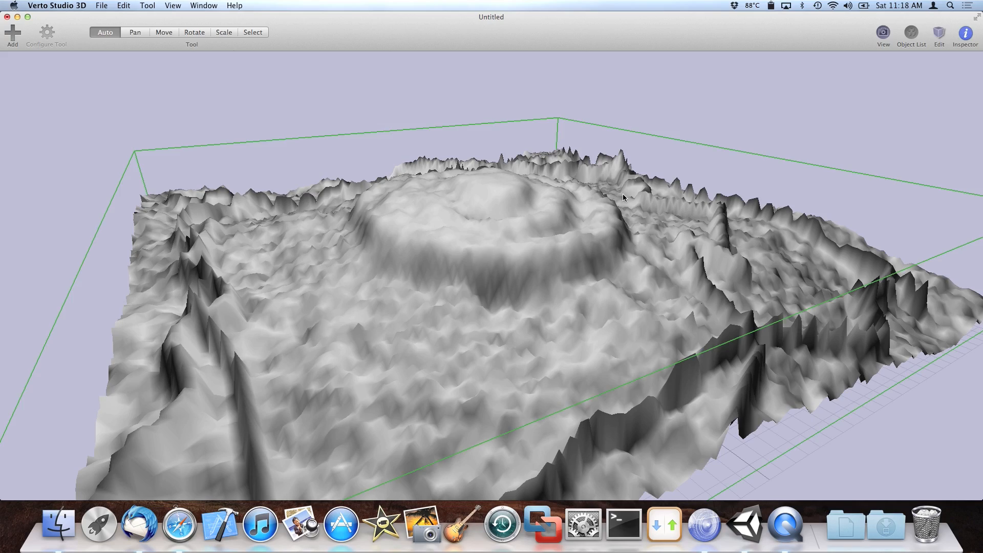
Reopen the terrain mesh for editing and smooth it with all vertices selected.
double_click(624, 197)
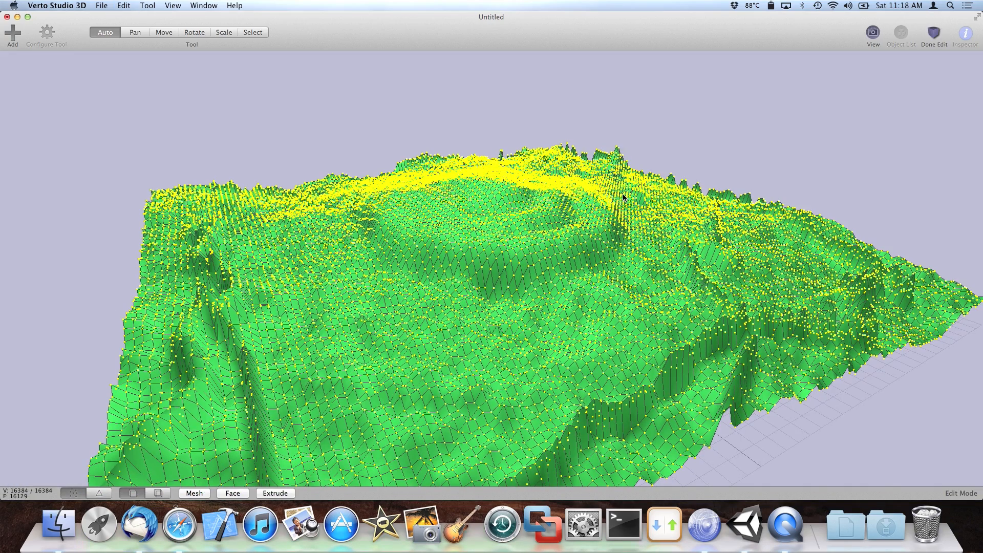
key(super+minus)
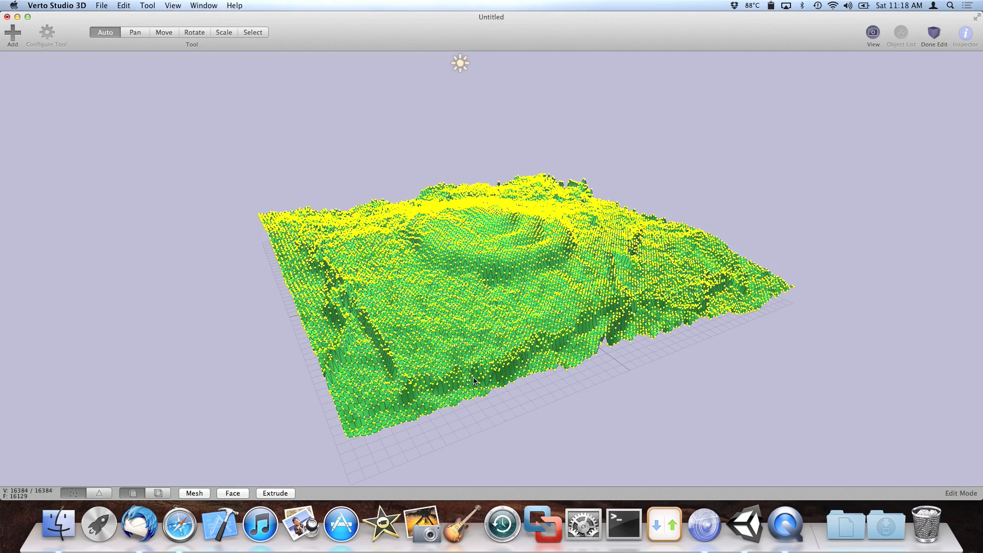
click(484, 396)
key(super+plus)
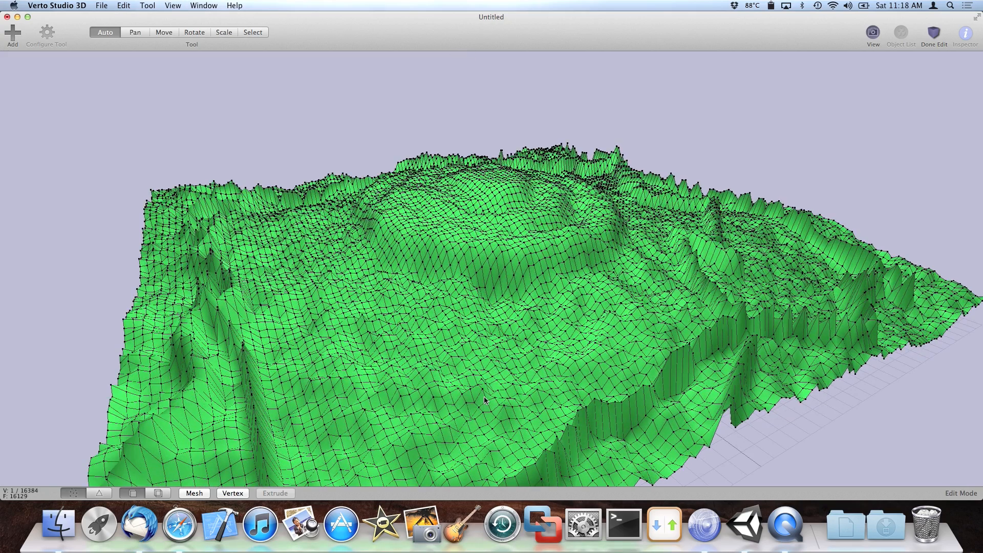
key(super+a)
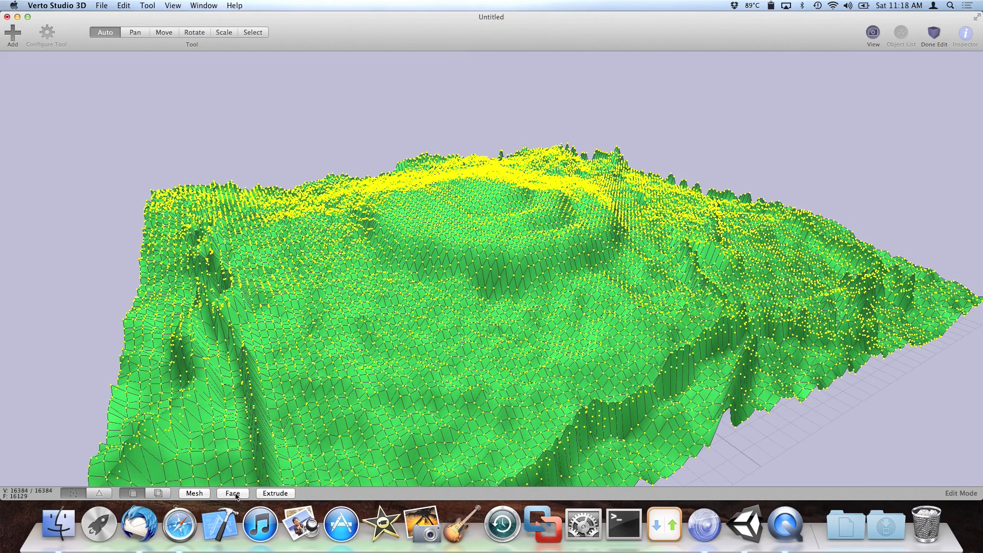
click(123, 5)
mouse_move(166, 94)
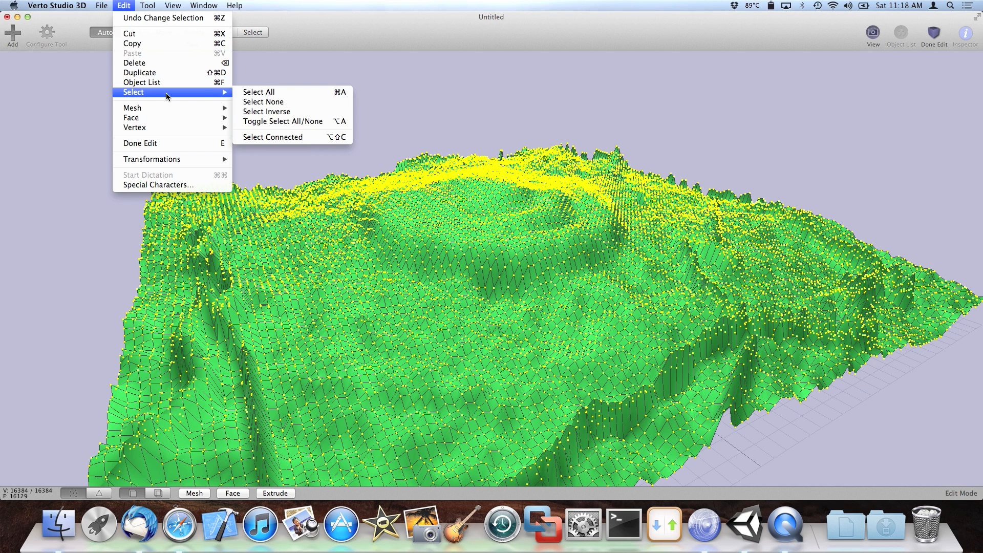
click(260, 94)
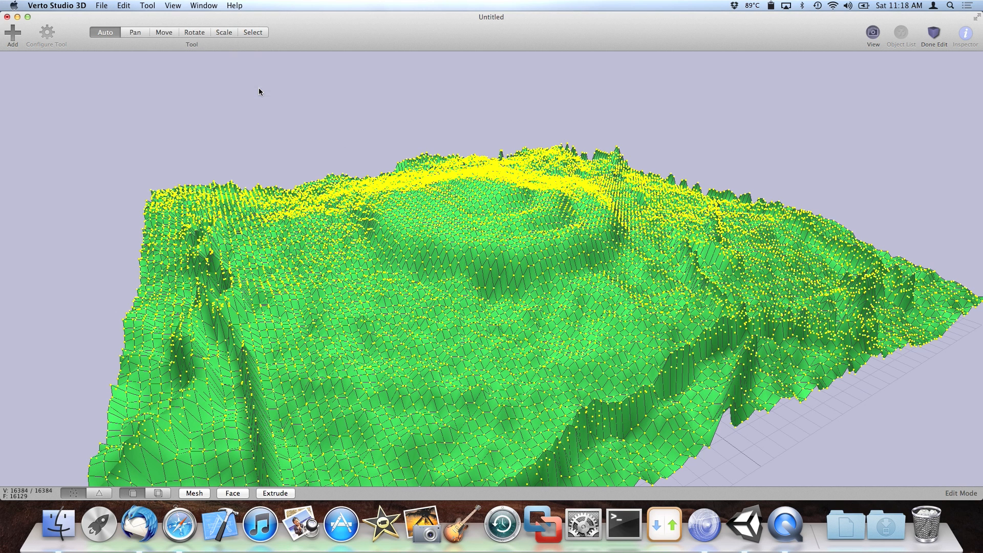
click(240, 495)
click(235, 425)
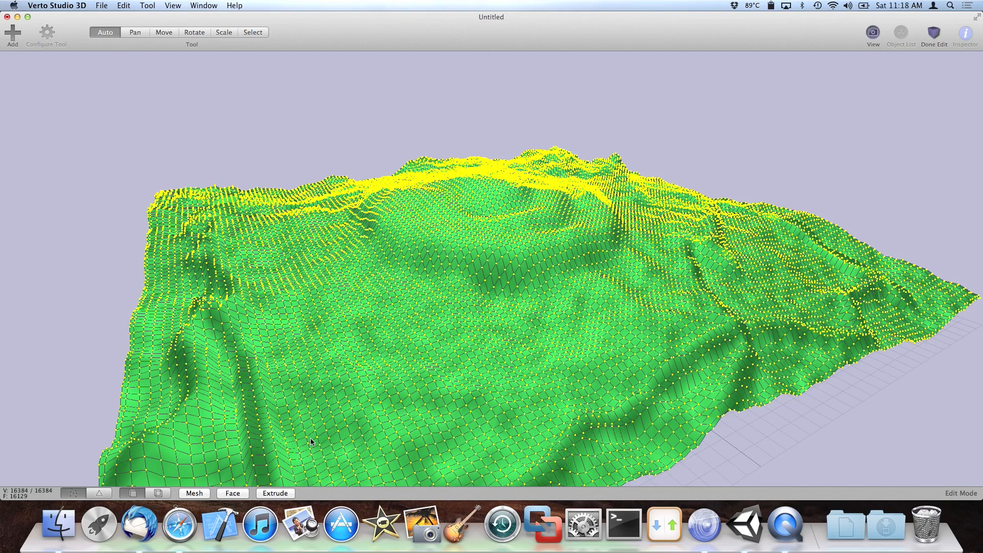
Deselect all vertices and switch to a top view of the terrain in orthographic projection.
drag(367, 111, 372, 110)
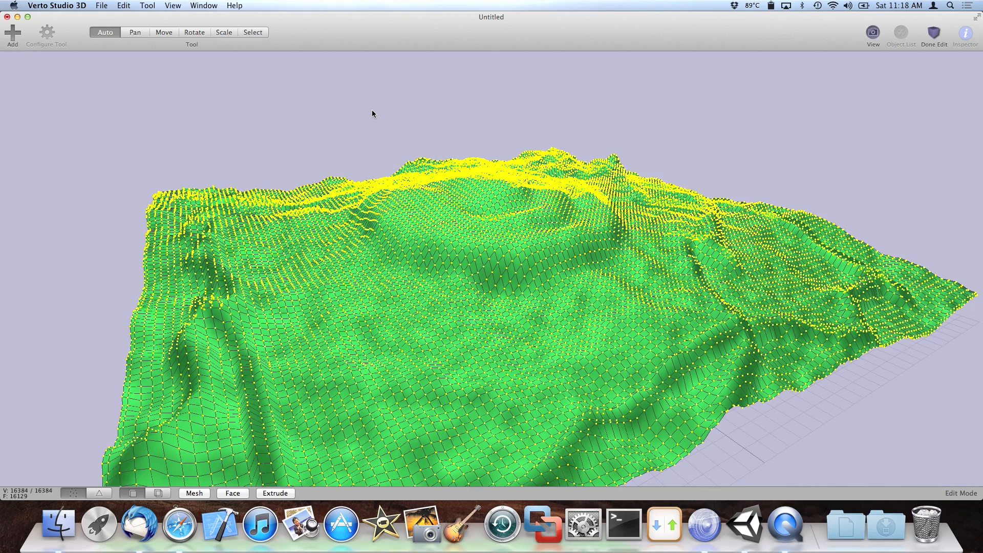
click(372, 110)
key(super+1)
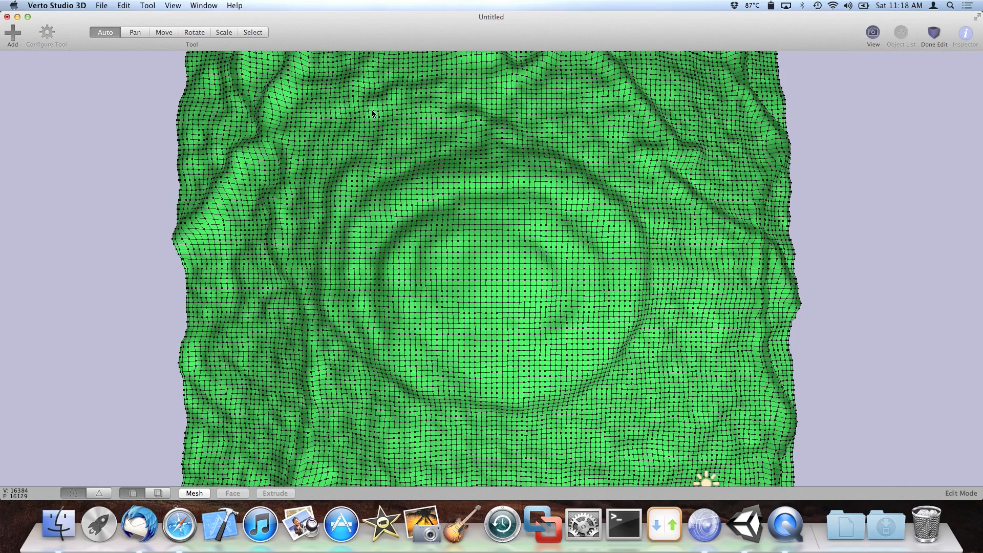
scroll(372, 113, down, 5)
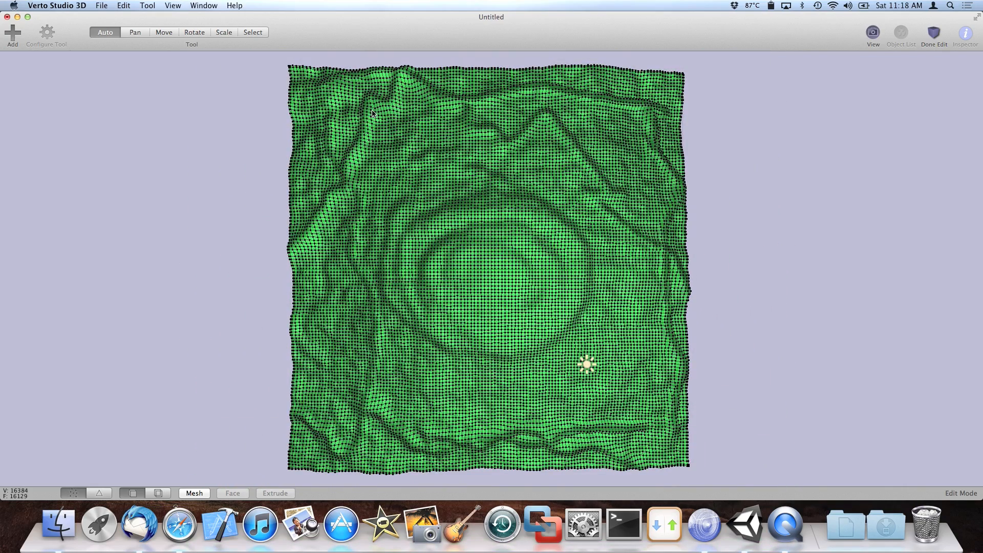
click(873, 32)
drag(227, 280, 212, 229)
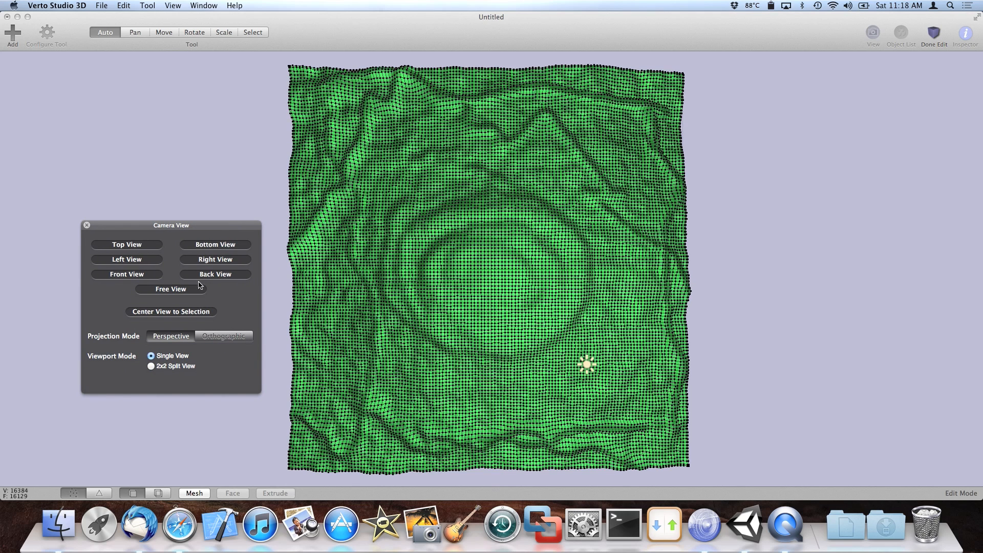
click(224, 337)
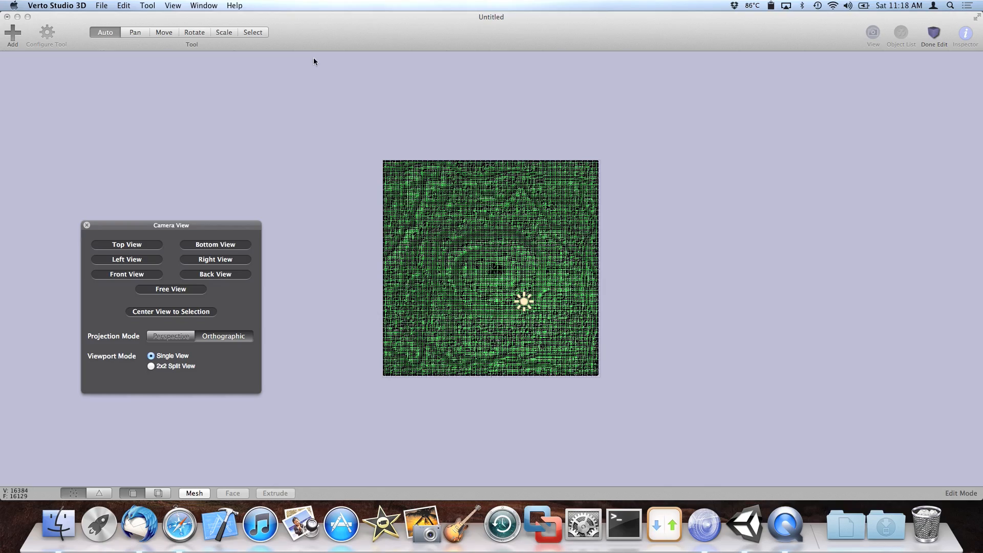
click(313, 34)
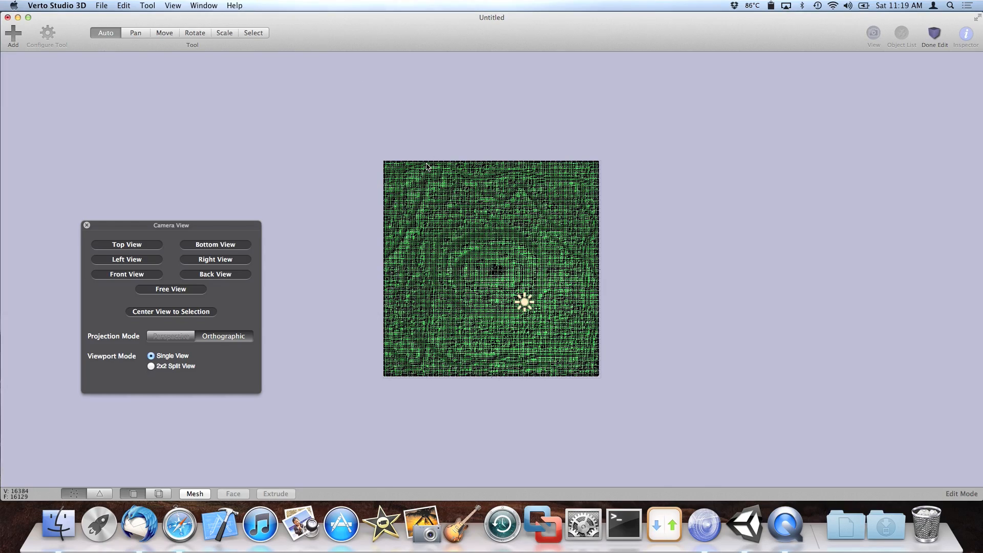
scroll(426, 167, up, 10)
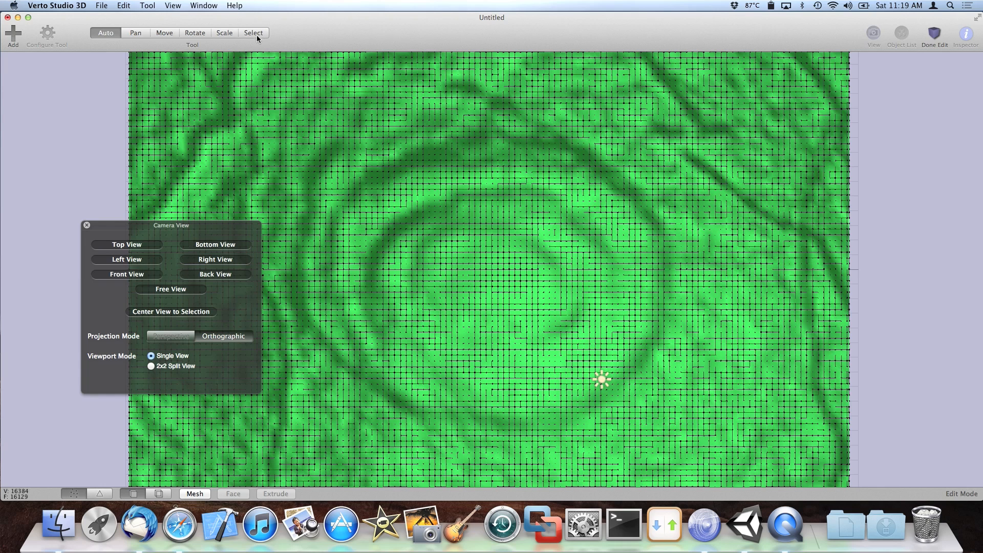
Box-select the vertices around the central ringed hill and show the scene in a 2x2 split view.
click(254, 33)
drag(687, 444, 689, 438)
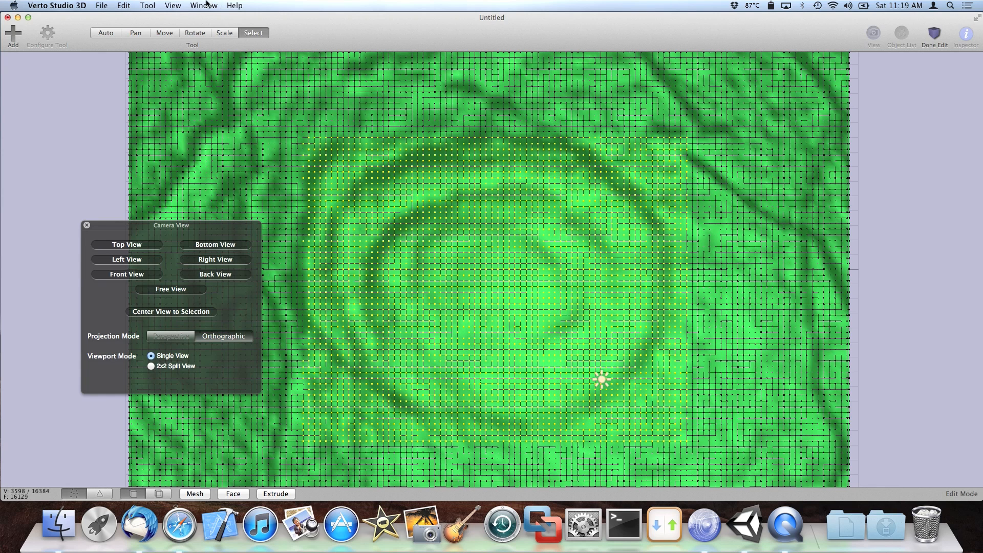
click(168, 366)
drag(242, 233, 538, 160)
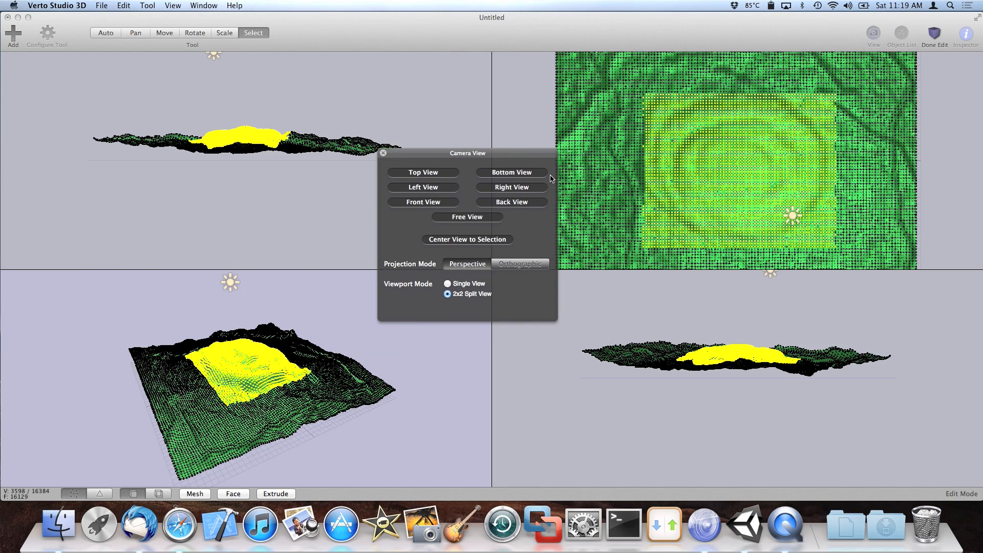
Raise the selected central vertices with the Move tool restricted to the Y axis, and clear the selection.
click(172, 30)
drag(719, 364, 738, 314)
key(super+z)
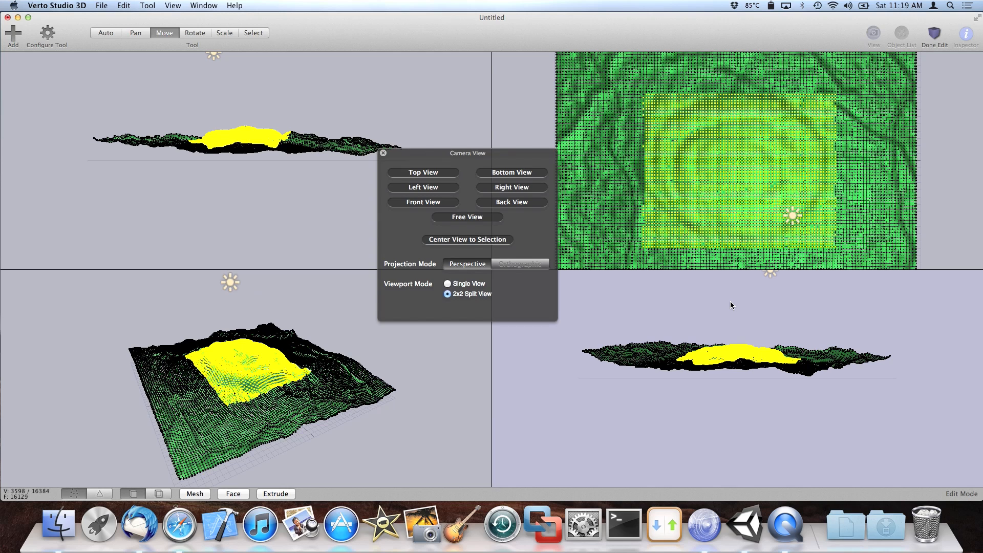
click(48, 34)
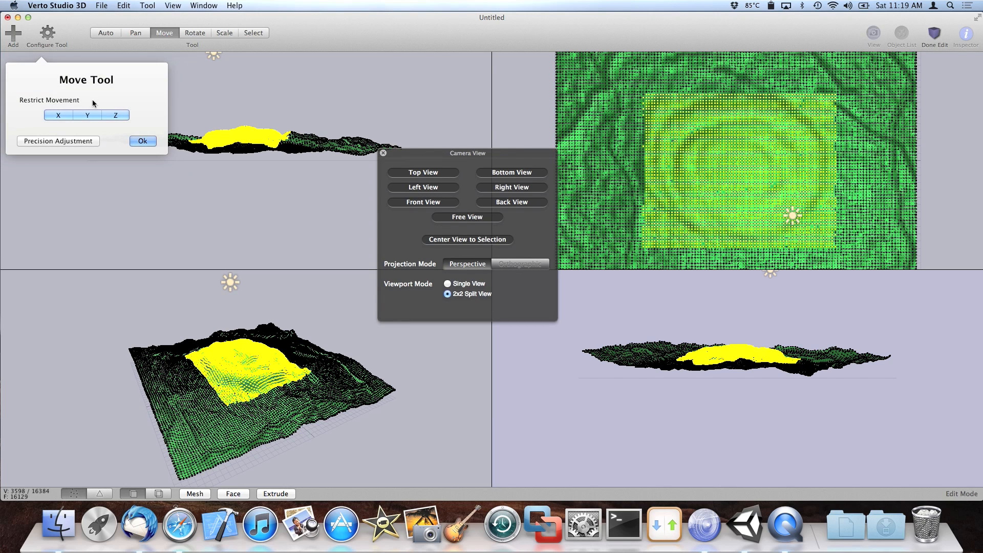
click(67, 119)
click(116, 116)
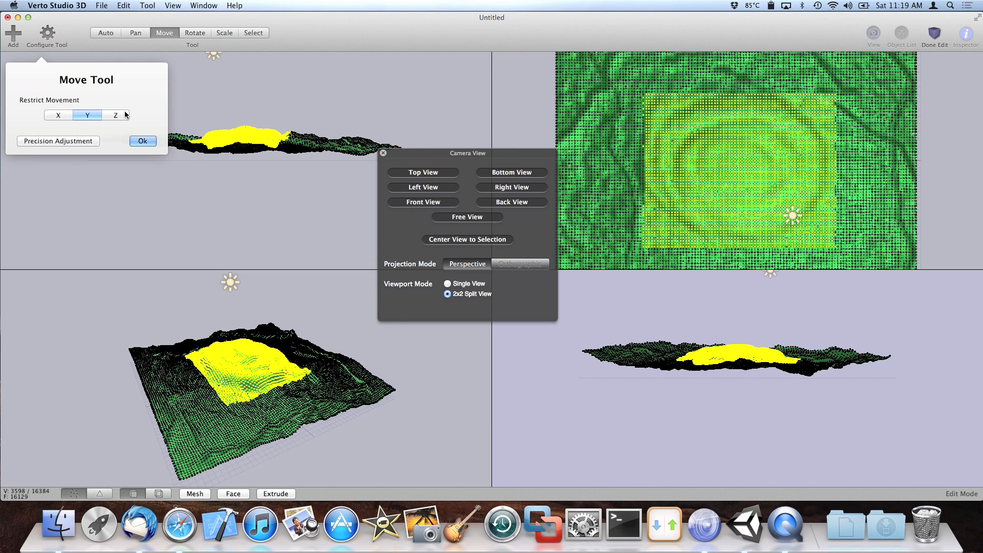
drag(743, 354, 748, 327)
click(263, 33)
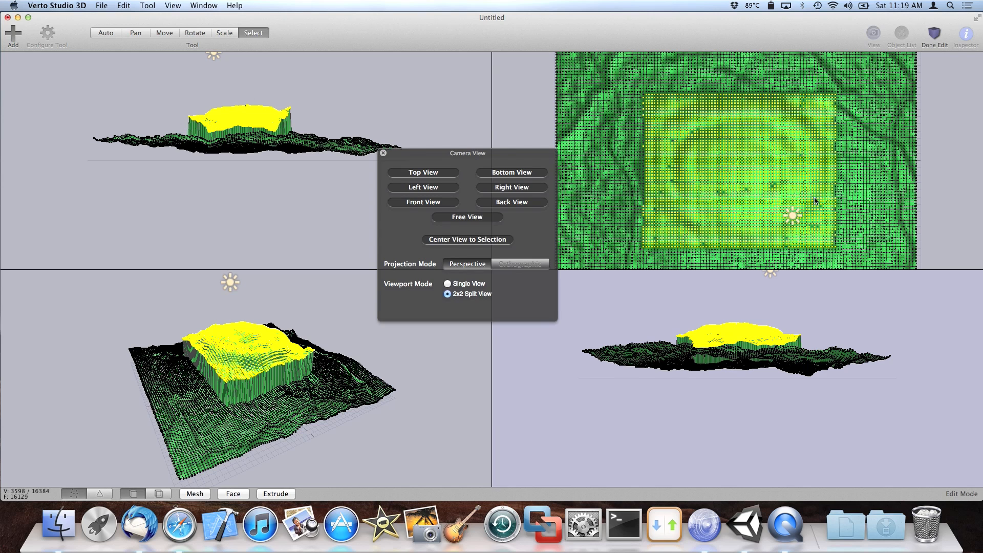
click(931, 183)
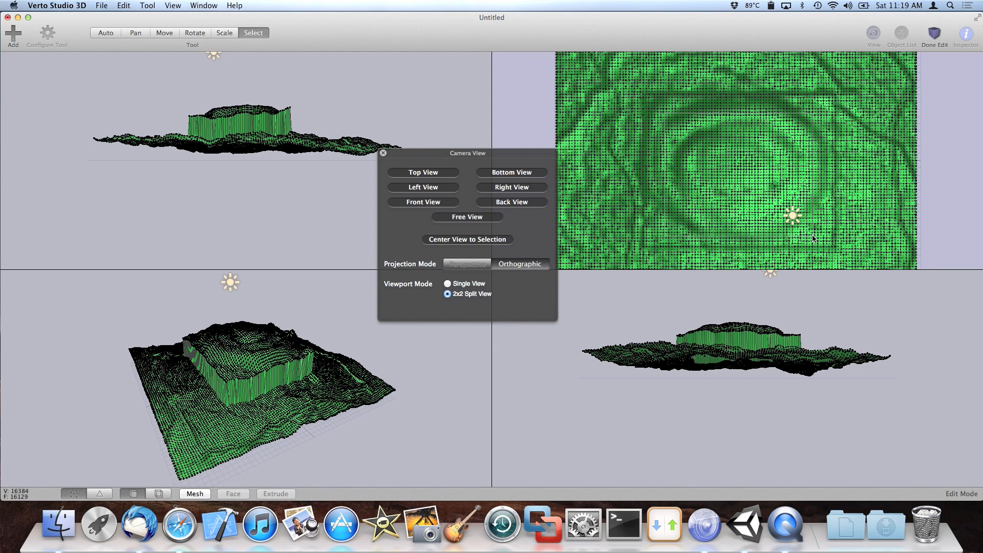
Box-select a smaller block of vertices inside the raised plateau and move it upward to form a second tier.
drag(814, 238, 814, 239)
key(w)
drag(726, 340, 724, 318)
Box-select a smaller area on top of the second tier and raise it vertically as a third tier.
key(q)
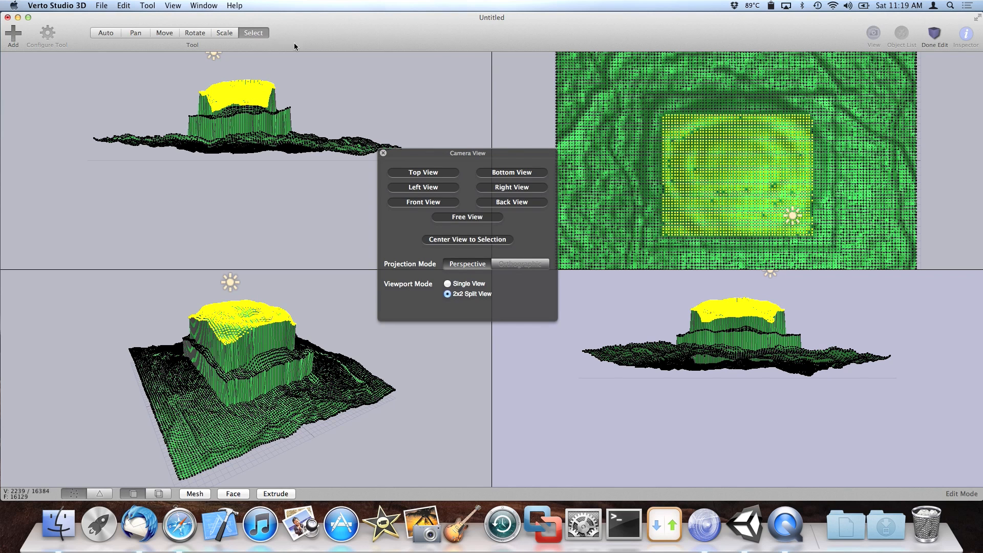
drag(694, 145, 723, 164)
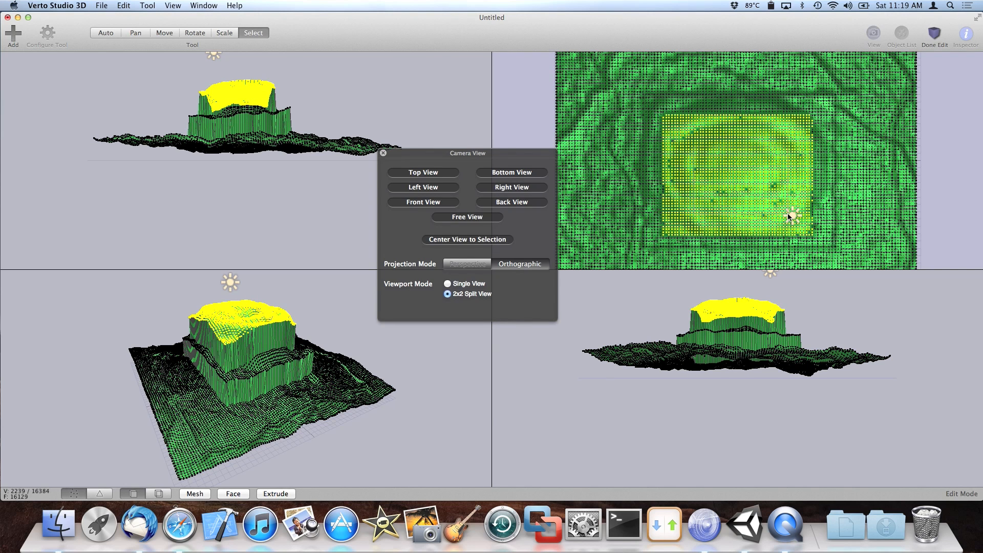
drag(788, 213, 789, 216)
key(w)
drag(735, 328, 737, 308)
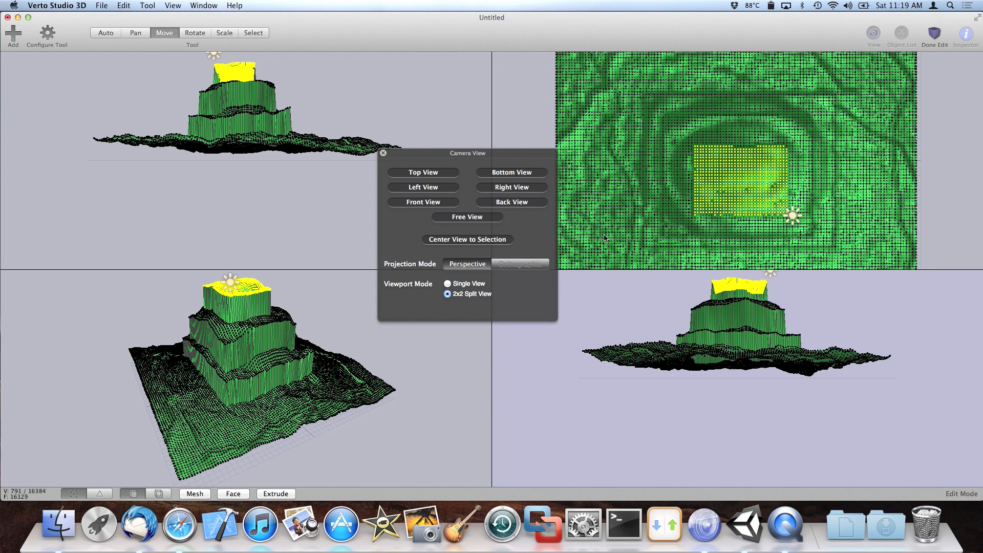
Select a small patch of vertices on the third tier and raise it into a narrow summit block.
click(253, 33)
click(725, 167)
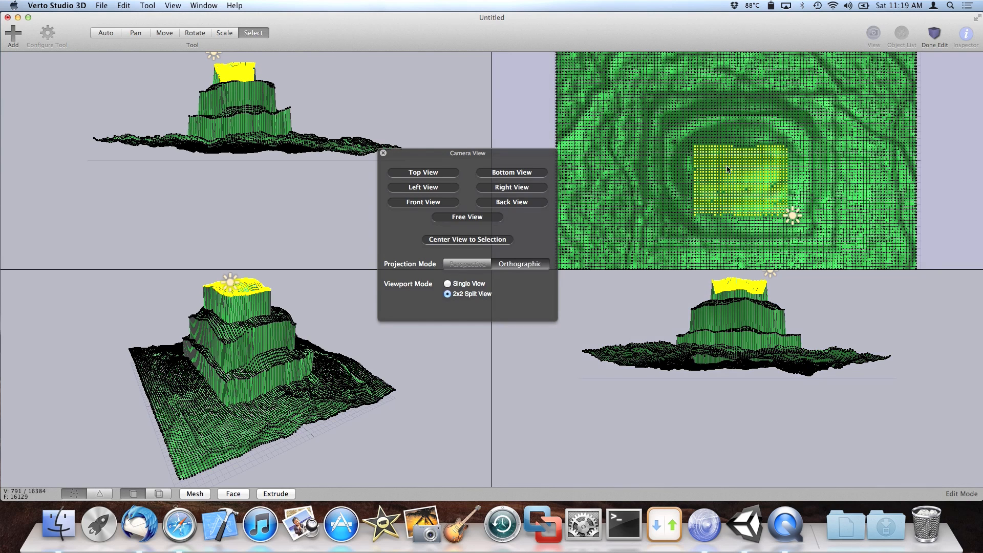
drag(762, 195, 764, 201)
key(w)
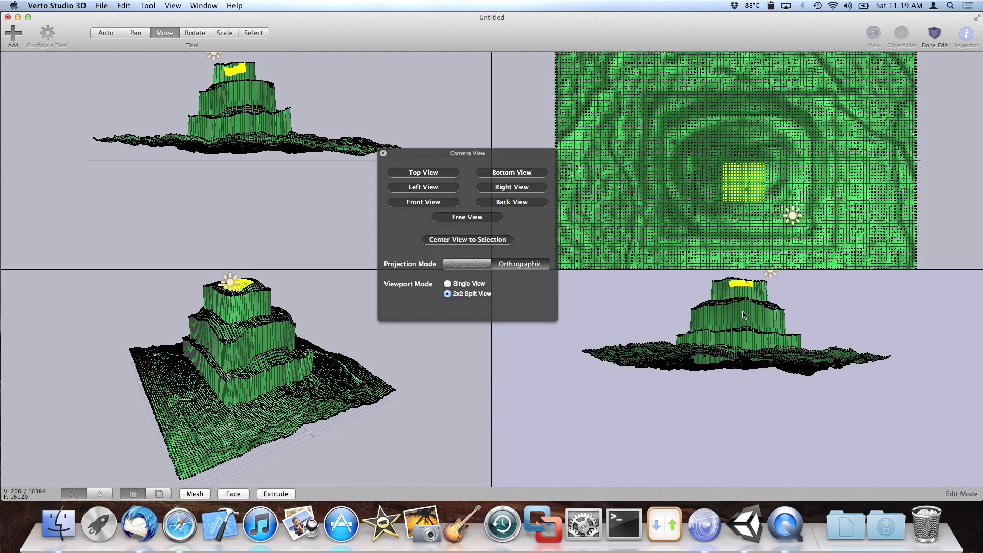
drag(744, 313, 747, 295)
Return to a single free view in perspective projection and frame the whole tiered hill from above.
click(108, 34)
click(474, 217)
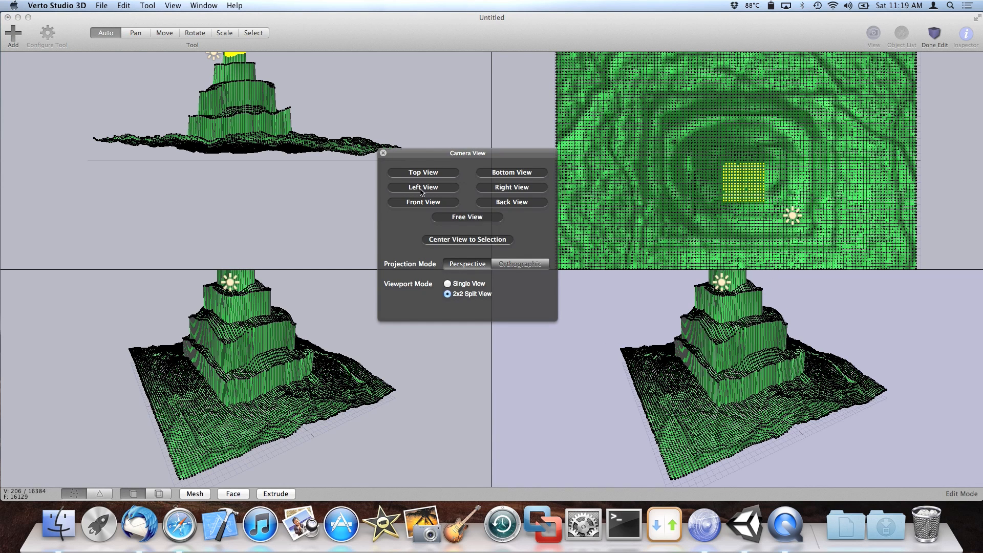
click(464, 284)
click(457, 220)
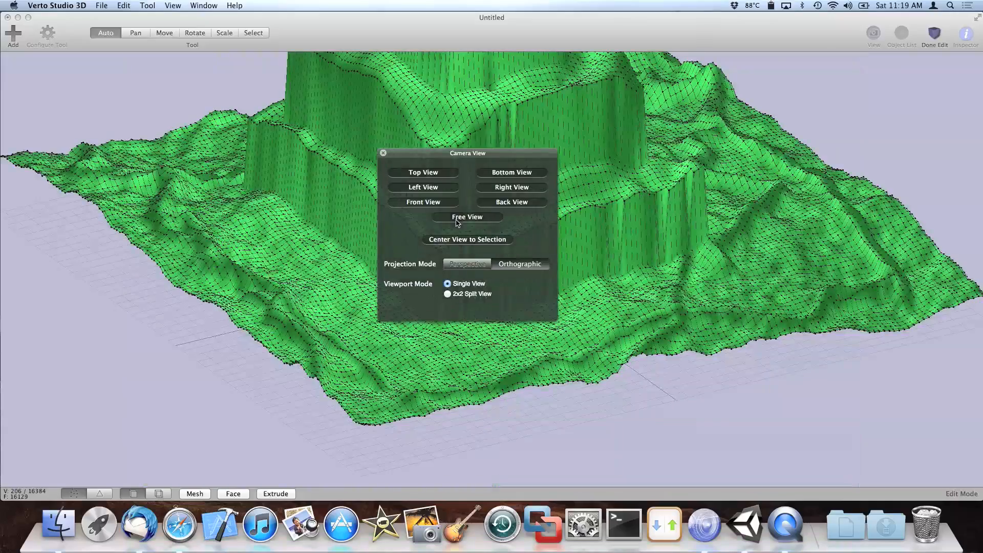
click(477, 265)
click(383, 153)
scroll(416, 175, down, 10)
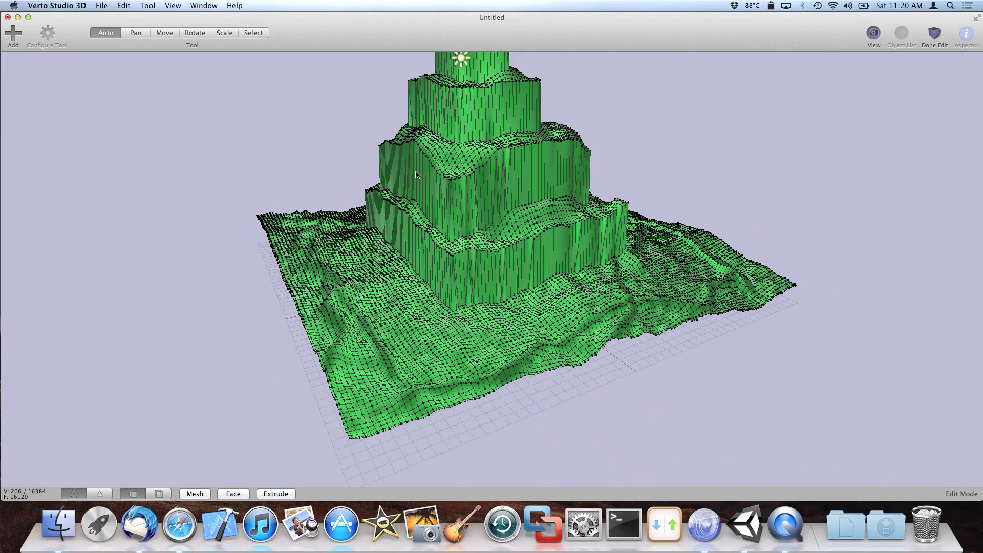
drag(670, 139, 677, 175)
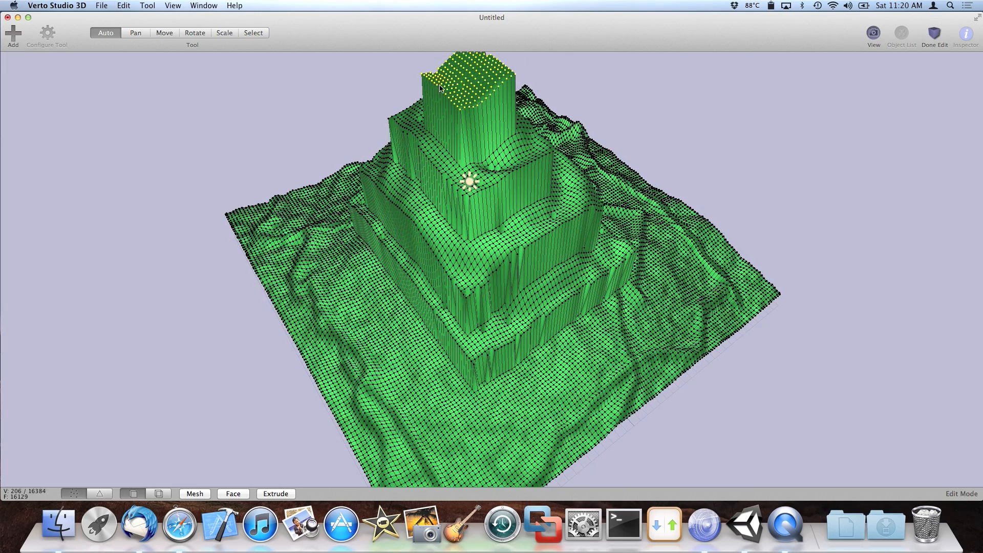
Center the view on the selected summit vertices and zoom in on them.
click(874, 33)
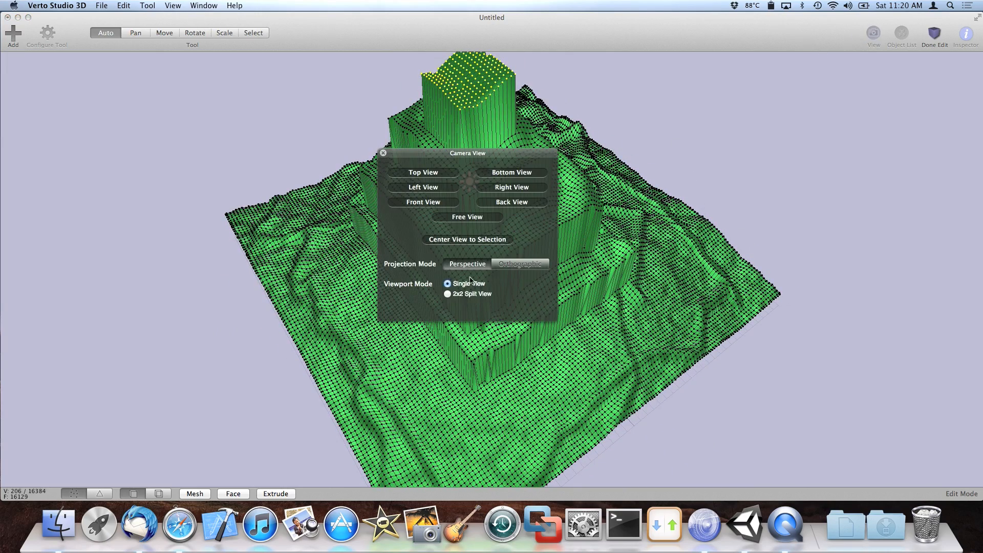
click(474, 239)
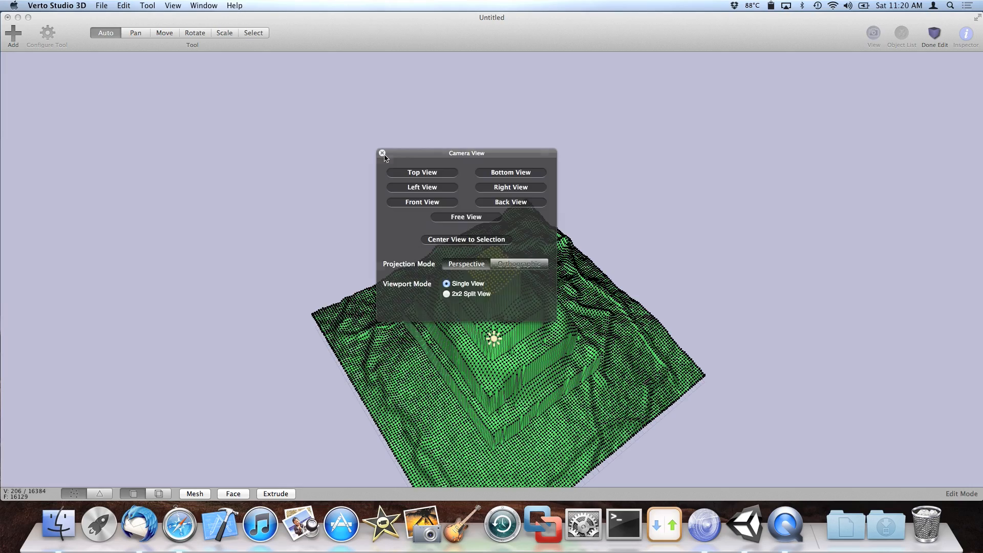
click(383, 153)
scroll(604, 187, up, 10)
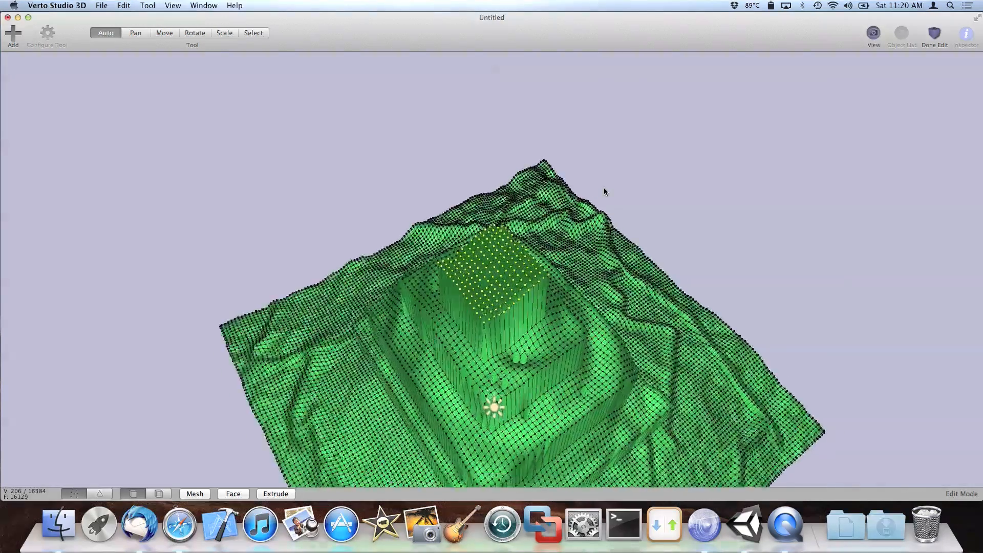
Clear the vertex selection and finish editing the terrain mesh.
drag(844, 177, 870, 51)
click(757, 226)
drag(757, 226, 568, 318)
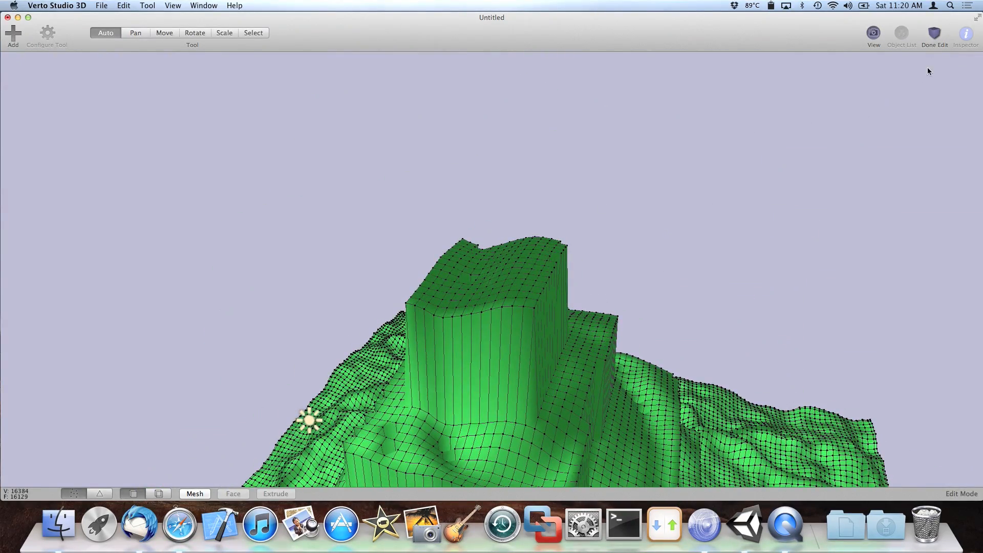
click(935, 34)
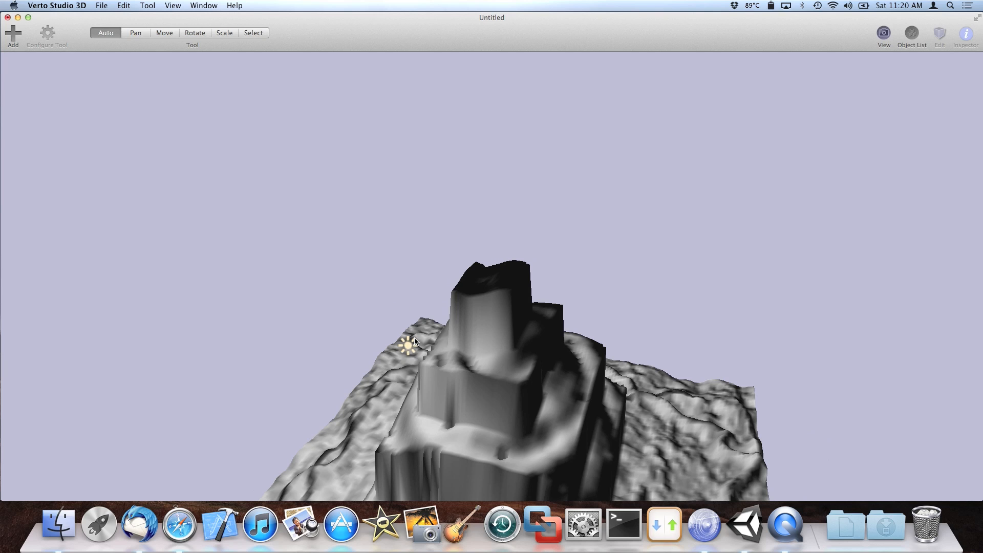
Duplicate the light beside the hill and move the copy straight up above the summit.
click(416, 342)
key(super+d)
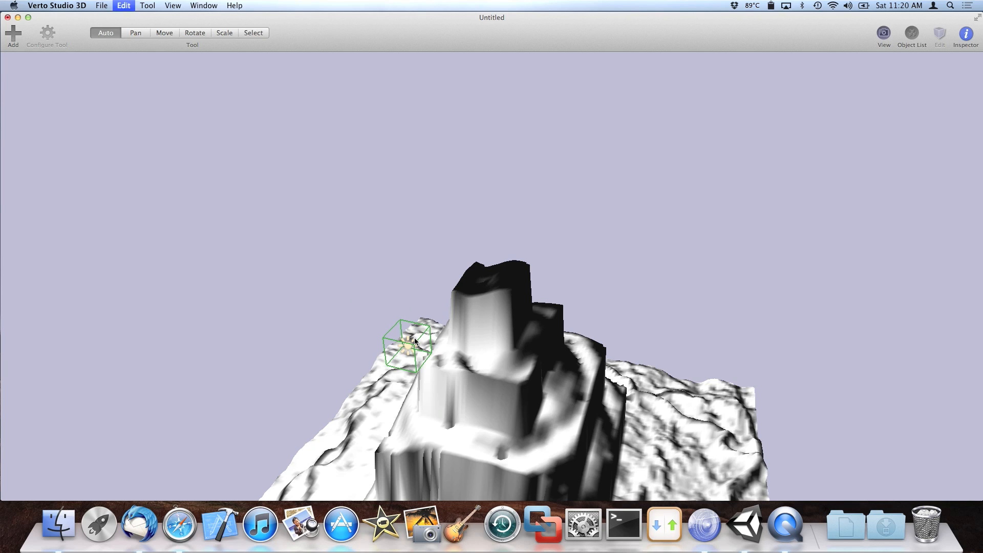
key(m)
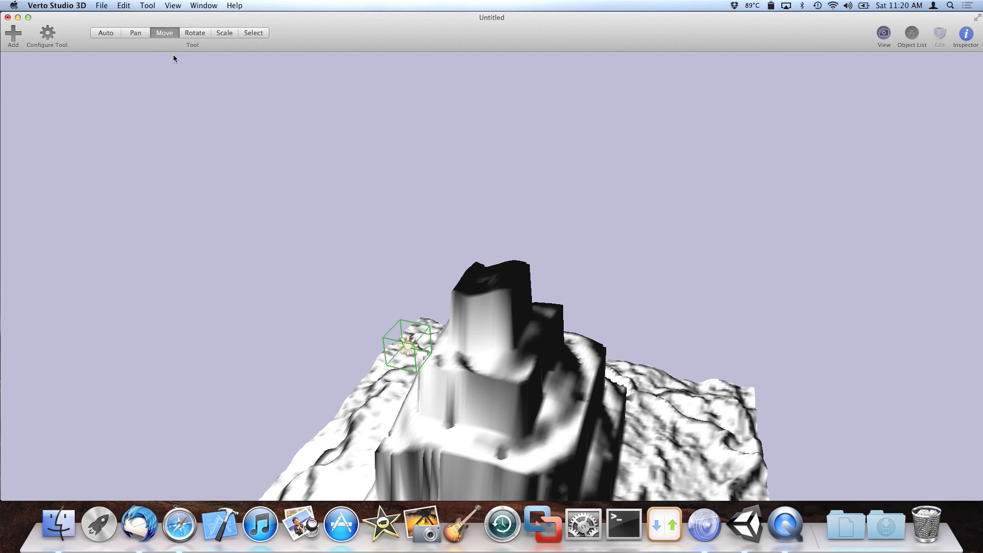
drag(446, 351, 651, 150)
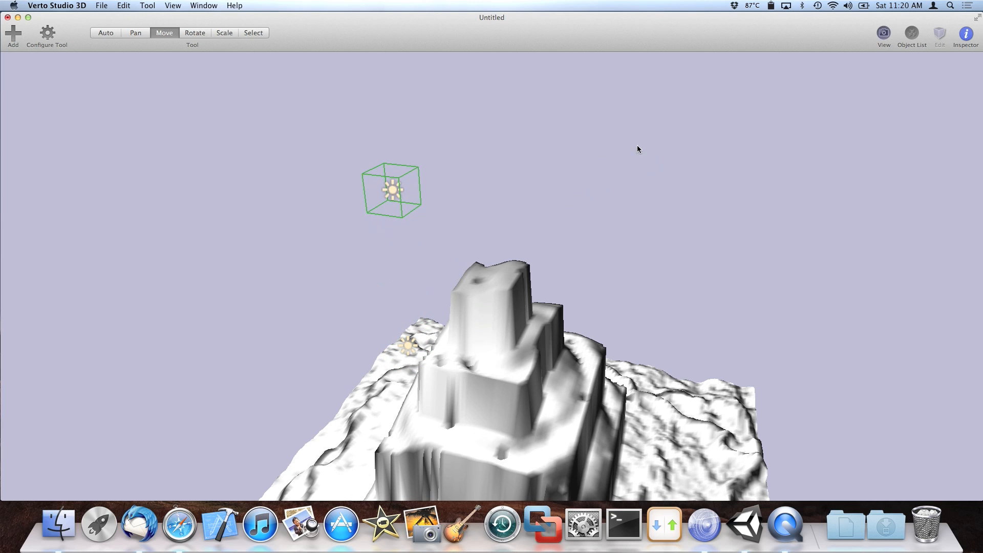
Enable X and Z movement for the Move tool and shift the duplicated light across to the opposite side of the peak.
click(47, 34)
click(59, 115)
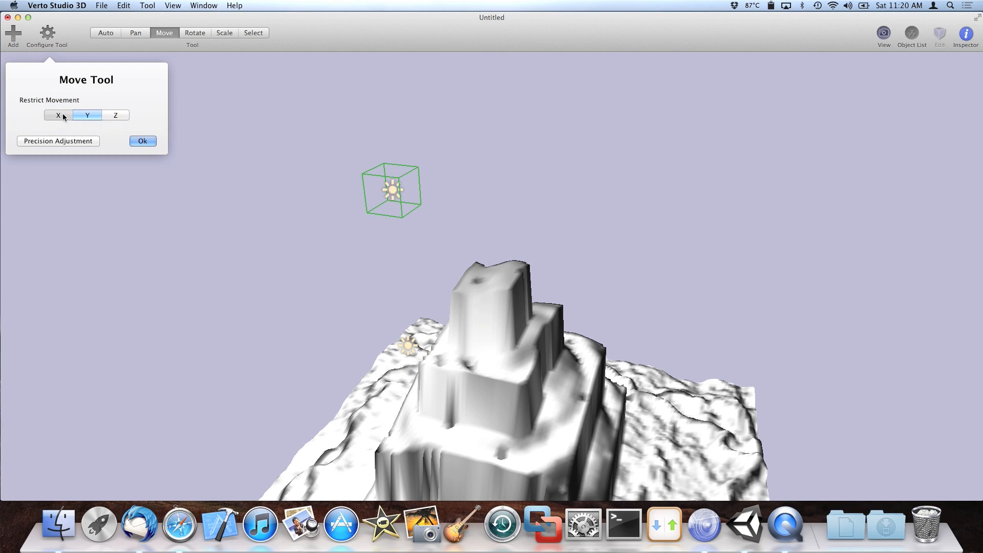
click(117, 113)
click(142, 141)
drag(402, 207, 820, 118)
drag(114, 40, 112, 41)
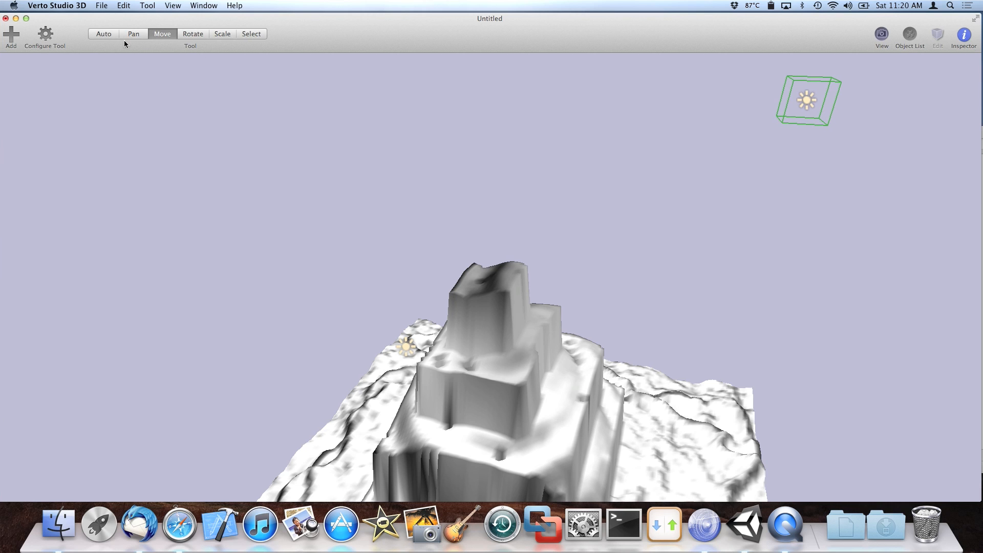
Set the duplicated light's diffuse color to 0.5 for red, green and blue.
click(115, 38)
drag(642, 256, 656, 287)
scroll(656, 287, down, 5)
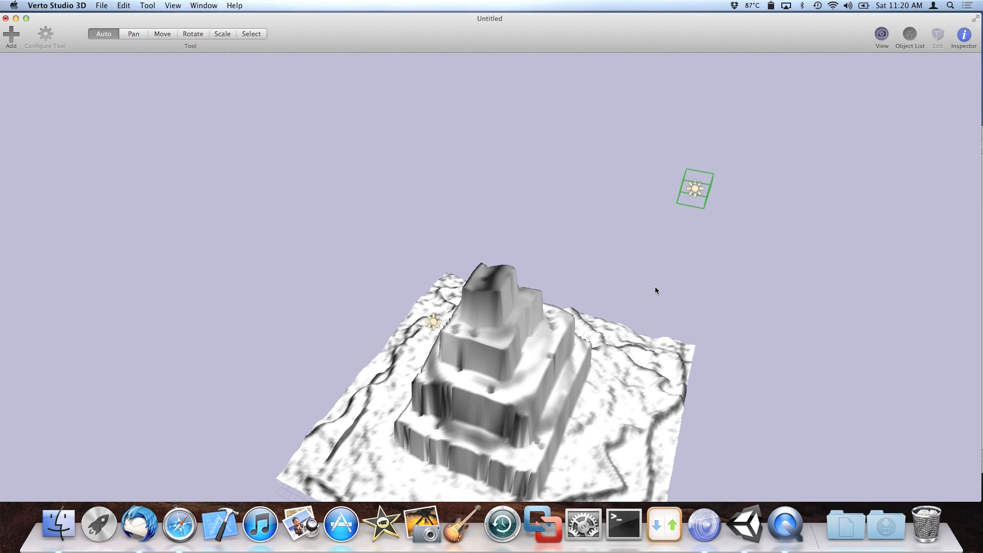
drag(505, 283, 489, 238)
click(964, 35)
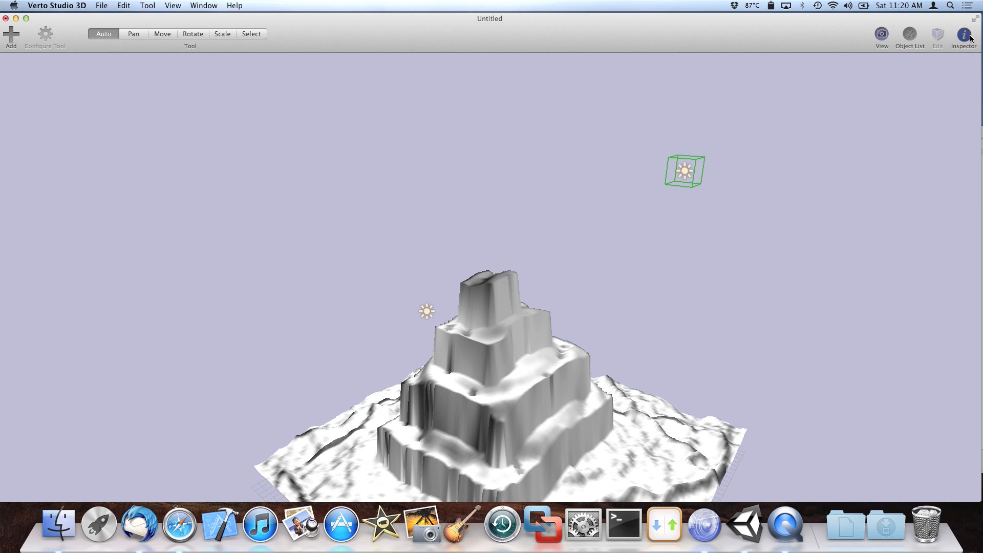
click(847, 345)
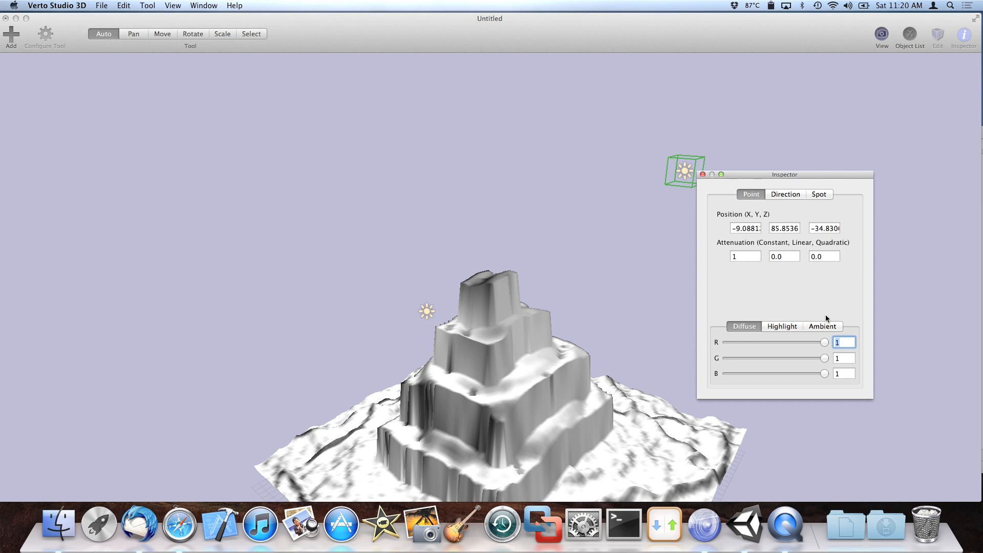
text(0.5)
key(Tab)
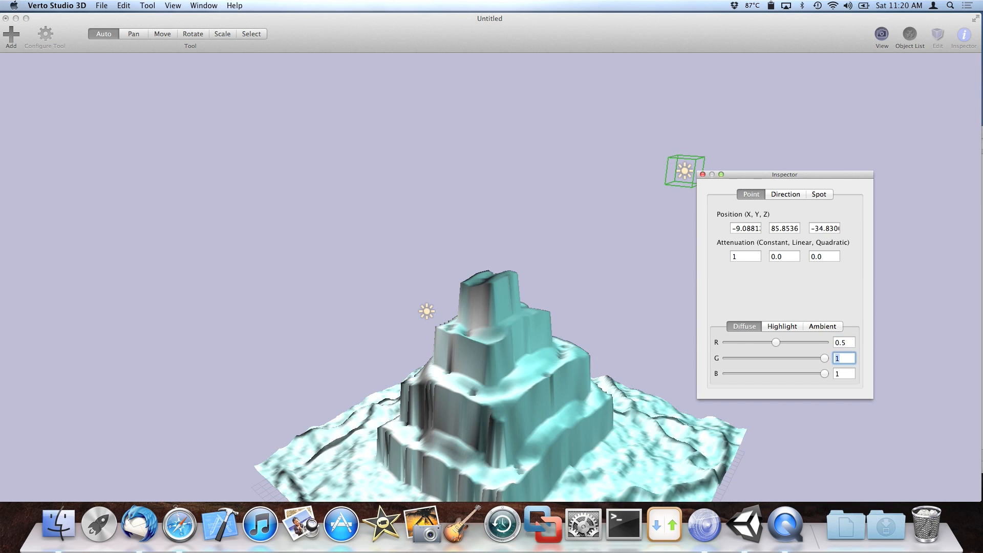
text(0.5)
key(Tab)
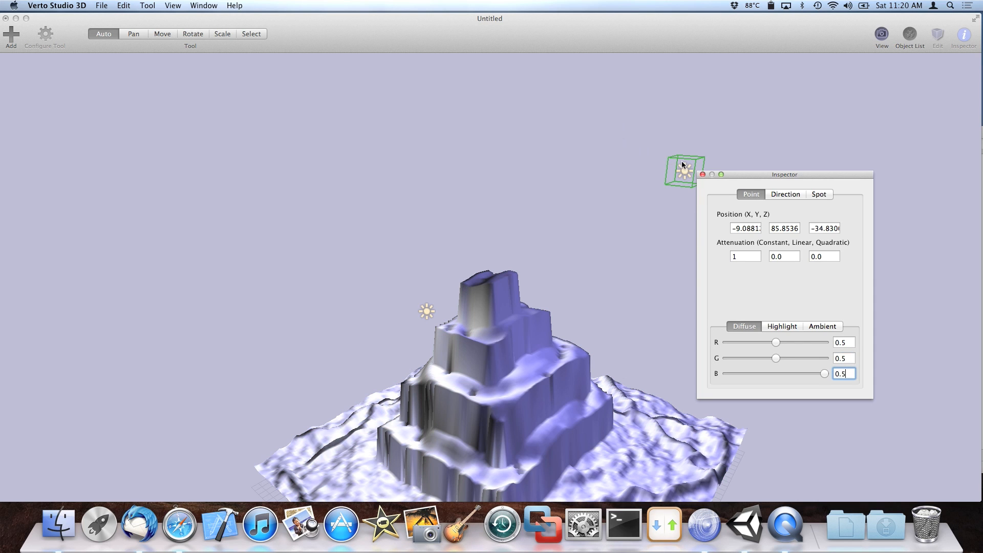
text(0.5)
click(843, 358)
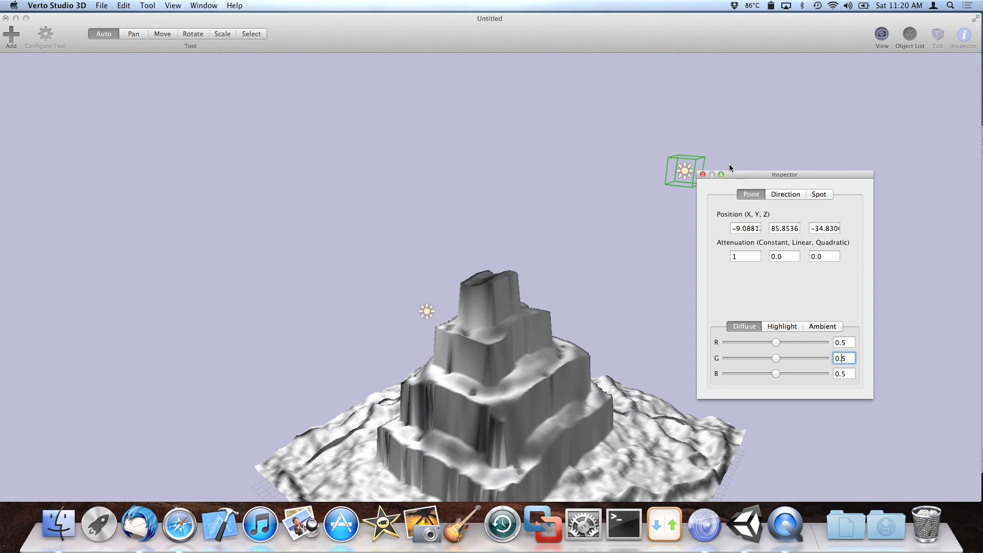
click(703, 175)
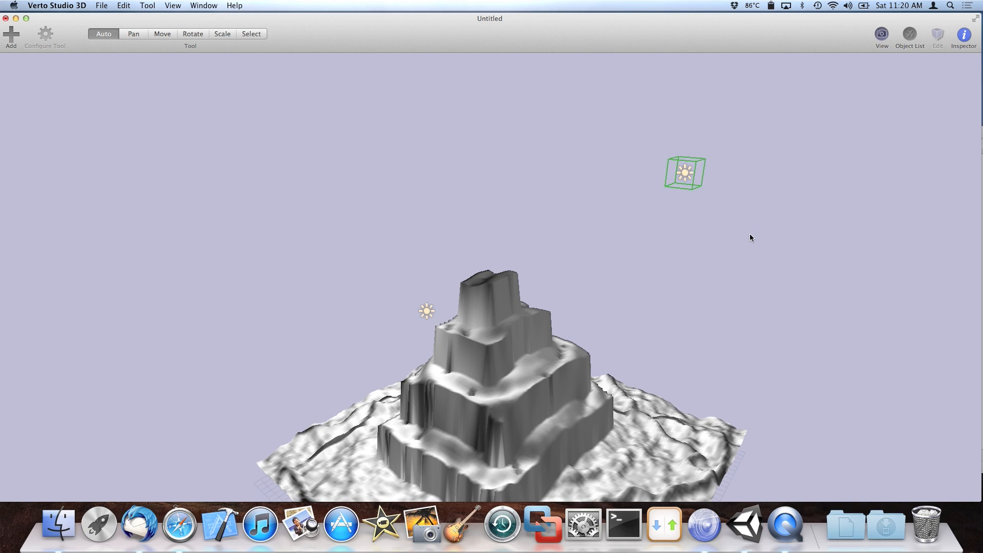
Reopen the tiered terrain mesh for editing, smooth all its vertices twice, and clear the selection.
double_click(556, 372)
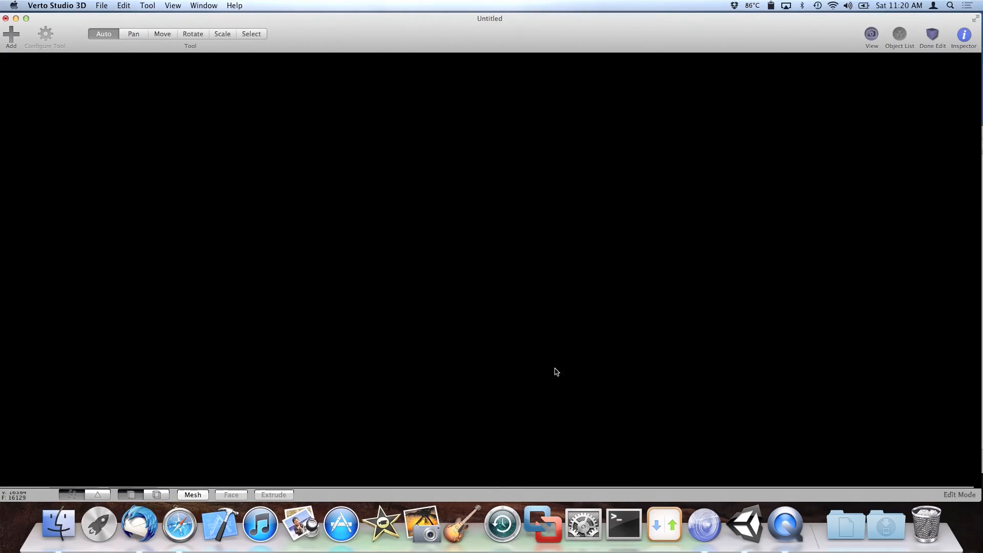
key(super+a)
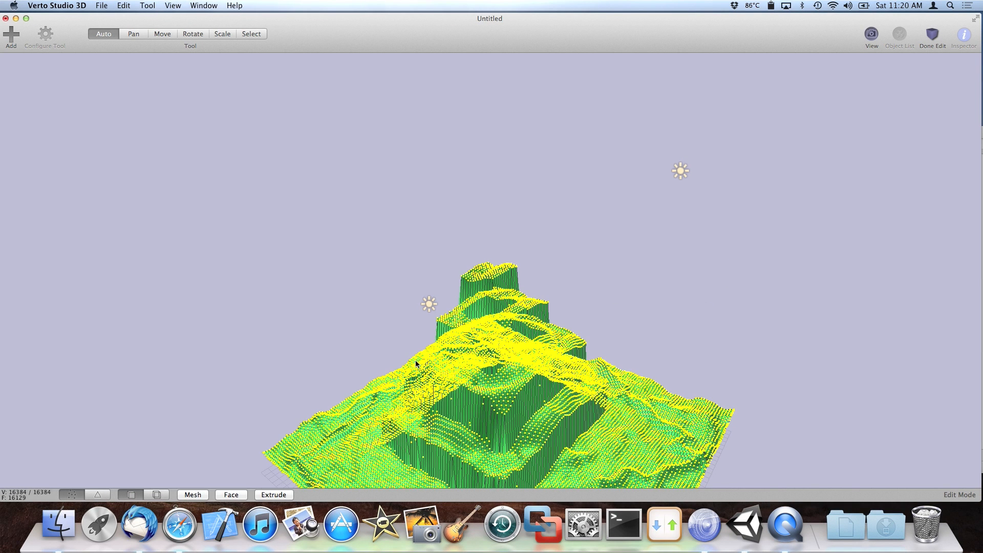
click(192, 494)
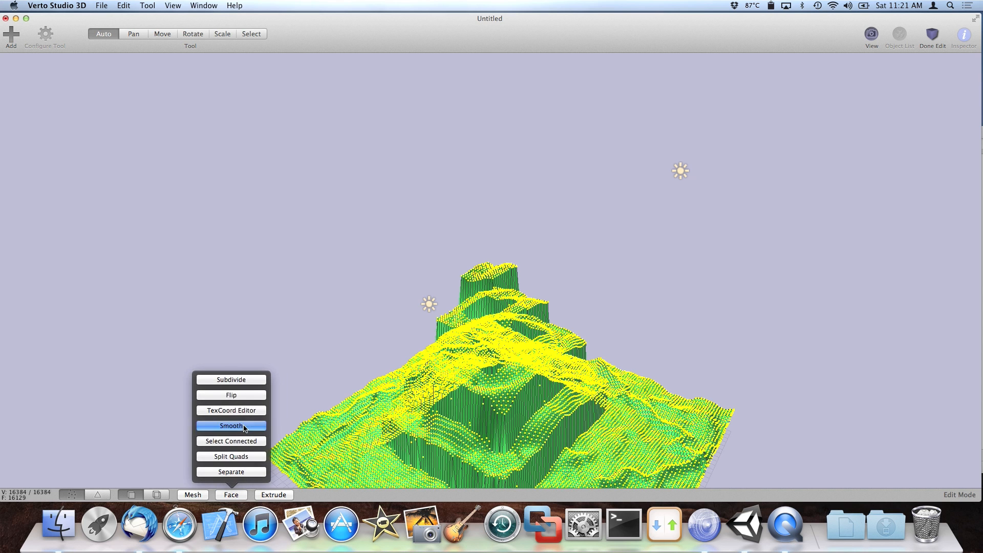
click(245, 431)
click(238, 495)
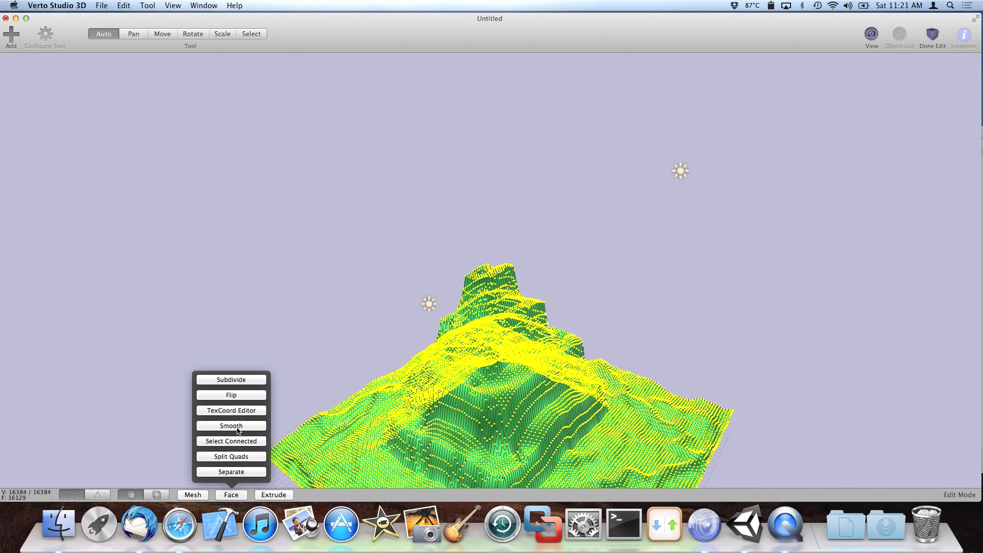
click(245, 439)
click(609, 303)
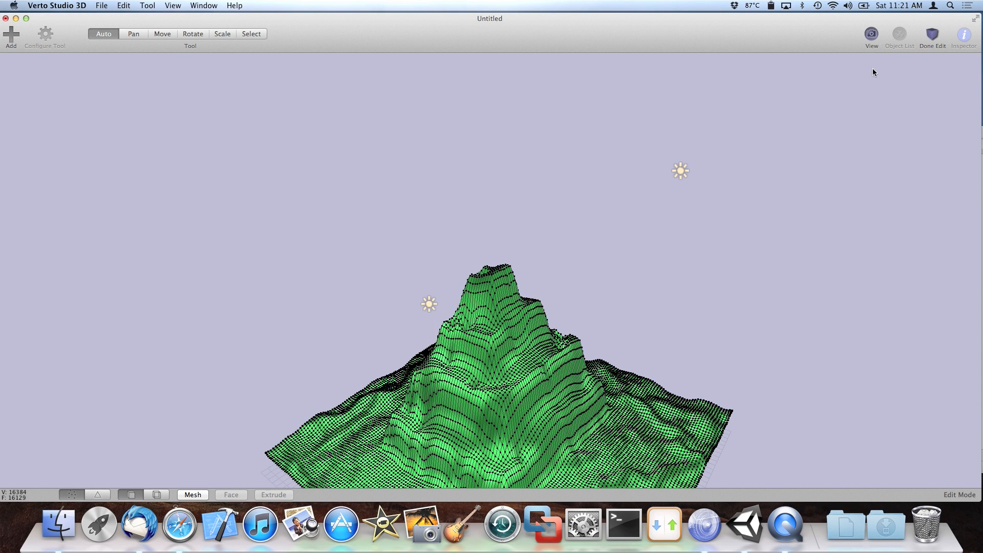
Finish editing the mesh and recenter the view to inspect the smoothed, shaded mountain.
click(926, 39)
drag(638, 273, 597, 307)
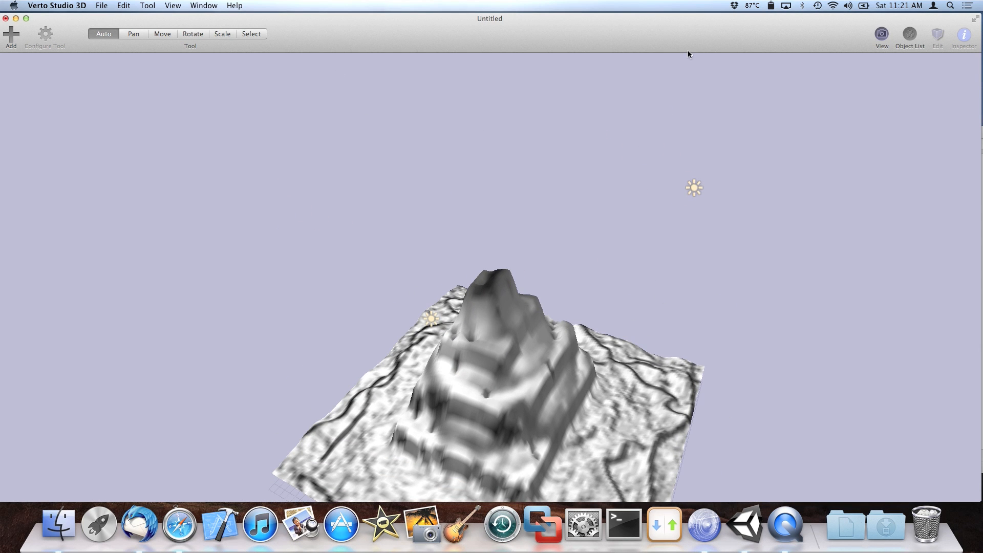
click(891, 47)
click(450, 240)
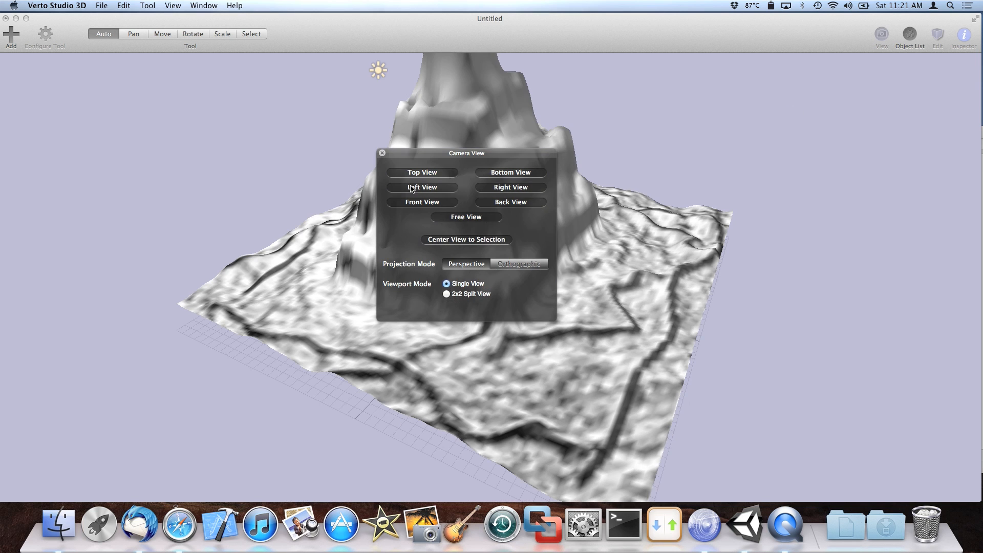
click(382, 153)
drag(774, 211, 716, 209)
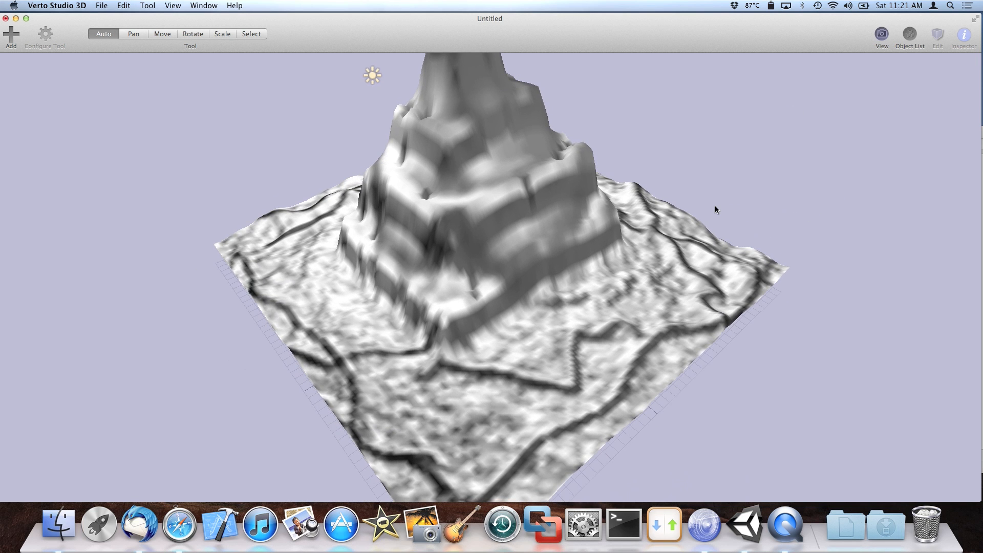
Start saving the scene and set the destination to the Unity Test project's Standard Assets folder.
key(super+s)
click(524, 140)
click(558, 137)
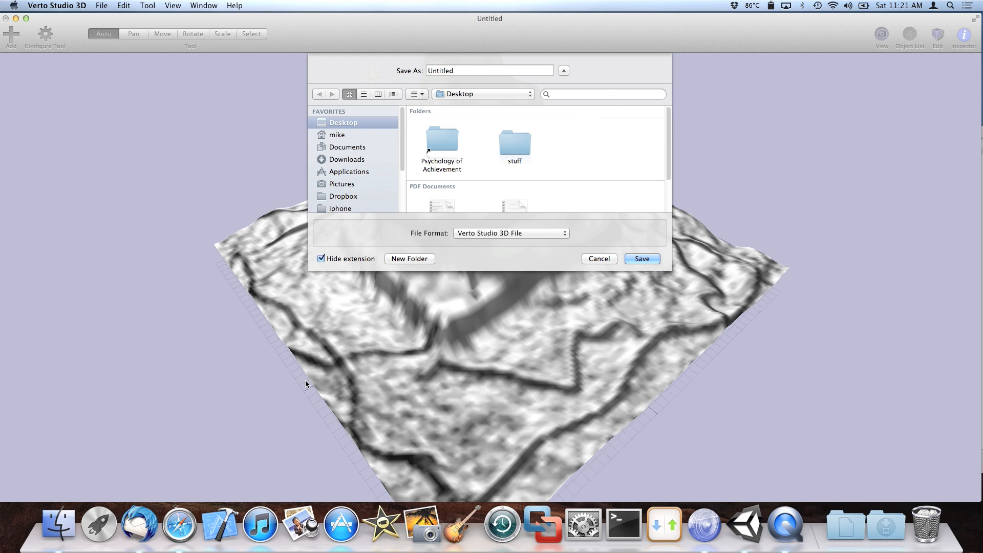
key(super+Tab)
click(757, 218)
drag(713, 131, 701, 126)
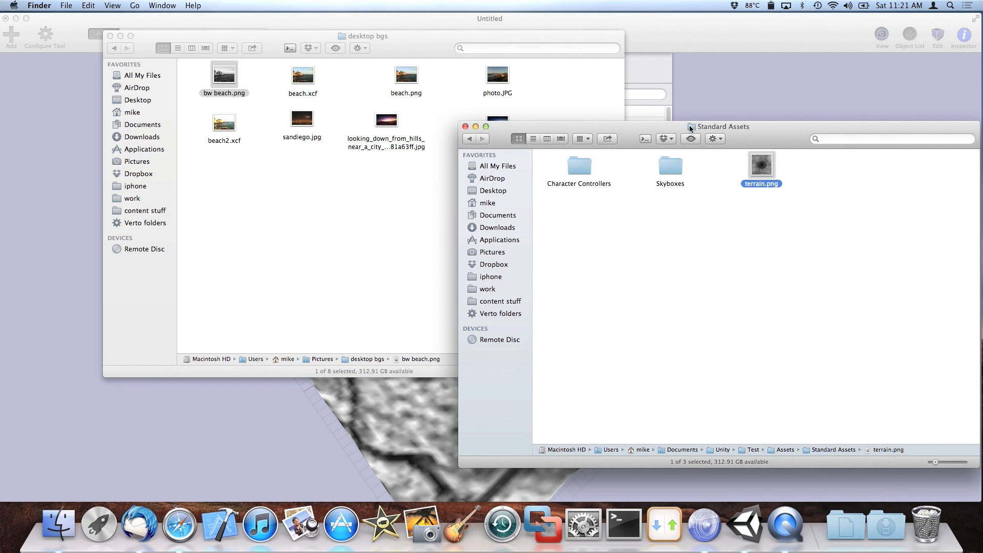
drag(690, 127, 583, 176)
key(super+Tab)
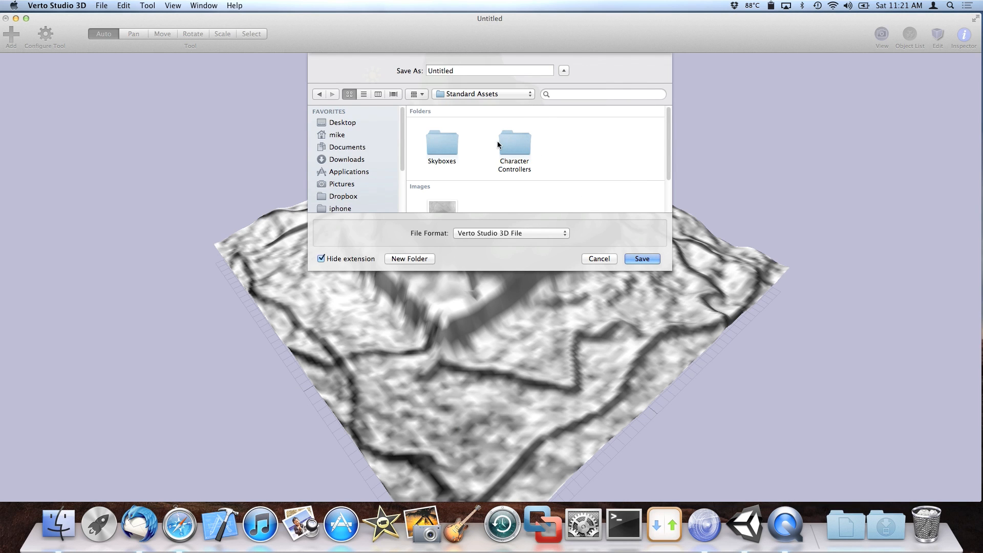
Name the scene terrain and save it as a Verto Studio 3D File.
scroll(560, 181, down, 1)
drag(464, 71, 427, 71)
text(terrain)
key(Return)
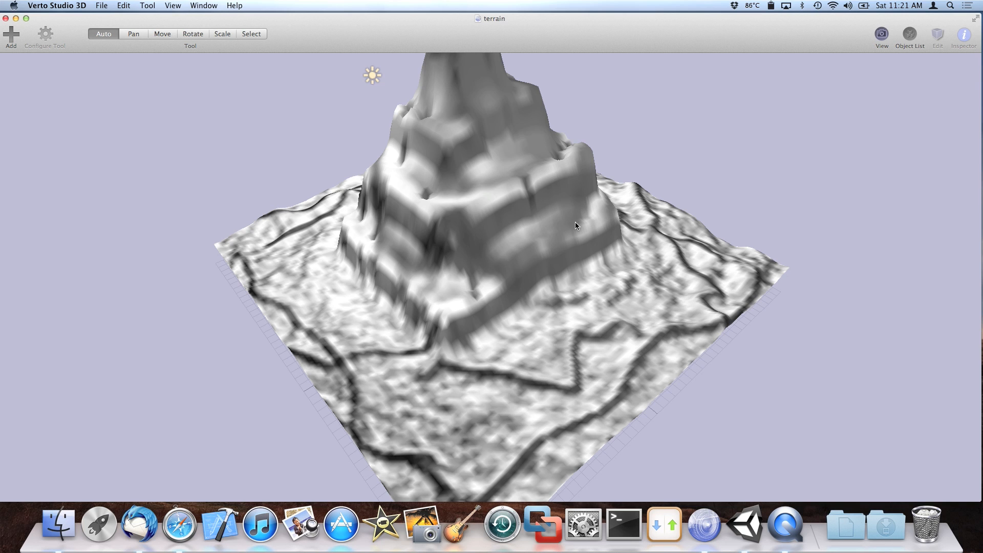
Check the saved terrain file in the Standard Assets folder and look over the open Unity and Verto Studio 3D windows.
click(58, 524)
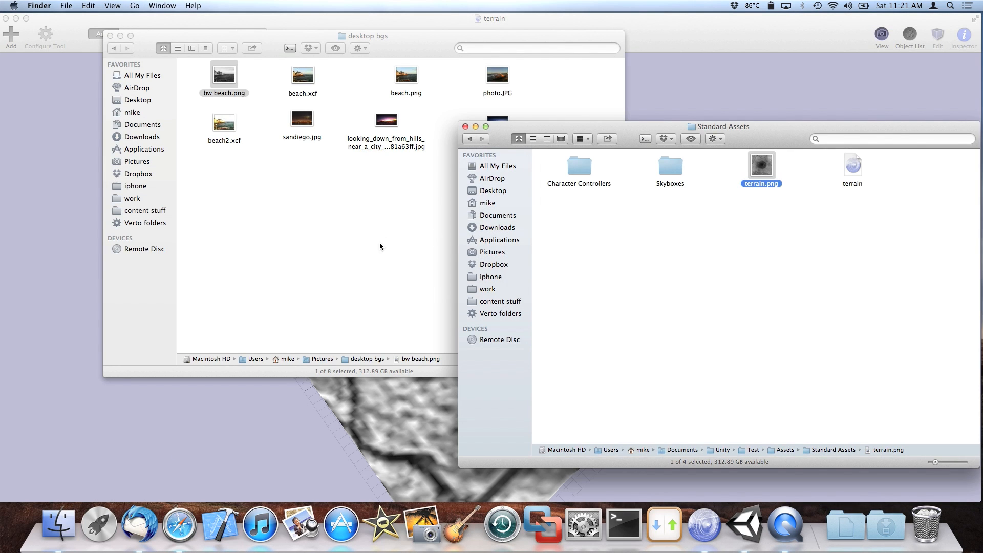
click(638, 237)
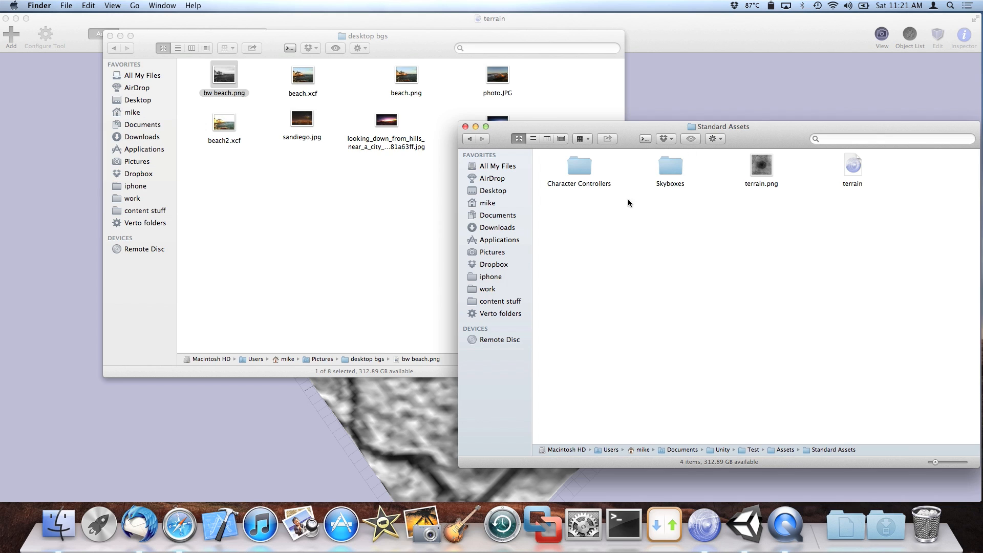
click(378, 254)
key(ctrl+Up)
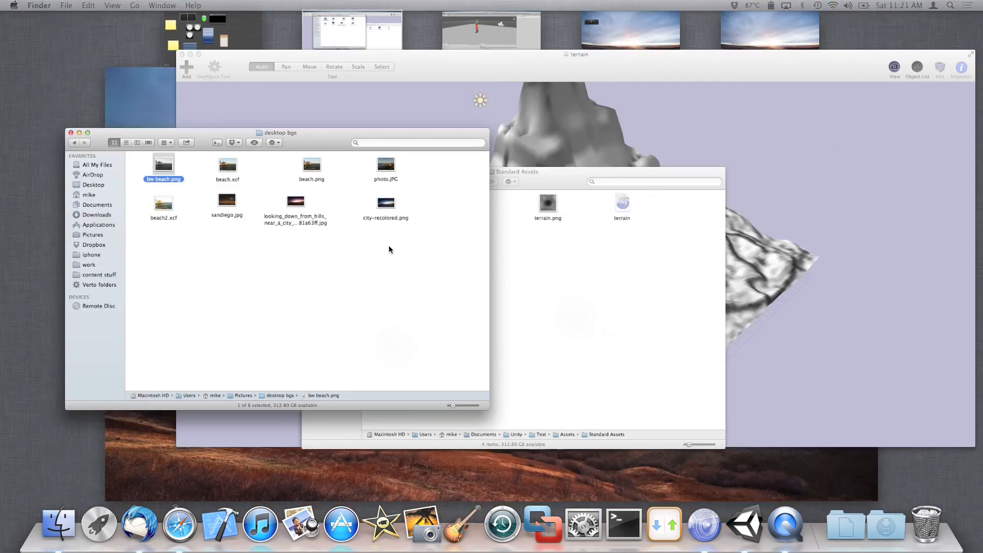
click(480, 49)
key(ctrl+Up)
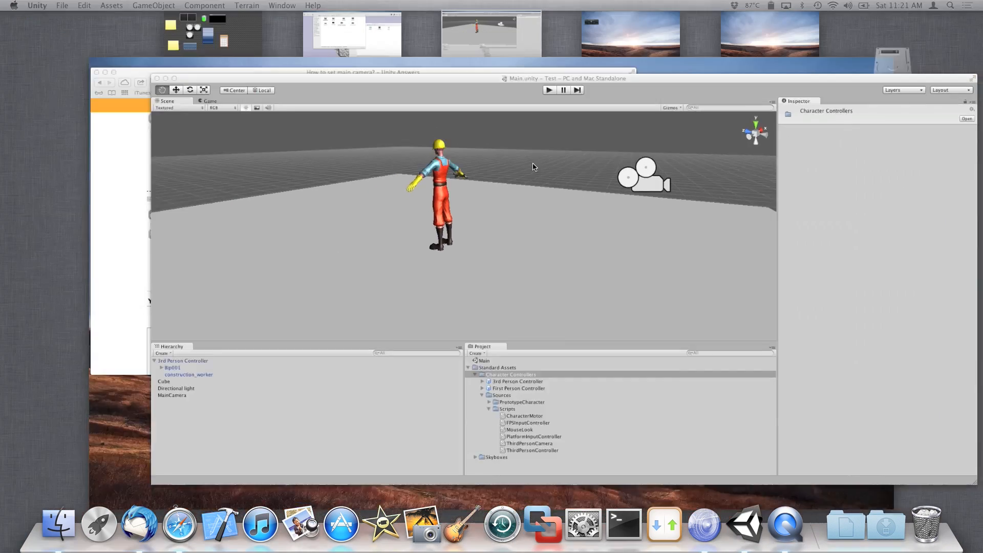
click(472, 59)
key(ctrl+Up)
click(392, 37)
key(ctrl+Up)
click(545, 263)
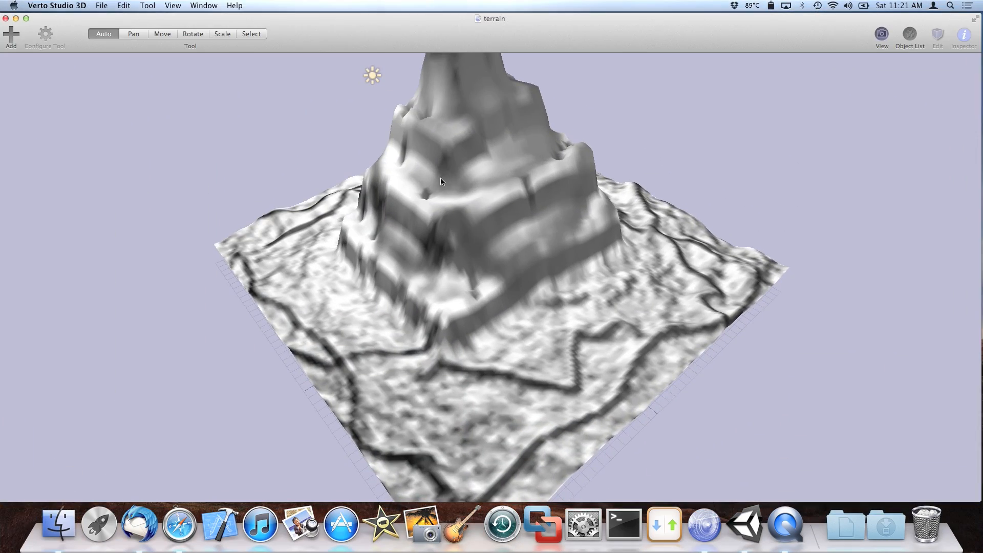
key(ctrl+Up)
click(394, 268)
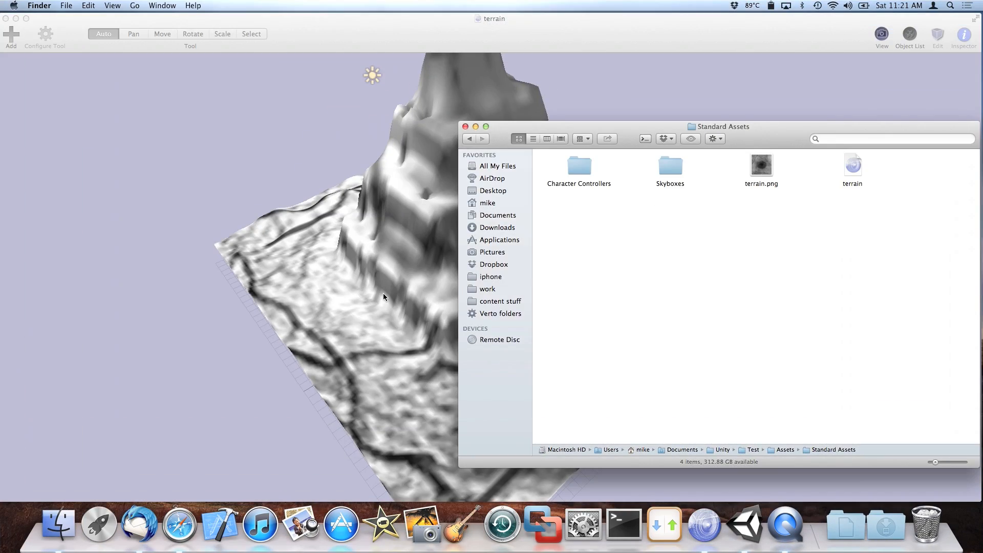
Search the whole Mac for grass.
key(super+grave)
key(super+space)
text(grass)
key(Up)
key(Return)
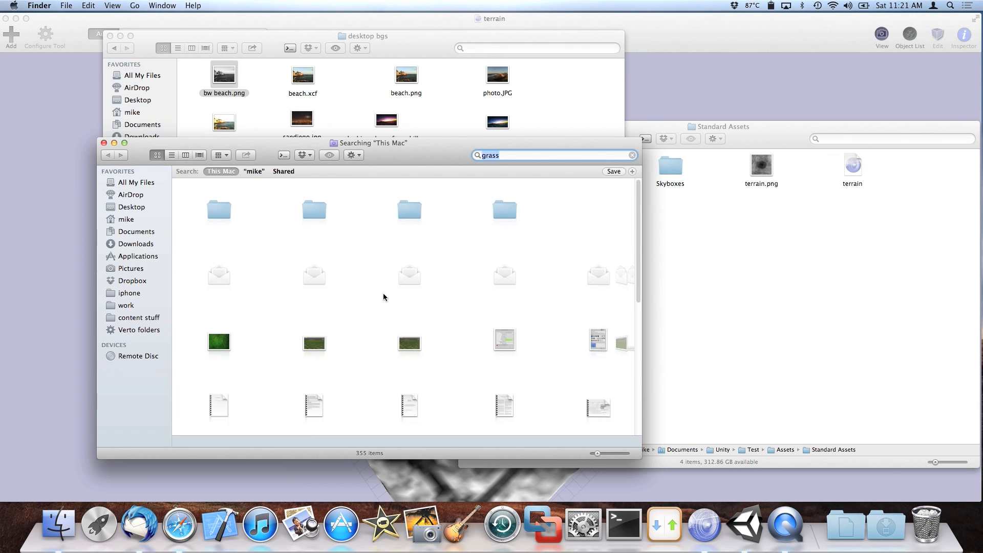
Locate grass.jpg among the found images and open its enclosing textures folder.
click(504, 210)
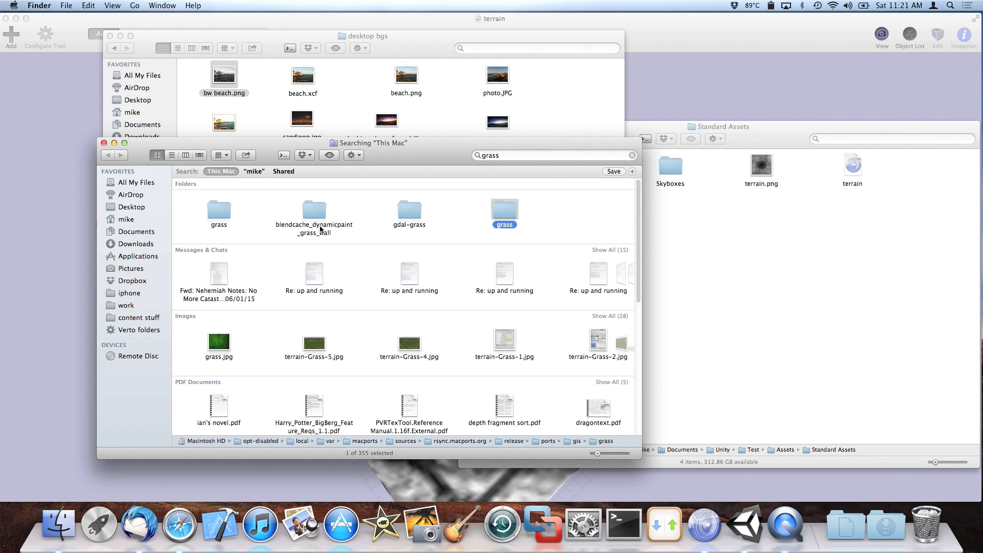
click(223, 212)
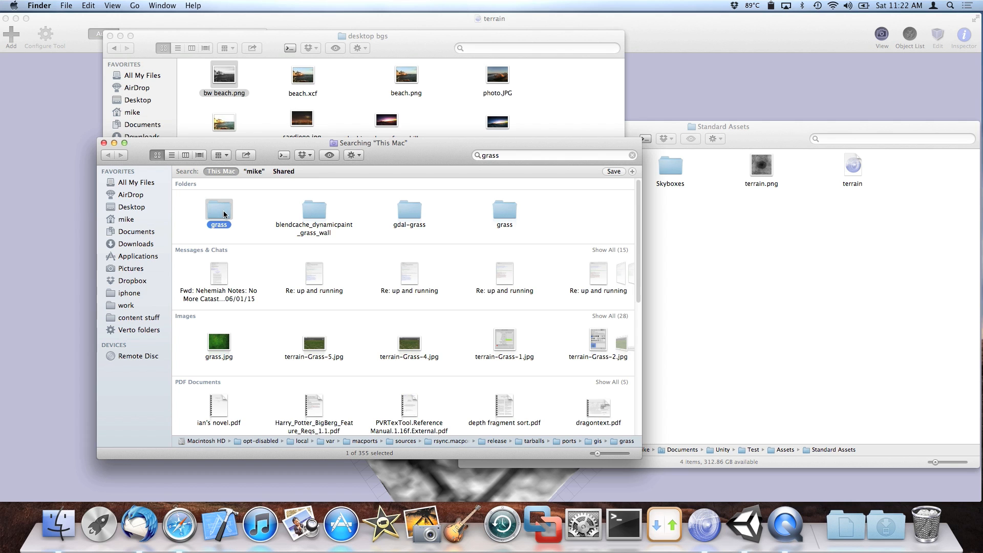
click(406, 213)
click(223, 344)
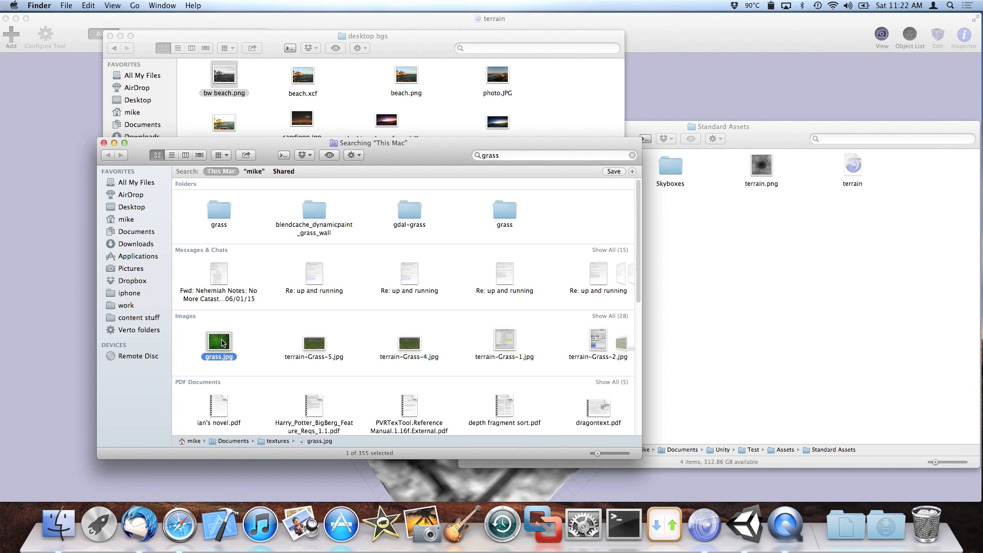
double_click(276, 442)
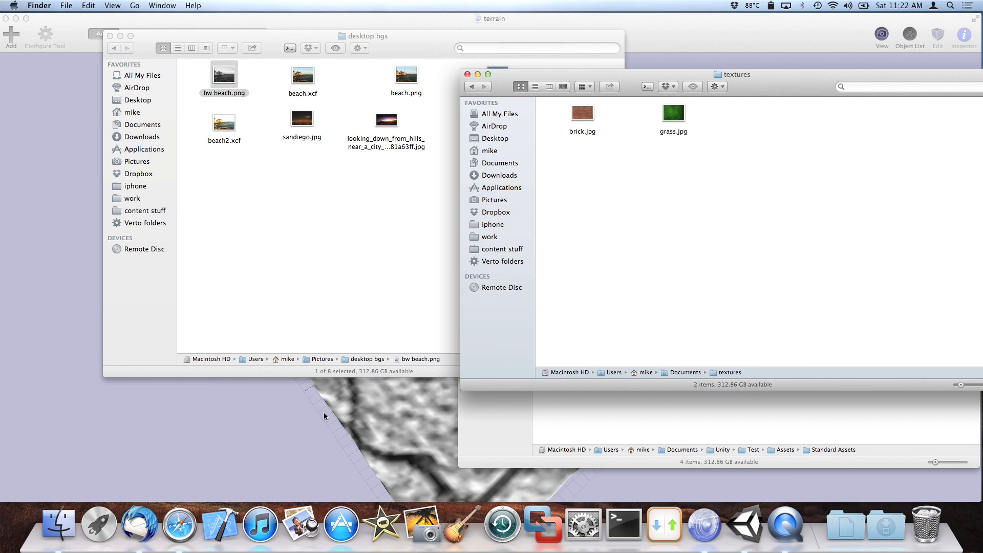
Apply grass.jpg from the textures folder to the terrain mesh in Verto Studio 3D as its texture.
key(super+Tab)
key(super+Tab)
drag(679, 118, 454, 289)
key(super+Tab)
drag(743, 168, 614, 212)
click(642, 217)
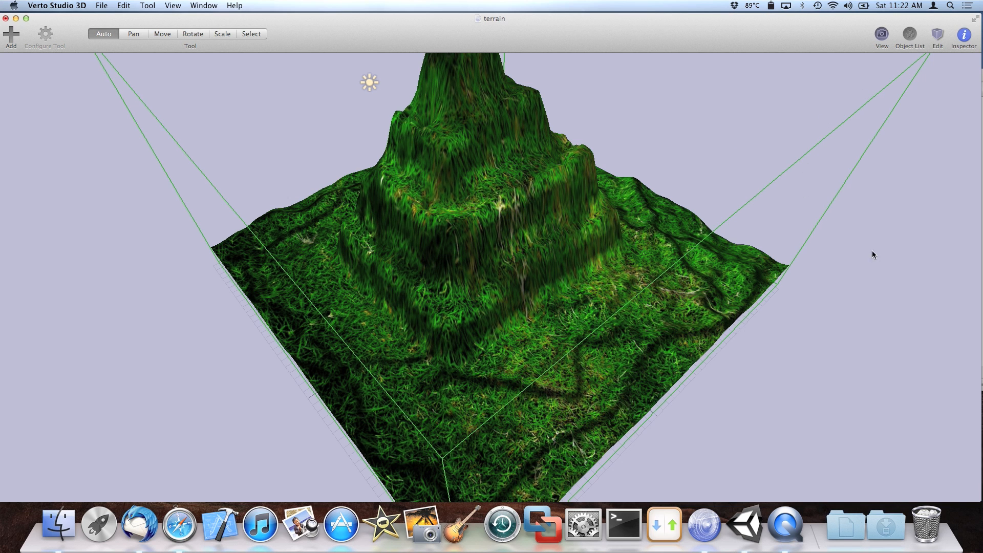
Tile the terrain's grass texture 10 times in X and Y, trying Mirror wrap before going back to Repeat.
click(964, 34)
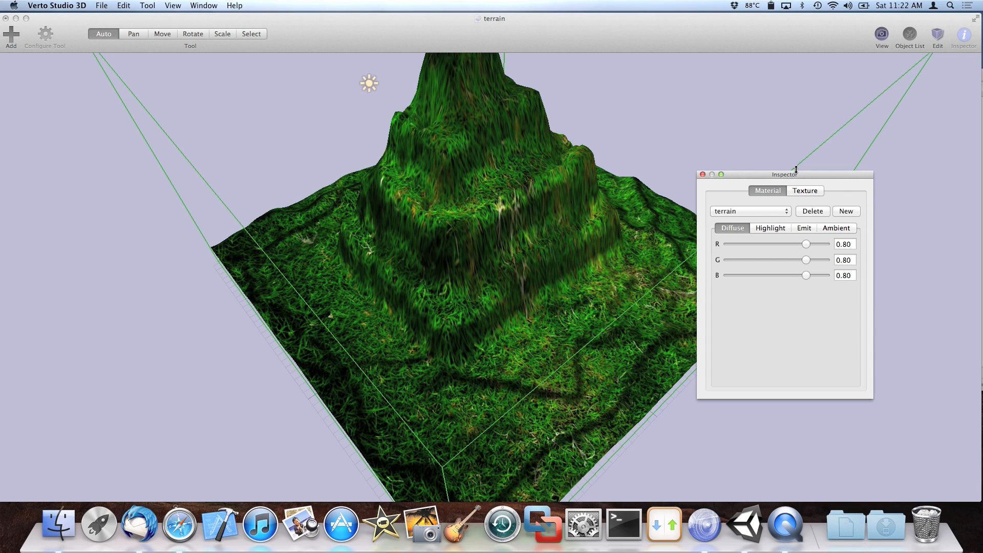
click(805, 192)
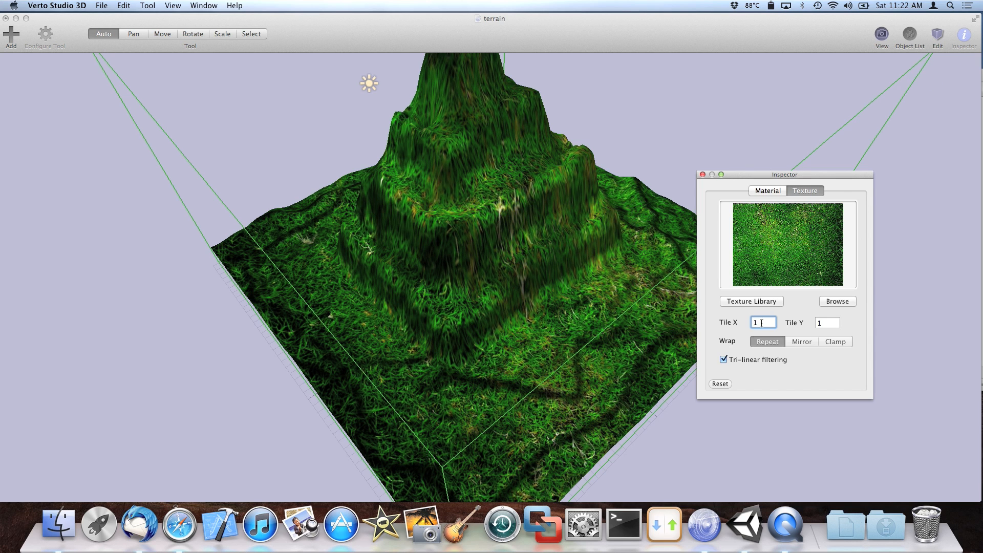
text(10)
key(Tab)
text(10)
key(Return)
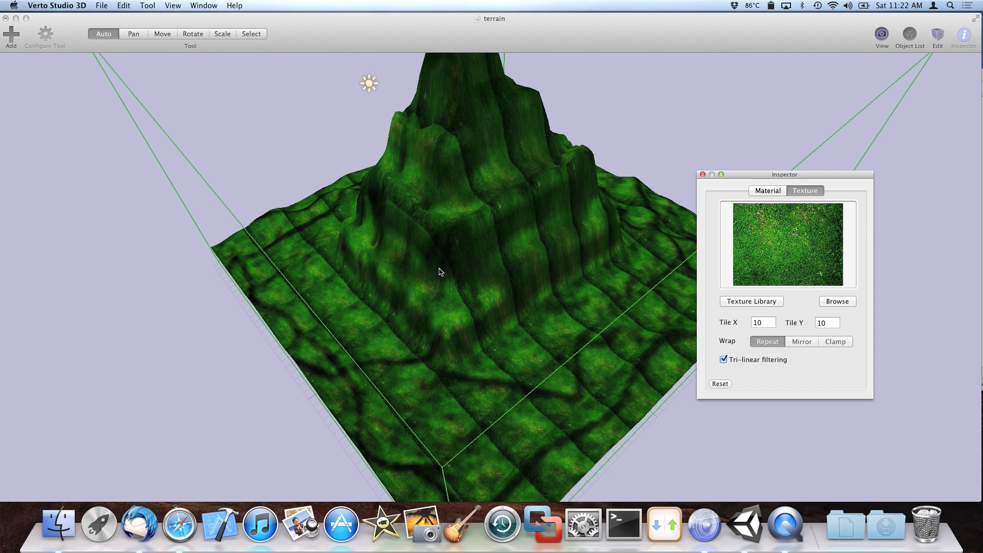
click(807, 345)
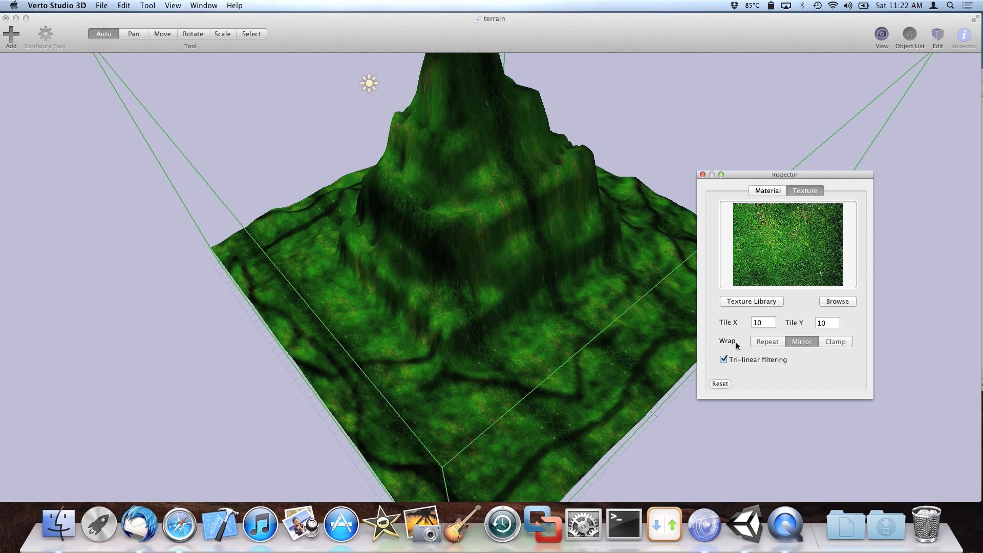
click(774, 343)
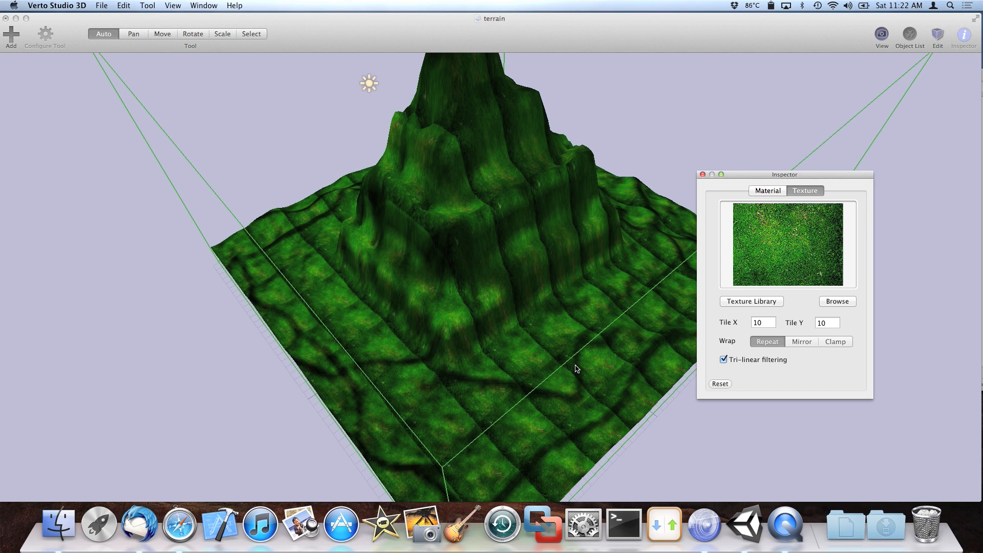
Duplicate grass.jpg in Finder's textures folder and open the copy in GIMP.
click(50, 535)
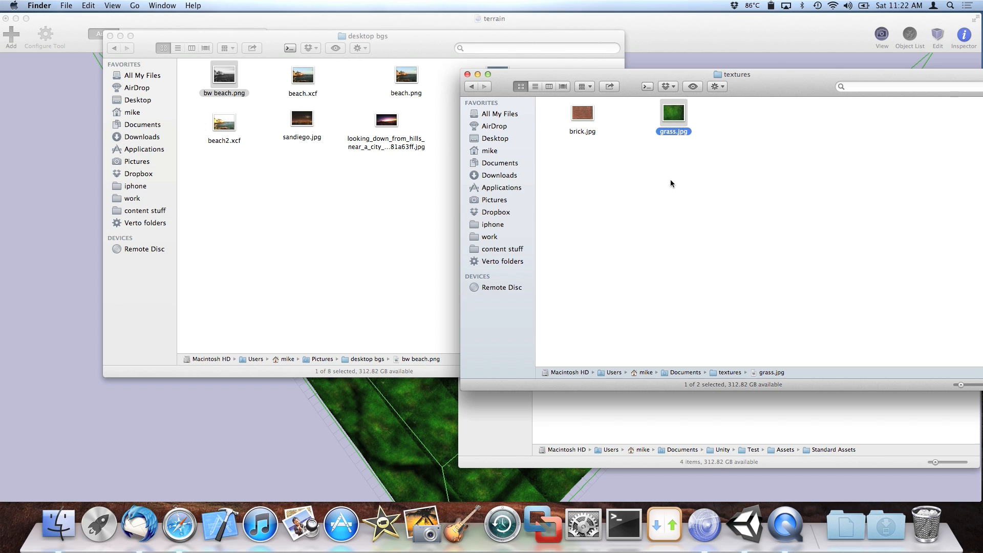
key(super+d)
right_click(772, 113)
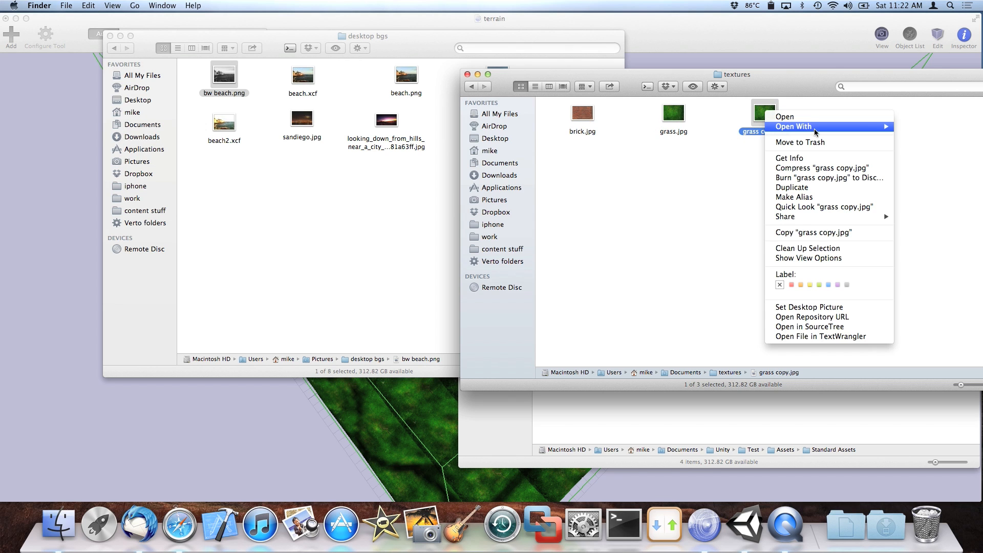
mouse_move(816, 128)
click(731, 198)
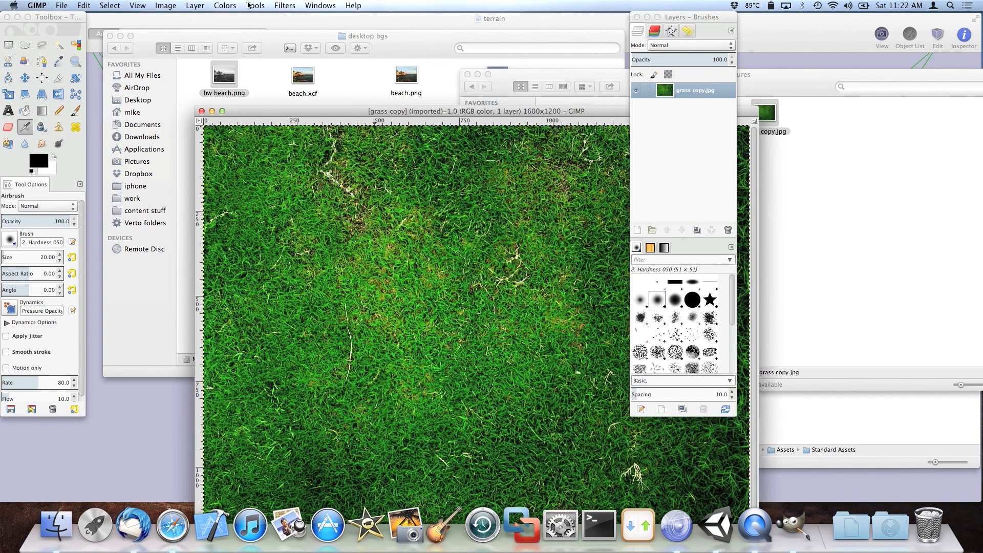
Apply the Make Seamless filter to the grass copy image.
click(285, 5)
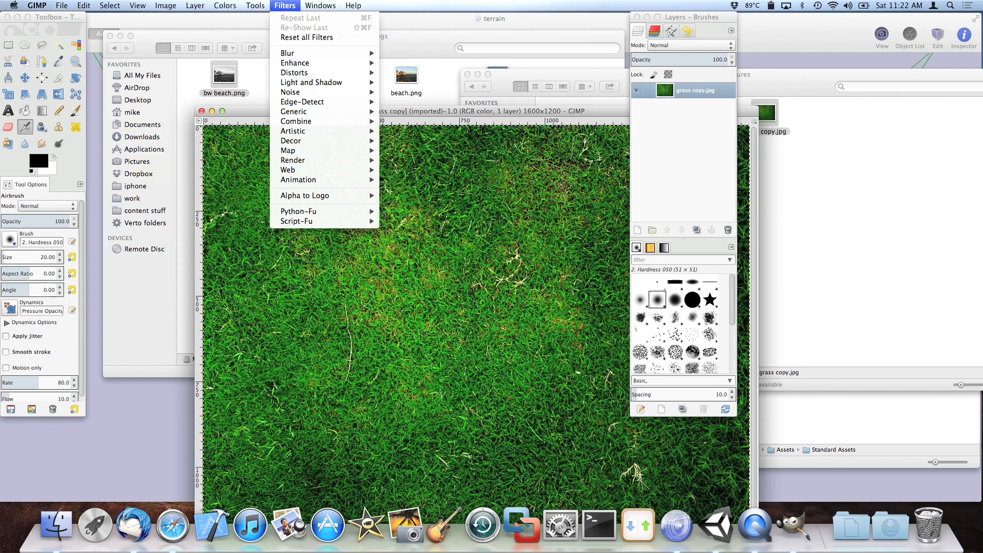
mouse_move(357, 152)
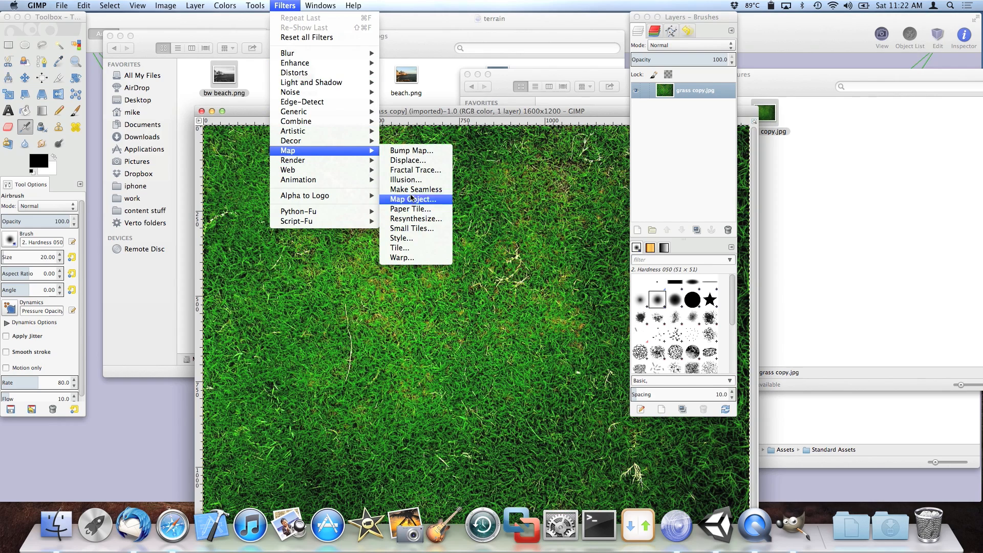
click(423, 190)
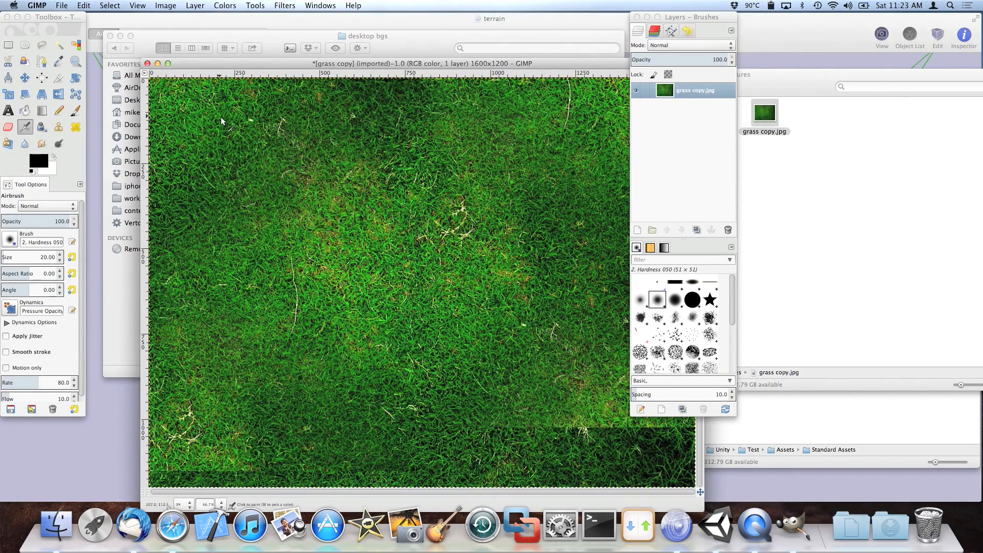
Overwrite grass copy.jpg with the seamless image at JPEG quality 90 and quit GIMP.
click(70, 5)
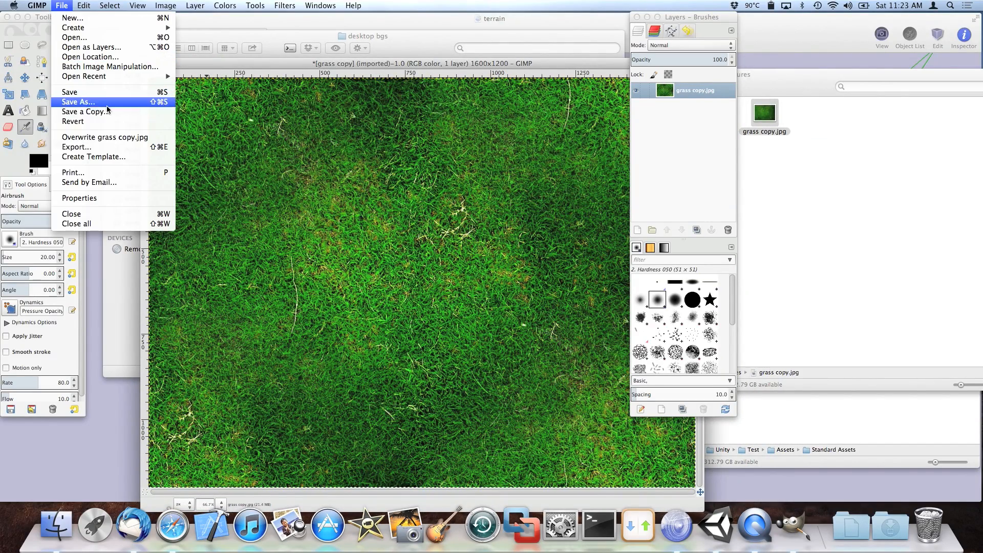
click(171, 138)
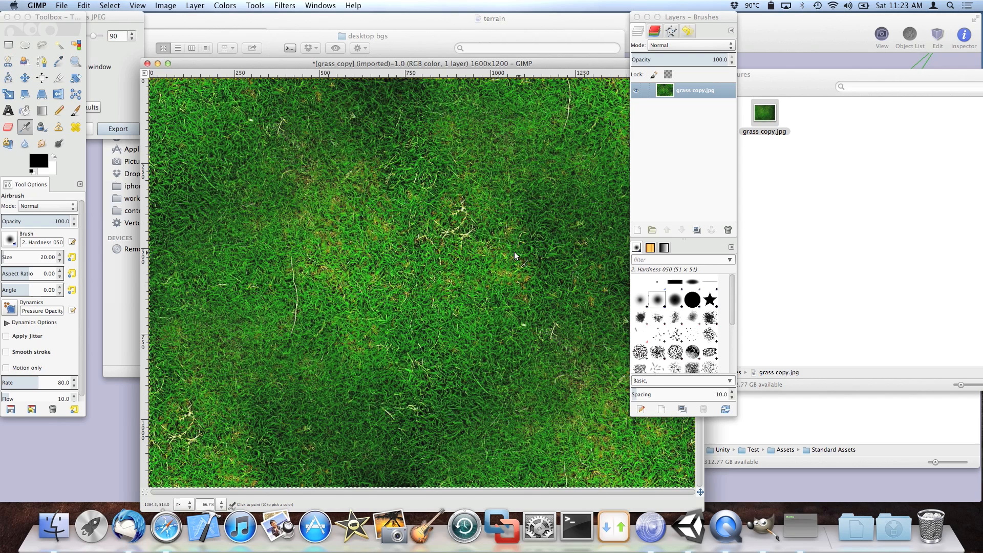
click(800, 526)
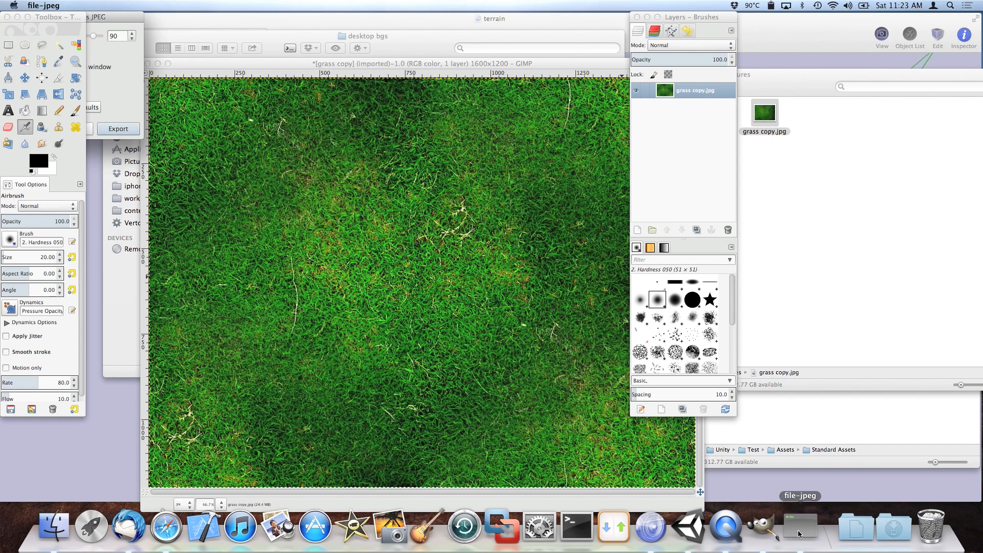
click(125, 129)
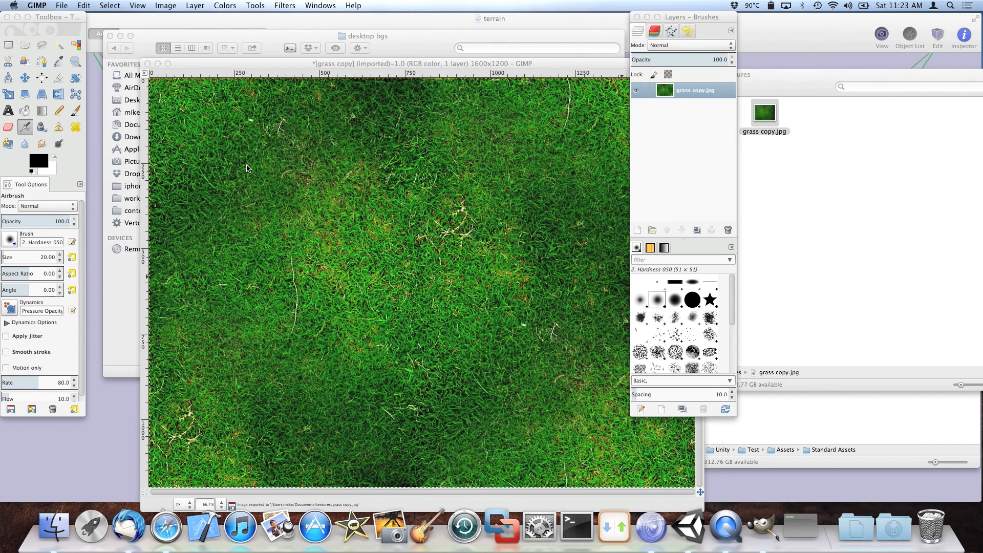
key(super+q)
click(179, 128)
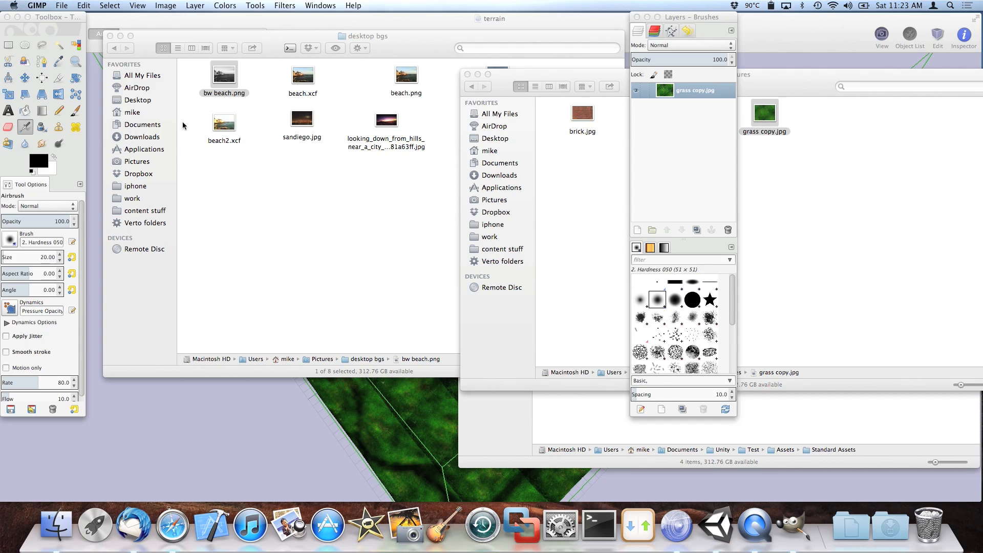
Return to Verto Studio 3D and delete the old grass texture from the texture library's user textures.
click(295, 416)
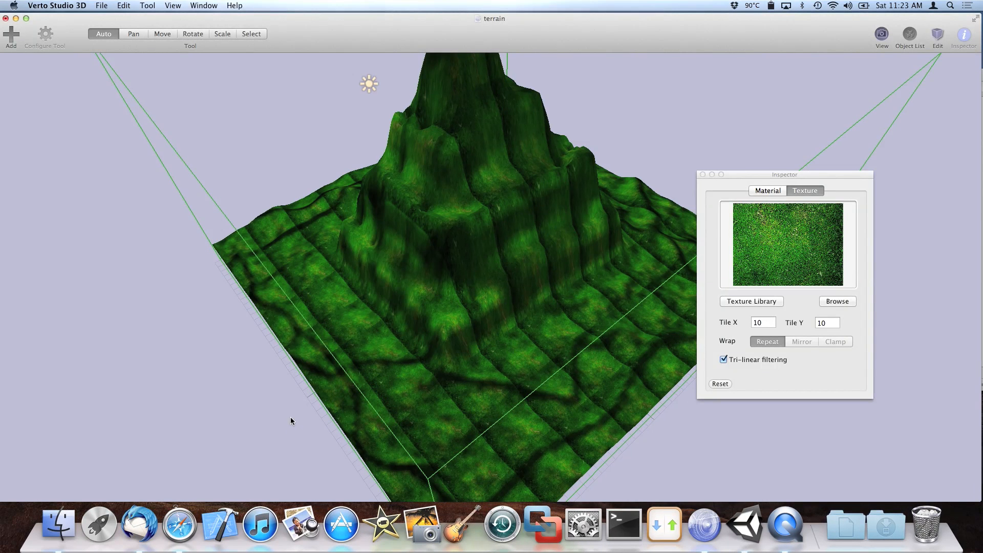
click(704, 175)
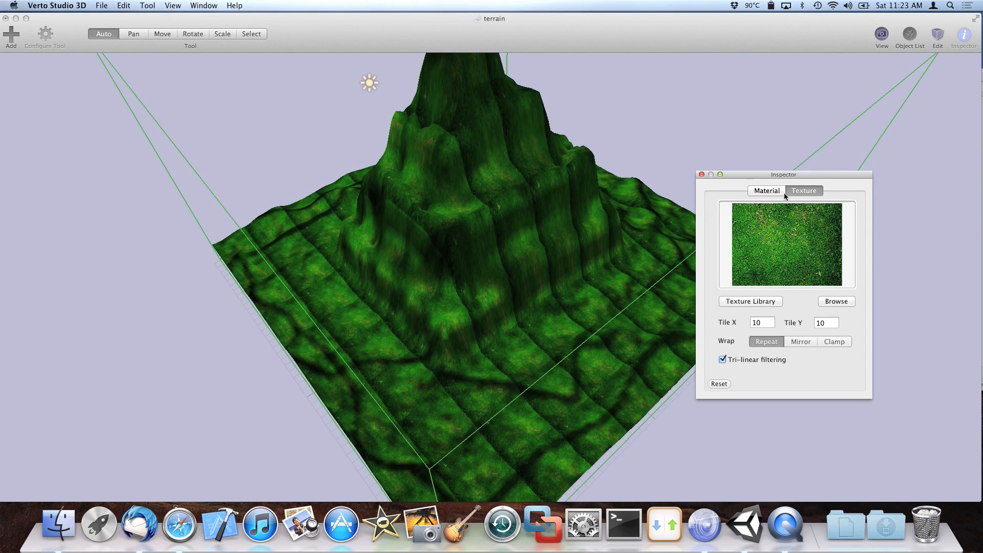
click(767, 191)
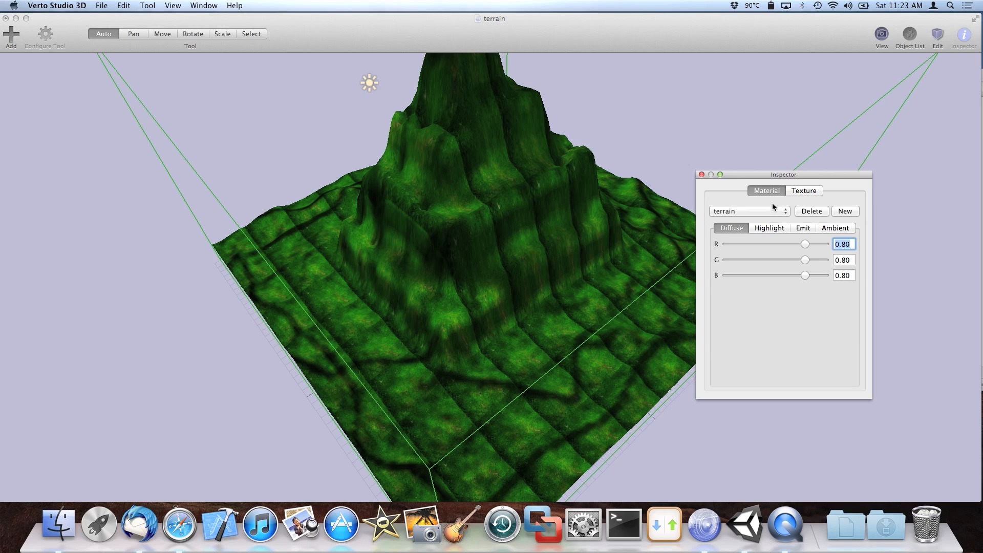
click(796, 192)
click(751, 301)
click(205, 349)
click(220, 349)
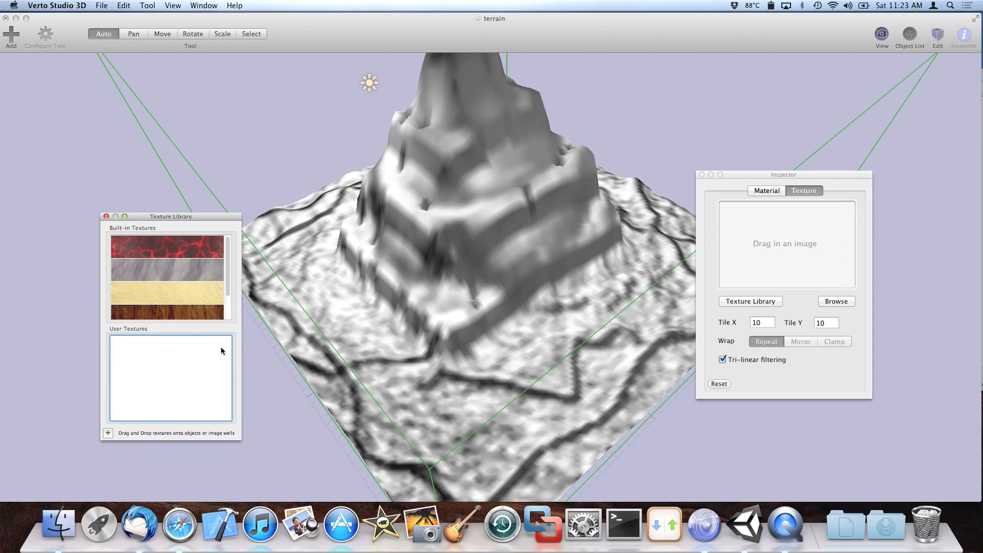
Apply grass copy.jpg from Finder's textures folder to the terrain, and close the texture library and inspector.
key(super+Tab)
key(super+Tab)
drag(724, 153, 501, 236)
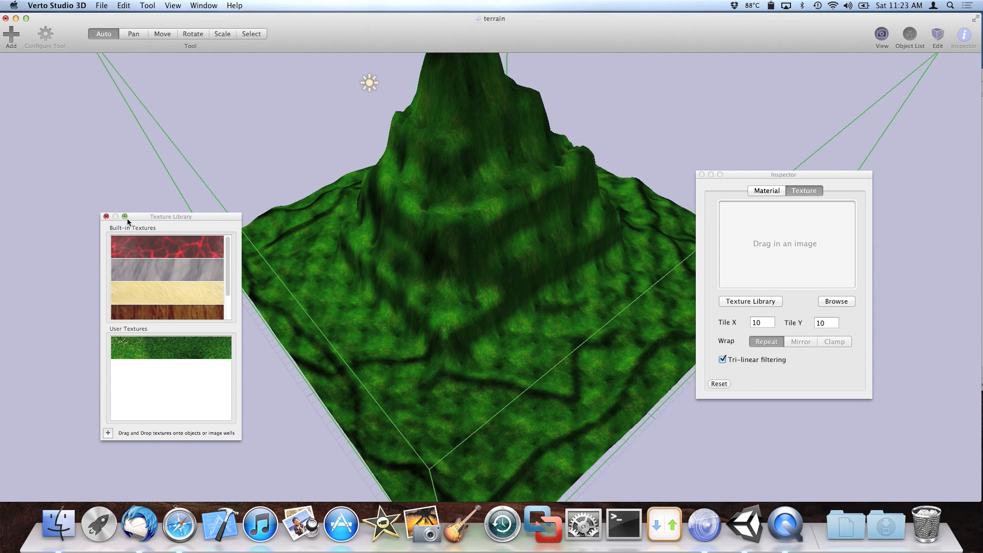
click(106, 217)
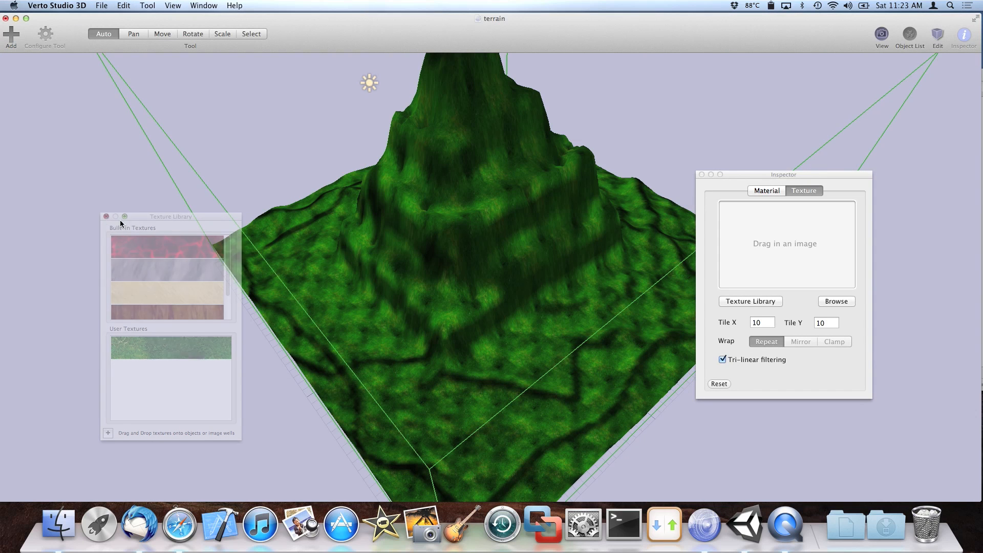
click(702, 175)
click(724, 171)
Export the terrain scene as a Collada DAE named terrian in the Standard Assets folder.
scroll(735, 175, up, 5)
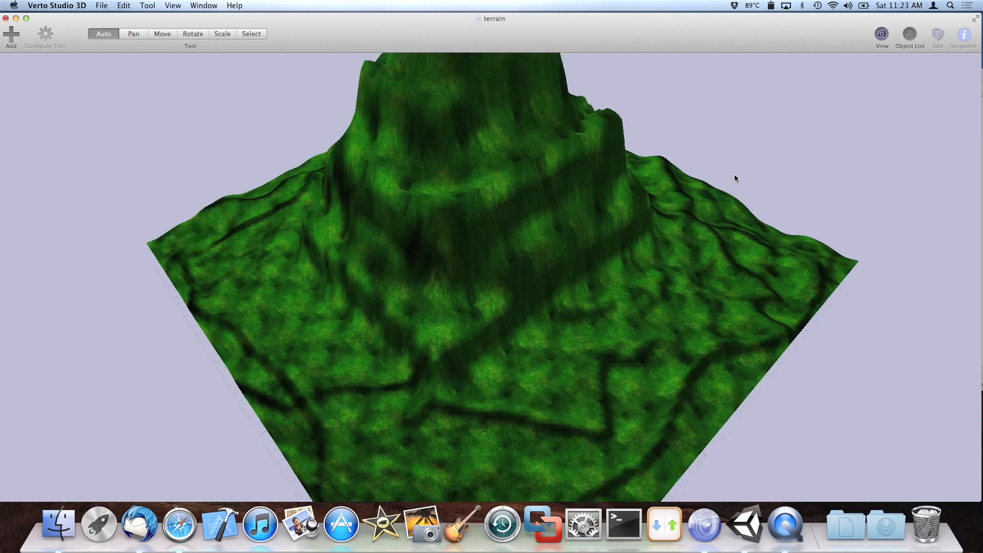
drag(530, 301, 535, 255)
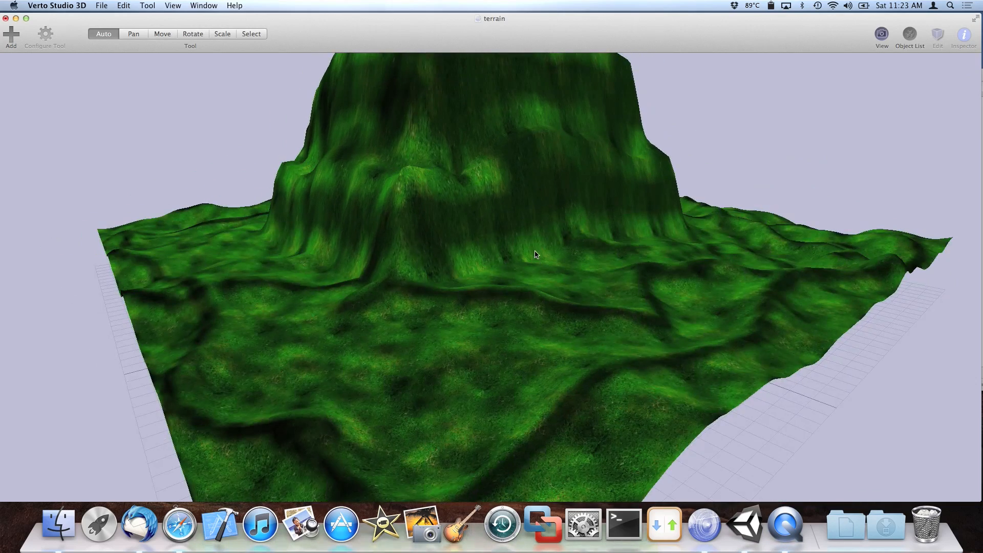
scroll(535, 255, down, 5)
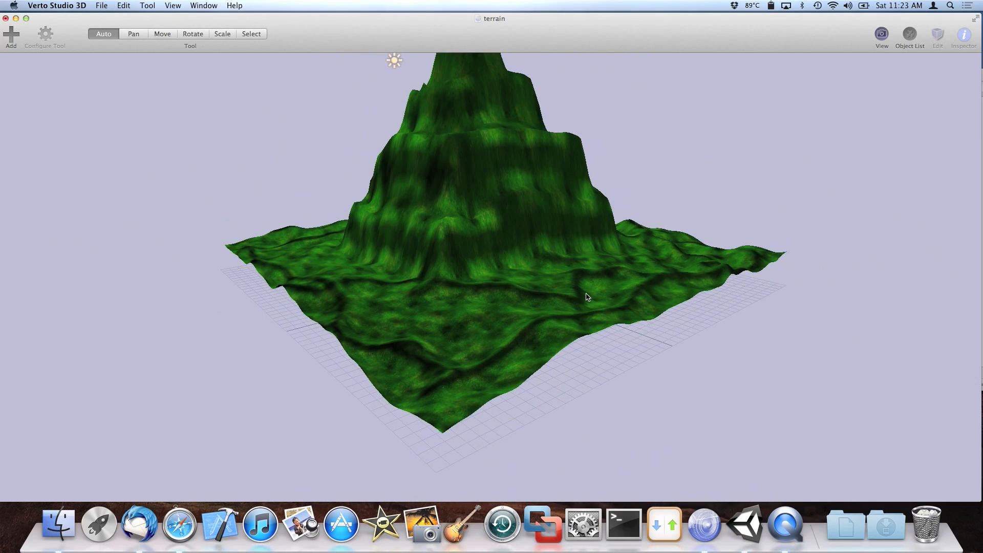
drag(587, 297, 572, 265)
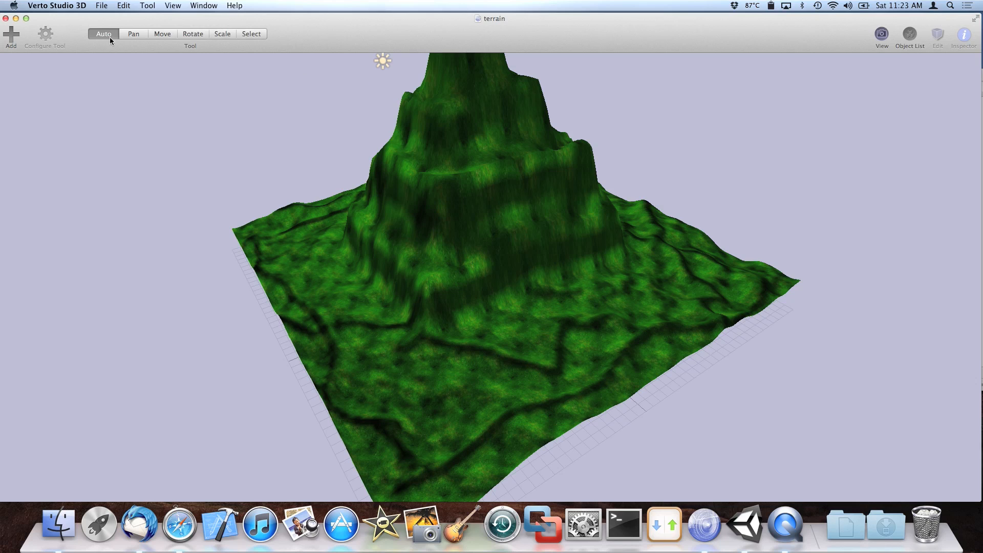
click(103, 6)
mouse_move(145, 105)
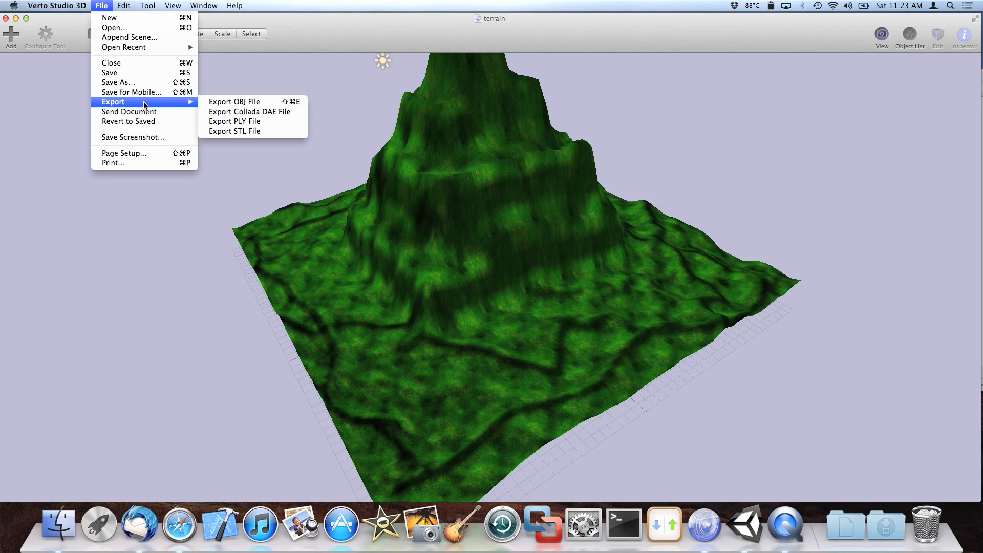
click(246, 112)
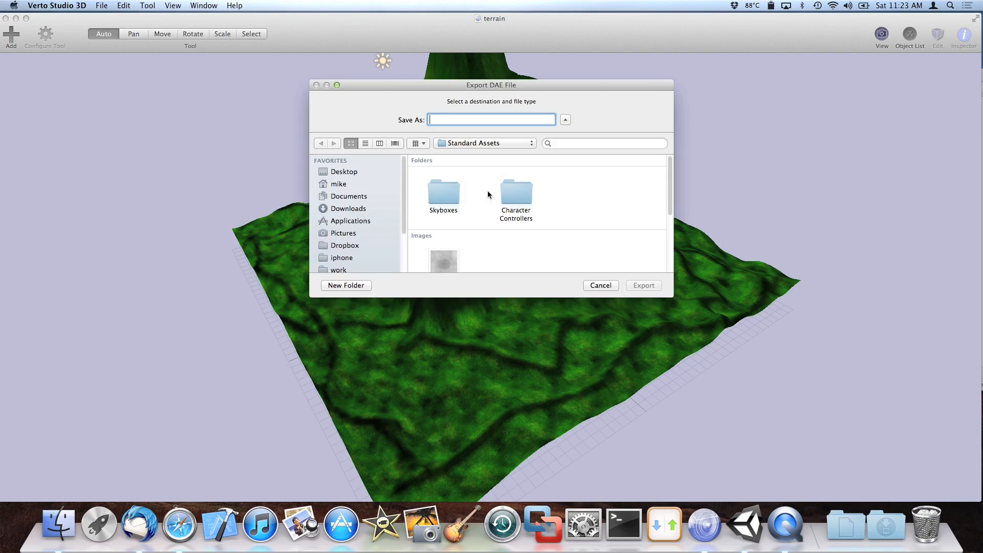
text(terrain)
key(Return)
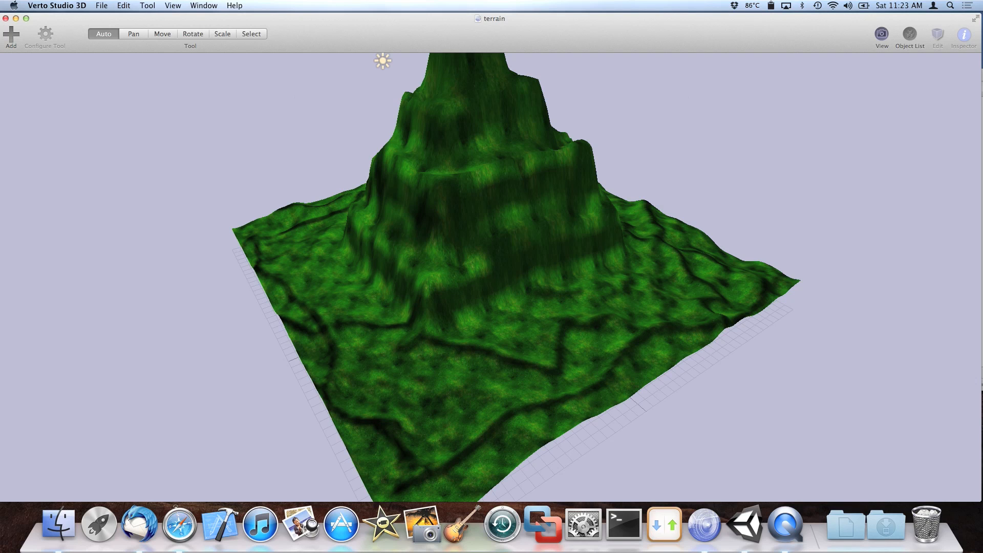
Open terrain.dae from the exported terrian folder in Finder, inspect the model in Preview, and quit Preview.
click(58, 524)
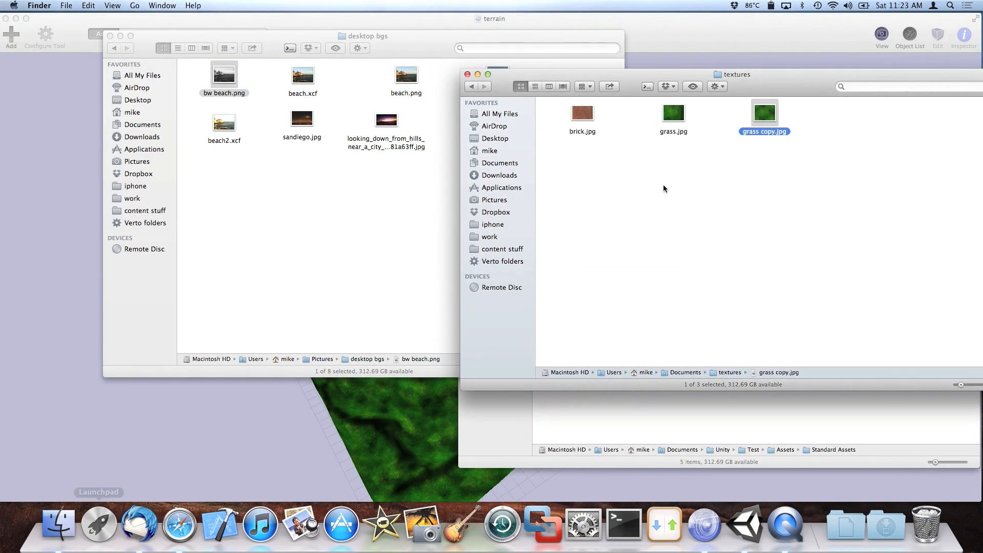
key(super+grave)
drag(760, 138, 589, 143)
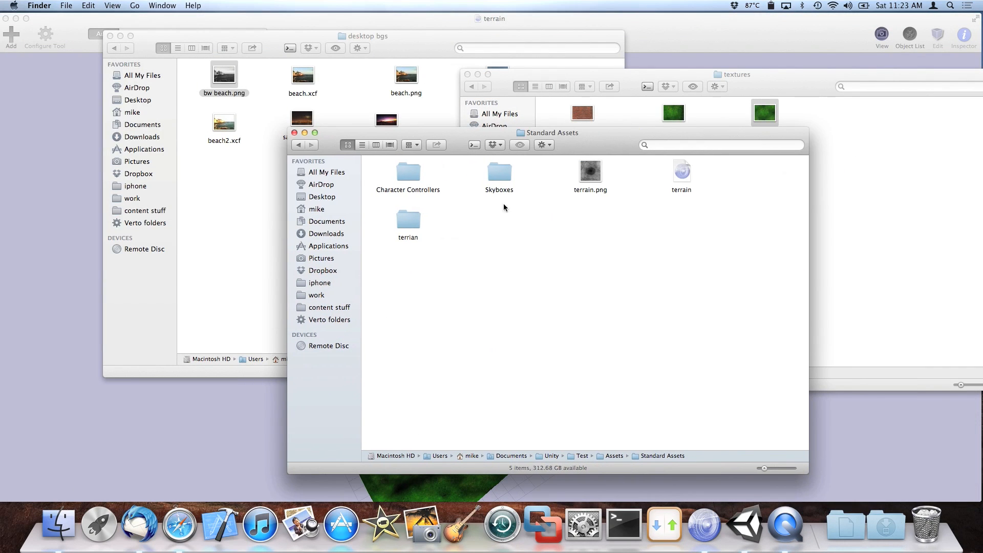
click(408, 221)
double_click(413, 222)
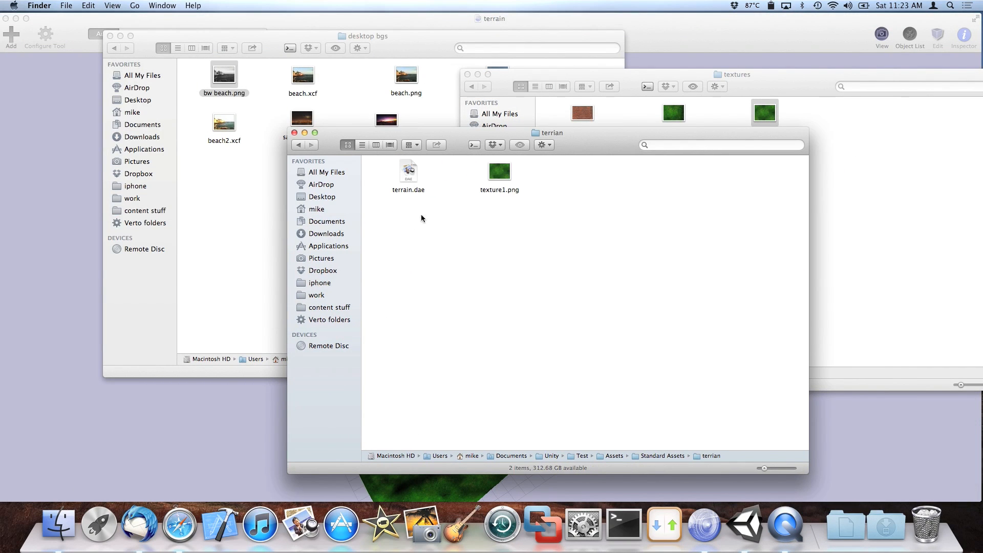
click(416, 177)
double_click(416, 178)
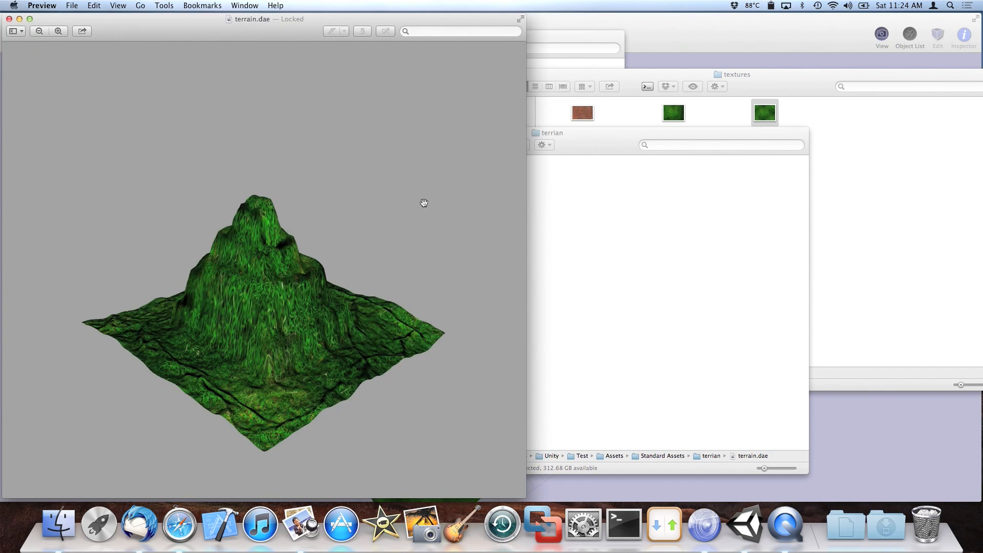
drag(497, 307, 416, 258)
key(super+q)
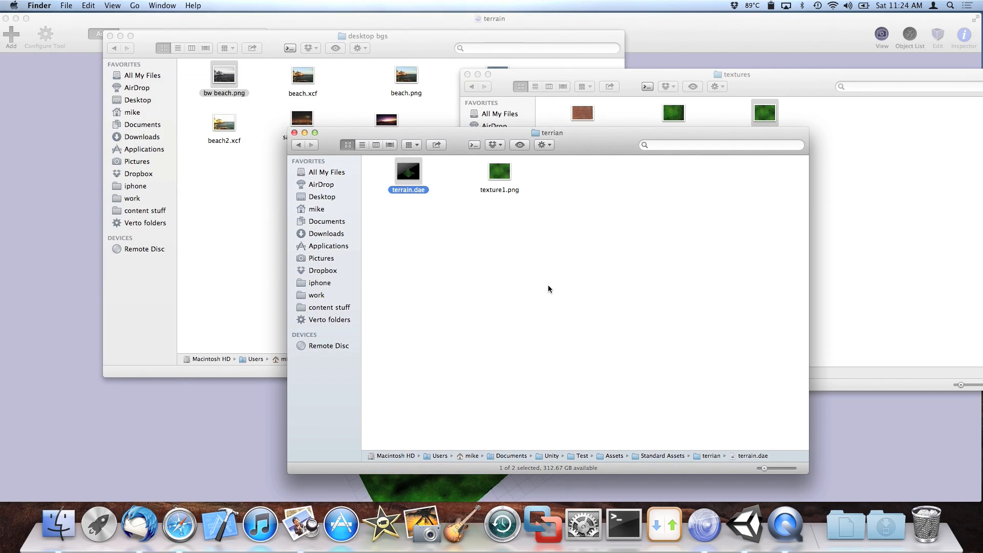
Switch to Unity and place the imported terrain model from the project's terrian folder into the scene.
click(745, 528)
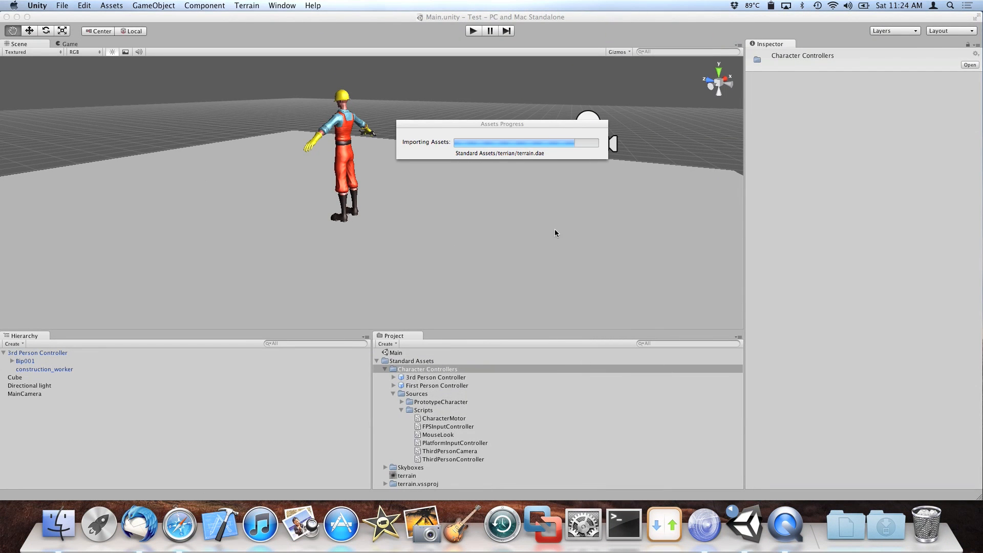
alt+drag(614, 182, 517, 208)
scroll(517, 206, up, 5)
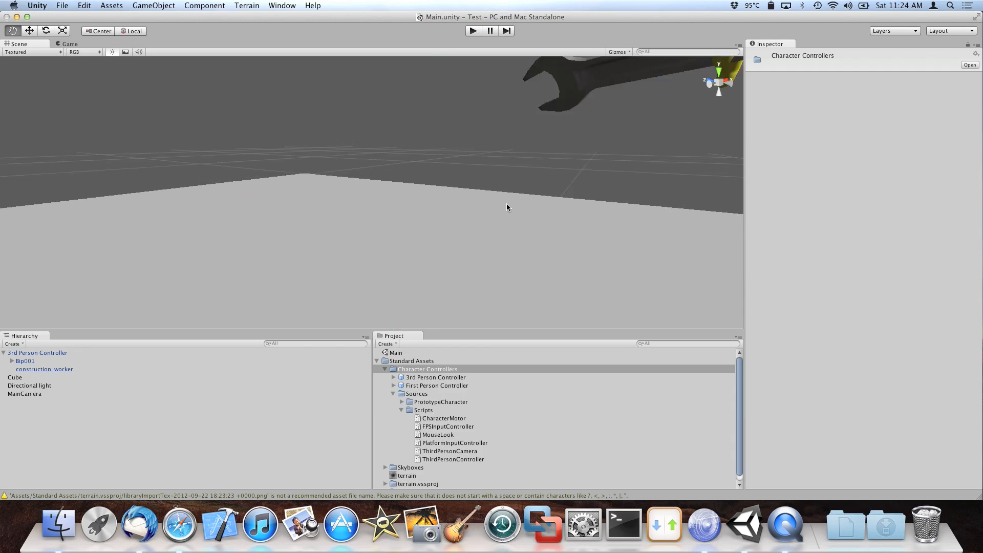
scroll(506, 205, down, 15)
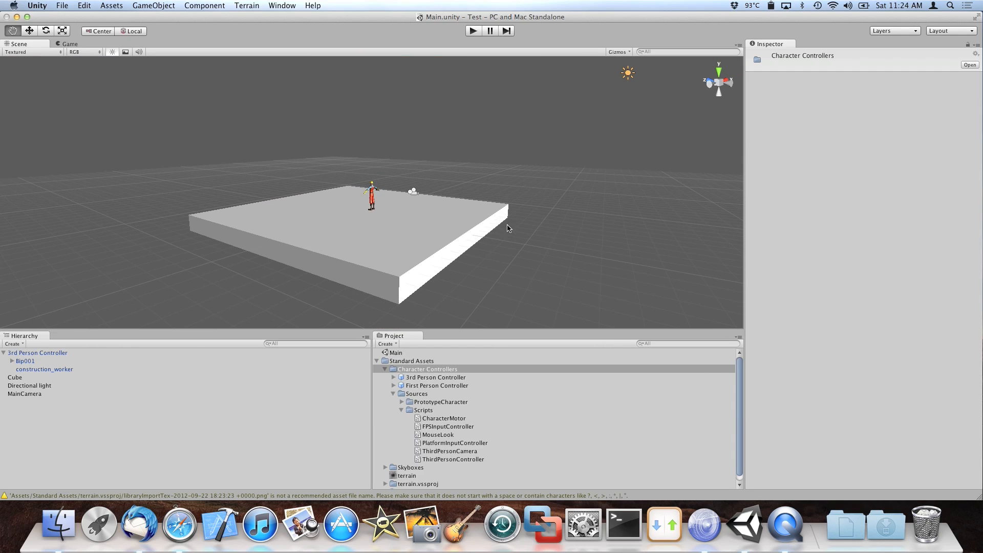
right_drag(508, 229, 506, 270)
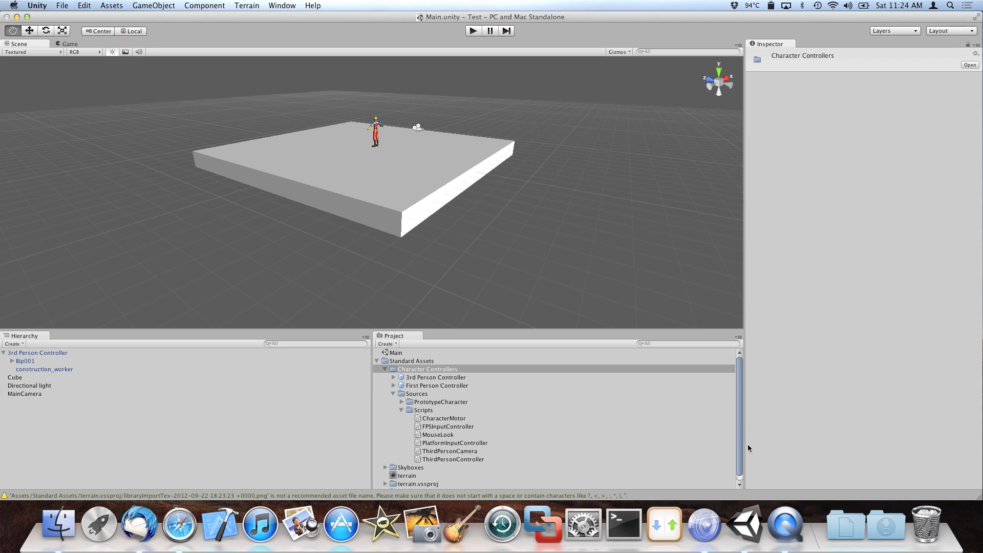
click(737, 457)
drag(742, 441, 743, 465)
click(386, 486)
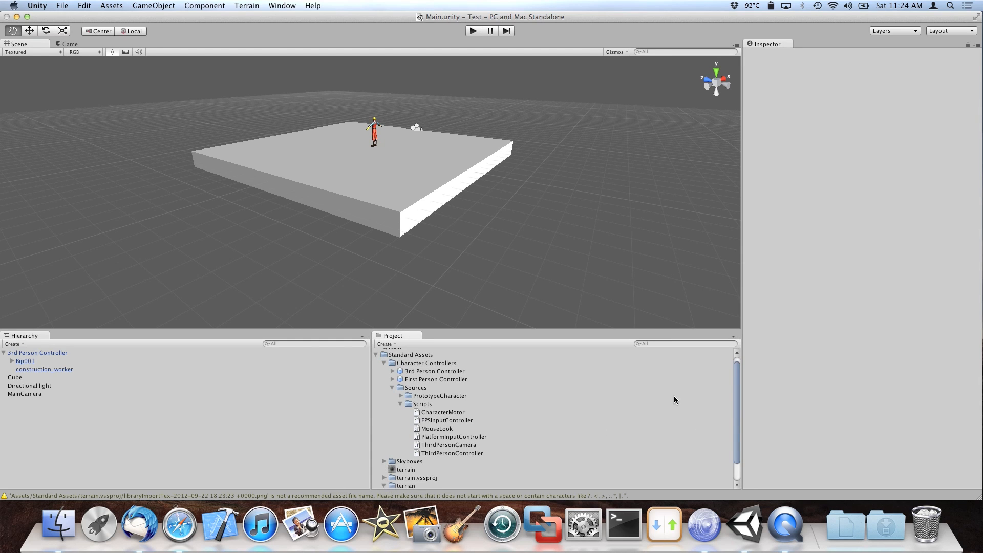
drag(740, 404, 742, 405)
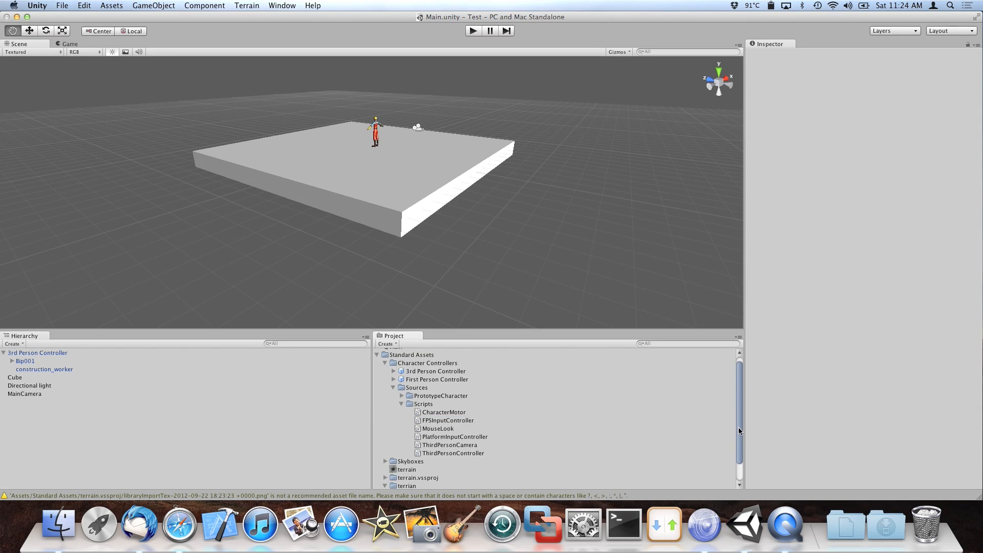
scroll(658, 426, down, 3)
drag(412, 472, 326, 275)
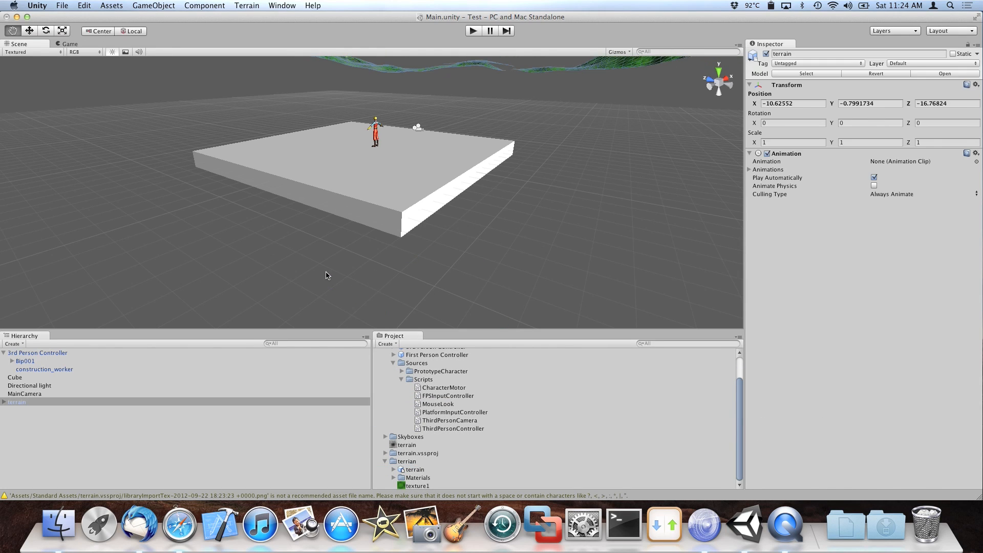
Set the terrain's position to 0 in X, Y and Z.
click(874, 103)
text(0)
key(Tab)
text(0)
key(Tab)
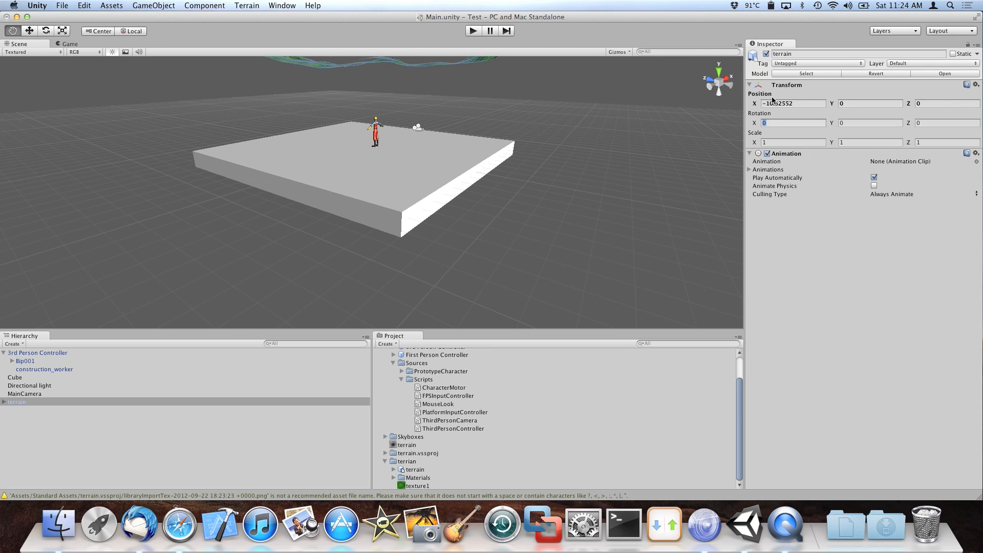
drag(670, 158, 667, 161)
click(806, 105)
text(0)
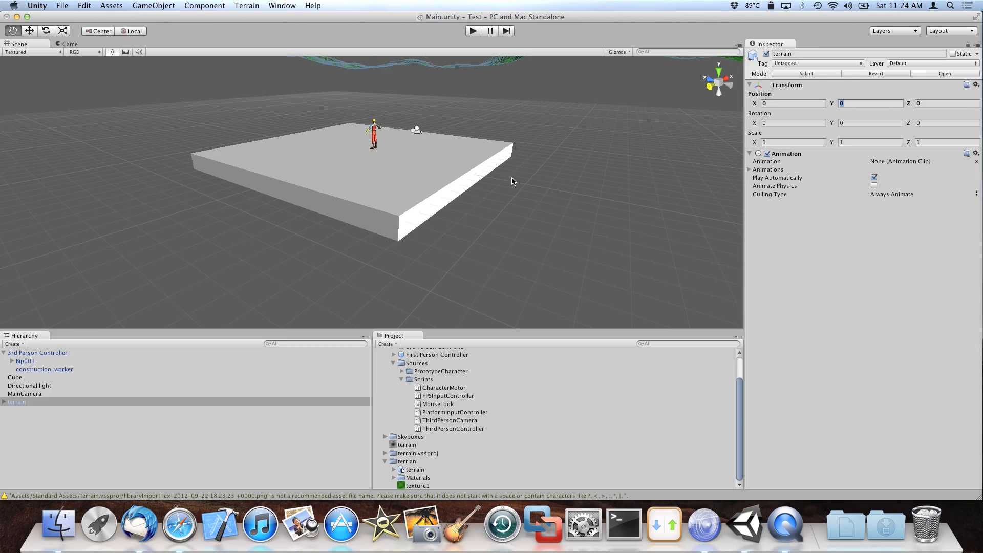
Set the terrain's scale to 0.1 in X, Y and Z.
scroll(586, 228, up, 5)
scroll(584, 219, down, 15)
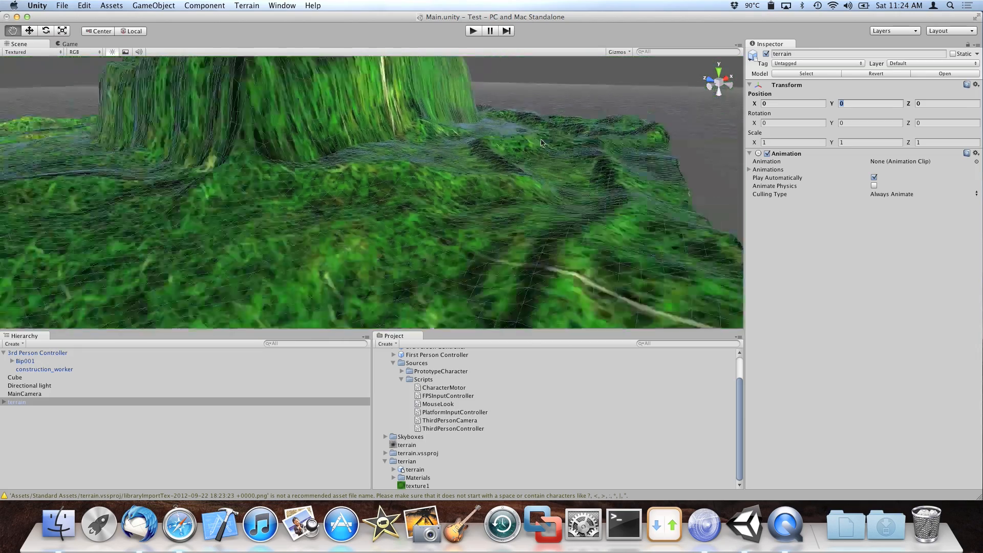
scroll(542, 142, down, 10)
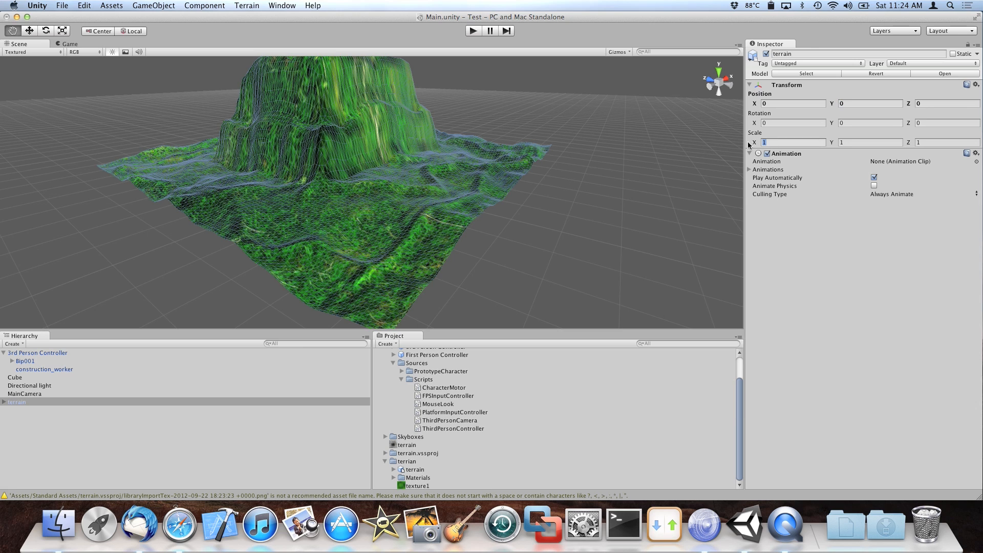
text(0.1)
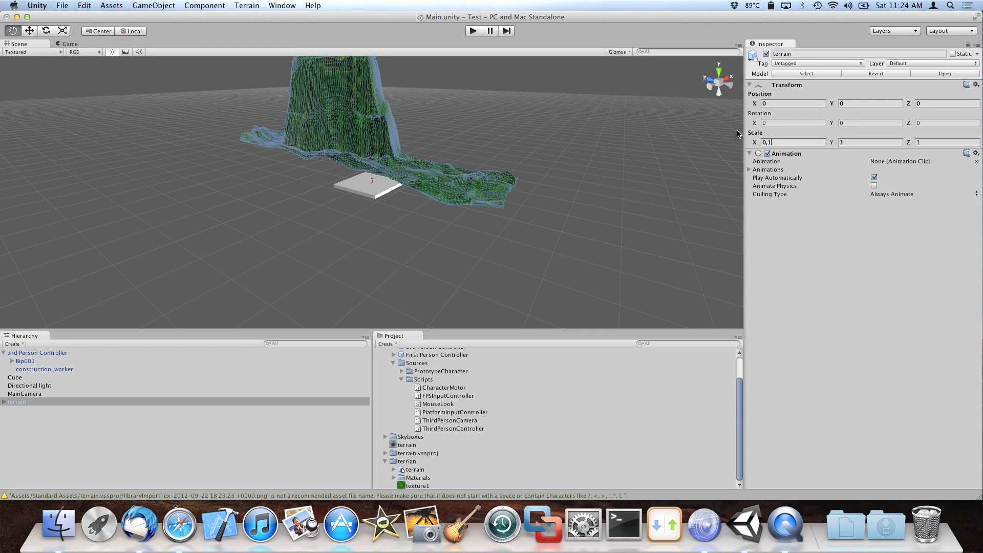
key(Tab)
text(0.1)
key(Tab)
text(0)
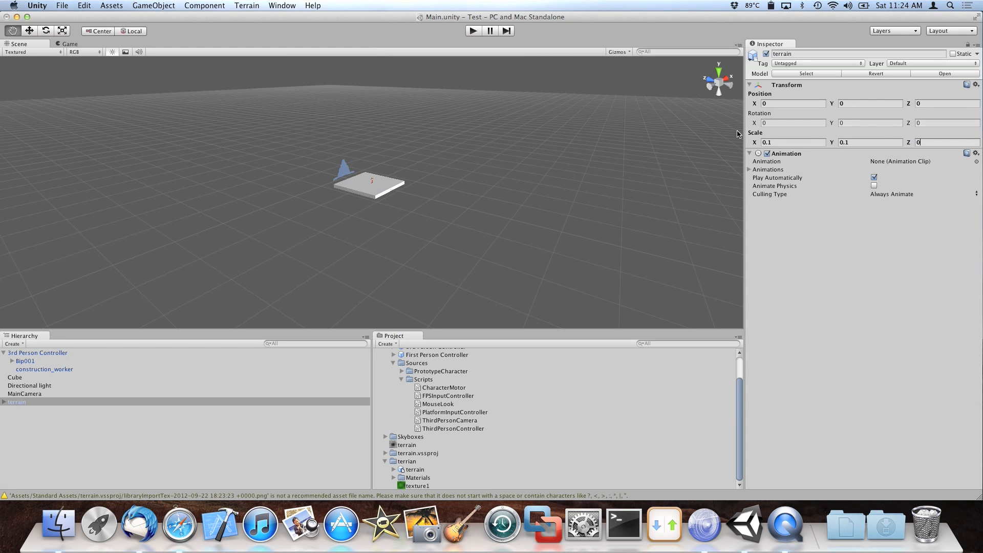
text(.1)
Set the terrain's scale to 0.4 in X, Y and Z.
key(Tab)
text(0.4)
key(Tab)
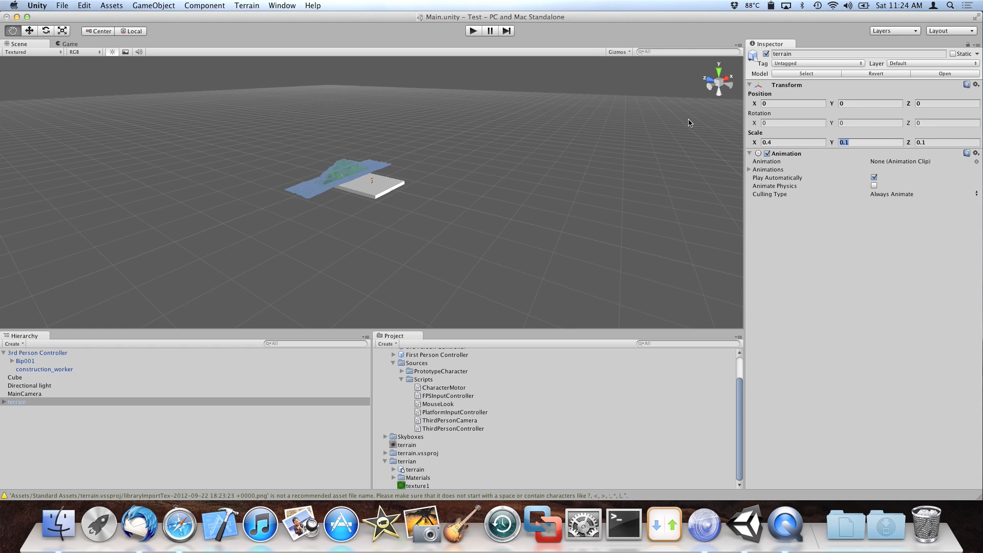
text(0.40.4)
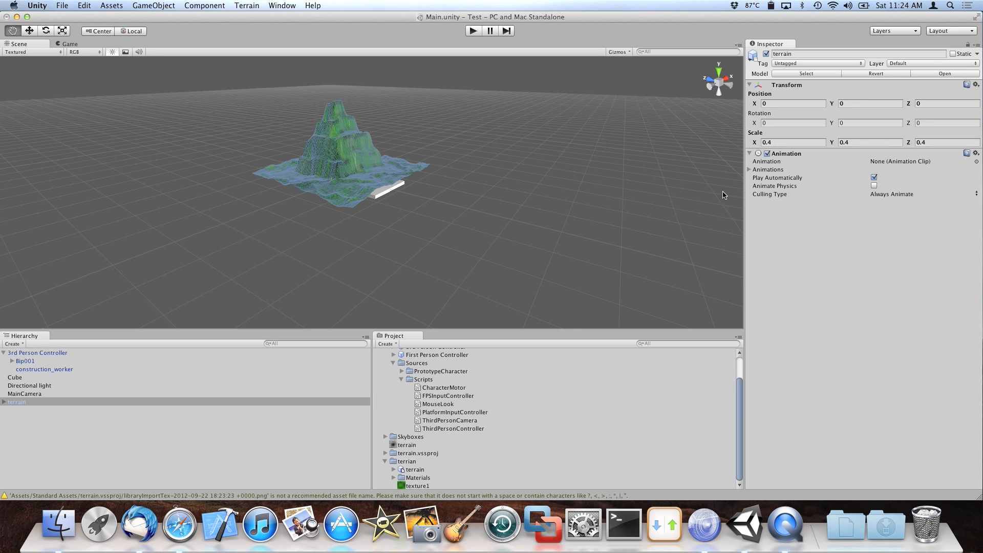
Set the terrain's scale to 0.75 in X, Y and Z.
click(773, 144)
key(BackSpace)
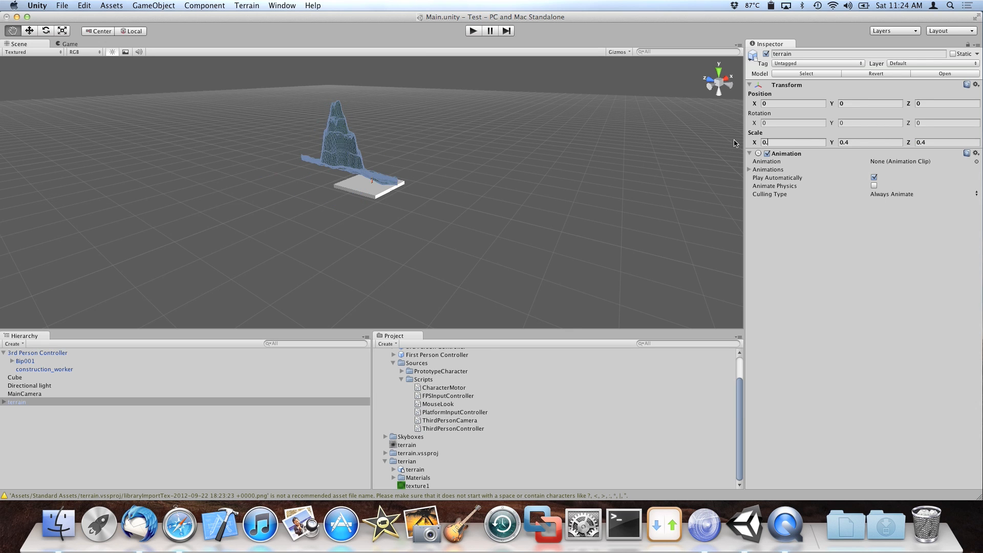
text(750.75)
key(Tab)
text(0.75)
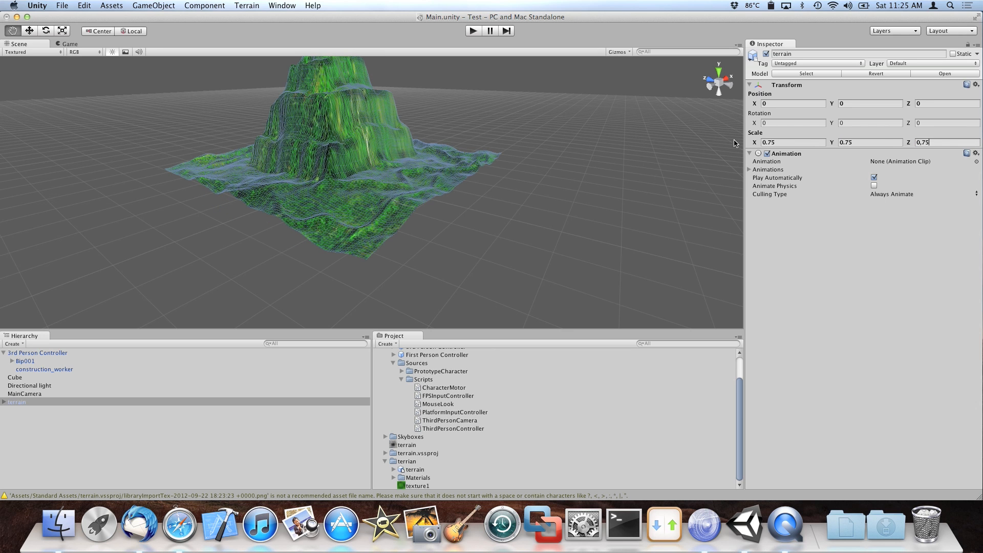
Set the terrain's scale to 1 in X, Y and Z.
key(Return)
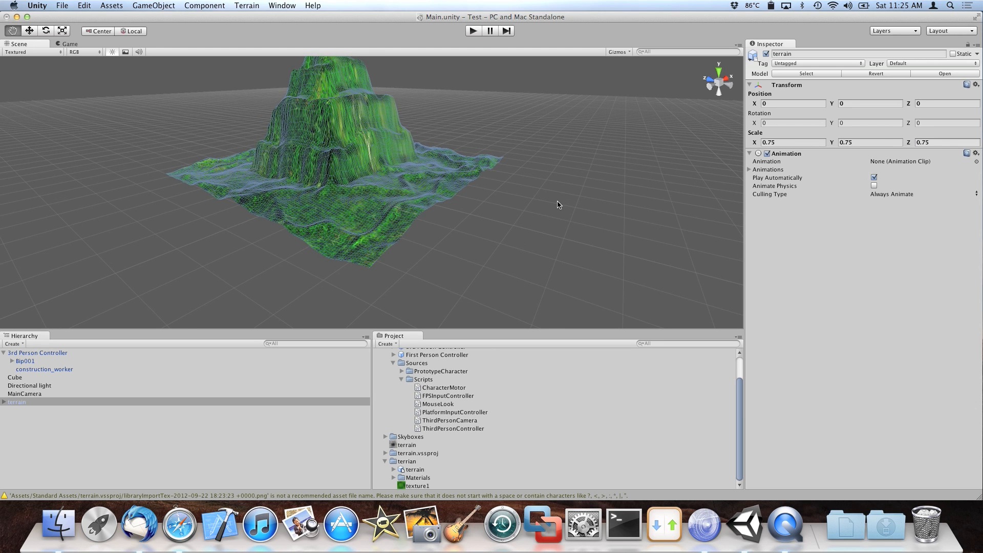
click(789, 143)
text(1)
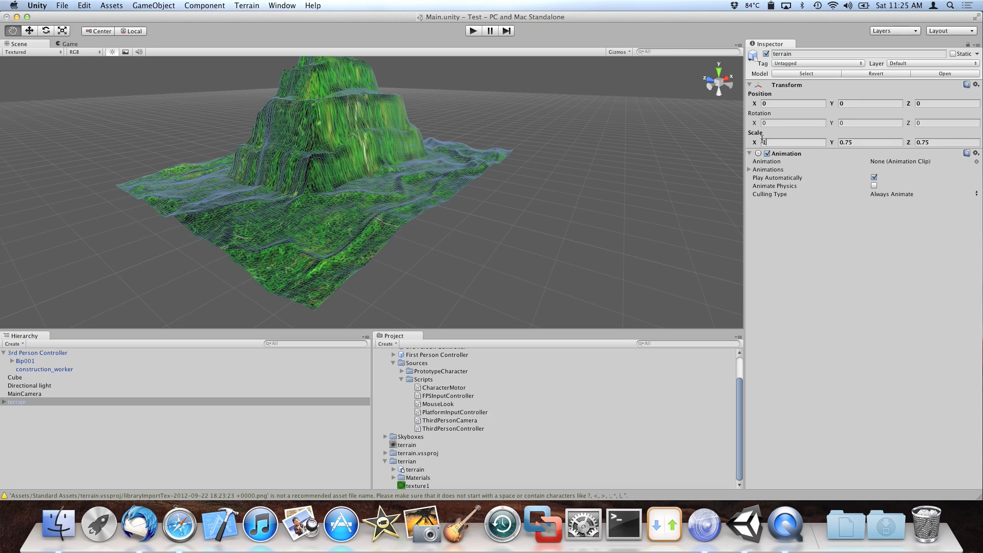
key(Tab)
text(1)
key(Tab)
text(1)
scroll(577, 236, down, 1)
scroll(558, 279, up, 5)
scroll(571, 215, down, 5)
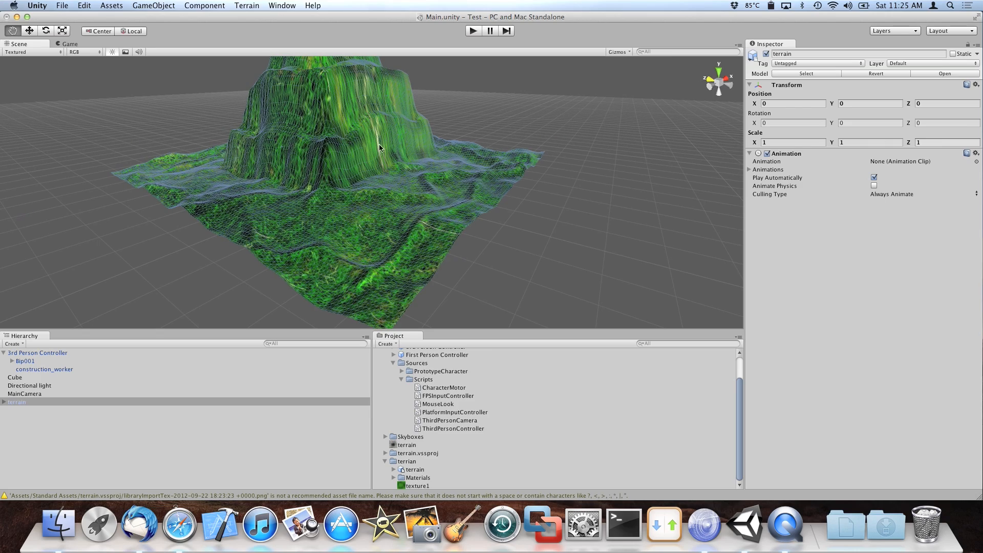
mouse_move(375, 172)
mouse_down()
mouse_move(405, 174)
mouse_move(408, 140)
mouse_move(367, 36)
mouse_move(383, 157)
mouse_up()
Raise the 3rd Person Controller with the Move tool to a Y position of about 56.
double_click(60, 352)
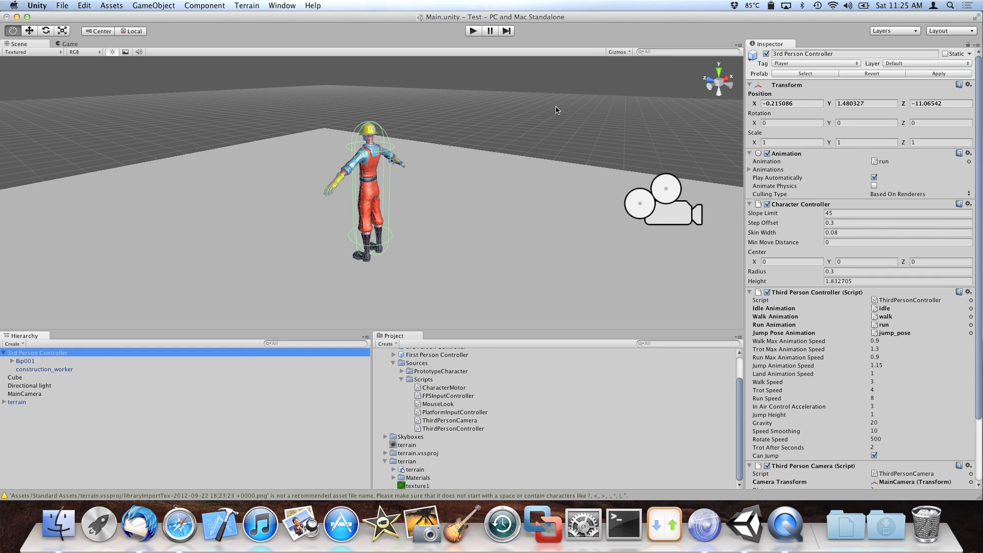
scroll(520, 140, up, 10)
scroll(517, 112, down, 15)
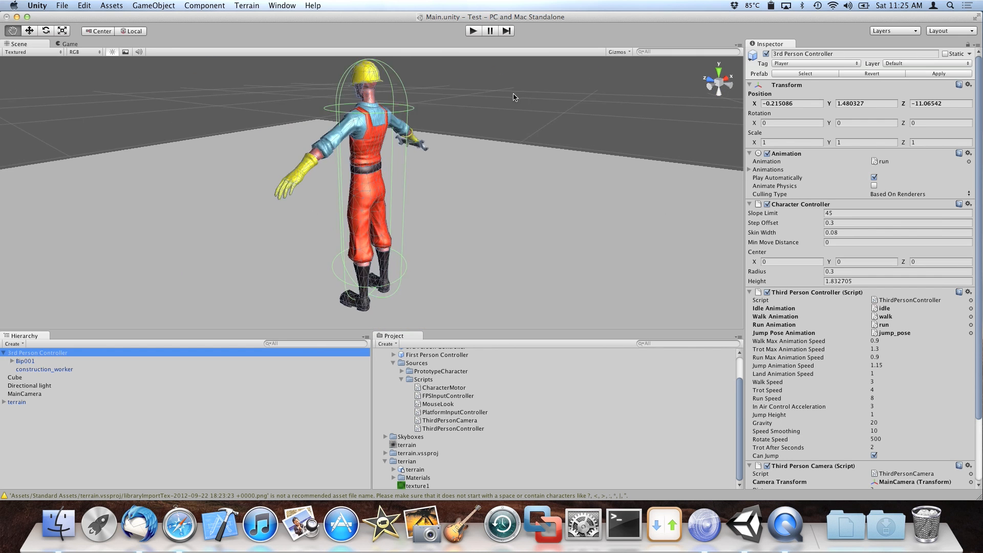
scroll(513, 169, down, 3)
scroll(434, 180, down, 5)
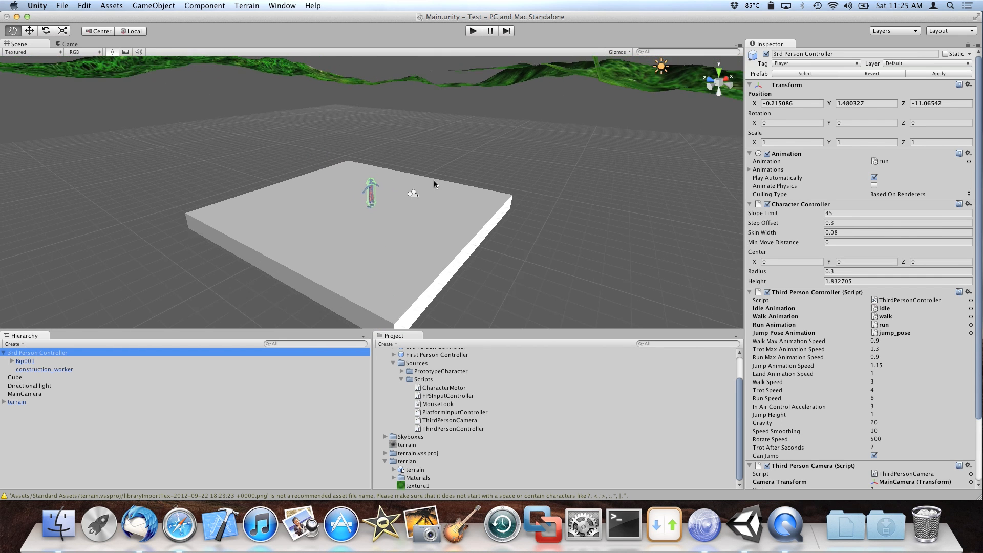
click(27, 33)
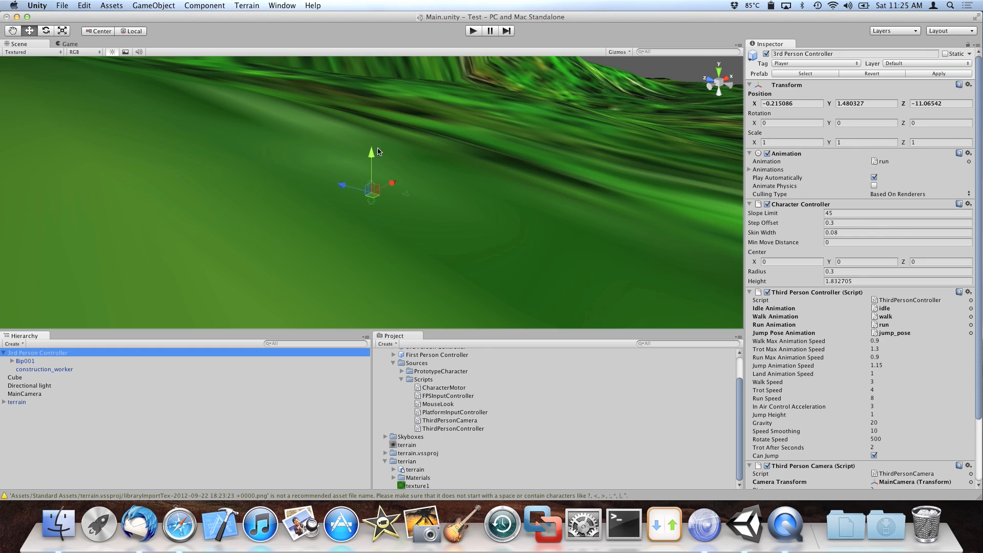
drag(378, 152, 364, 37)
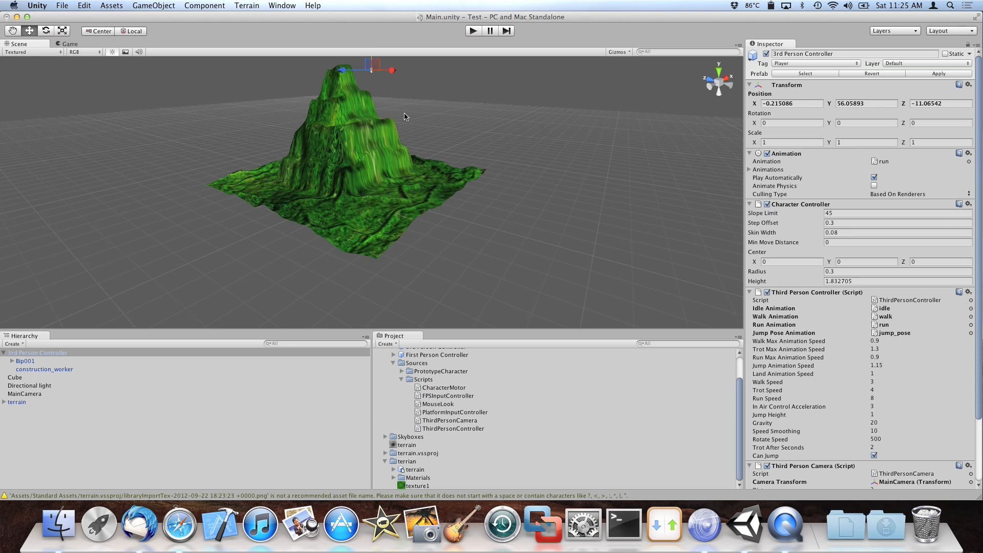
scroll(405, 114, down, 1)
Shift the 3rd Person Controller along Z toward the mountain, to about -2.
key(f)
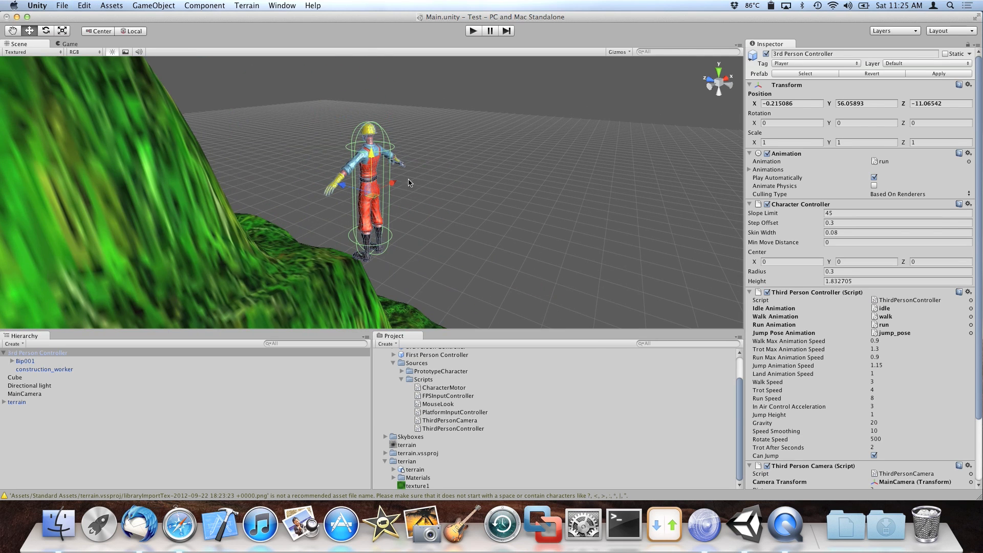
scroll(432, 168, down, 10)
right_drag(368, 218, 288, 229)
drag(165, 223, 100, 224)
right_drag(210, 244, 169, 233)
drag(233, 204, 194, 186)
key(f)
scroll(464, 204, down, 5)
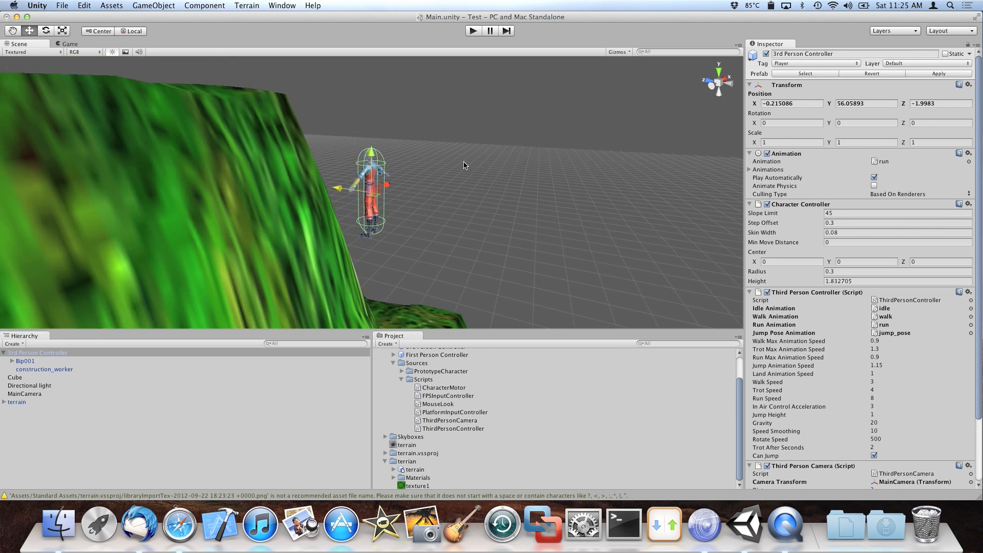
Place the 3rd Person Controller on top of the mountain peak, at about Y 59.1 and Z 2.66.
drag(343, 194, 260, 180)
drag(287, 142, 263, 87)
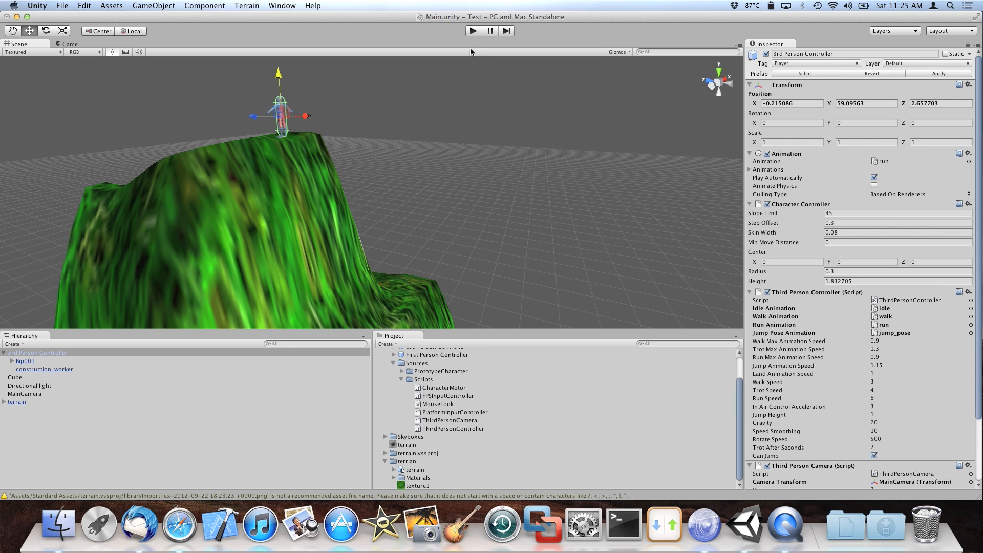
Run the scene briefly to test whether the character stands on the terrain, and stop it.
right_drag(461, 205, 428, 224)
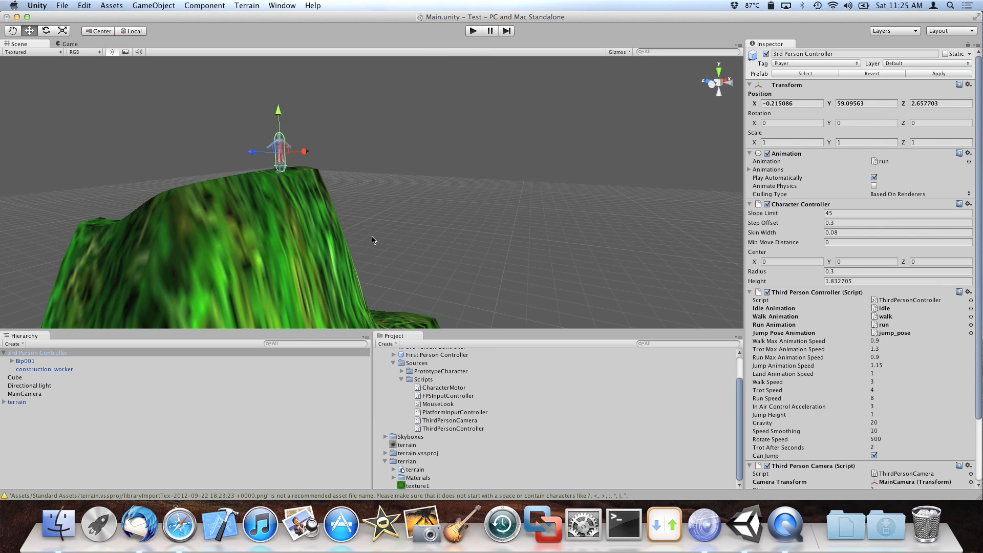
click(470, 32)
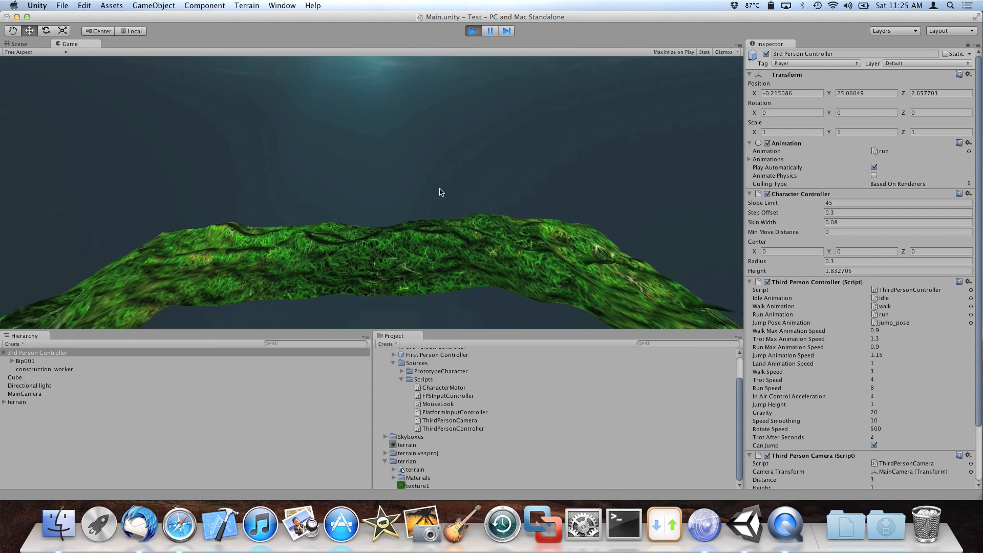
click(473, 31)
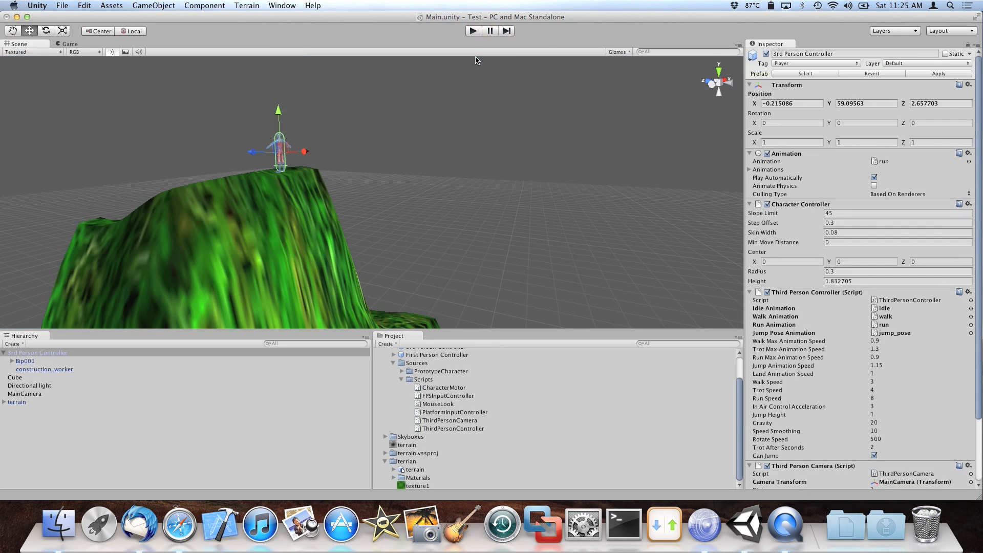
Select the terrain, search the commands for "collider" and add a Mesh Collider component to it.
click(291, 246)
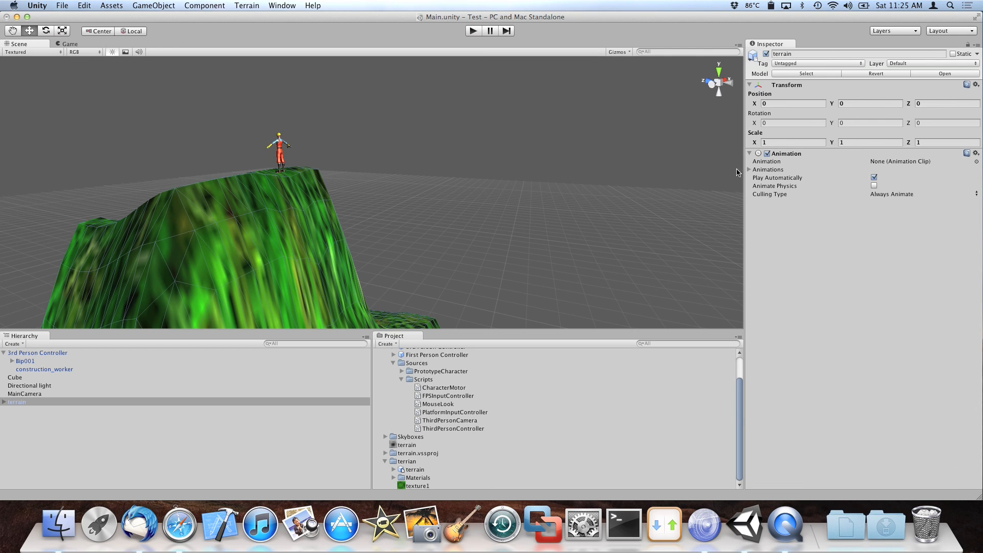
click(154, 6)
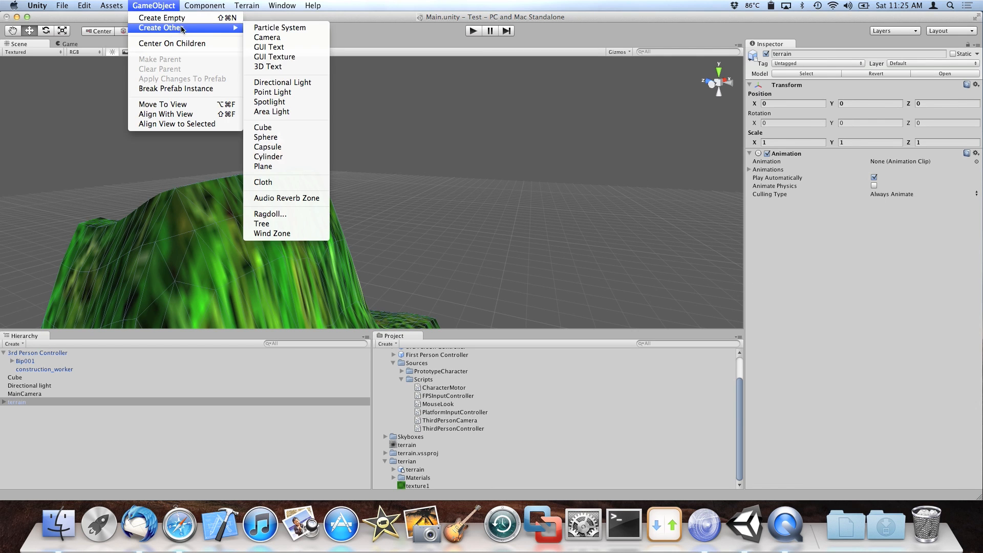
mouse_move(294, 4)
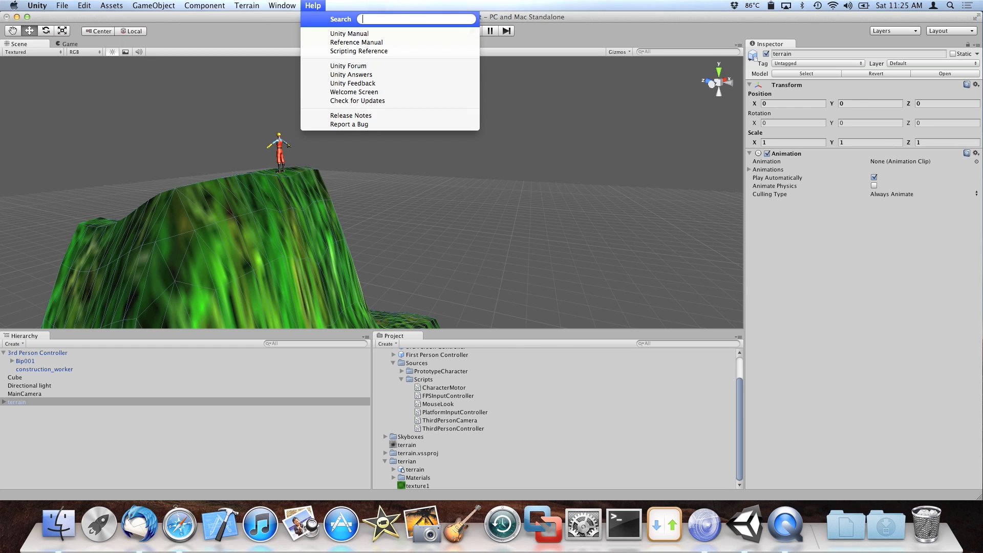
text(colluder)
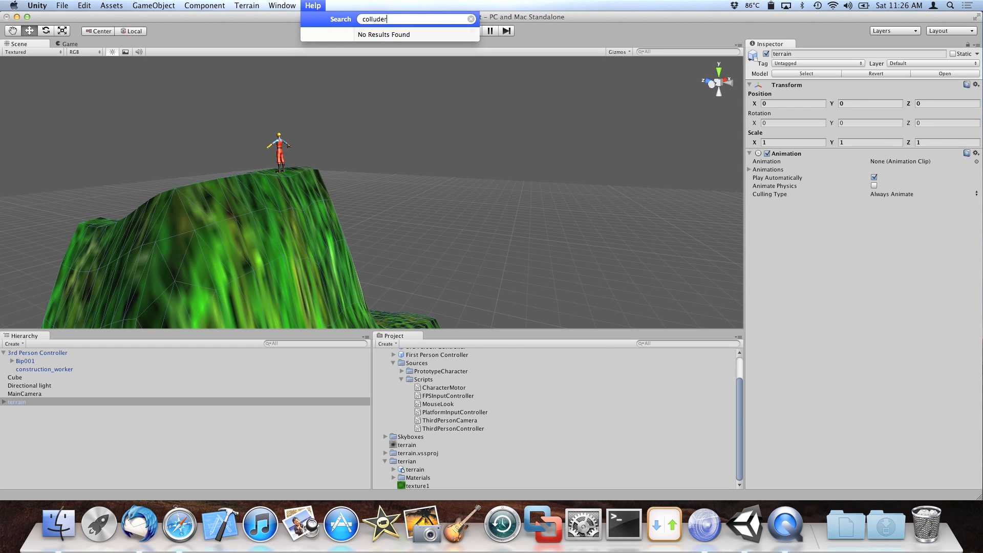
key(BackSpace)
text(id)
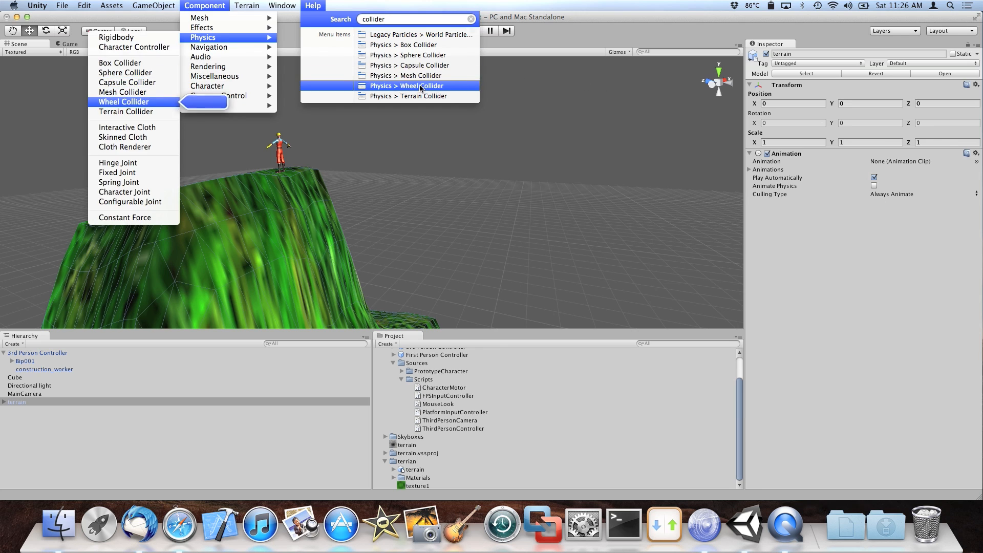
mouse_move(416, 55)
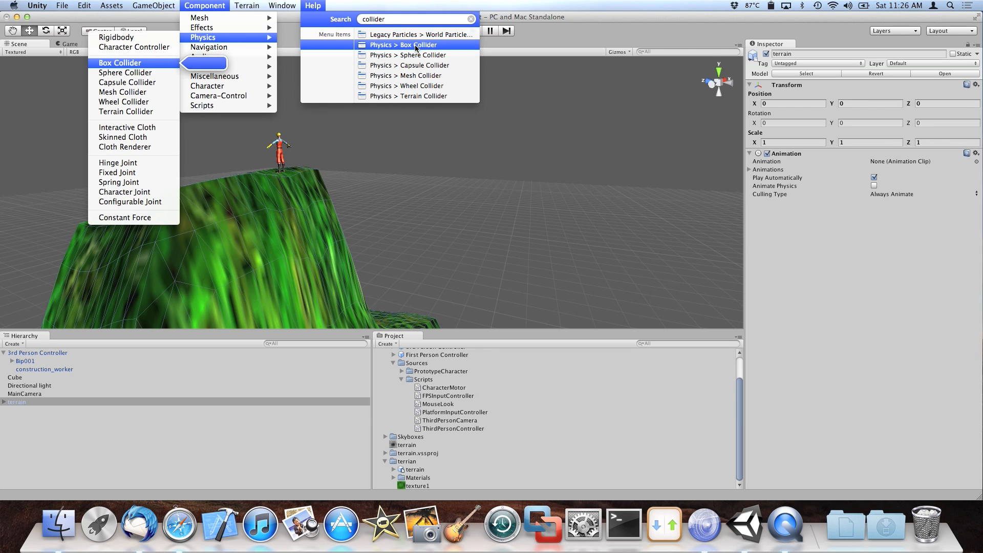
click(425, 76)
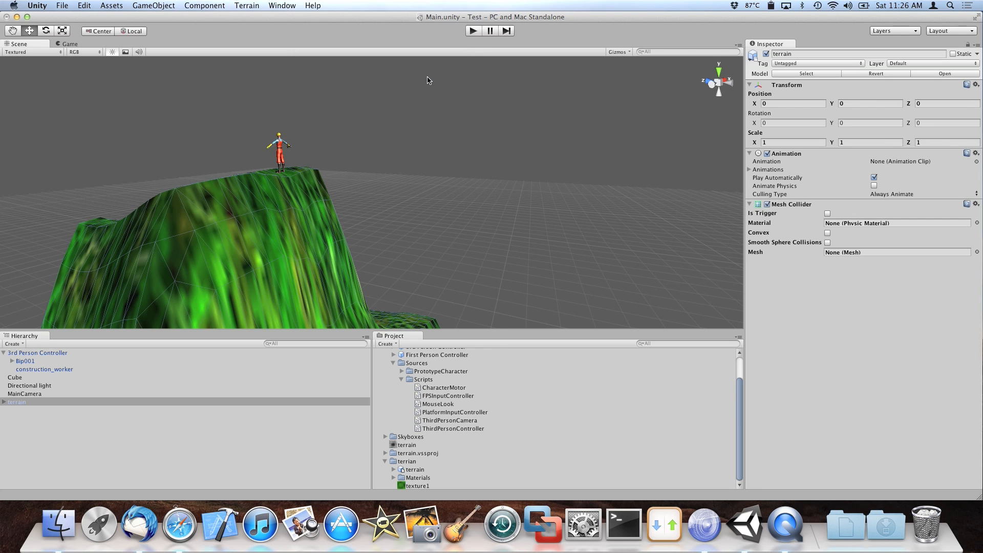
Assign the terrain mesh to the Mesh Collider.
click(976, 252)
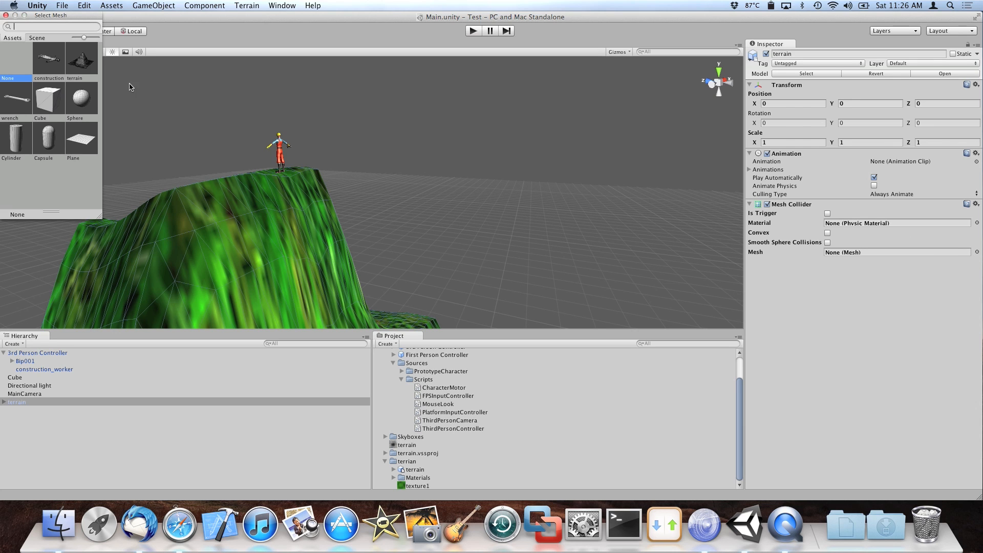
double_click(80, 70)
click(410, 211)
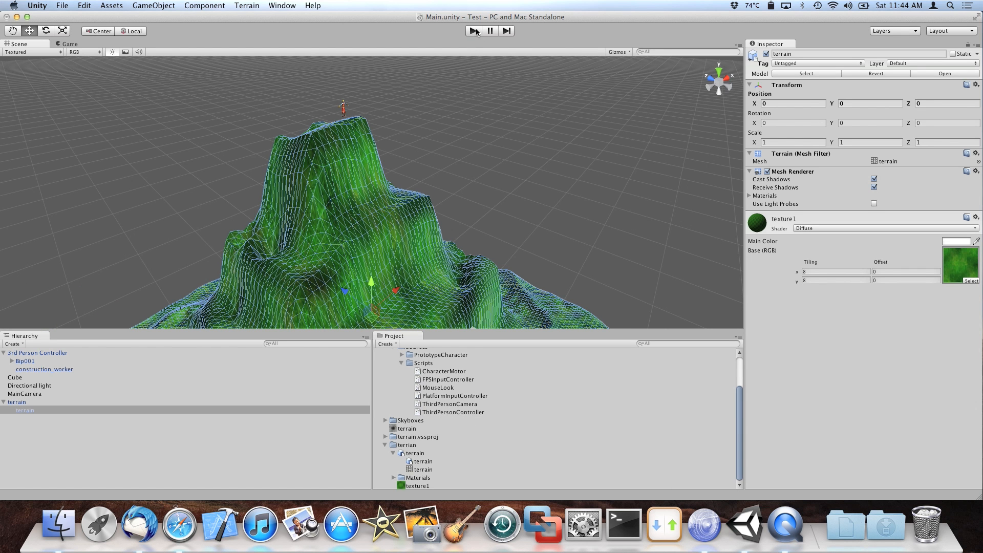
Run the scene and walk the character off the mountain peak down to the lower terrain.
click(474, 31)
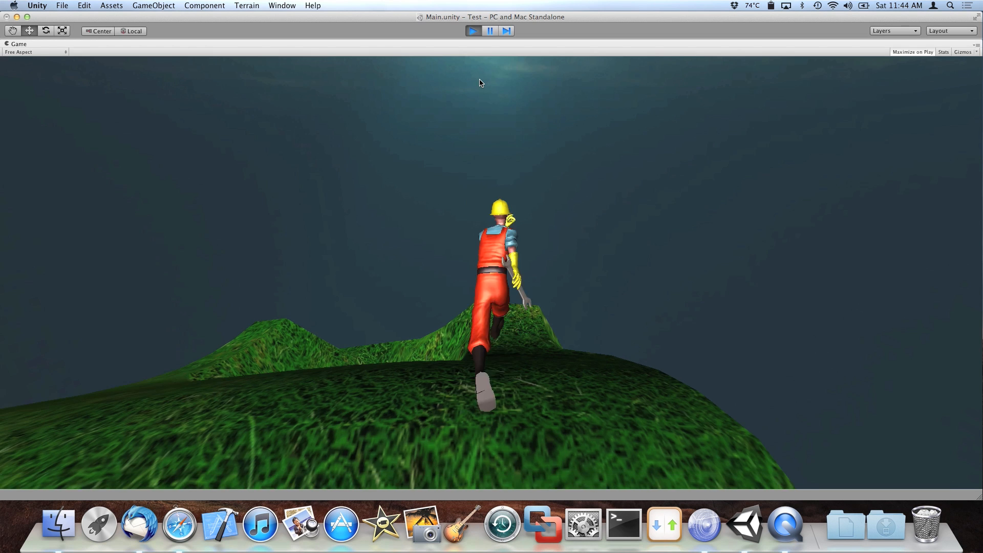
key(Down)
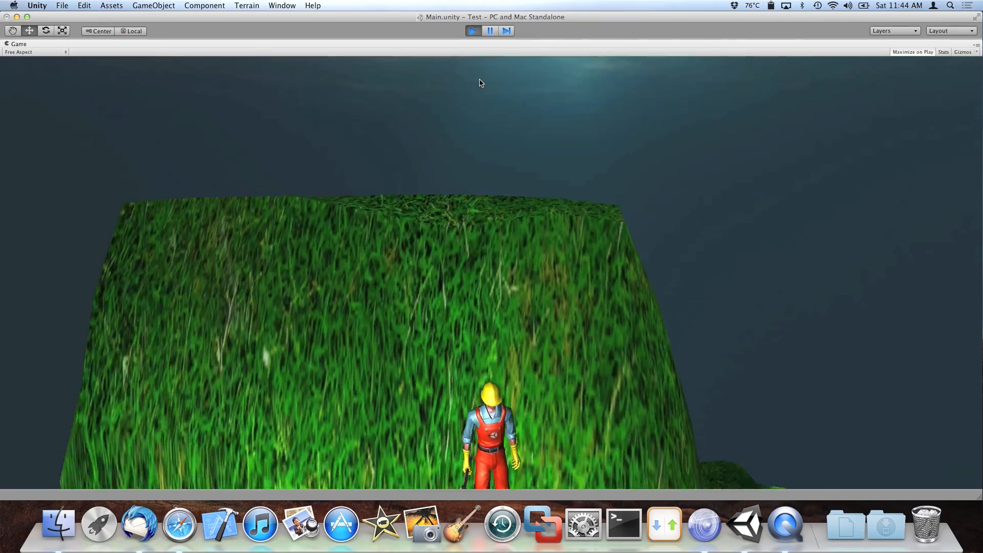
key(Right)
key(Up)
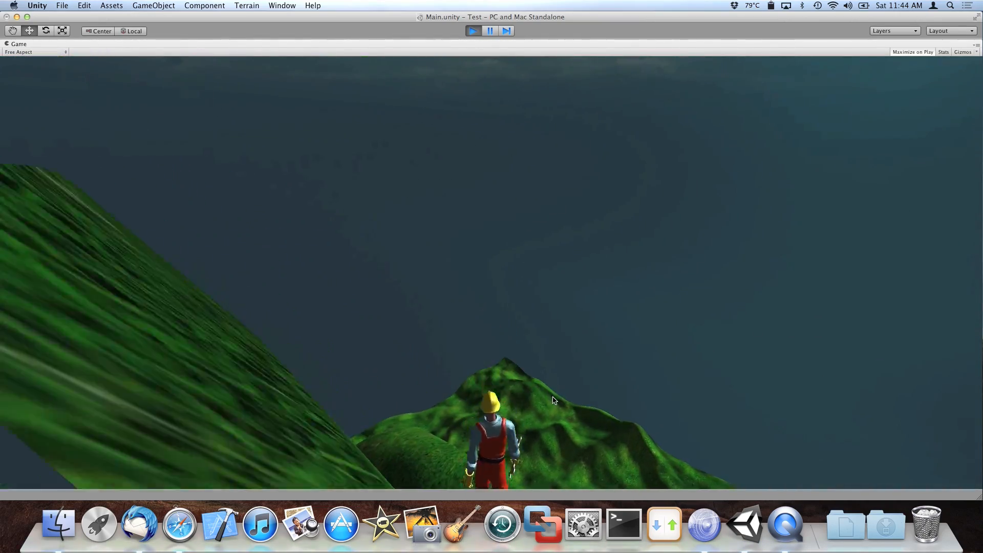
key(Up)
key(Right)
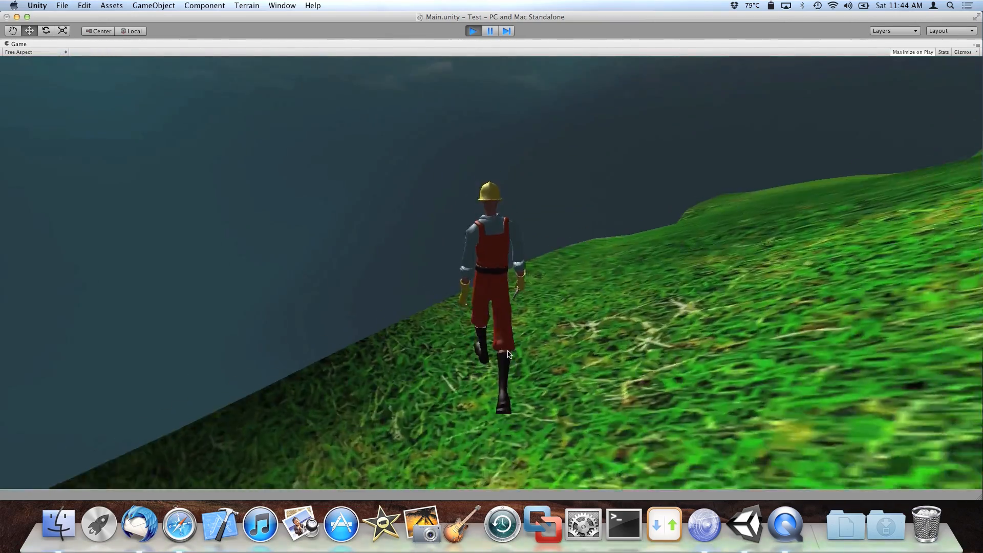
key(Up)
key(Up)
key(Up)
key(Up)
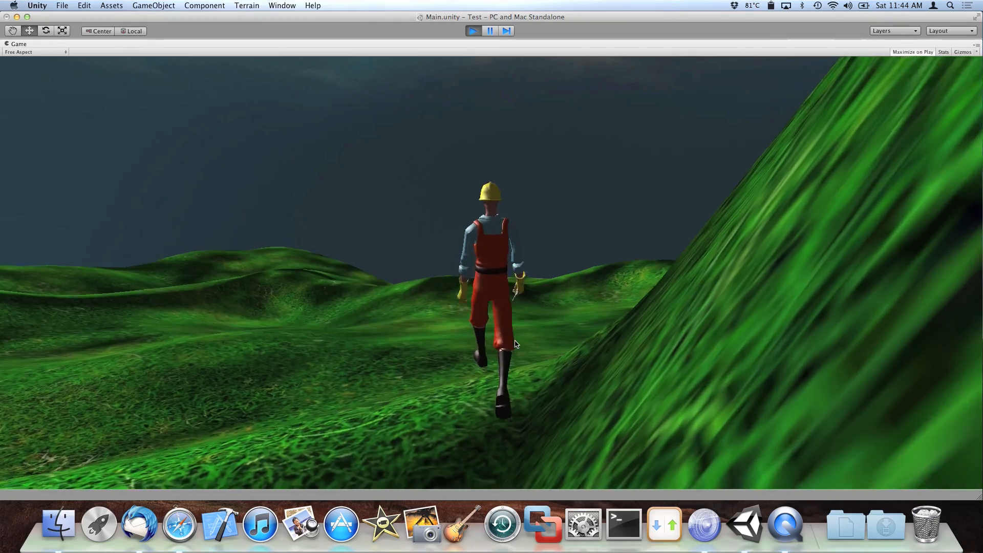
Walk the character around the mountain's base and jump against the steep slope to test the collision.
key(Up)
key(Down)
key(Right)
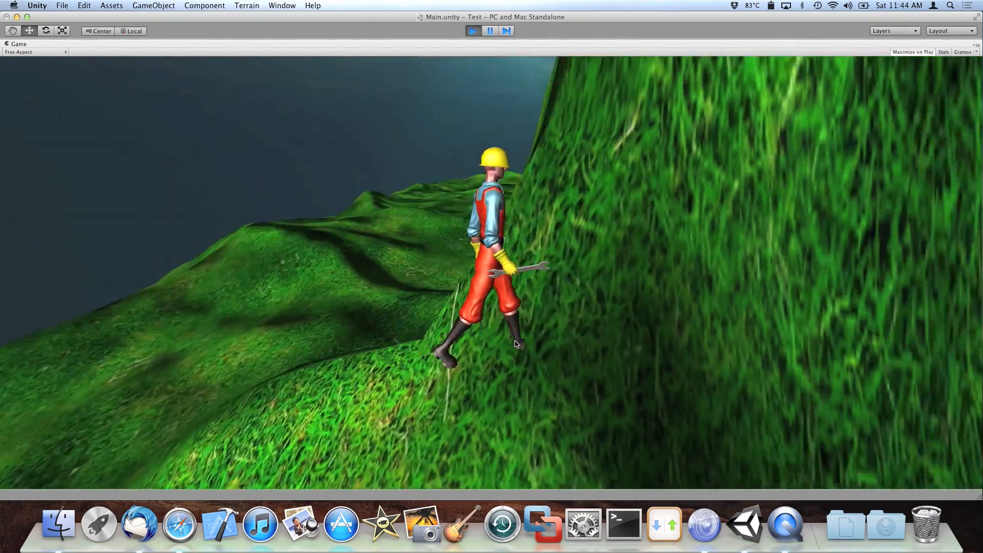
key(Down)
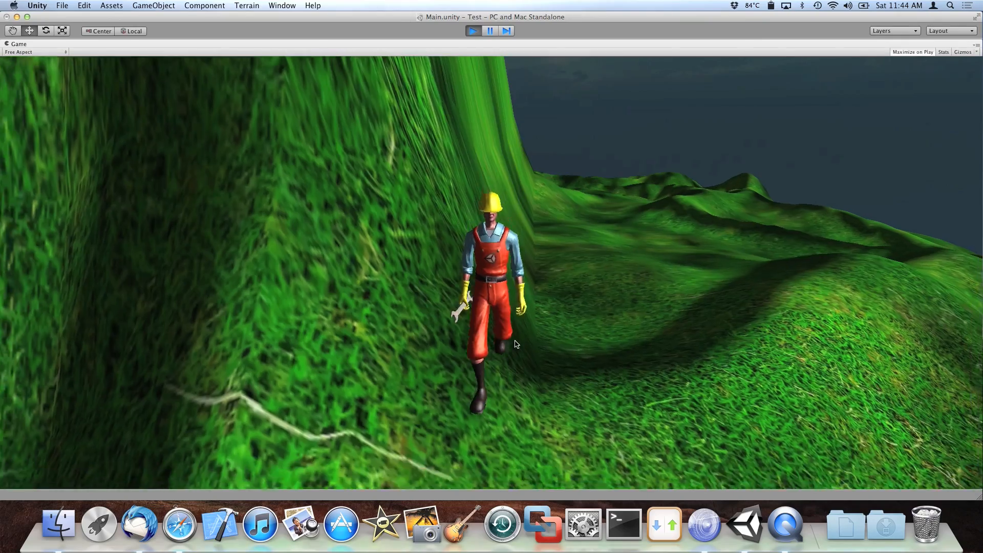
key(Right)
key(Down)
key(space)
key(space)
key(Right)
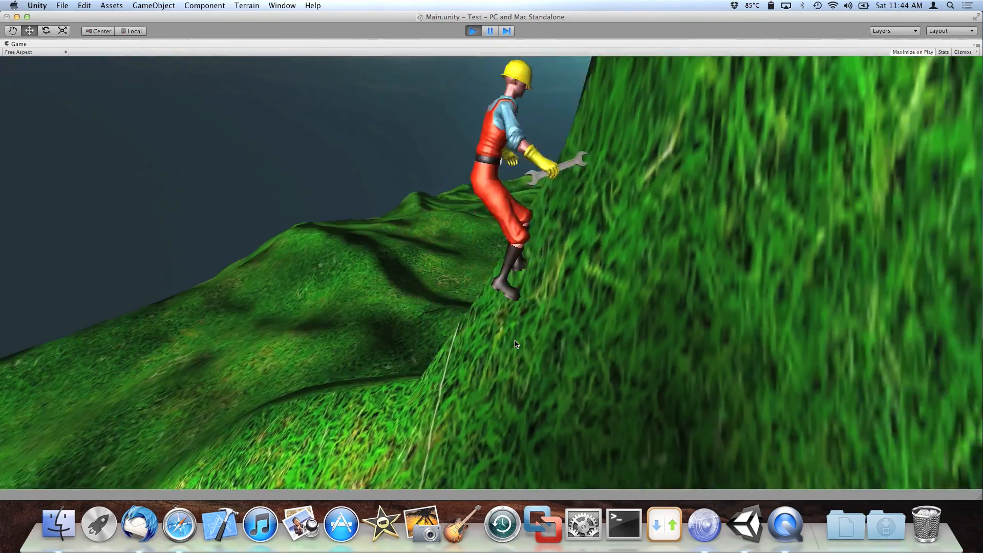
key(space)
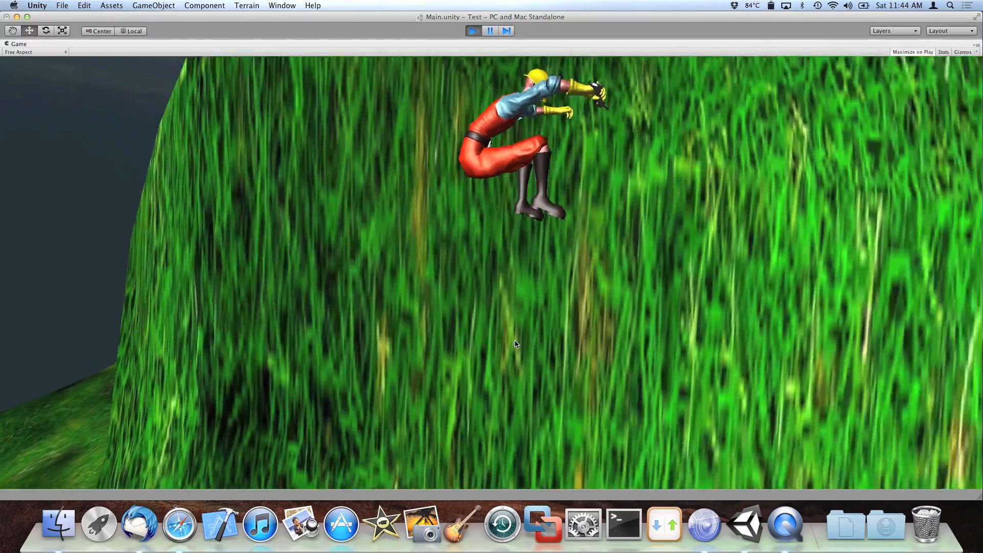
key(Up)
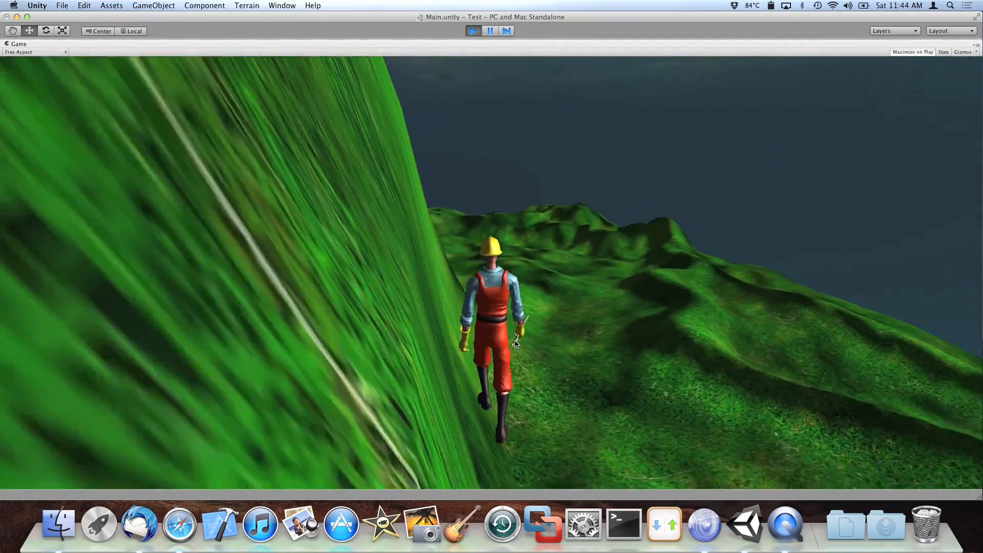
key(Left)
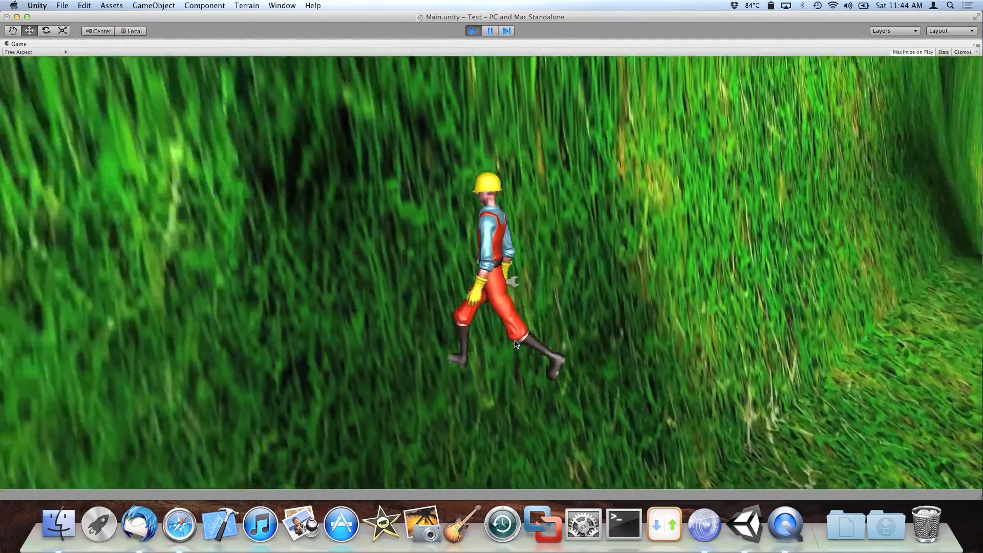
key(Up)
key(space)
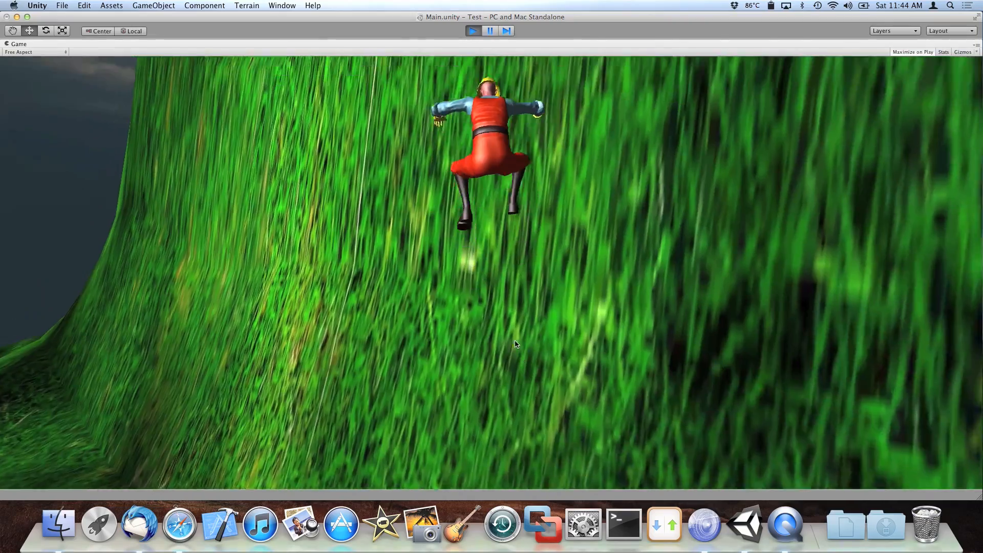
Make the character jump up the steep slope, turn to look around the hillside, and stop the running scene.
key(Up)
key(space)
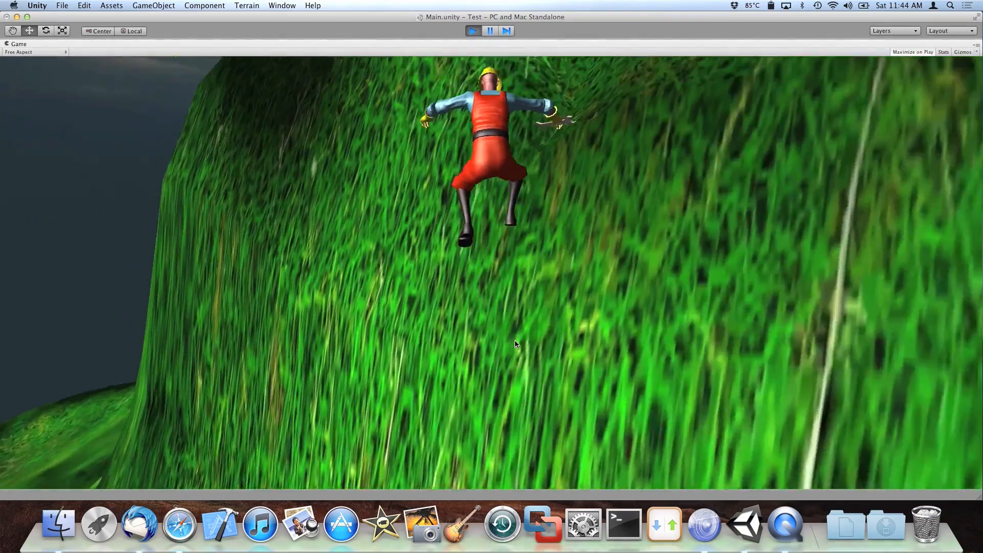
key(Up)
key(space)
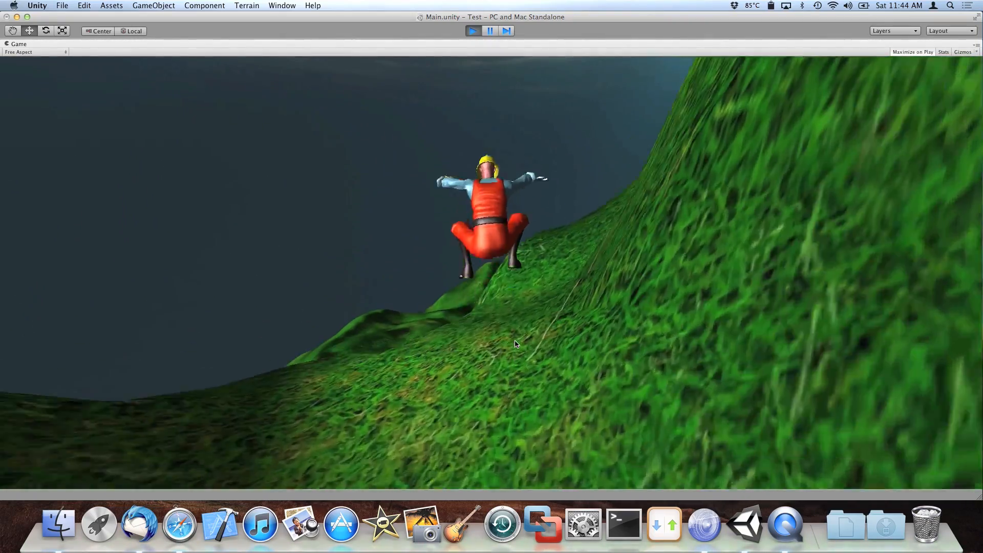
key(Up)
key(Right)
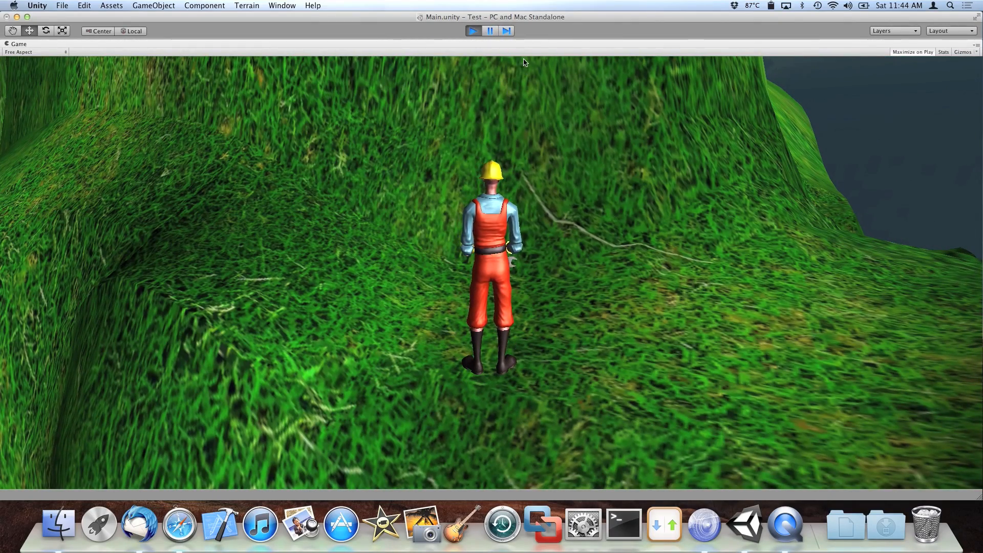
key(Right)
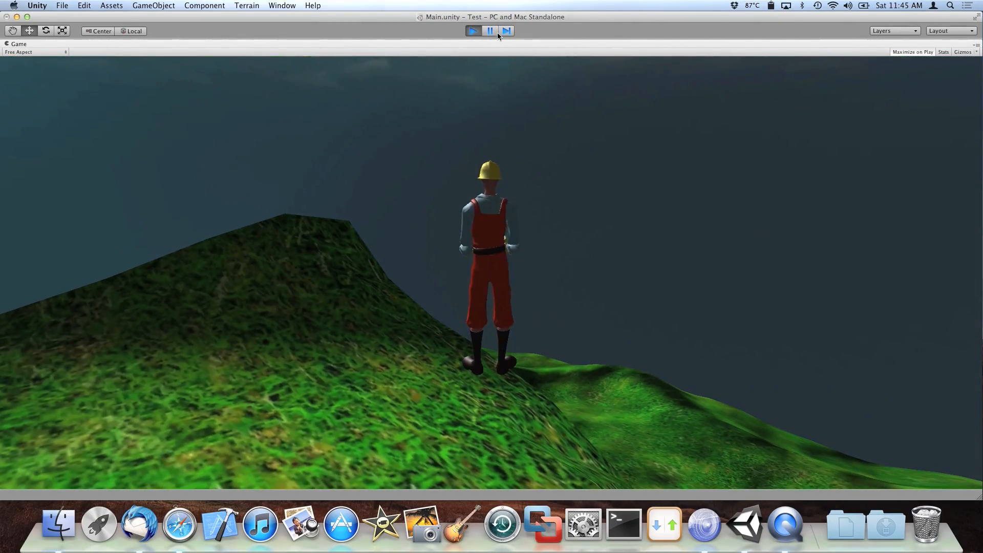
click(473, 31)
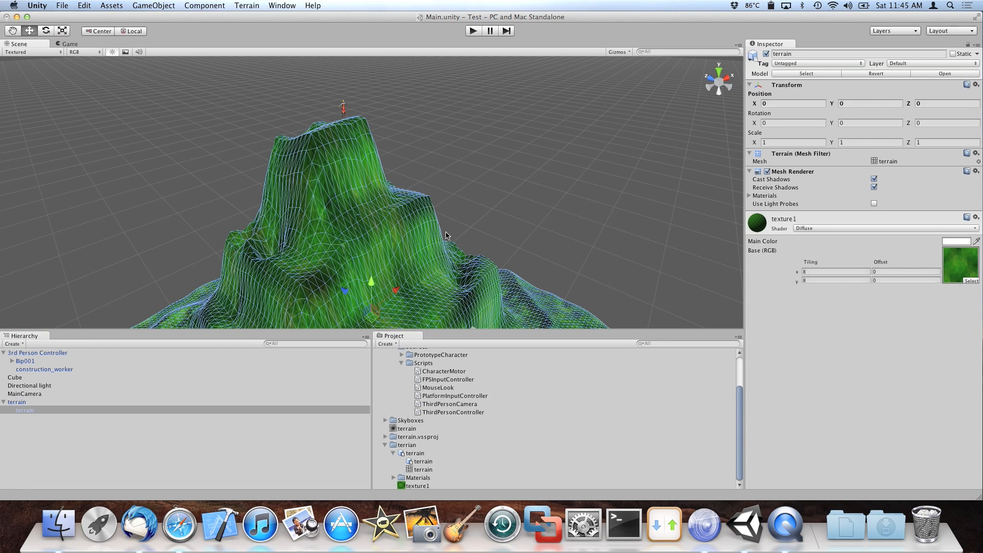
Switch to Verto Studio 3D, reopen the recent terrain project and show its mesh in edit mode.
click(704, 525)
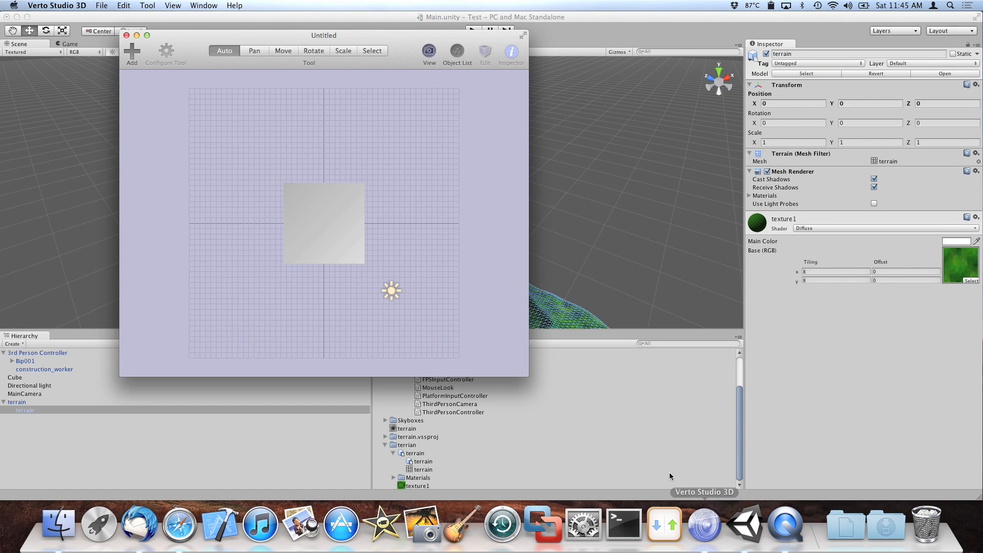
click(101, 5)
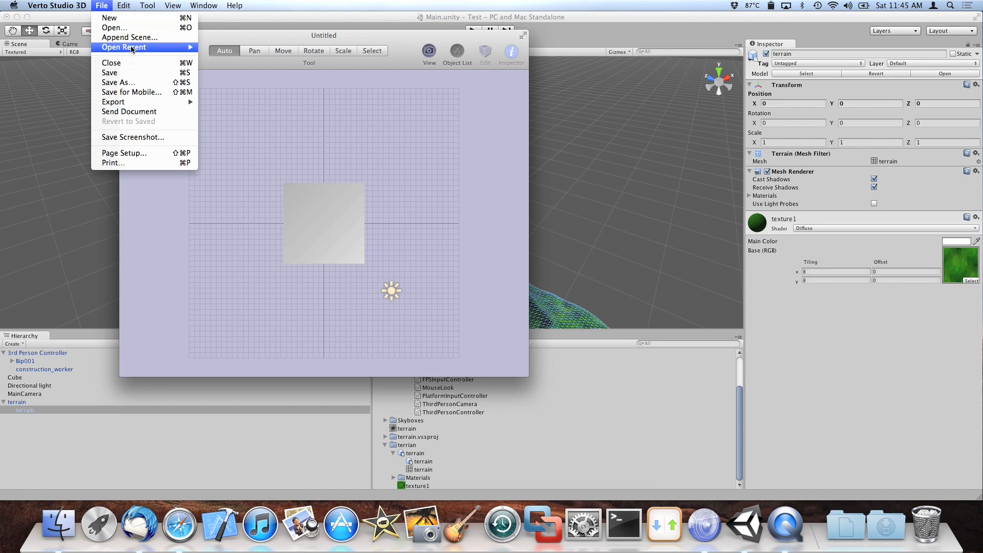
mouse_move(154, 47)
click(239, 47)
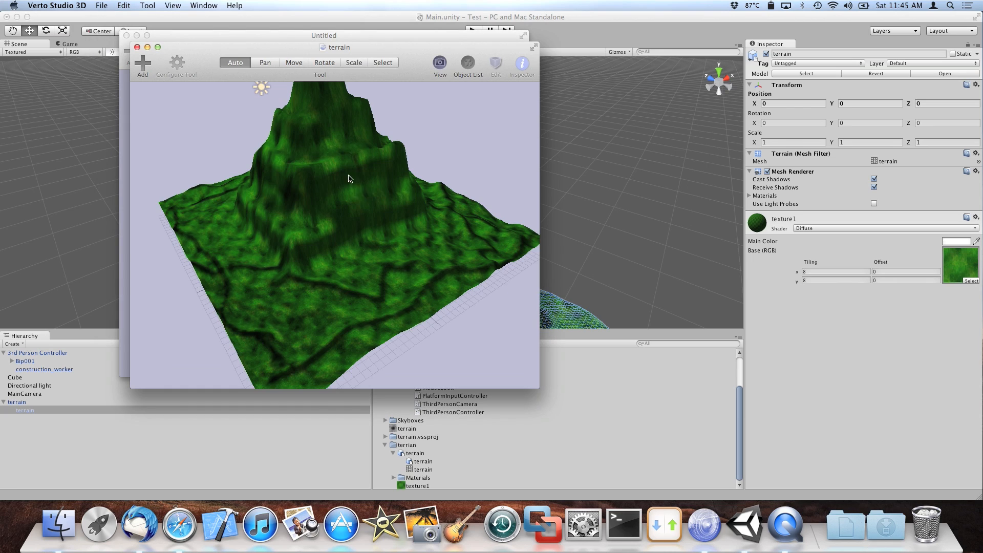
double_click(372, 201)
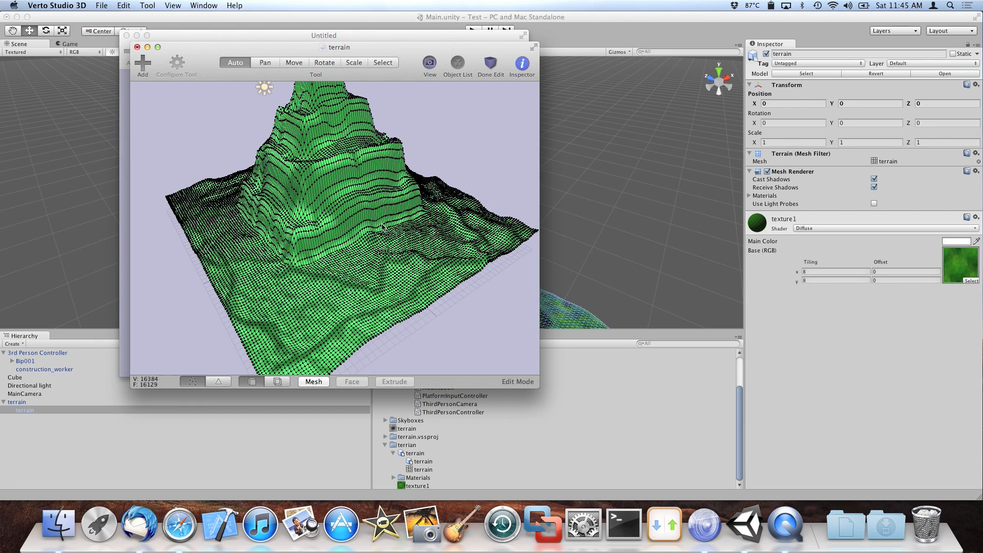
Leave the terrain's mesh editing and close the terrain document, keeping the Untitled scene open.
drag(410, 48, 607, 58)
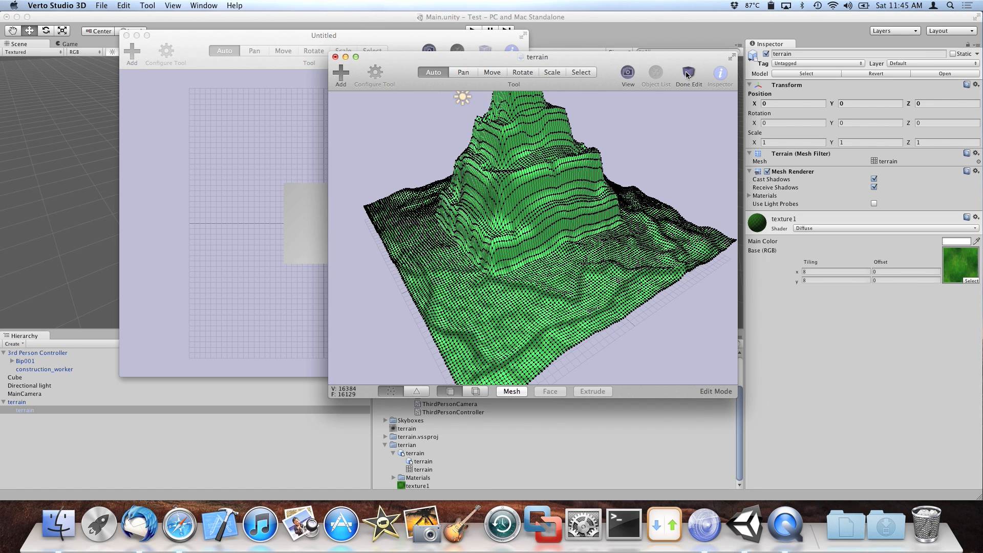
click(684, 74)
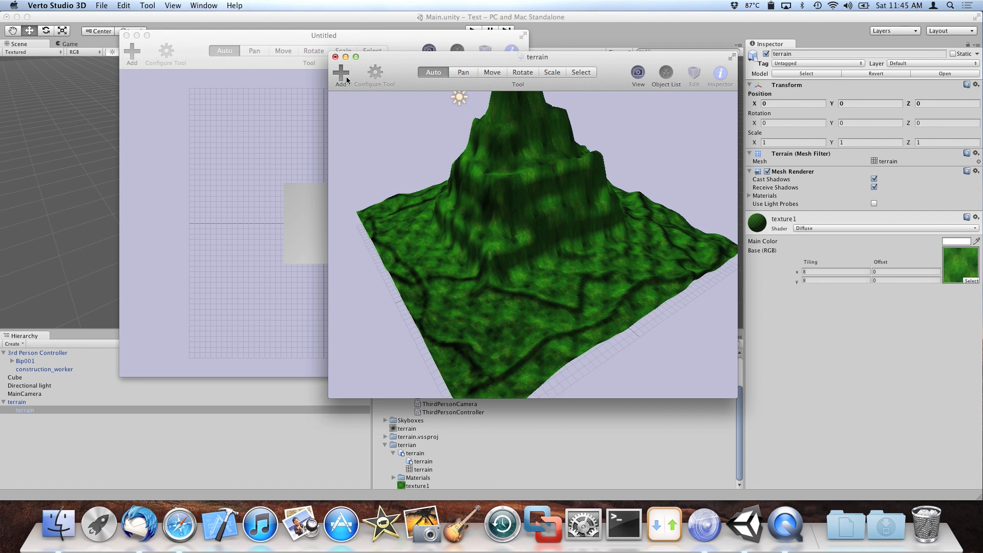
click(336, 57)
click(451, 143)
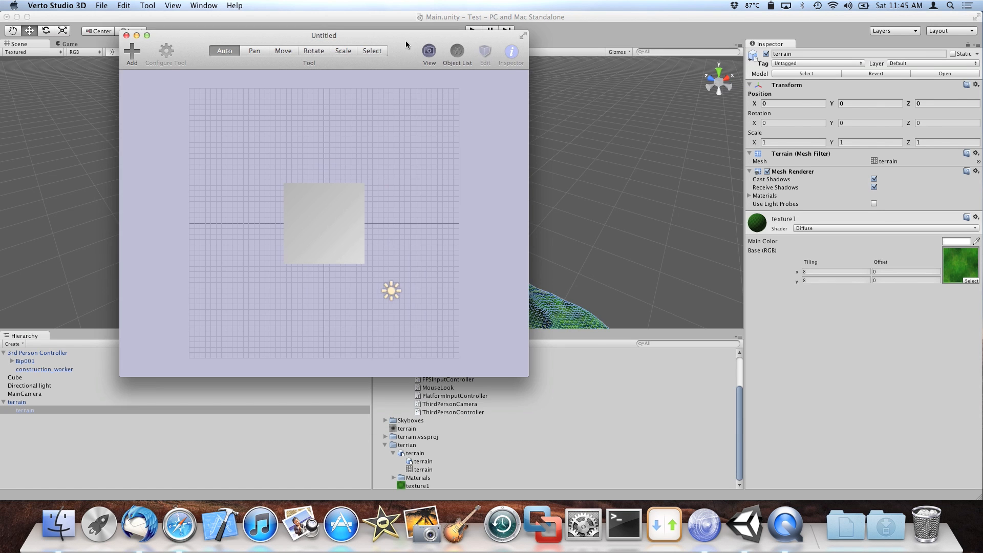
Move the Untitled scene window to the desktop with the Finder windows, switch to an angled 3D view and maximize it.
drag(405, 41, 454, 59)
key(ctrl+Up)
drag(139, 390, 385, 67)
click(388, 71)
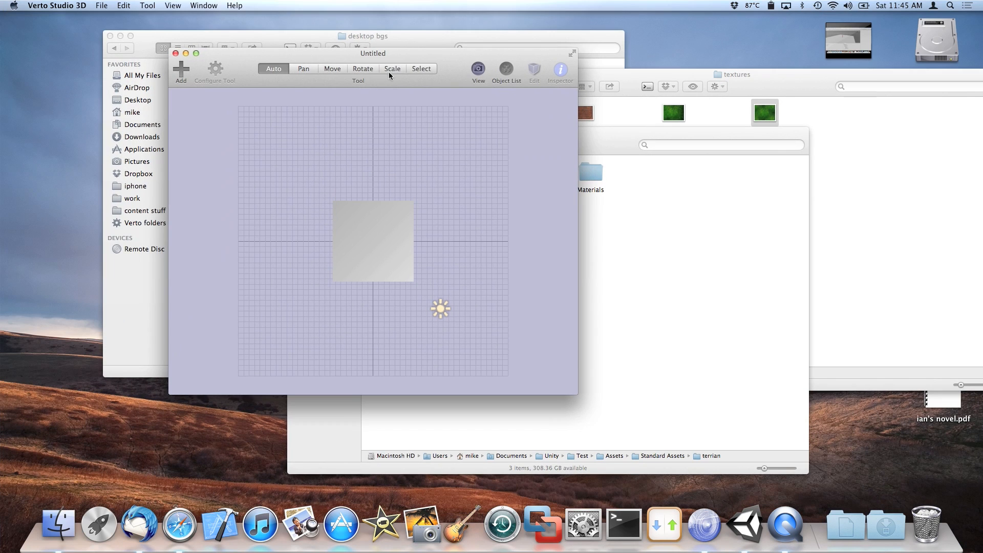
key(super+1)
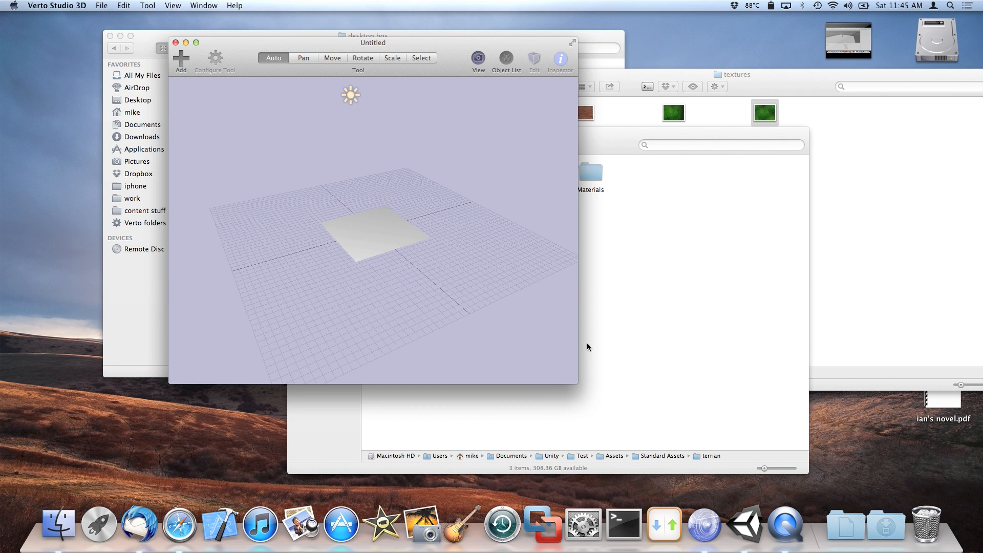
drag(572, 381, 667, 420)
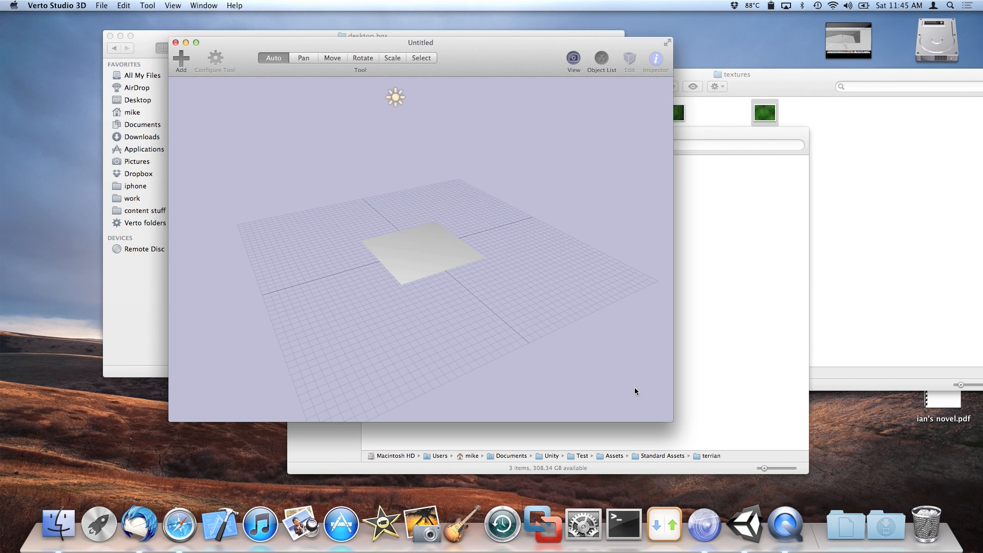
click(197, 42)
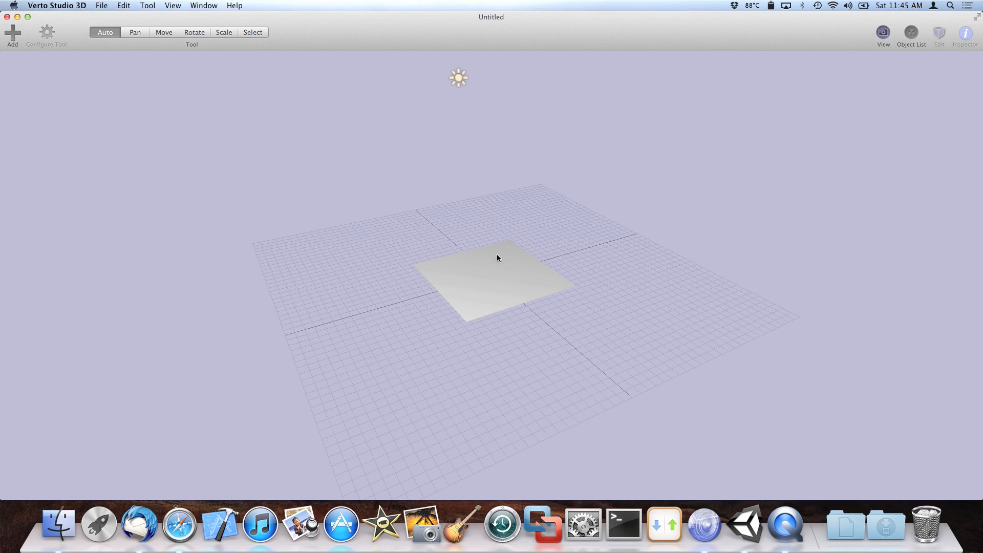
Delete the plane from the scene and set the camera to Top View.
click(519, 272)
key(BackSpace)
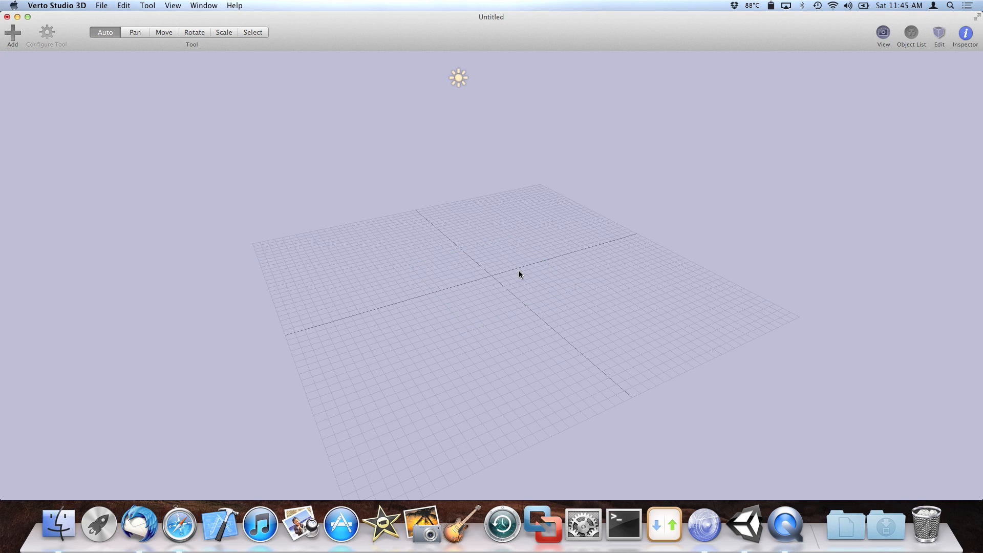
click(883, 33)
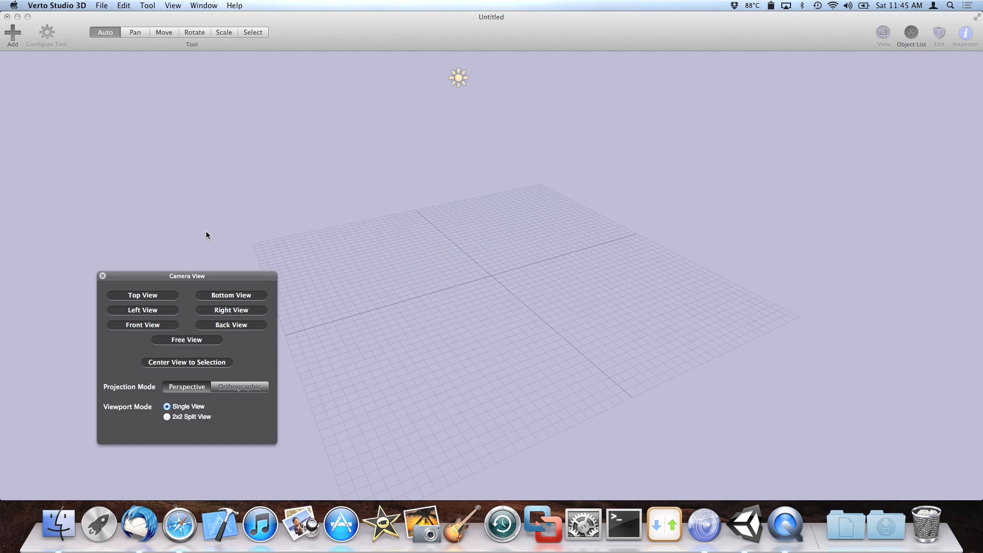
click(141, 297)
click(102, 275)
Add a Sketch object and draw a closed, wavy island outline freehand across the grid, with an arm sticking out on each side.
click(12, 33)
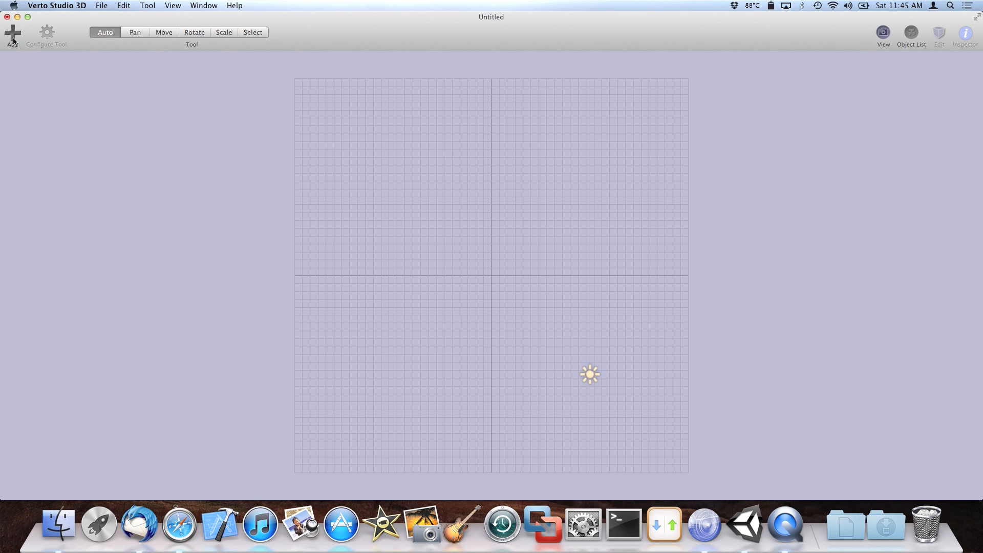
mouse_move(107, 158)
mouse_down()
mouse_move(395, 182)
mouse_move(390, 174)
mouse_up()
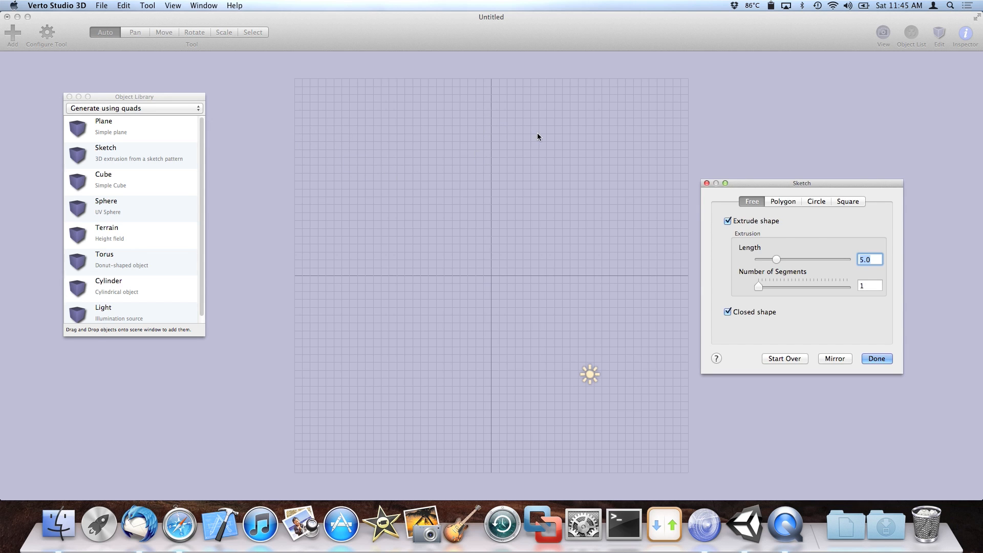
click(410, 153)
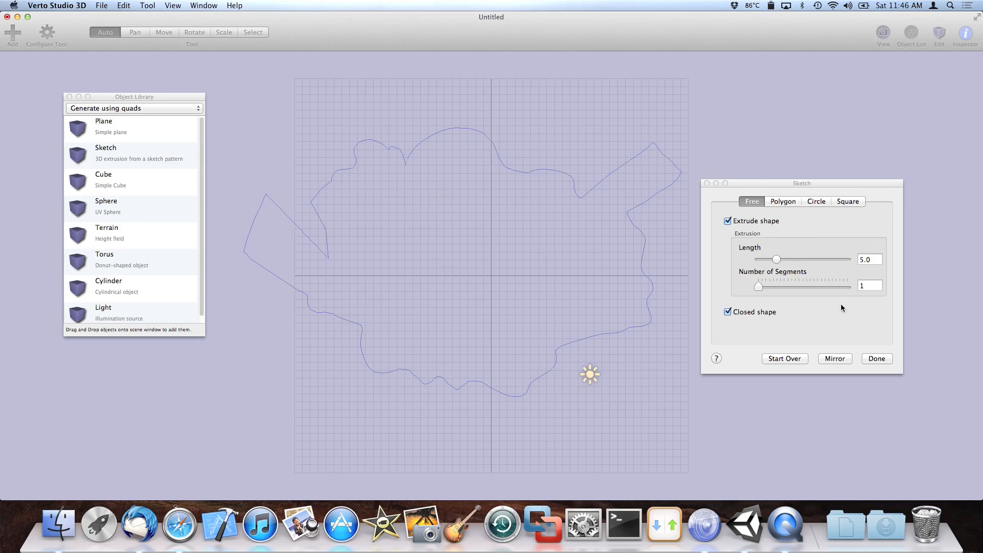
Set the sketch extrusion's Number of Segments to 8 and generate the shape.
click(865, 289)
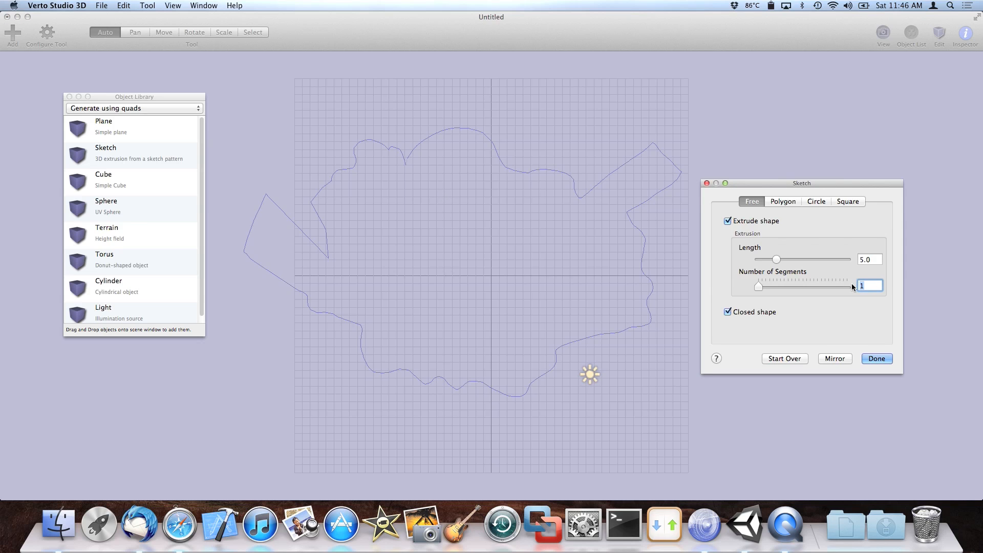
text(8)
click(876, 360)
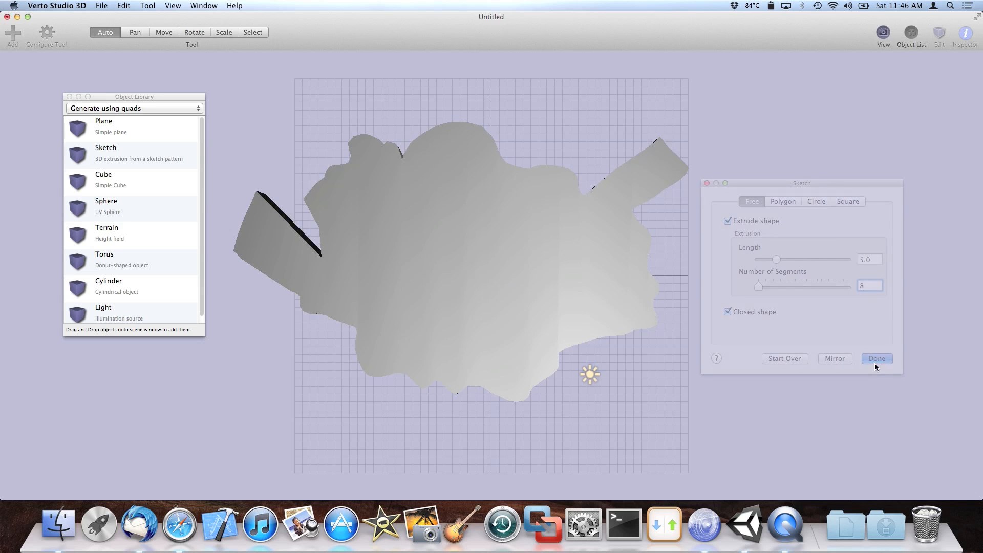
Examine the triangulation of the extruded island's top surface in edit mode, and leave edit mode.
drag(406, 125, 458, 142)
scroll(458, 143, up, 10)
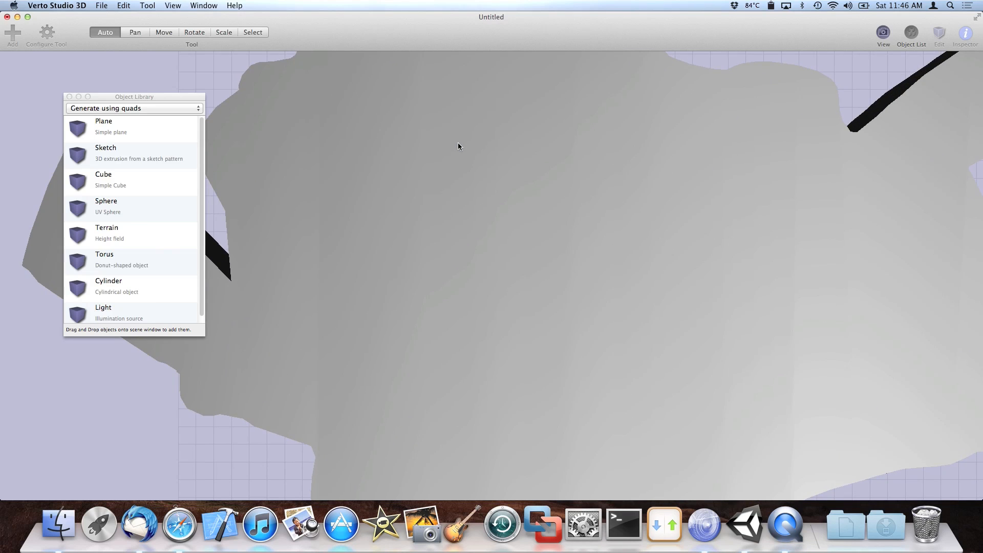
scroll(458, 143, up, 8)
drag(458, 142, 589, 182)
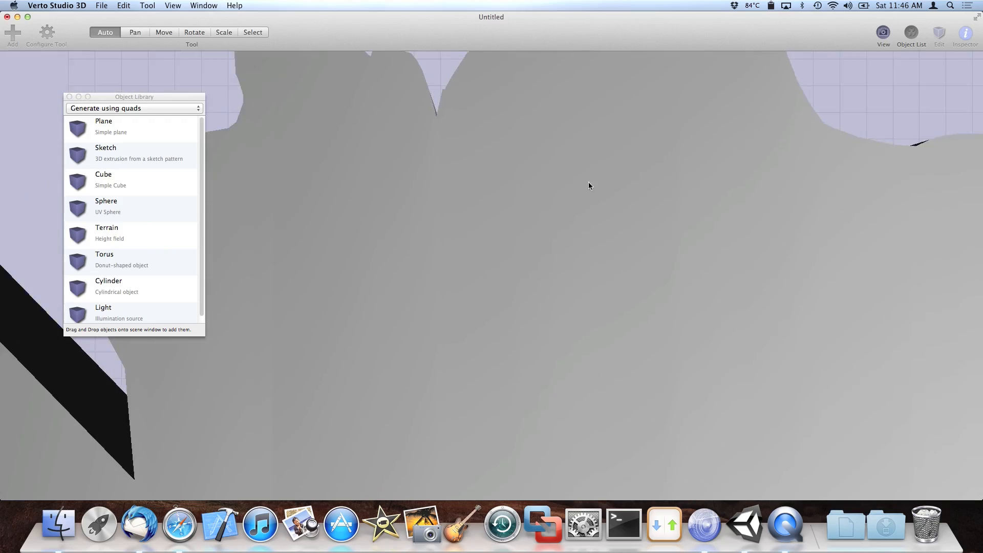
double_click(560, 230)
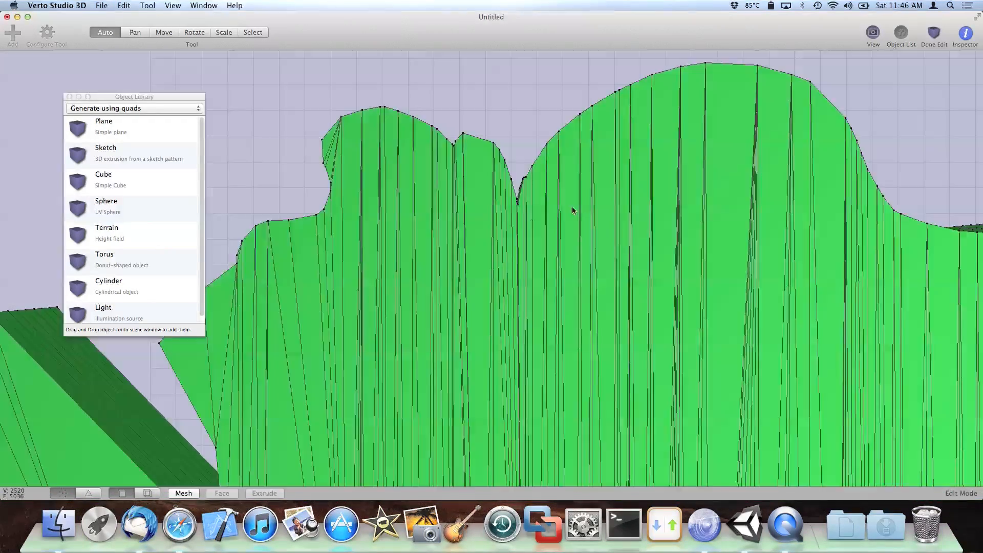
drag(572, 207, 540, 213)
key(super+minus)
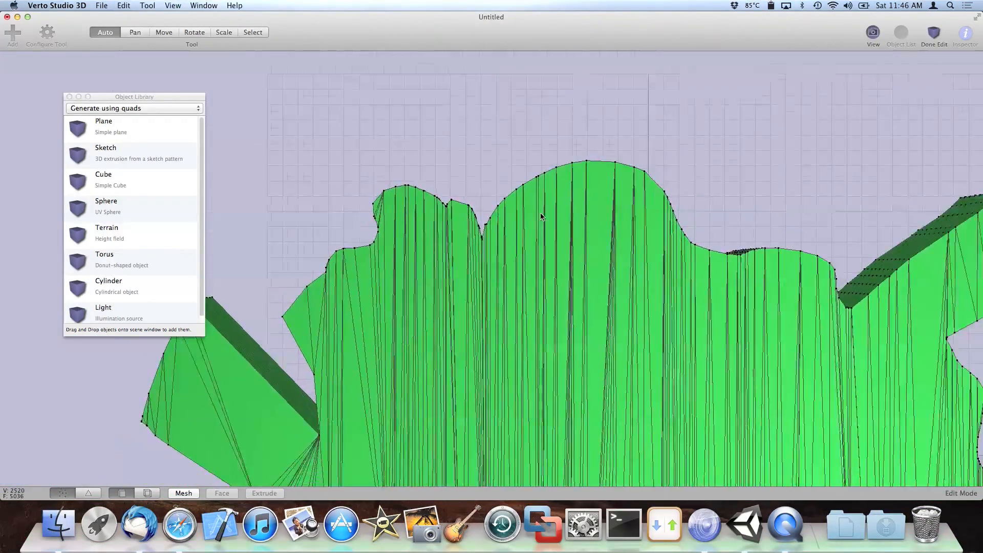
key(super+minus)
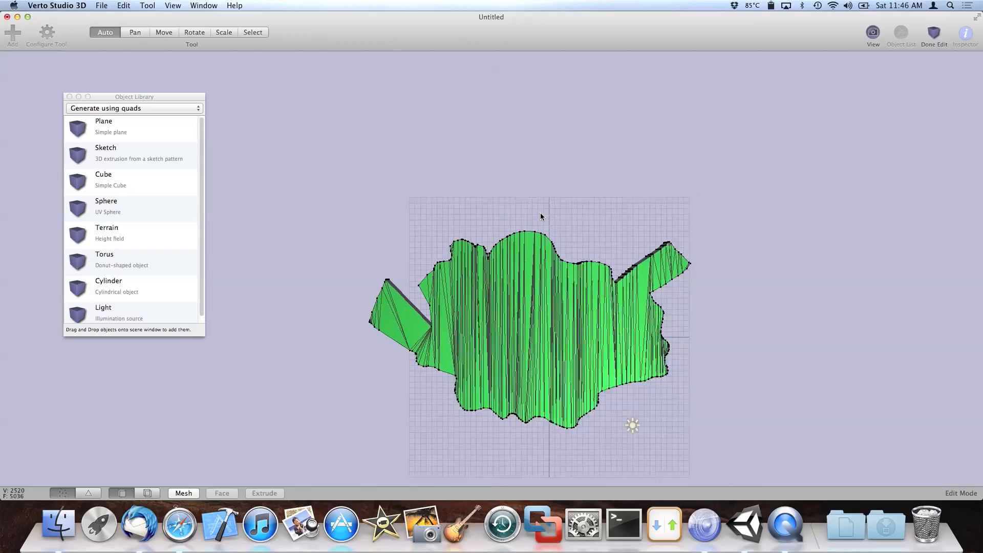
key(super+plus)
drag(656, 274, 603, 222)
key(super+plus)
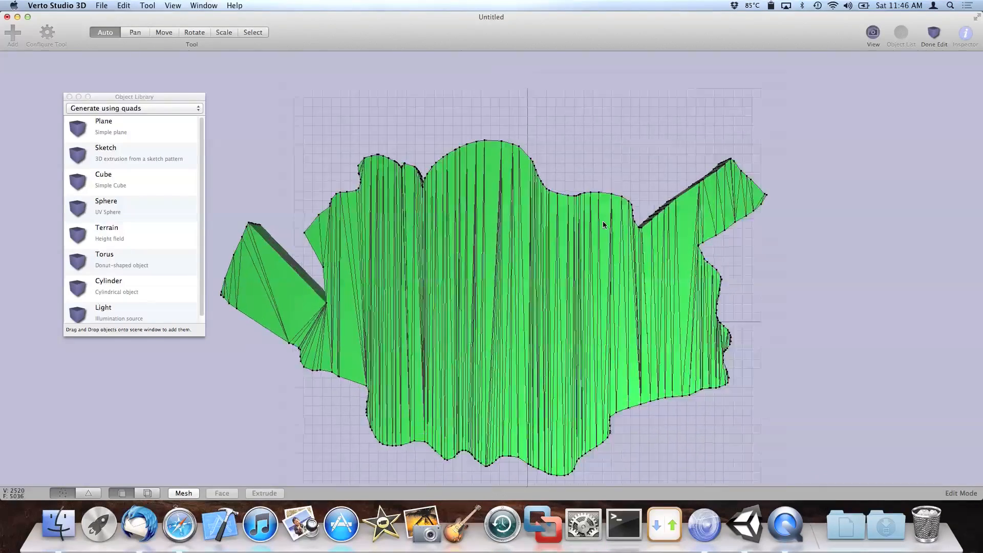
key(super+plus)
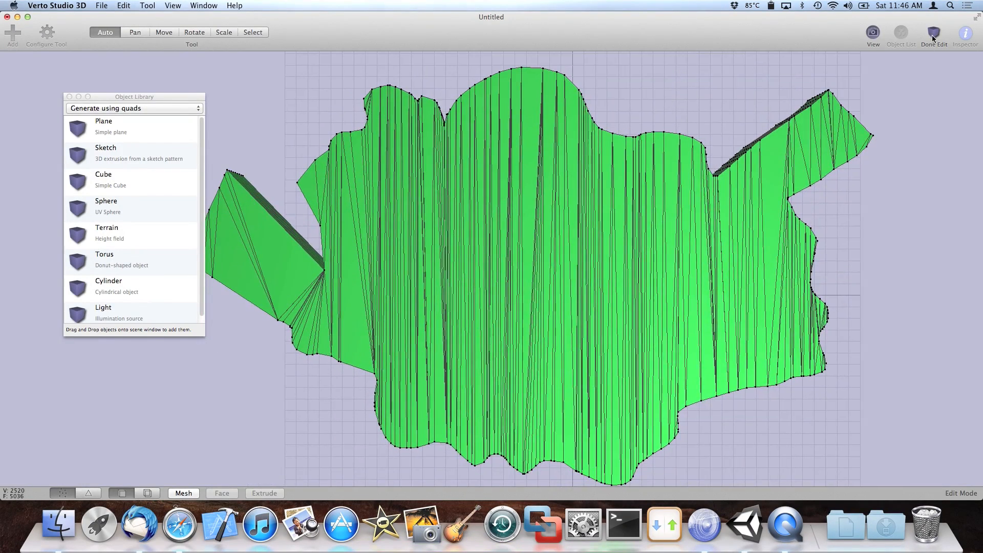
click(933, 33)
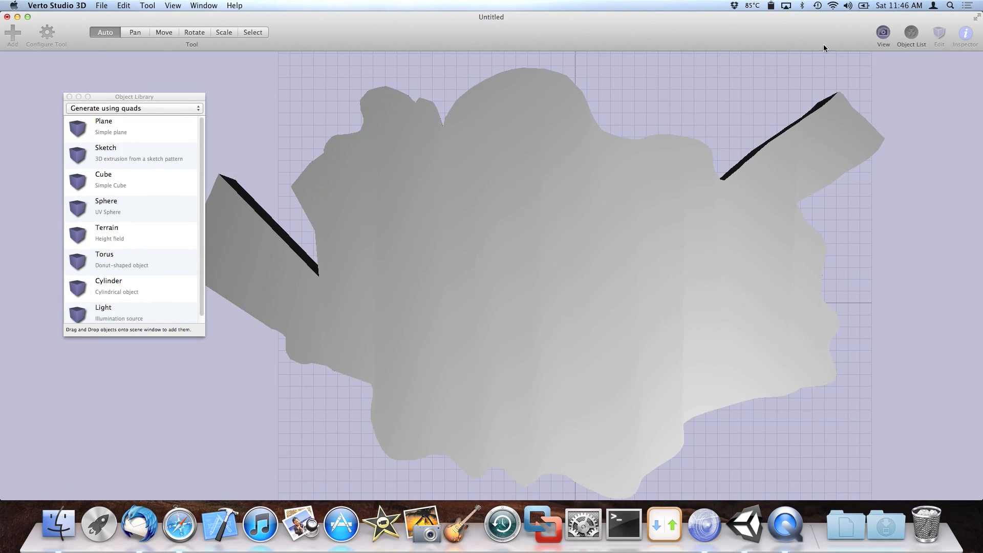
Set the camera to Free View and dismiss the camera settings.
click(882, 35)
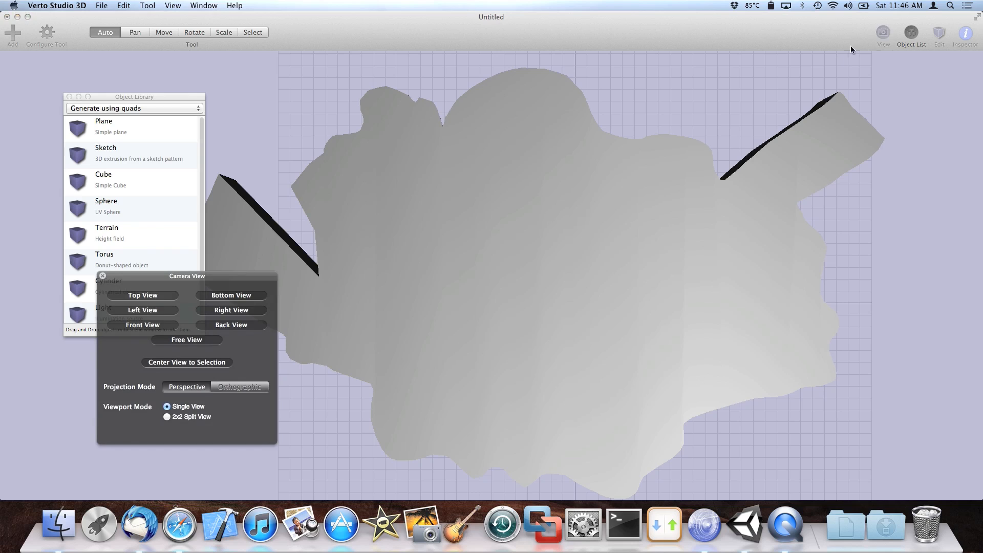
click(195, 340)
drag(102, 280, 118, 278)
click(99, 275)
Open the island for mesh editing from a low side view and box-select a vertical band of vertices on its side wall.
mouse_move(612, 139)
mouse_down()
mouse_move(564, 160)
mouse_move(533, 114)
mouse_move(548, 155)
mouse_move(492, 146)
mouse_move(465, 163)
mouse_move(496, 184)
mouse_move(598, 183)
mouse_move(630, 169)
mouse_up()
click(638, 232)
double_click(638, 227)
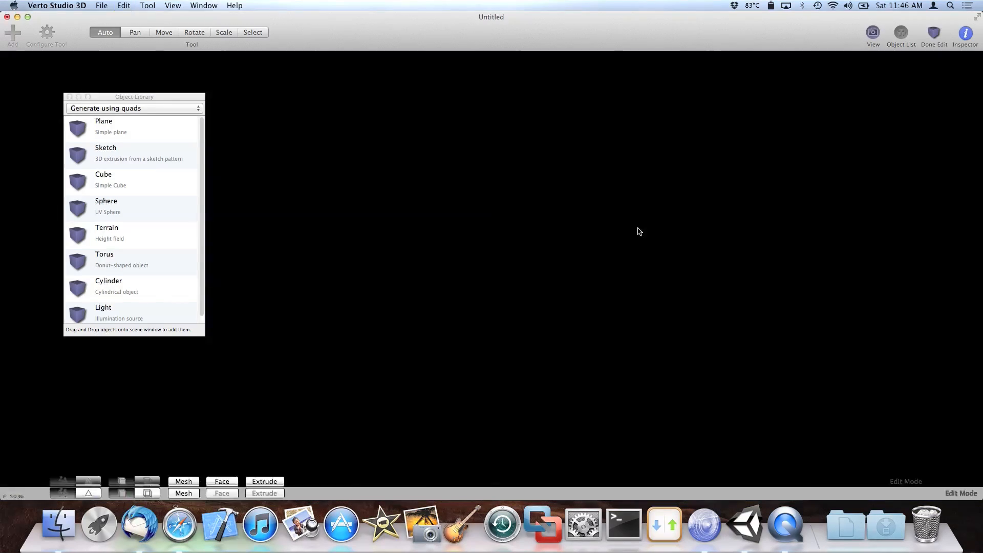
drag(638, 227, 459, 316)
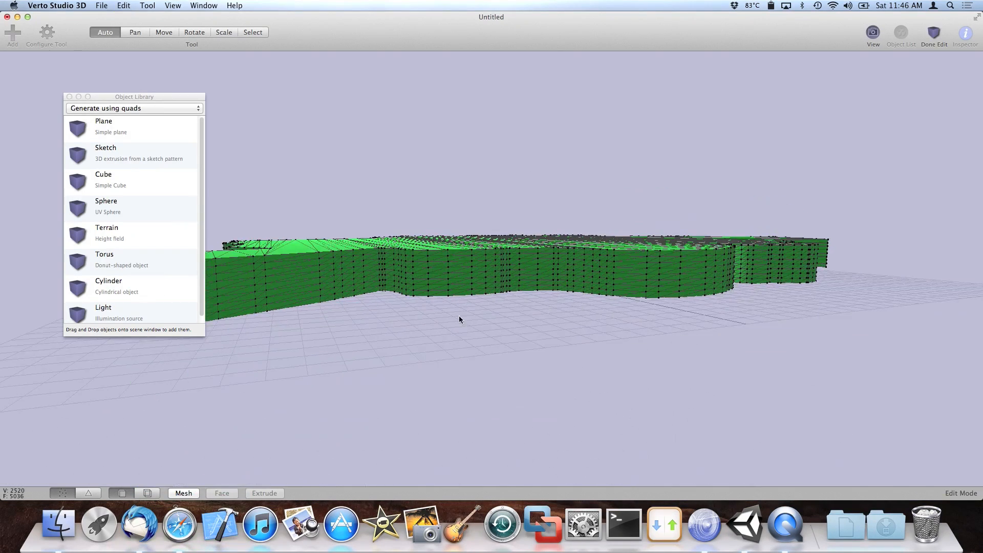
click(256, 32)
drag(445, 215, 487, 324)
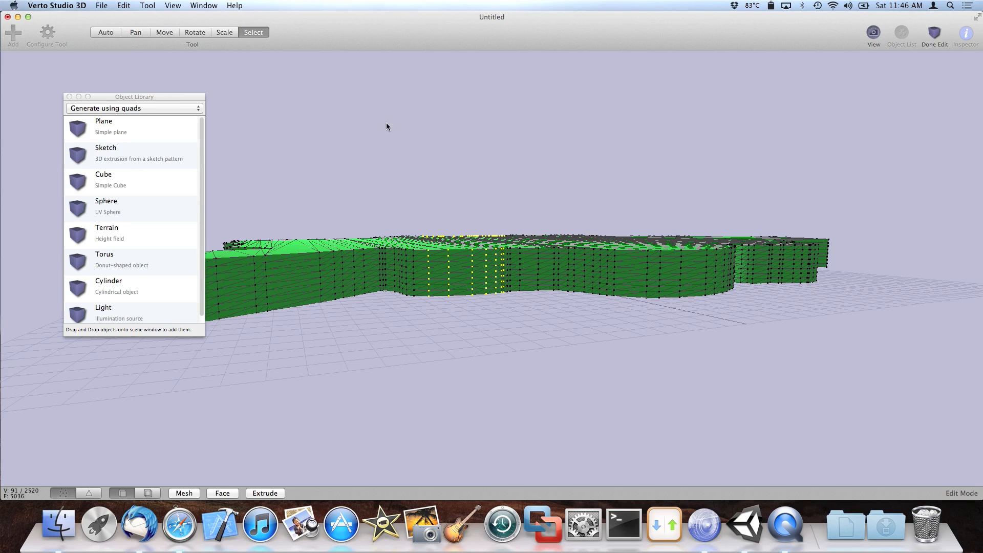
Select all of the island's vertices, smooth the mesh faces twice, and leave edit mode.
drag(125, 43, 123, 36)
click(110, 34)
drag(401, 120, 407, 142)
click(124, 5)
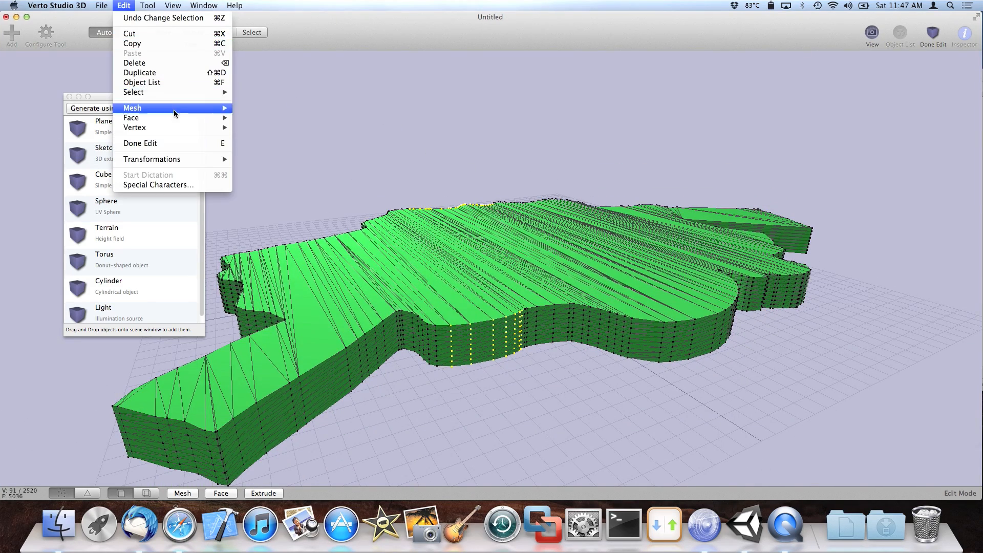
mouse_move(166, 94)
click(254, 94)
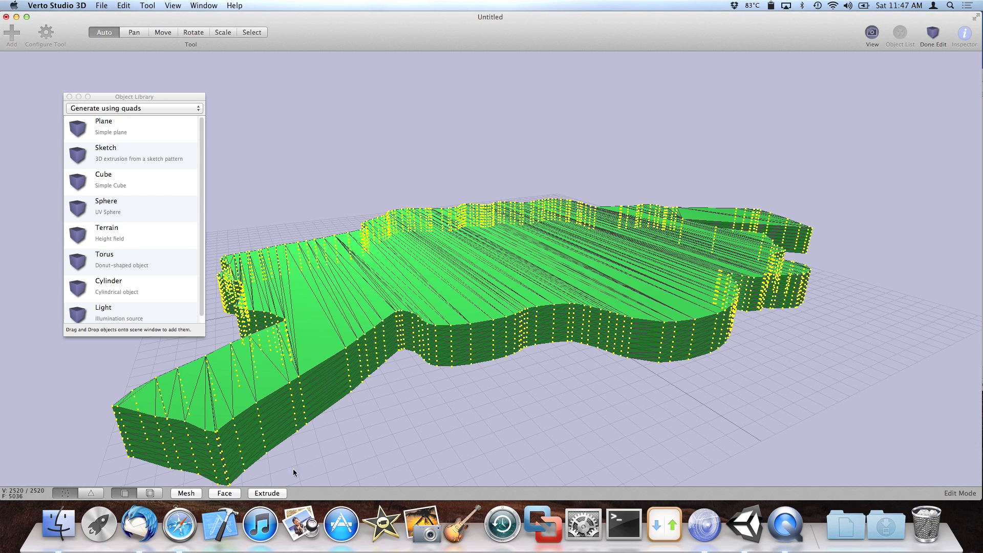
click(226, 493)
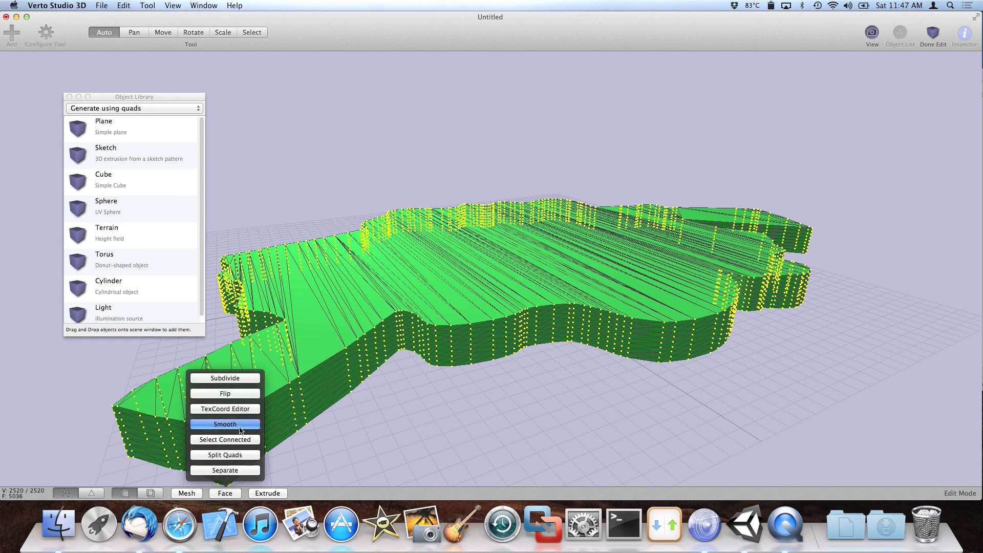
click(235, 426)
click(225, 493)
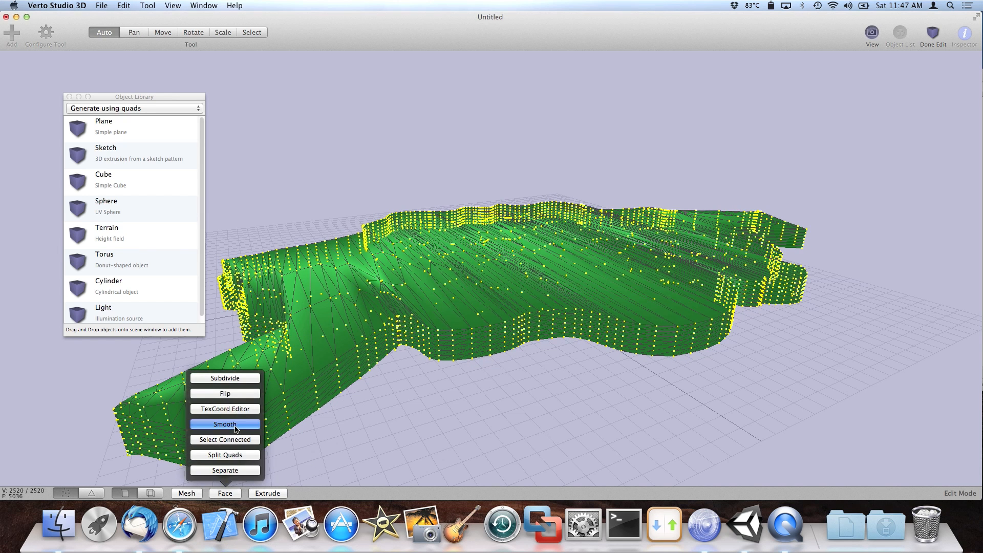
click(233, 427)
click(933, 31)
Examine the smoothed island's shading and vertex mesh in edit mode, and return to object mode.
drag(698, 118, 542, 267)
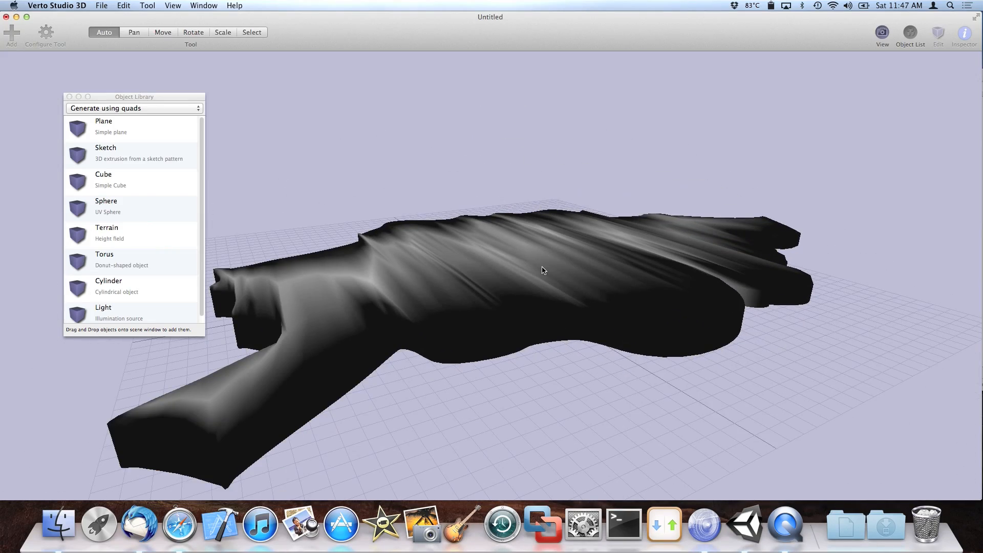
double_click(543, 268)
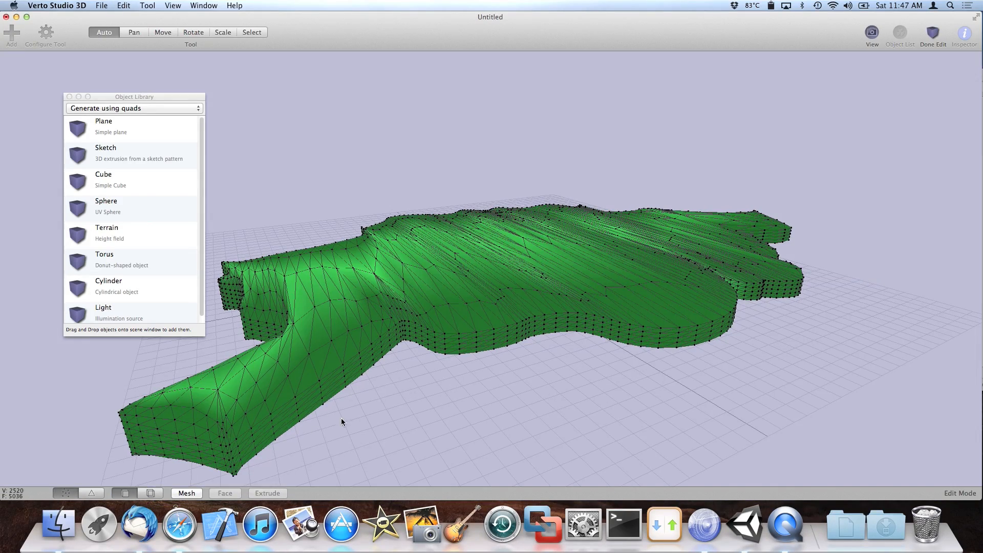
drag(377, 360, 253, 468)
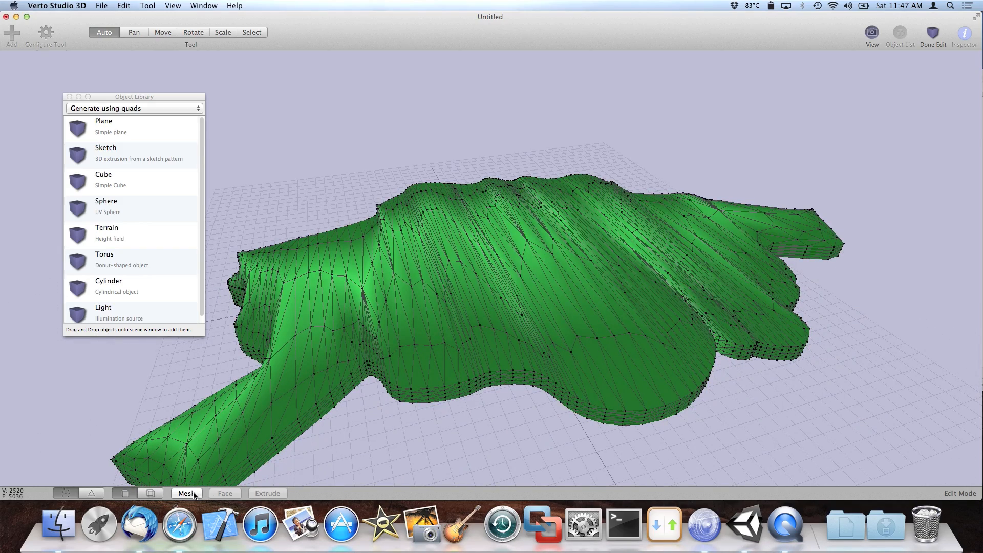
click(935, 31)
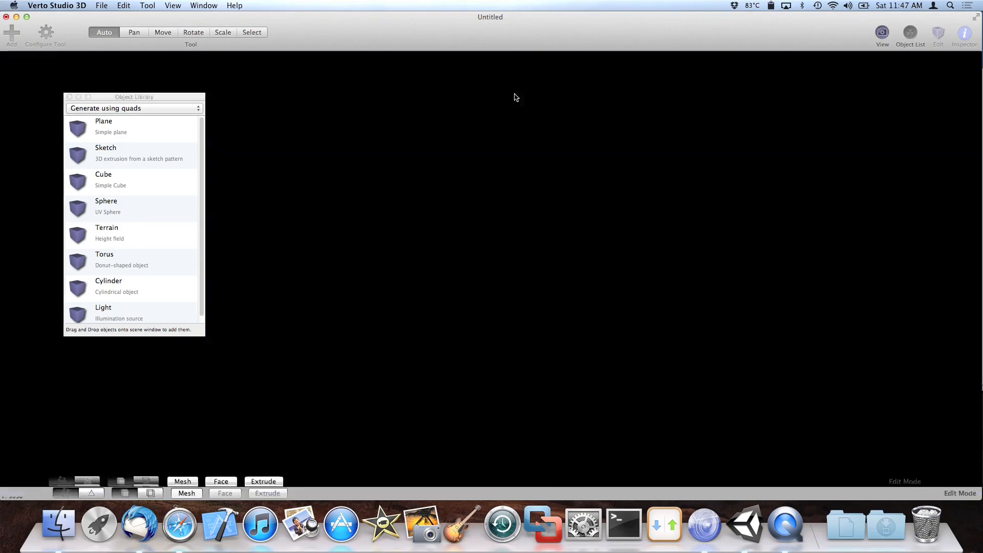
Close the object library and apply the brick image from the Finder textures folder to the island.
click(69, 97)
drag(368, 150, 375, 122)
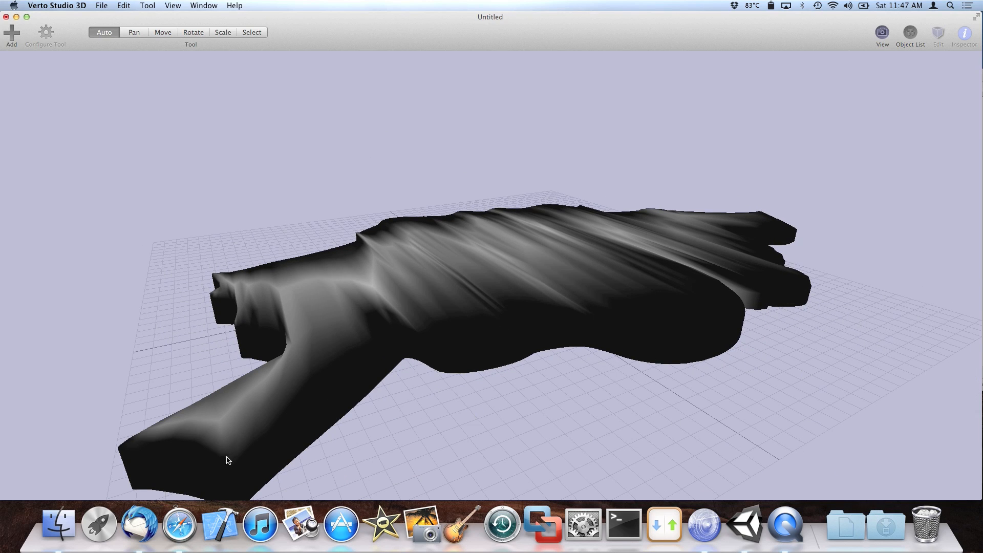
click(71, 538)
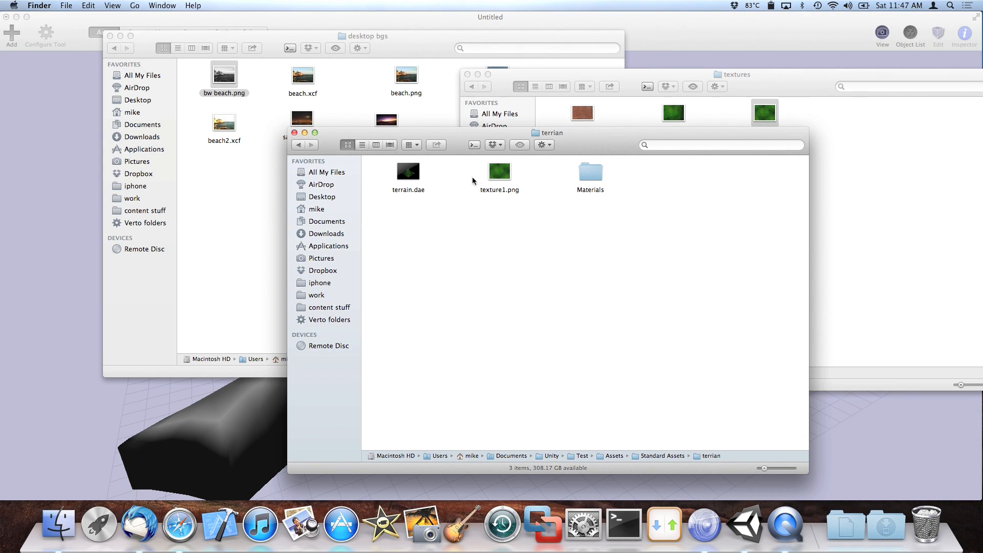
click(652, 89)
drag(588, 131, 523, 228)
scroll(520, 175, up, 5)
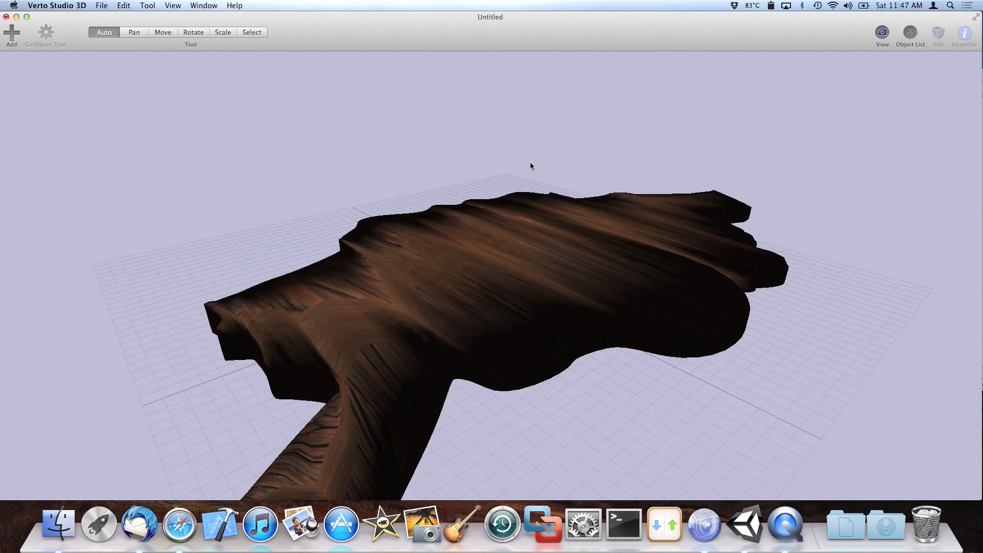
Check the brick-textured island's mesh in edit mode from a higher angle, and leave edit mode.
drag(523, 184, 525, 252)
click(524, 257)
key(Tab)
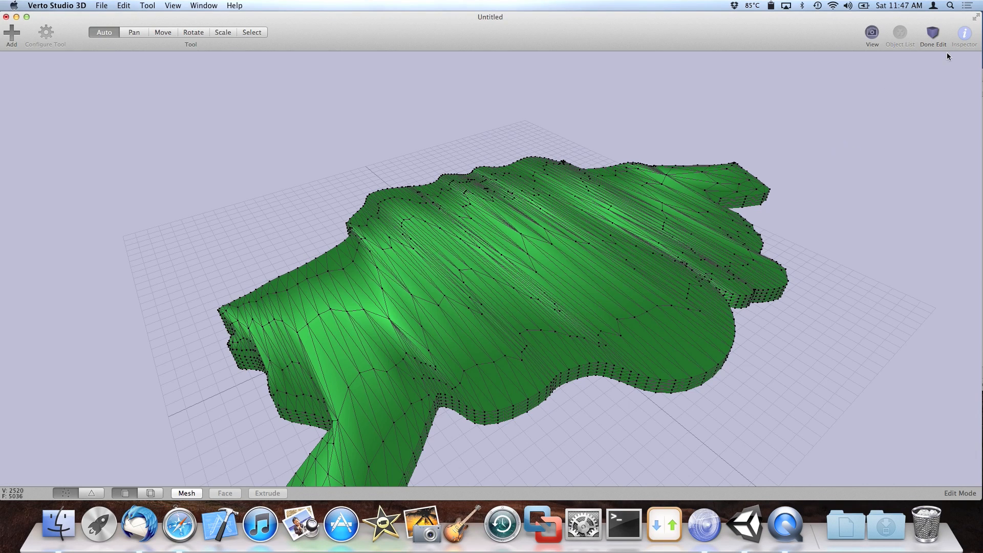
click(930, 35)
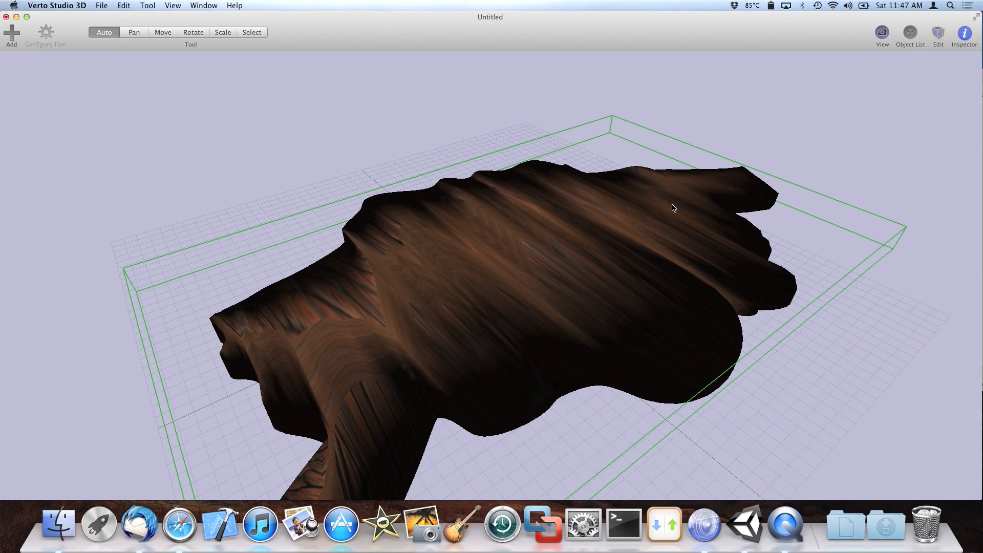
Set the sketch material's ambient R, G and B values to .6 and close the Inspector.
click(964, 34)
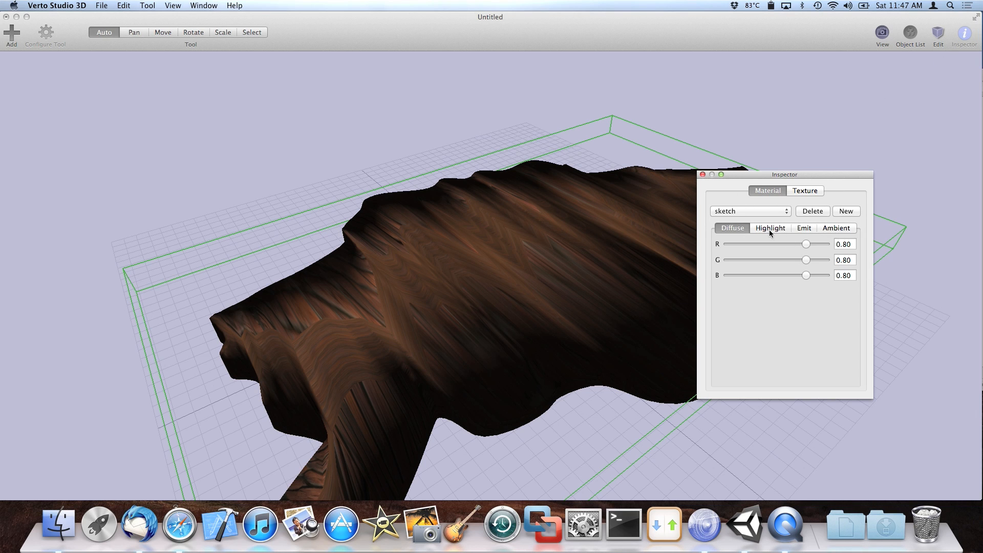
click(838, 229)
text(.76)
key(Tab)
text(.6)
key(Tab)
text(.6)
key(Tab)
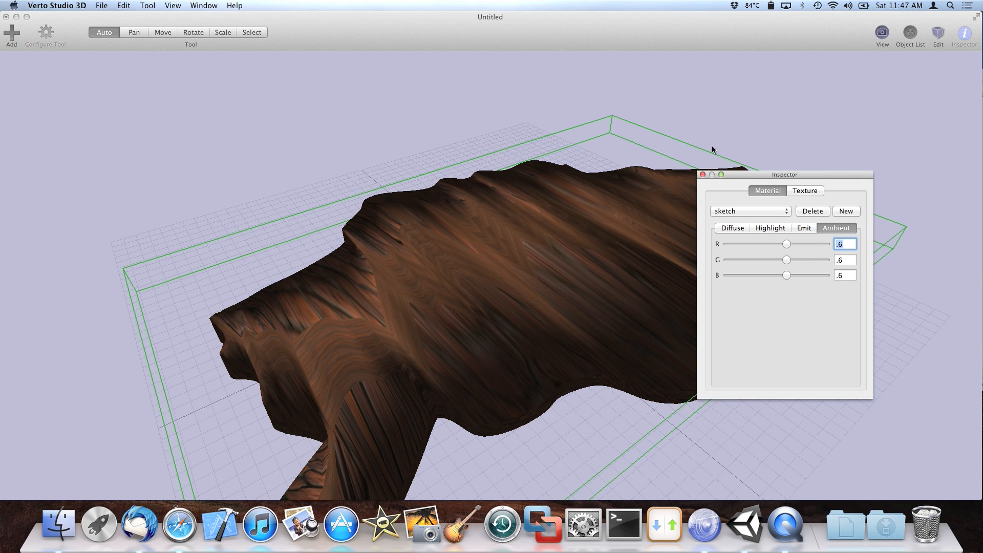
click(703, 175)
drag(693, 201, 737, 118)
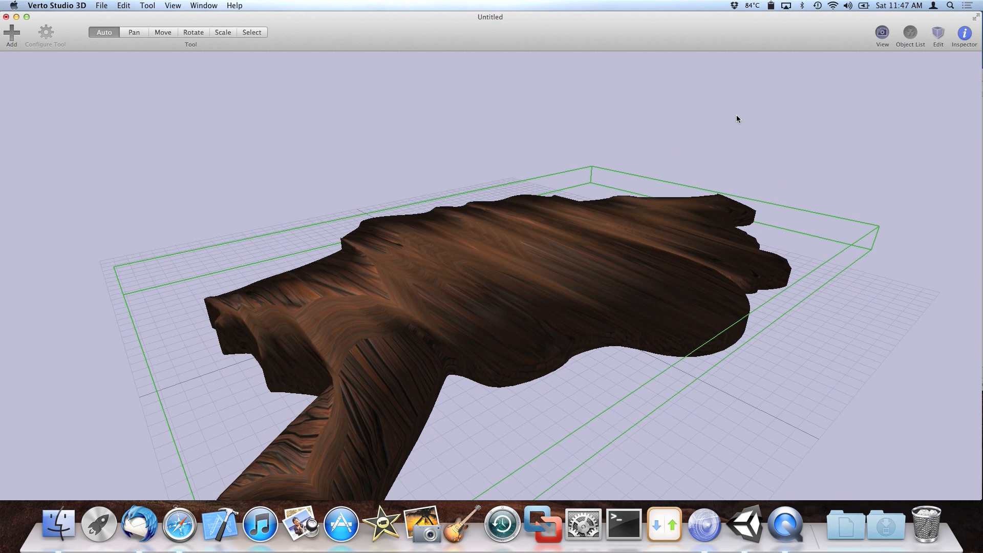
Open the island for mesh editing and select all of its vertices.
click(938, 32)
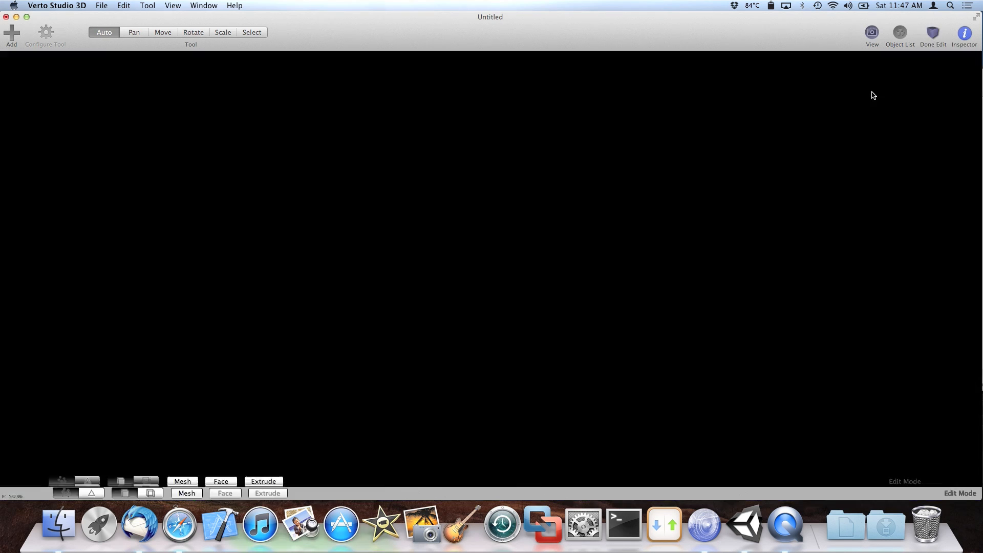
click(144, 5)
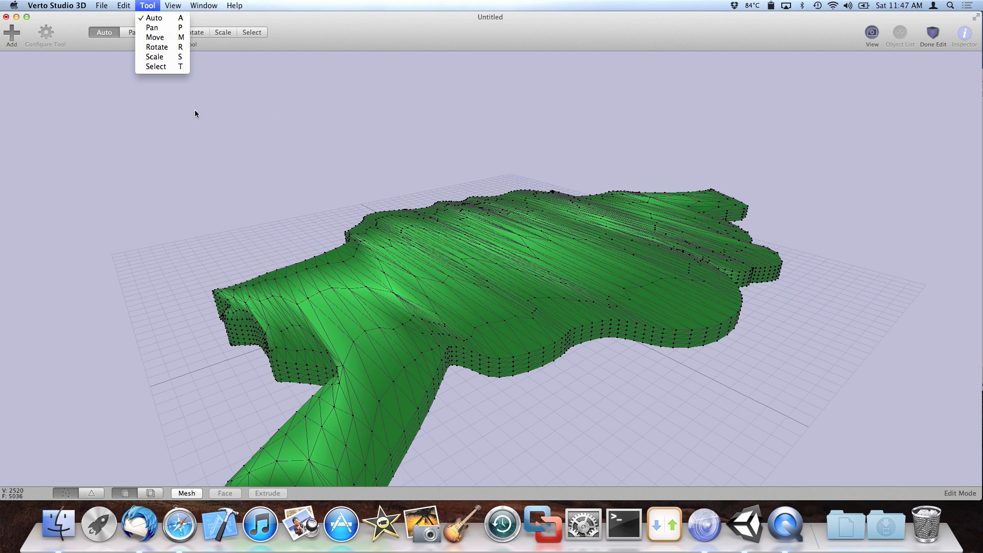
mouse_move(132, 5)
mouse_move(175, 113)
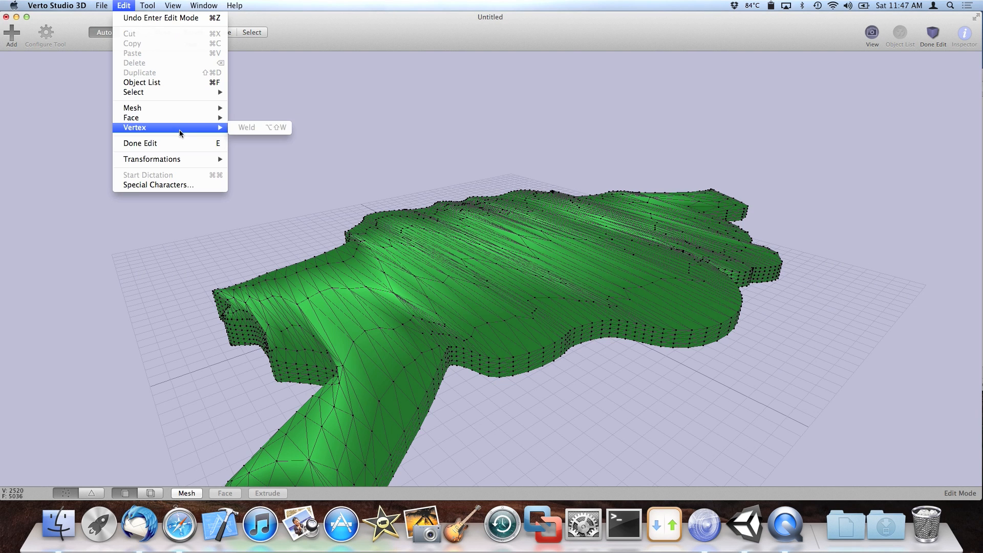
mouse_move(173, 96)
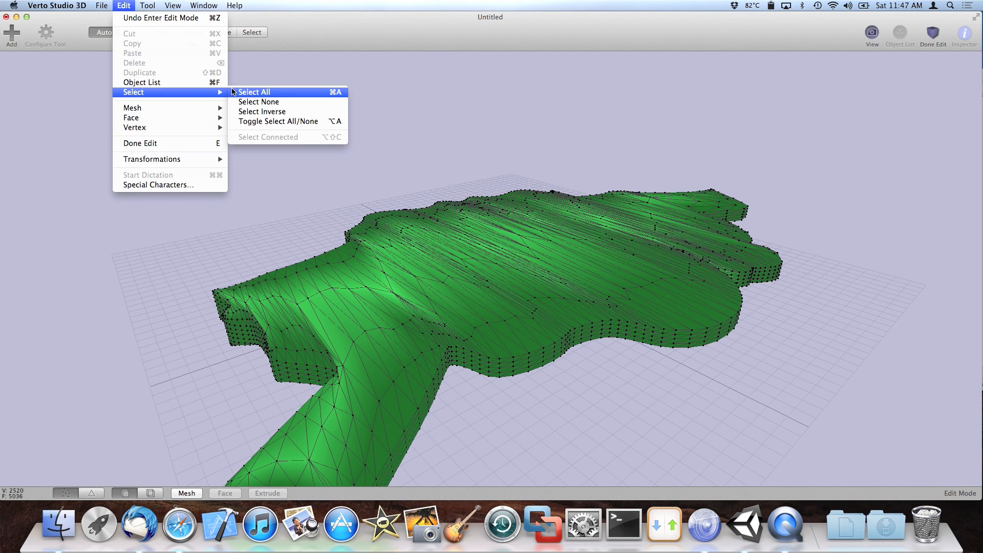
click(253, 93)
Apply a screen projection map to the island's texture coordinates from the current perspective view.
click(226, 493)
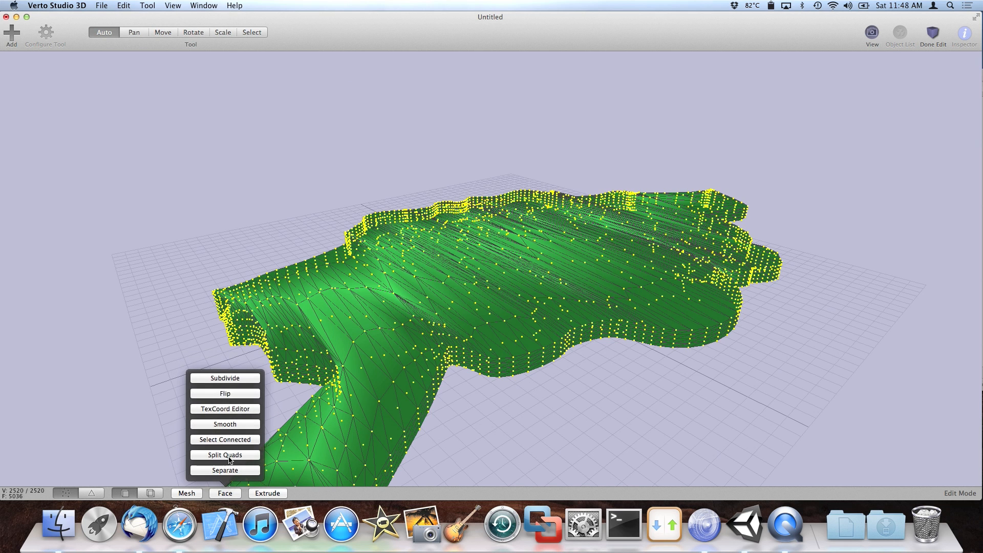
click(239, 410)
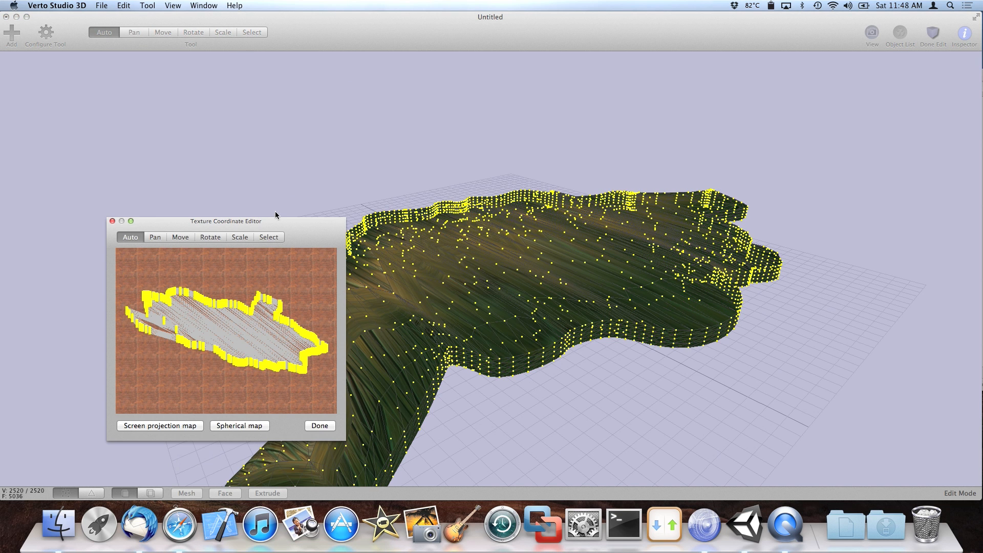
click(129, 303)
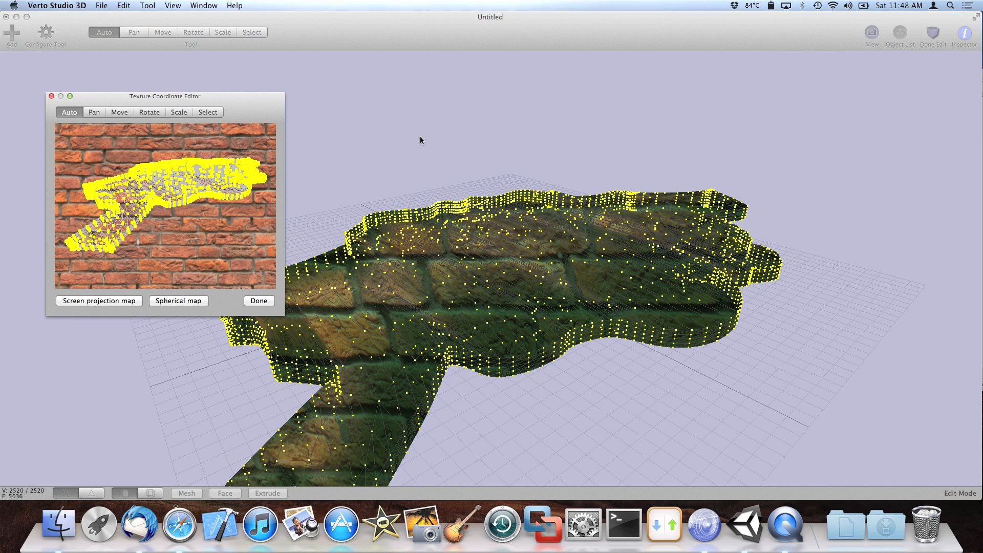
click(259, 302)
Project the island's texture coordinates from the Top View with a screen projection map, leave edit mode and dismiss the camera settings.
click(872, 33)
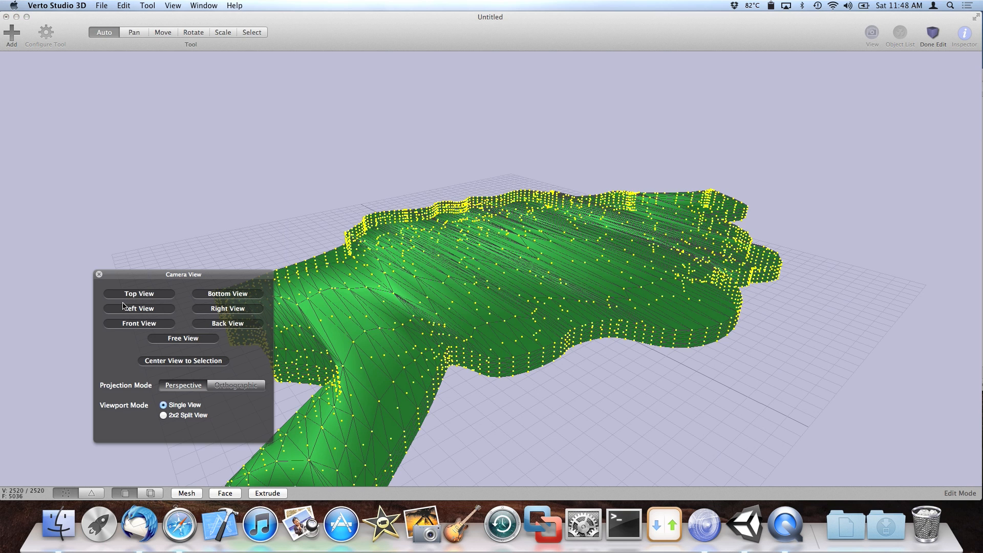
click(149, 294)
click(224, 499)
click(229, 493)
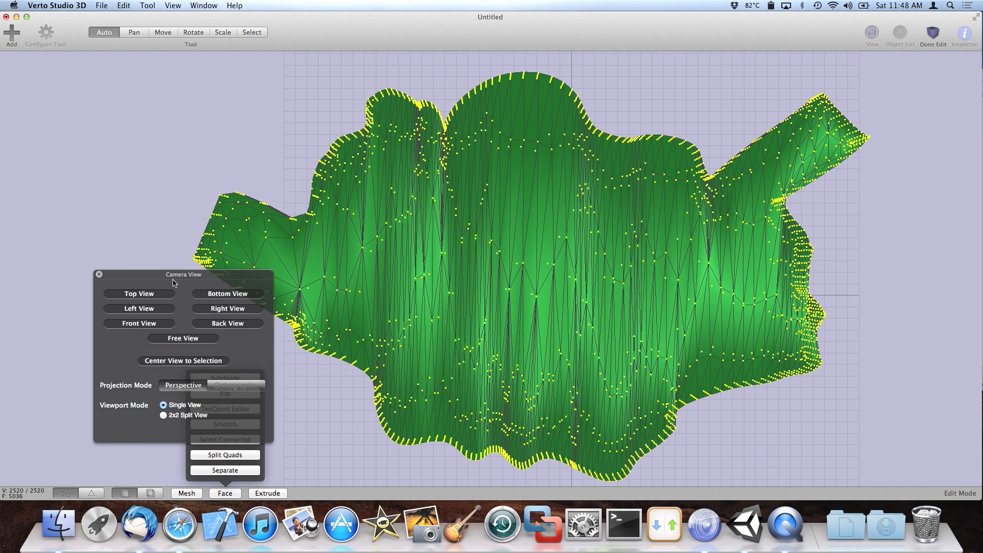
drag(173, 282, 143, 171)
click(225, 409)
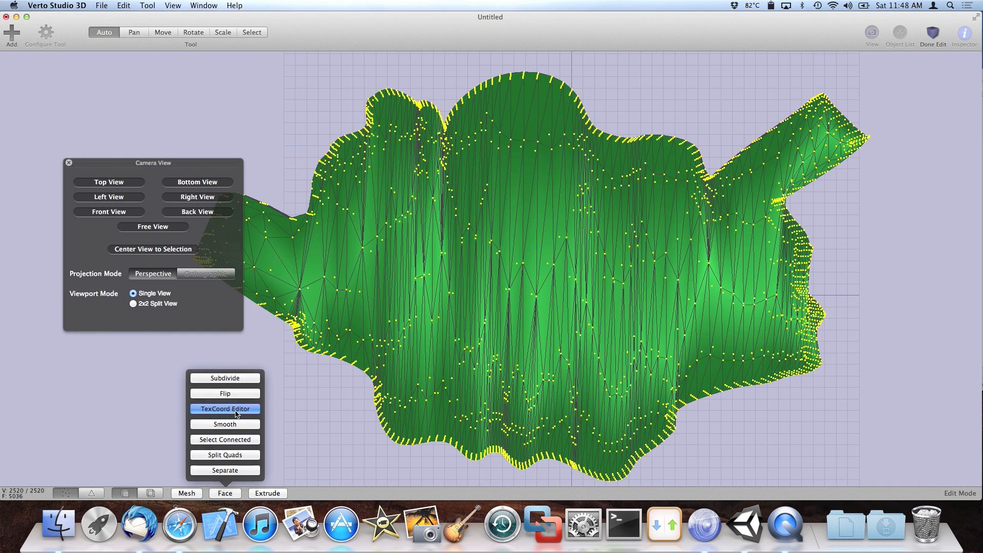
click(115, 306)
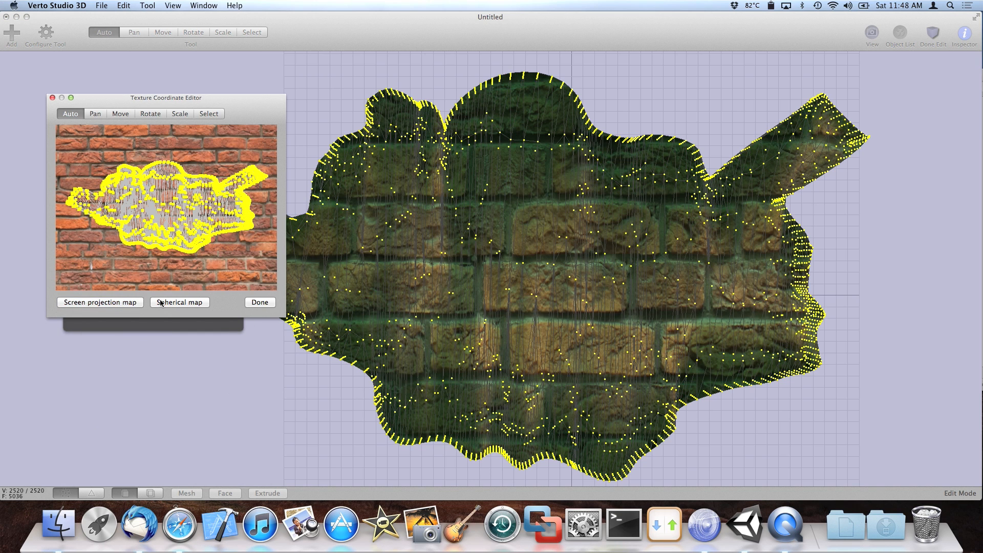
click(261, 302)
click(928, 34)
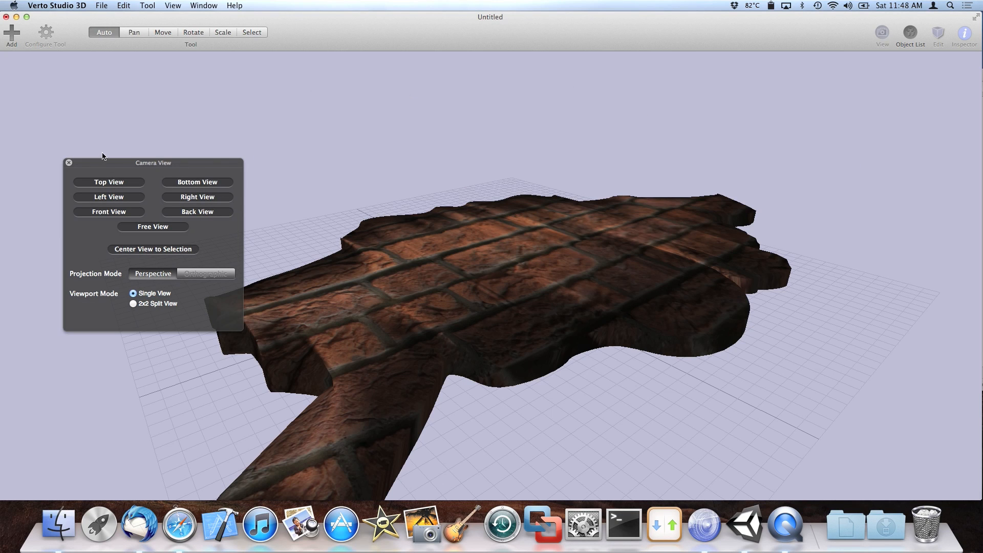
click(69, 162)
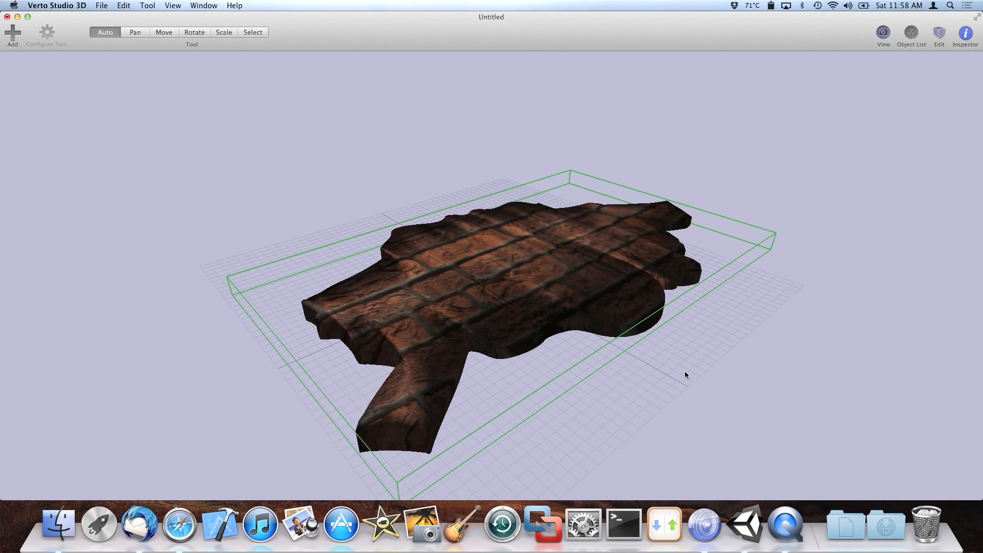
Open the brick-textured island for mesh editing again and view it closer from a low angle.
click(674, 376)
mouse_move(660, 374)
mouse_down()
mouse_move(667, 381)
mouse_move(659, 380)
mouse_up()
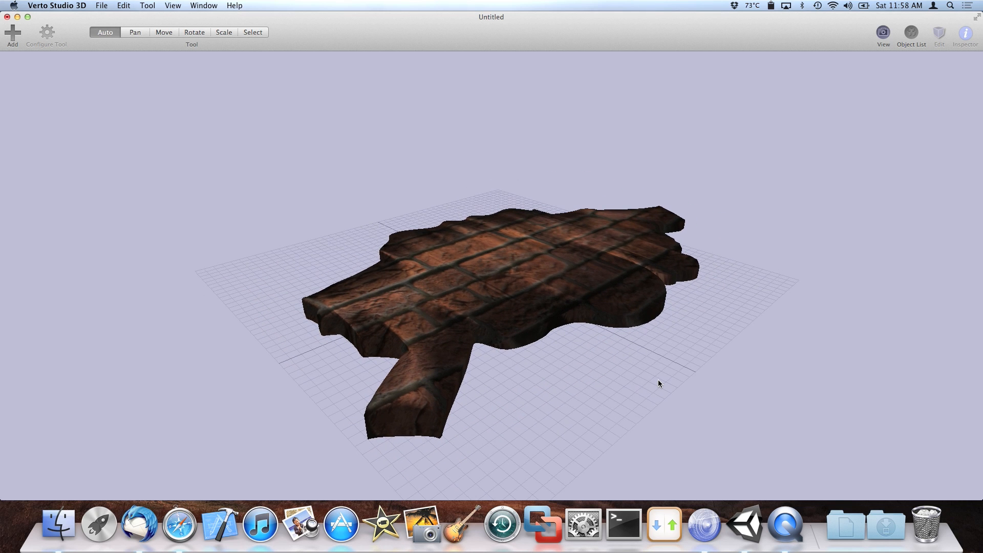
drag(500, 233, 657, 333)
click(515, 274)
key(super+e)
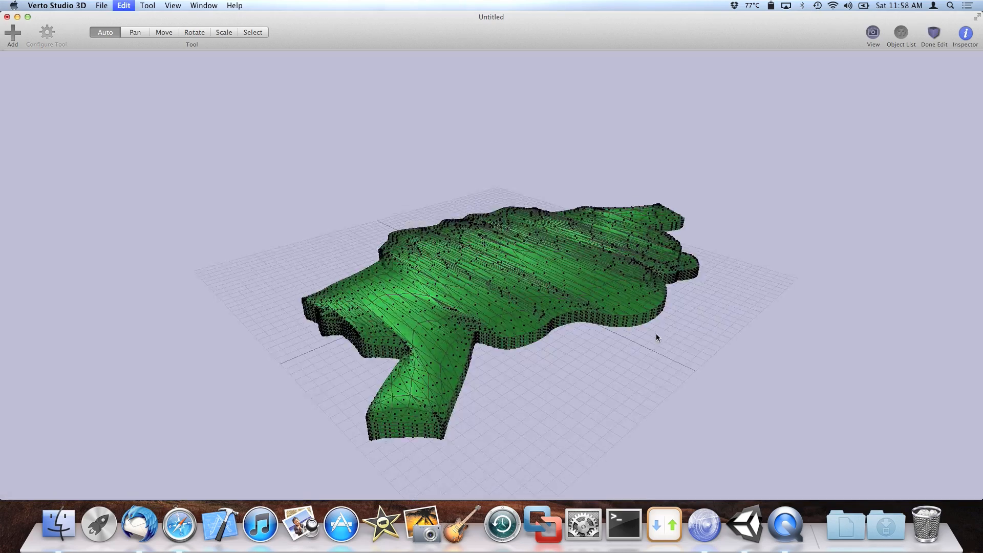
scroll(656, 333, up, 5)
drag(678, 310, 314, 455)
Restore the displaced document window to full size and switch the mesh back to its default selection visibility mode.
drag(109, 493, 100, 493)
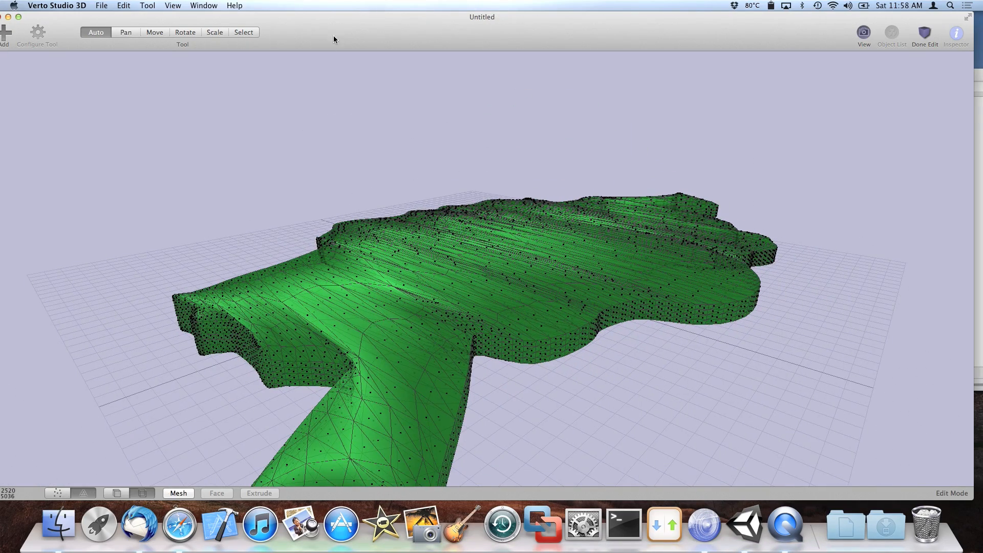
drag(333, 35, 383, 47)
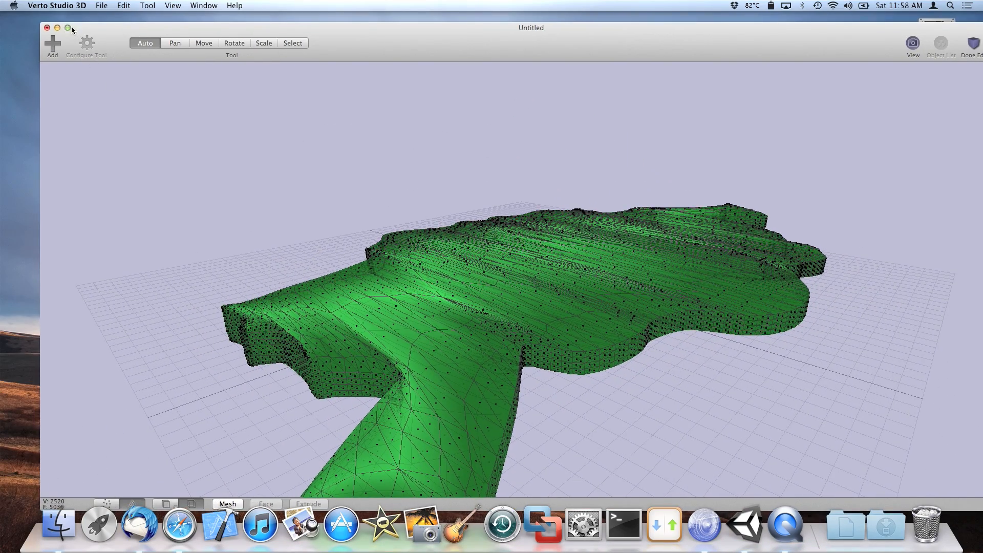
click(69, 27)
click(136, 492)
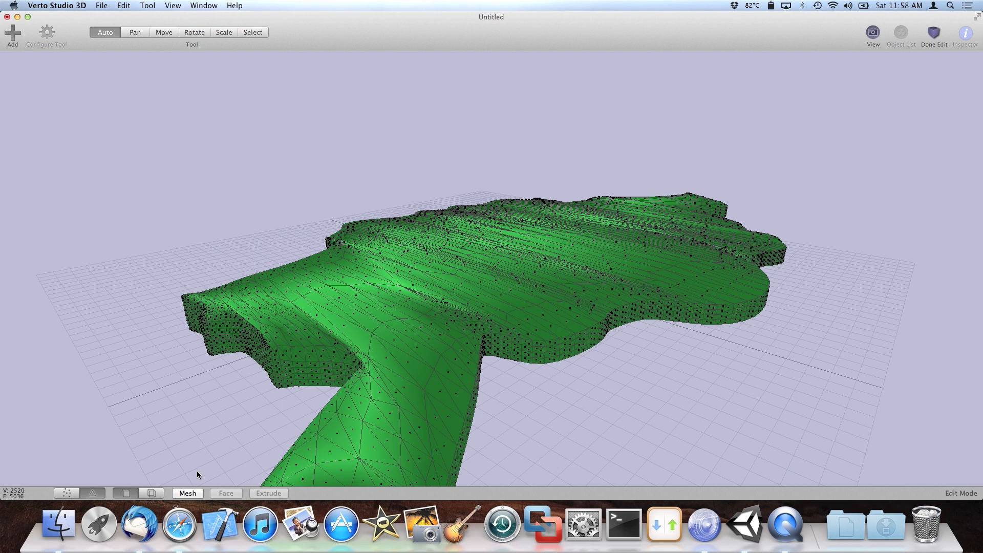
Apply flat shading to the island mesh with a minimum angle of 45.0, leave edit mode and view the textured result.
click(197, 493)
click(187, 462)
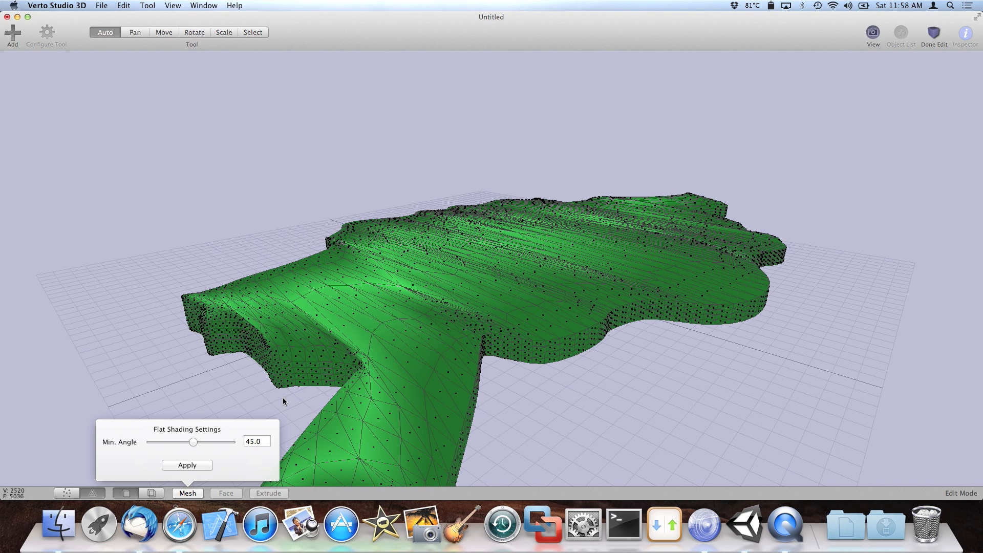
click(190, 465)
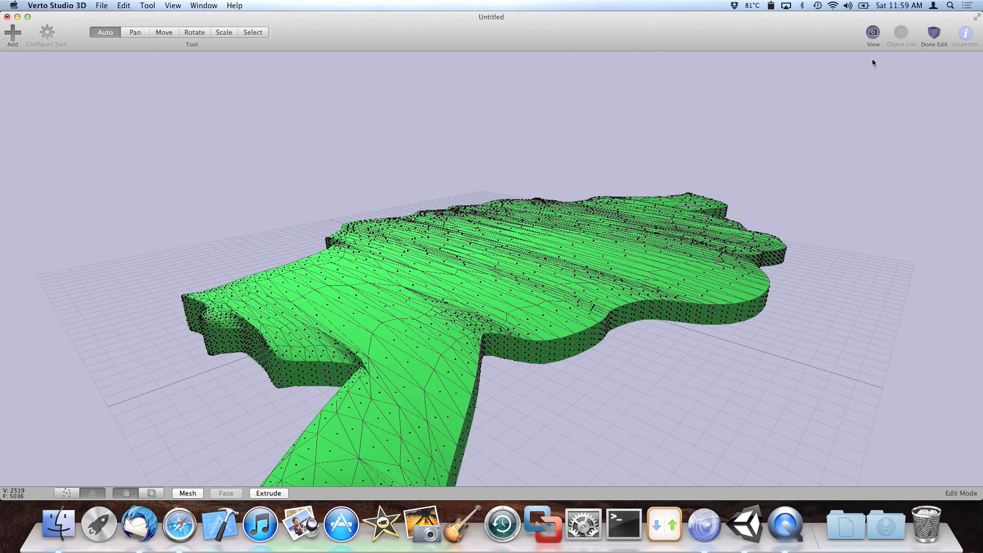
click(929, 34)
drag(794, 205, 757, 306)
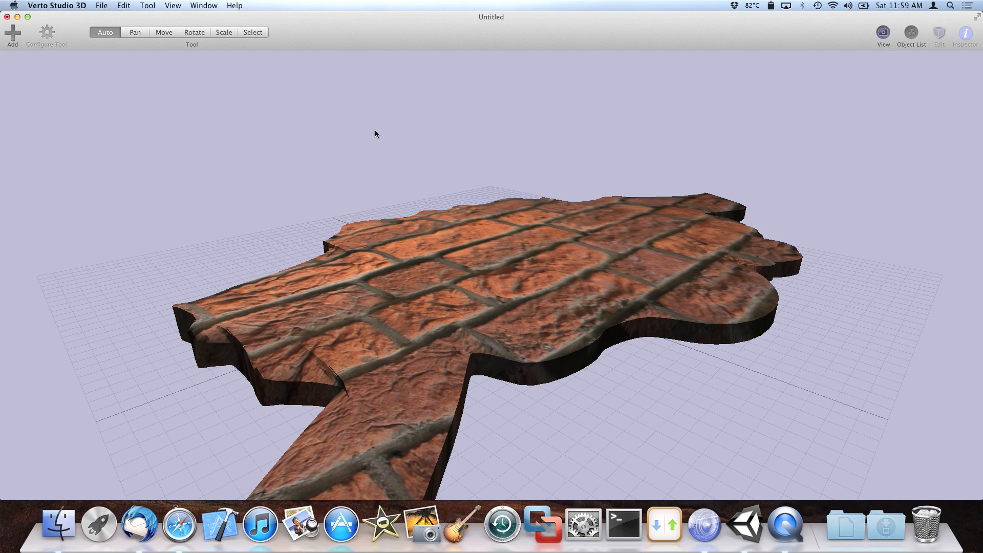
Export the scene as an OBJ file named platform_a in the Standard Assets folder, replacing the existing version.
click(102, 5)
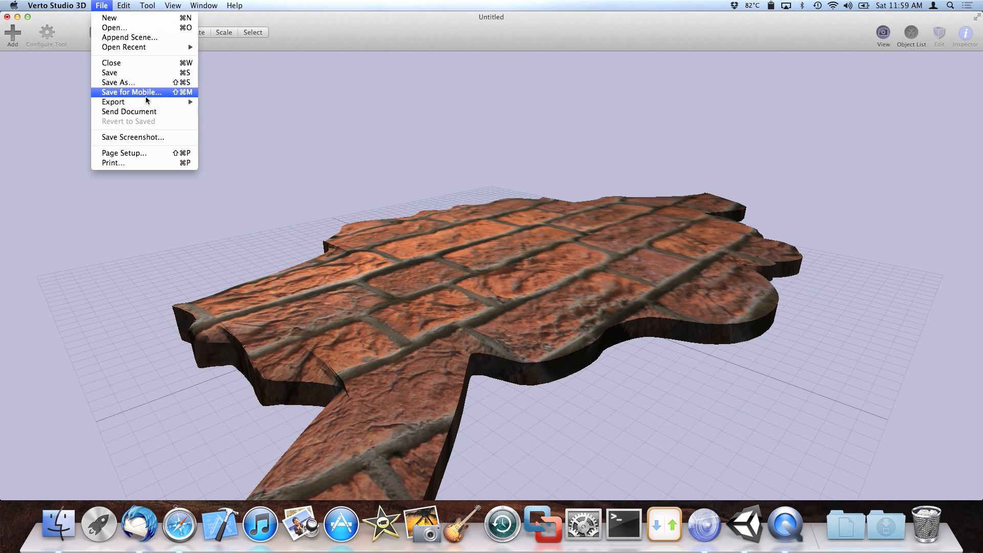
mouse_move(148, 103)
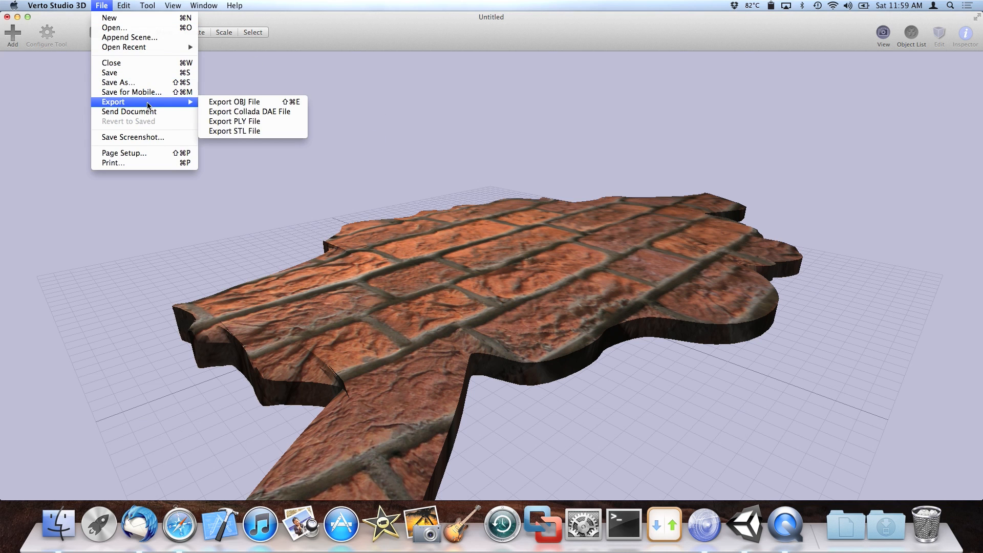
click(244, 101)
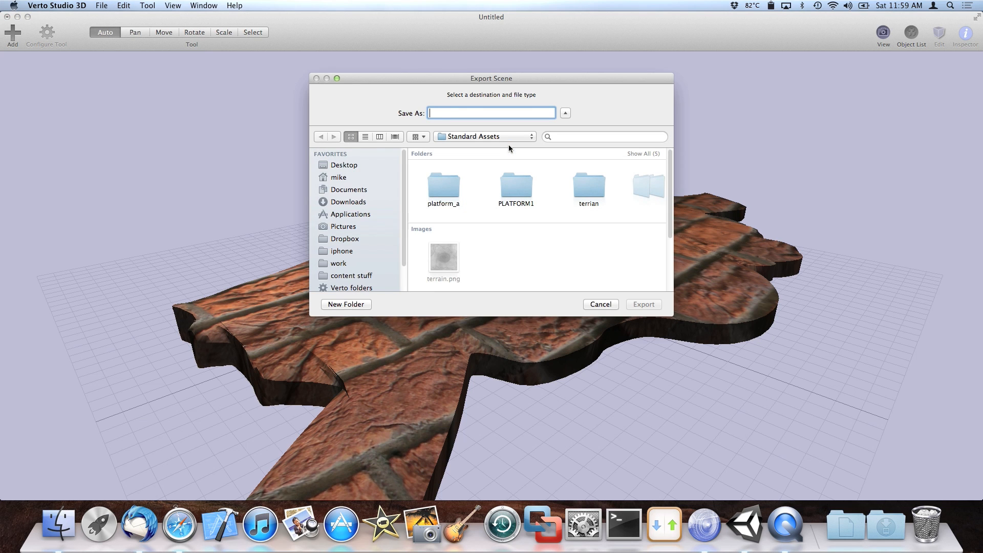
text(platform_a)
key(Return)
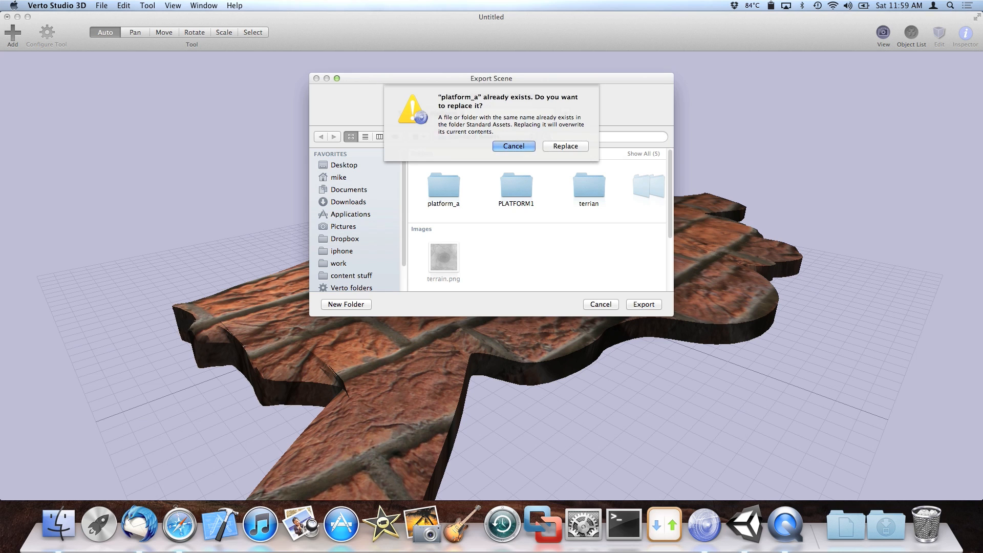
click(567, 147)
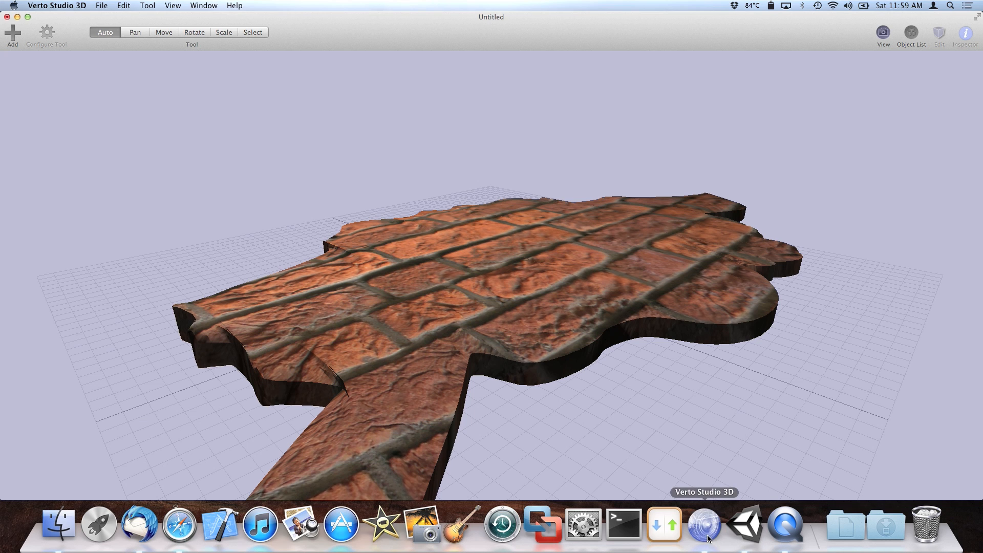
Switch to Unity, place the platform_a model in the scene over the terrain and frame it.
click(744, 537)
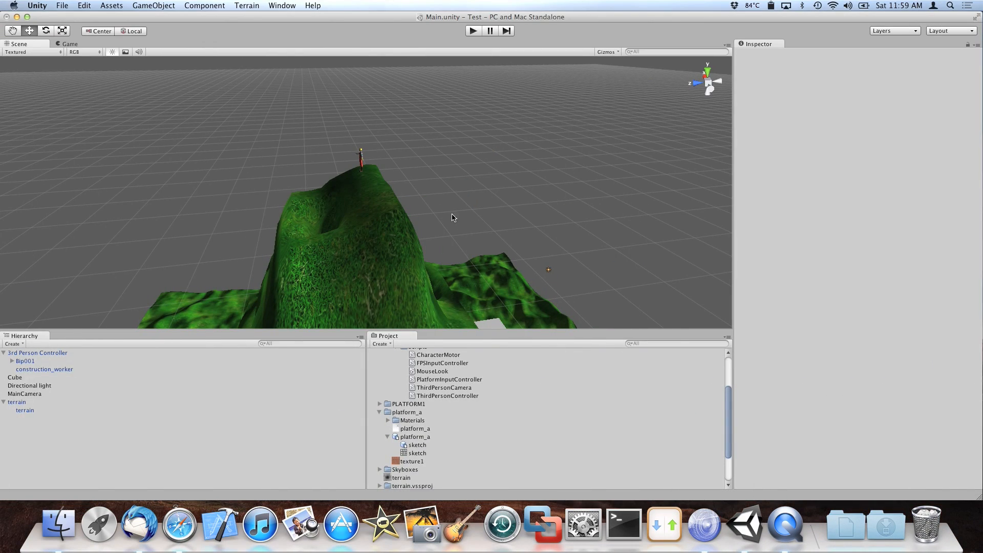
scroll(558, 409, down, 3)
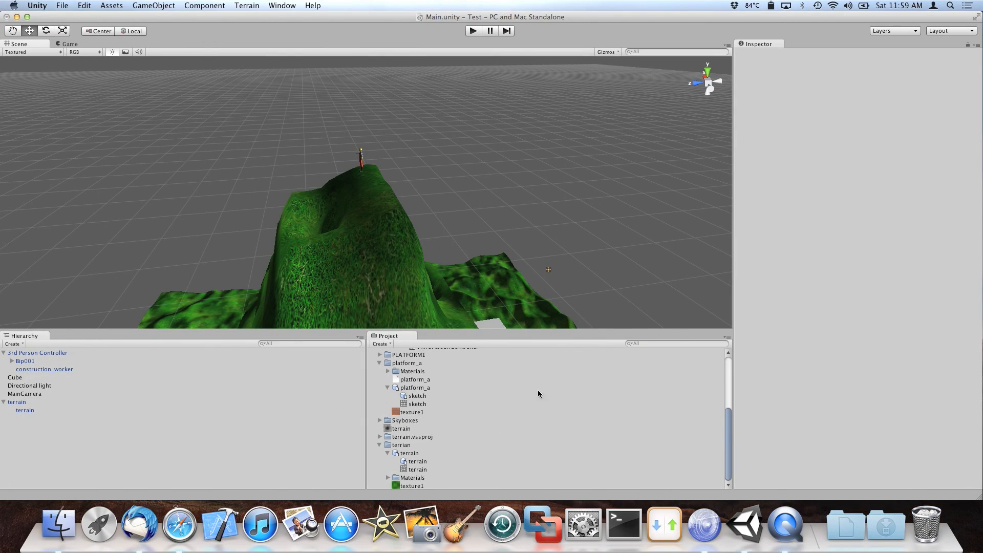
mouse_move(421, 396)
mouse_down()
mouse_move(468, 213)
mouse_move(483, 246)
mouse_up()
click(422, 388)
key(f)
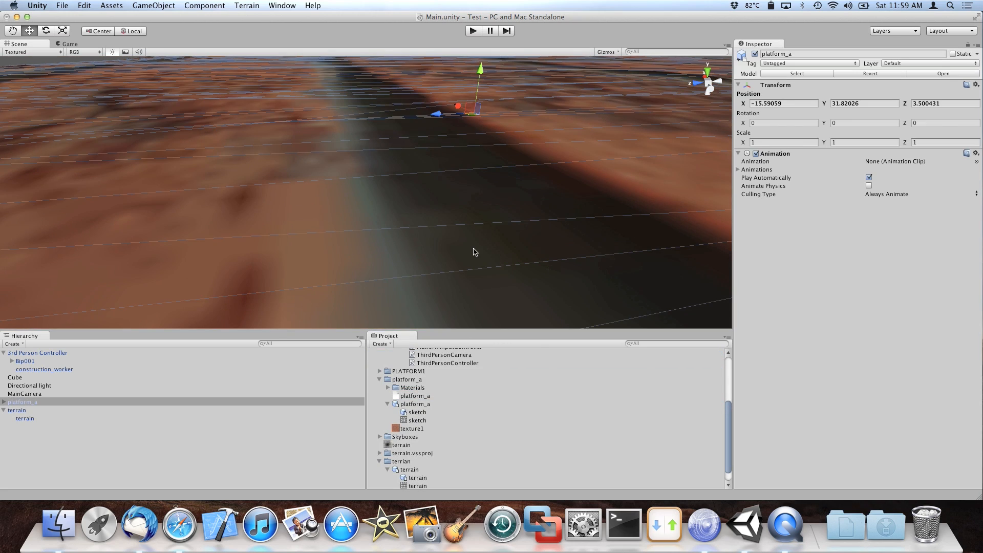
scroll(507, 210, down, 15)
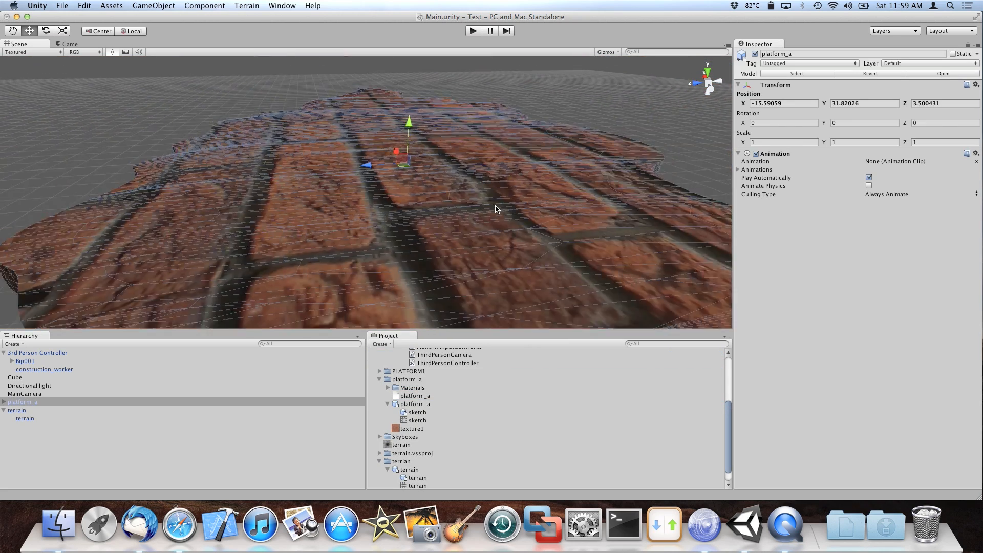
scroll(476, 213, up, 3)
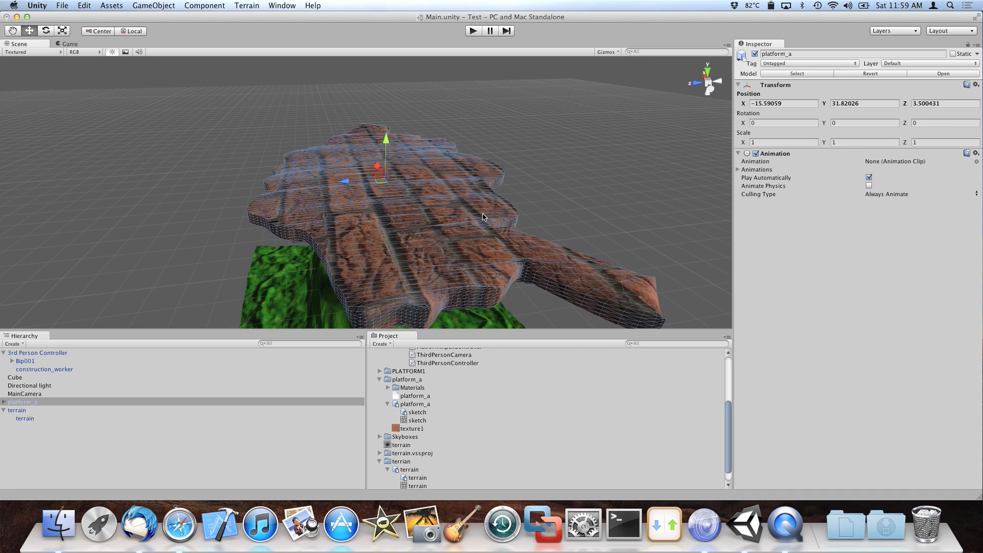
Add a Mesh Collider component to the platform_a object.
click(322, 6)
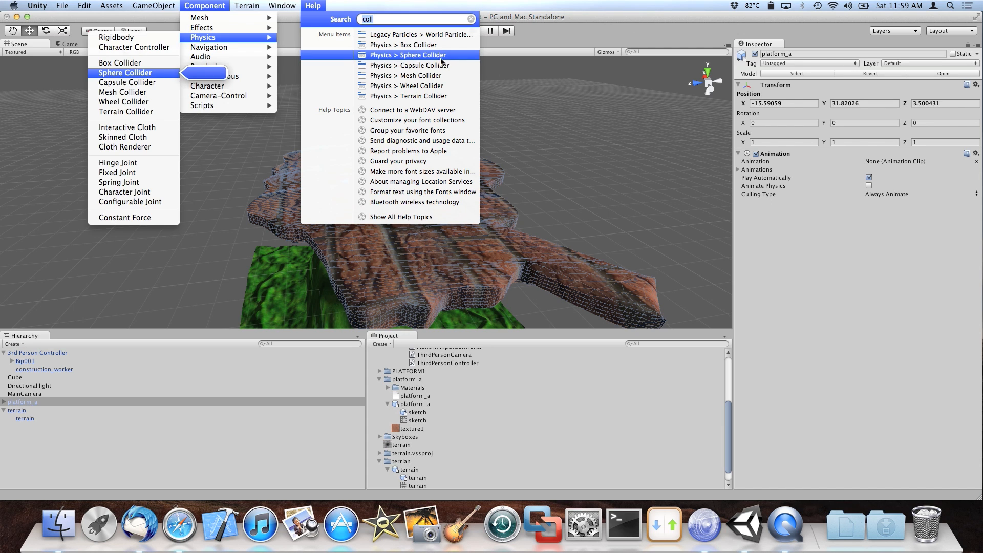
mouse_move(437, 77)
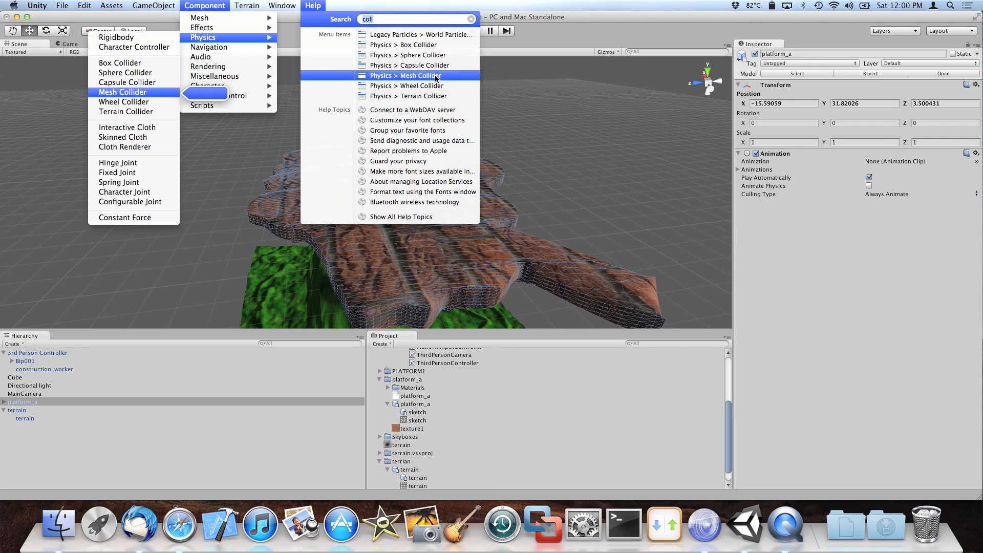
click(437, 77)
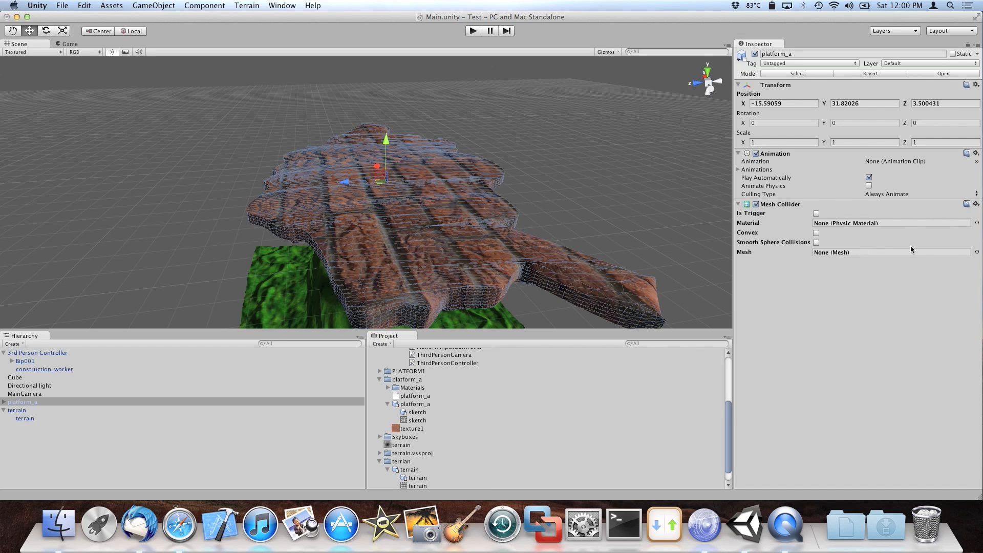
Try the PLATFORM1 sketch mesh as the collision mesh of platform_a.
click(977, 253)
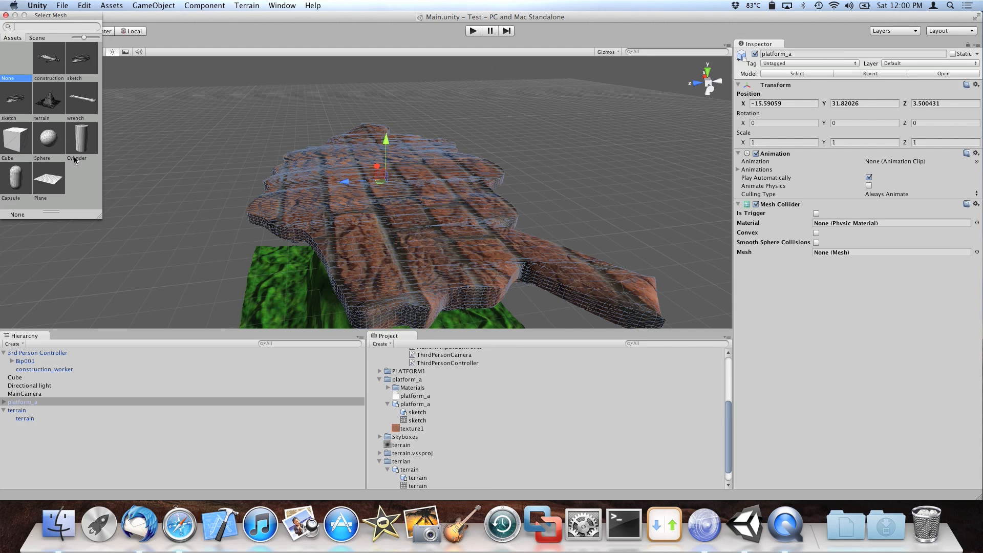
click(20, 110)
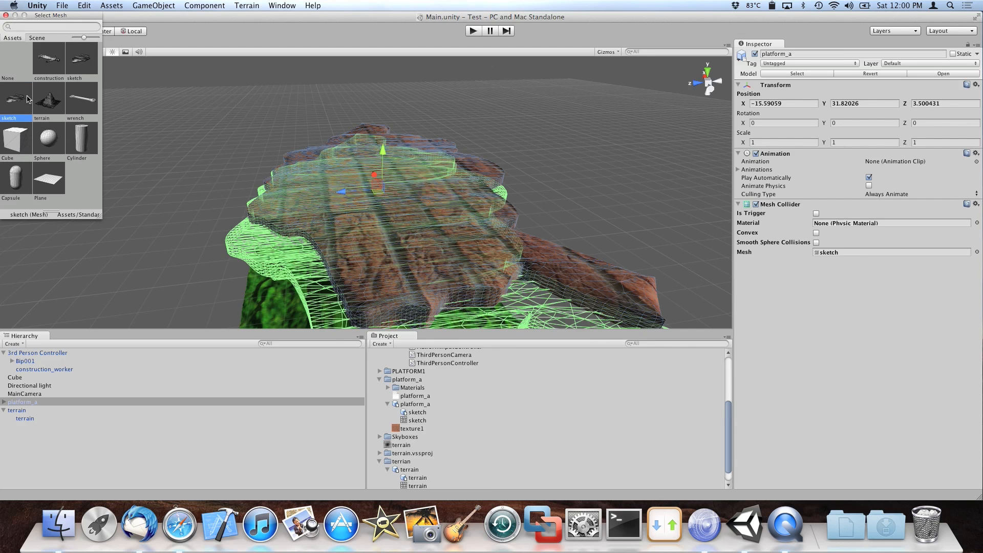
click(6, 15)
Set the position of platform_a to 0, 0, 0.
scroll(506, 124, down, 3)
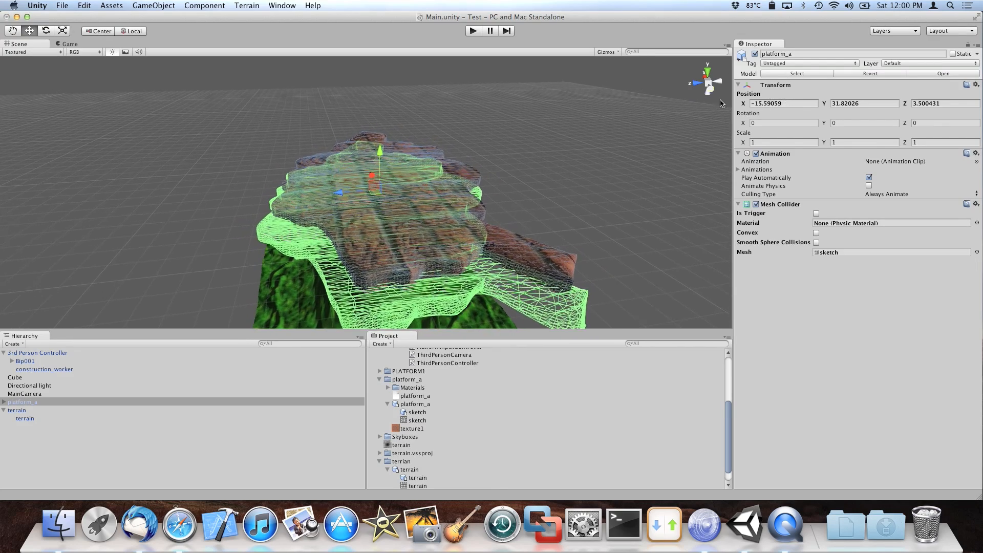
click(793, 103)
click(779, 103)
key(super+a)
text(0)
key(Tab)
text(0)
key(Tab)
text(0)
Examine platform_a and its sketch child to compare their transforms and the collider's alignment with the visible brick mesh.
click(4, 402)
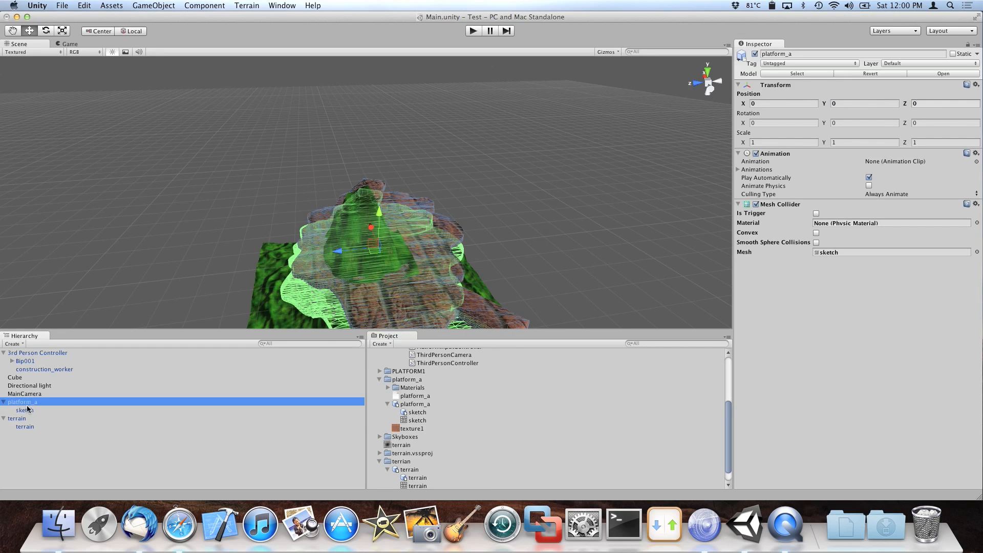
click(46, 408)
click(750, 104)
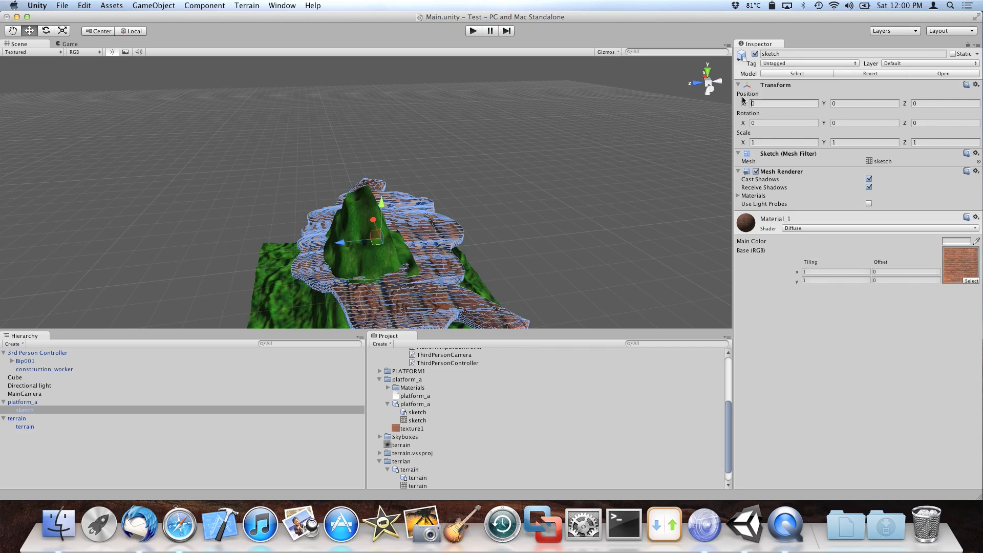
click(543, 217)
click(42, 403)
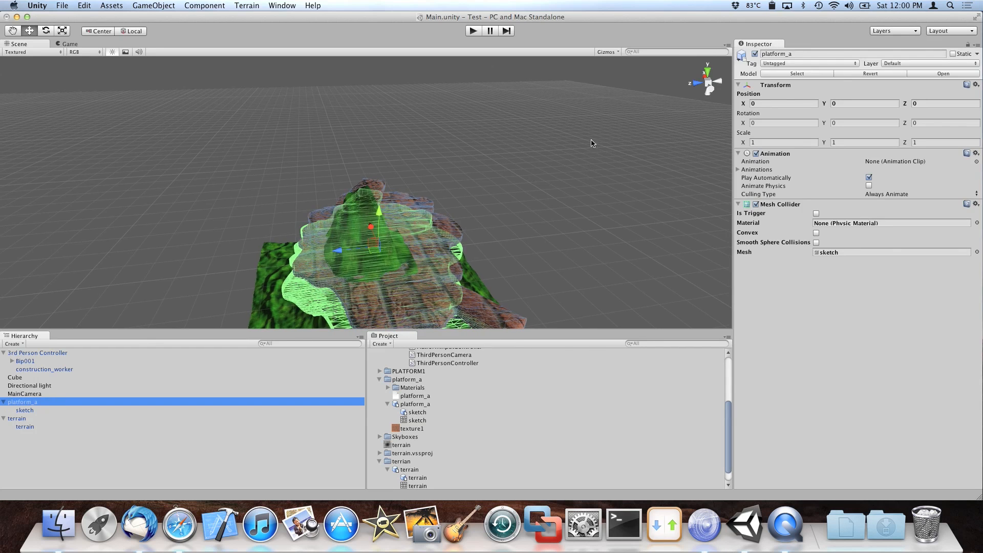
right_drag(504, 229, 510, 221)
drag(488, 245, 461, 288)
right_drag(433, 264, 415, 334)
scroll(419, 270, up, 3)
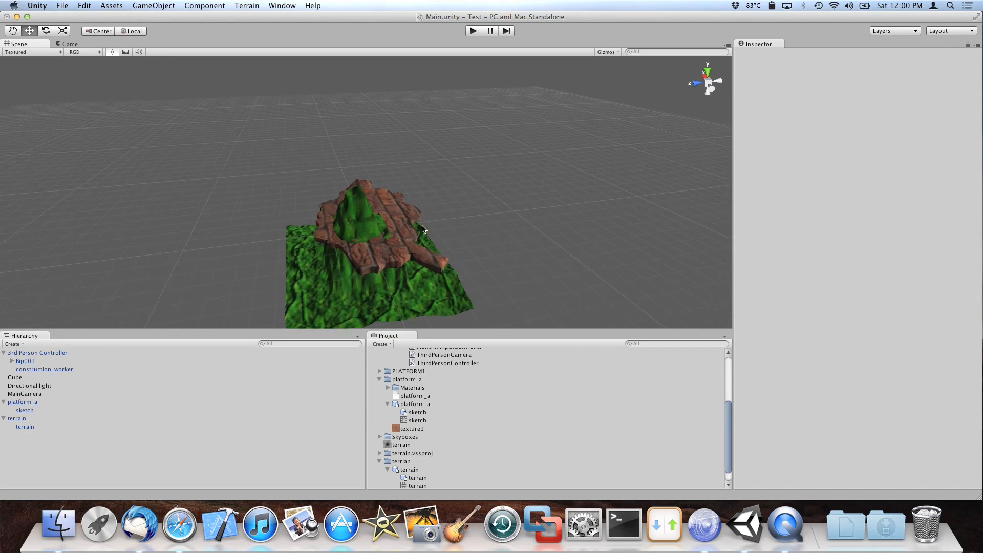
click(429, 257)
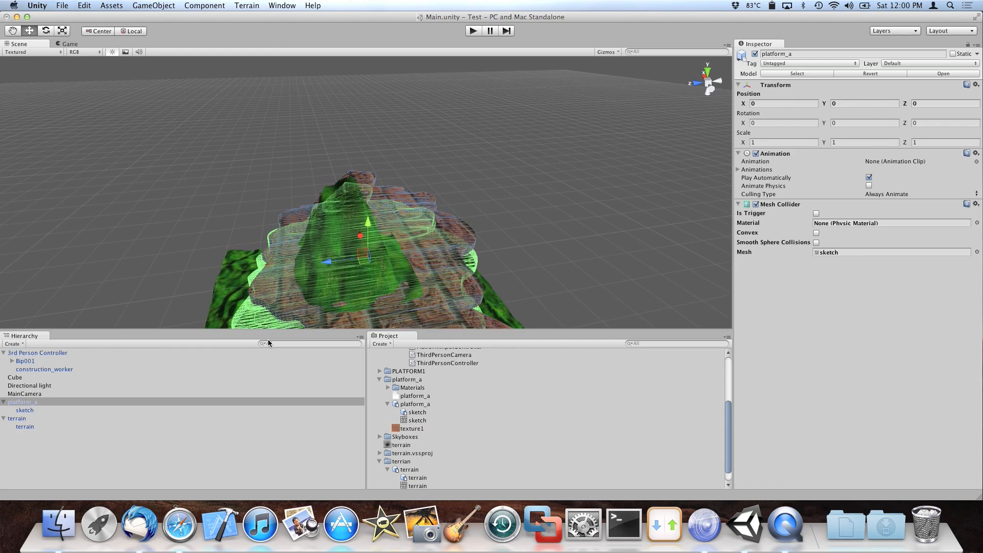
click(30, 410)
click(44, 400)
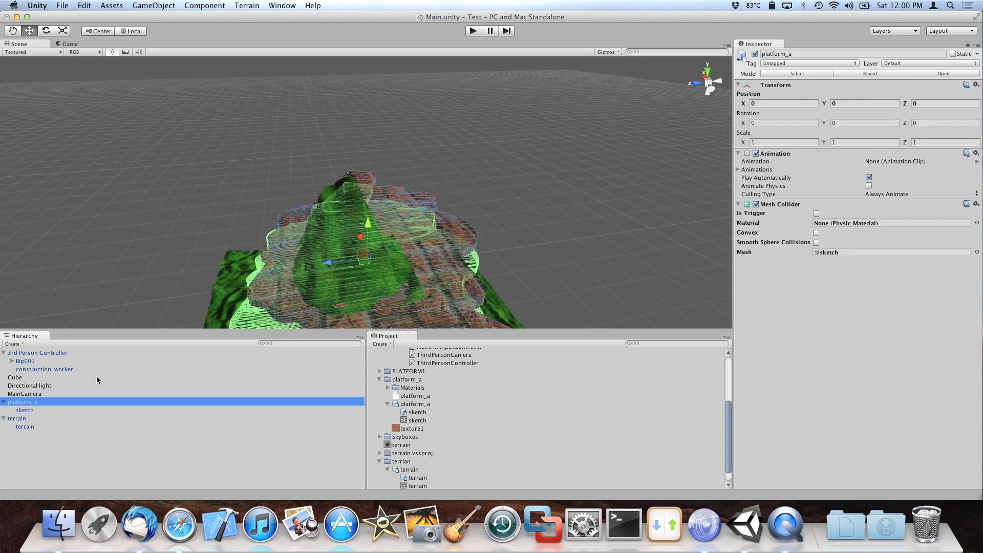
Locate the collider's current mesh asset and reassign the Mesh Collider to the other sketch mesh, belonging to platform_a.
click(900, 251)
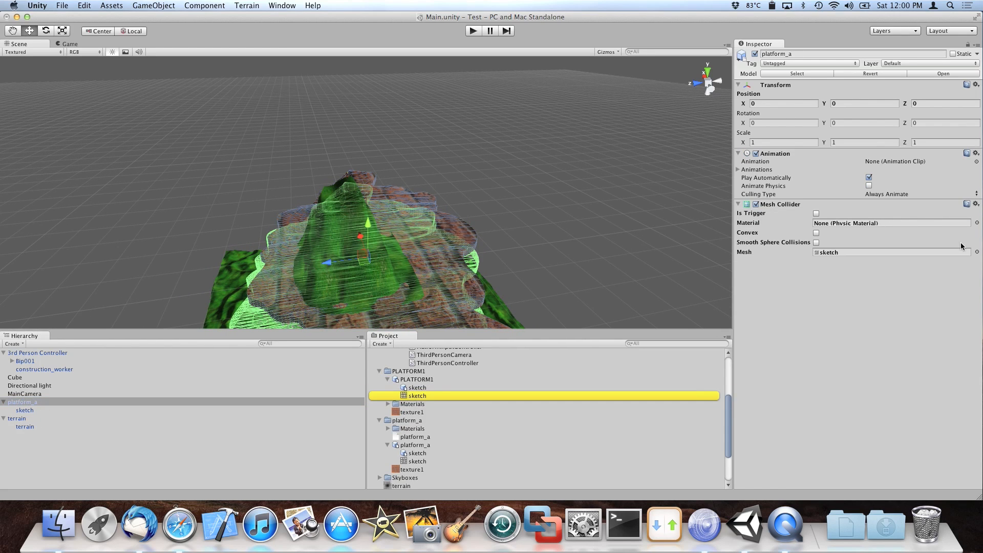
click(977, 252)
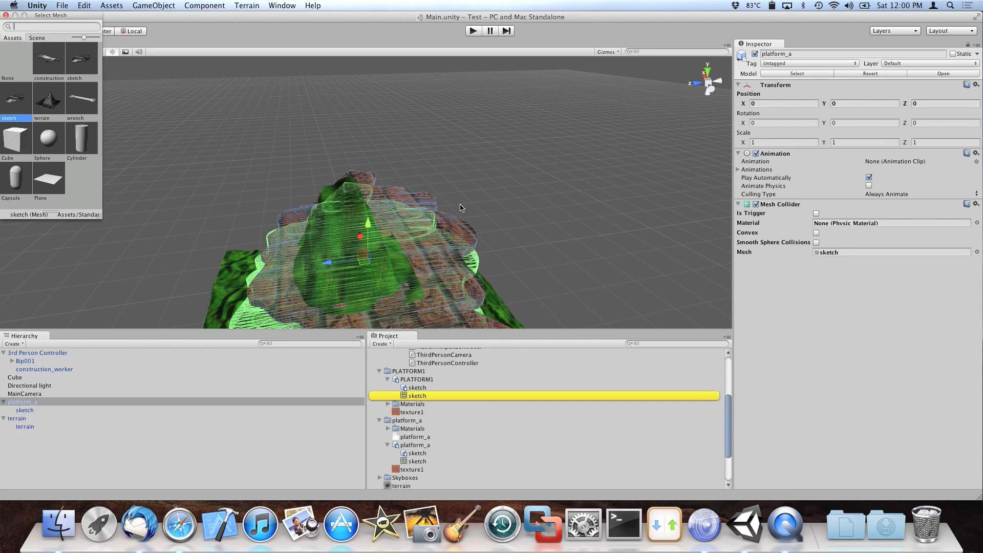
click(79, 60)
click(6, 15)
click(557, 189)
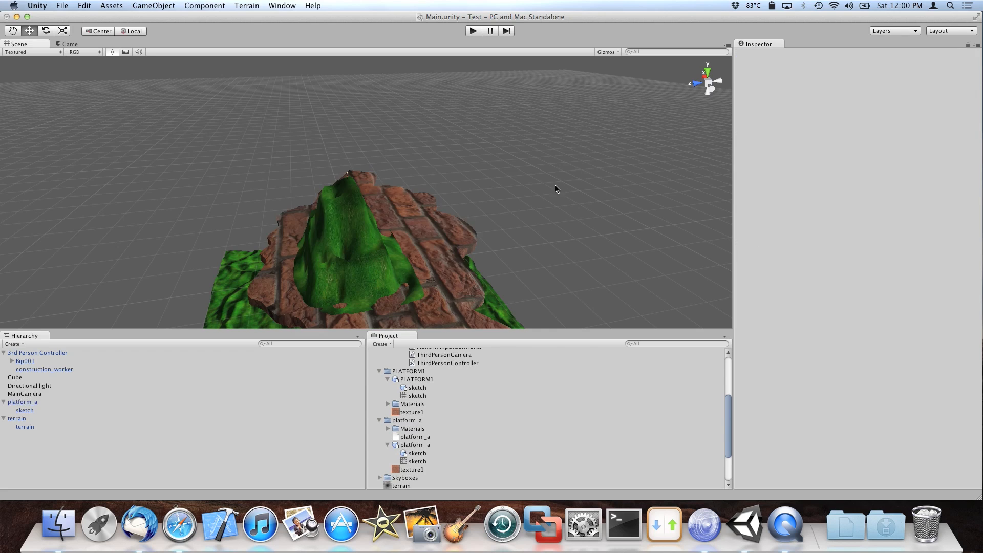
Try scaling platform_a uniformly with the Scale tool to about 1.49.
click(463, 230)
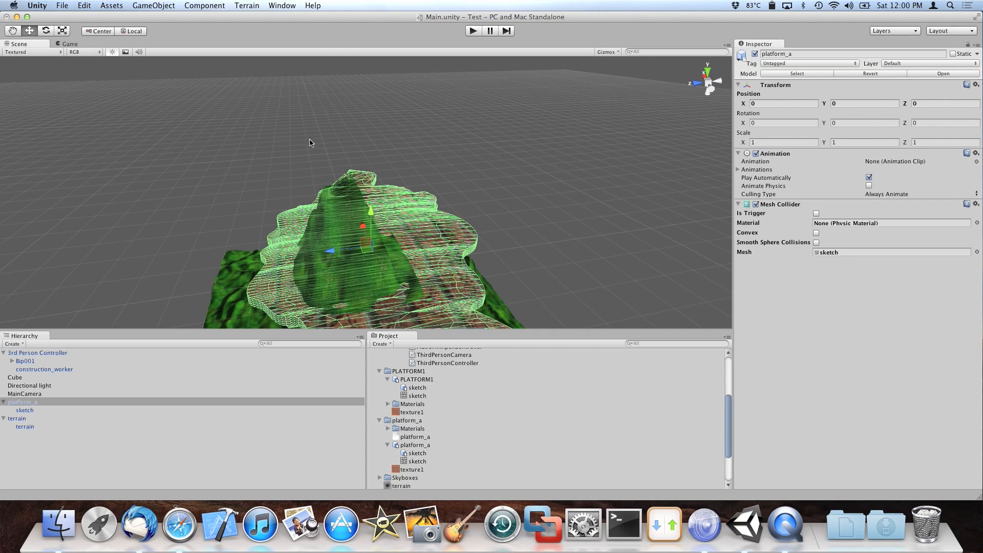
click(63, 31)
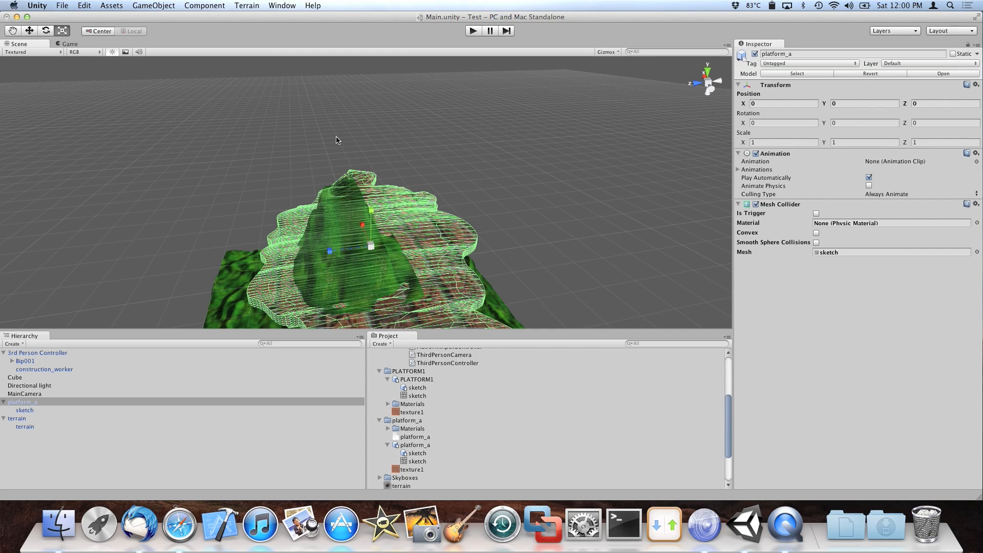
click(402, 247)
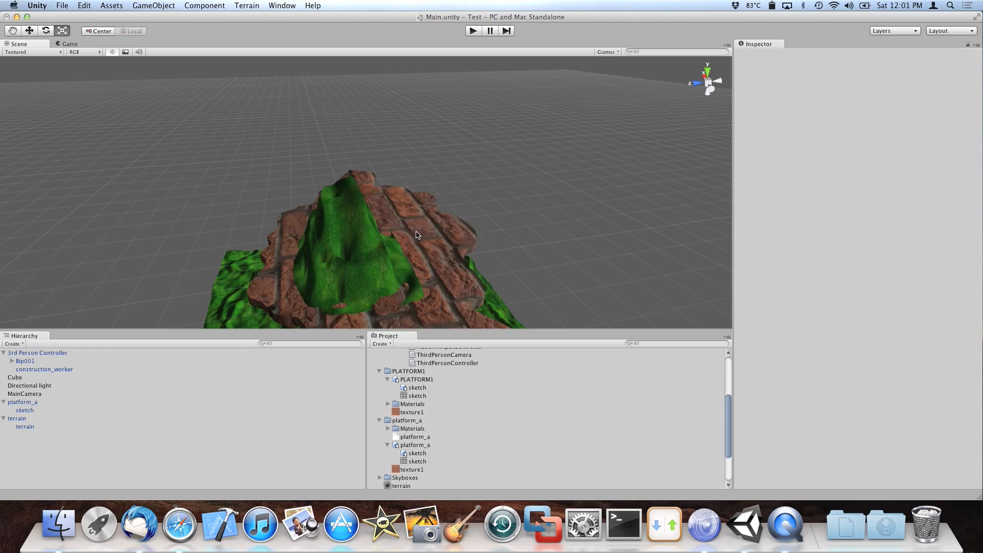
click(388, 252)
mouse_move(372, 246)
mouse_down()
mouse_move(335, 204)
mouse_move(376, 235)
mouse_up()
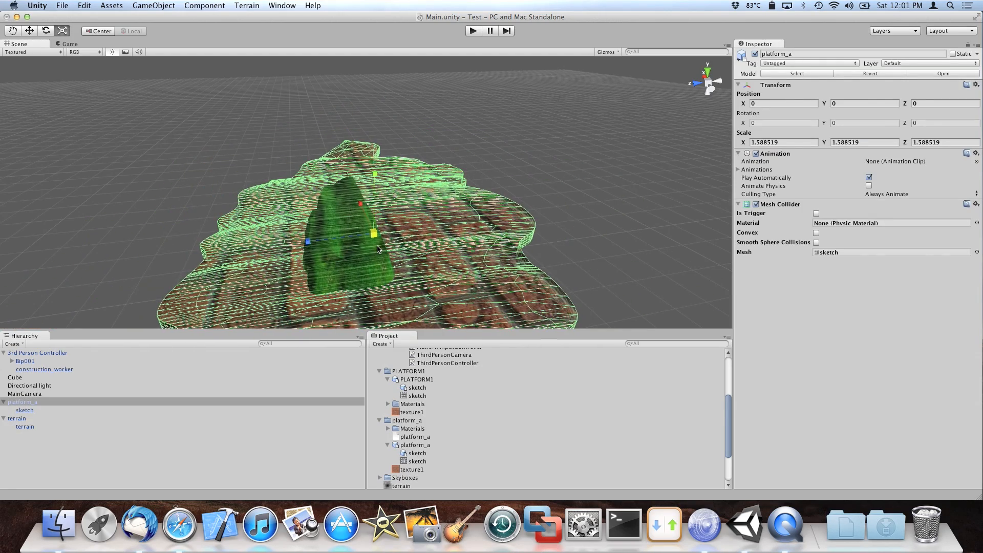
click(389, 236)
drag(377, 238, 374, 235)
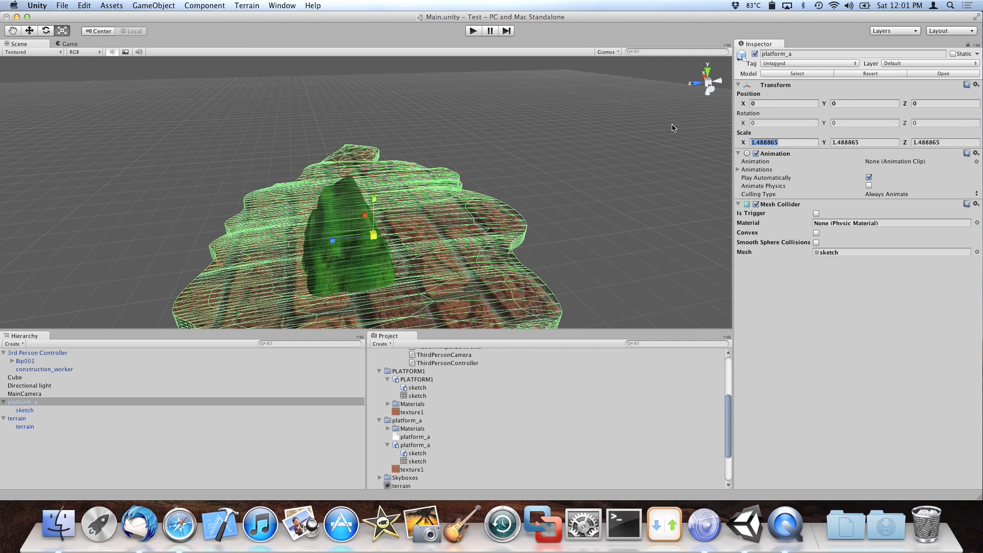
Set the scale of platform_a to 0.5 on the X, Y and Z axes.
text(0.5)
key(Tab)
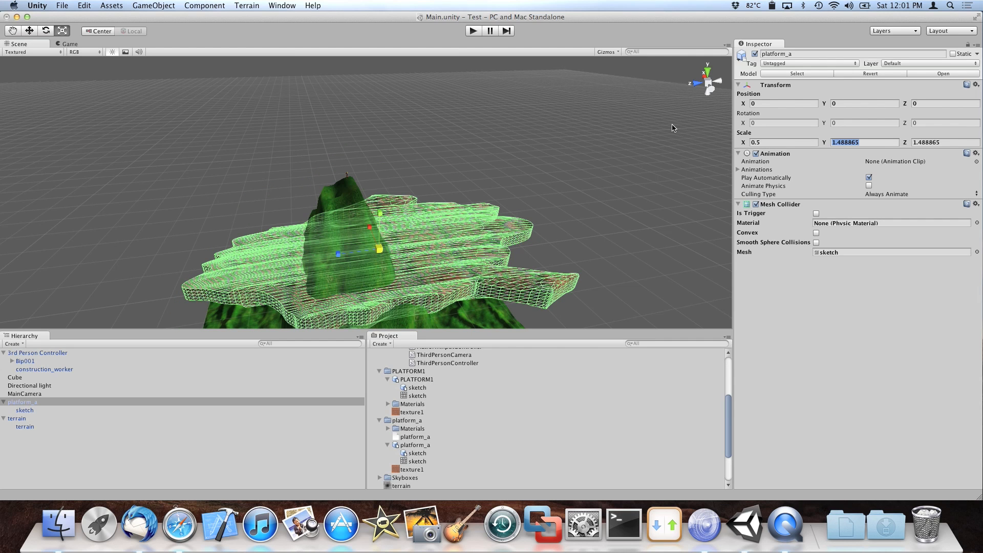
text(0.5)
key(Tab)
text(0.)
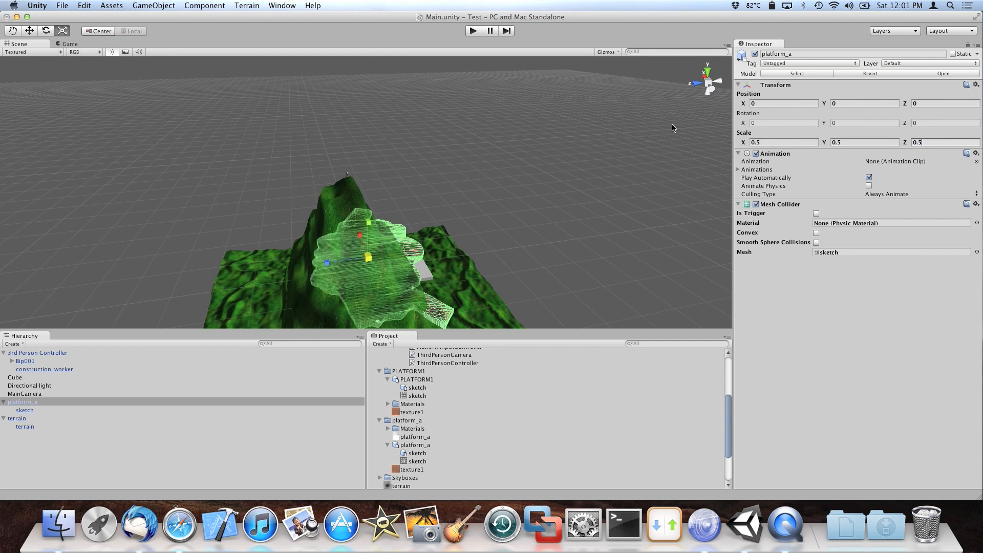
Move platform_a up beside the hilltop to about Y 23.72, Z -15.54, and check its placement against the 3rd Person Controller.
click(31, 32)
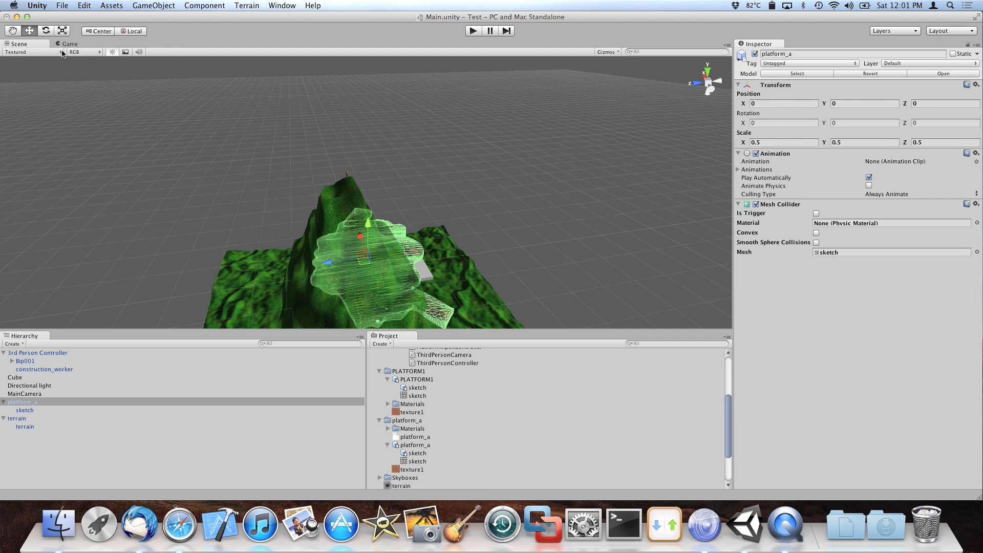
click(399, 281)
click(411, 250)
click(411, 250)
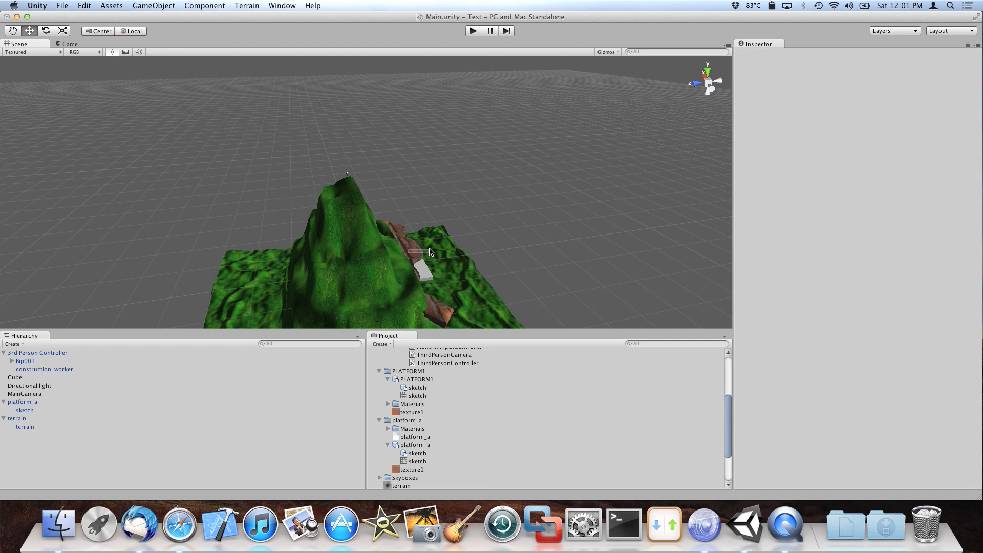
click(417, 254)
drag(418, 254, 410, 159)
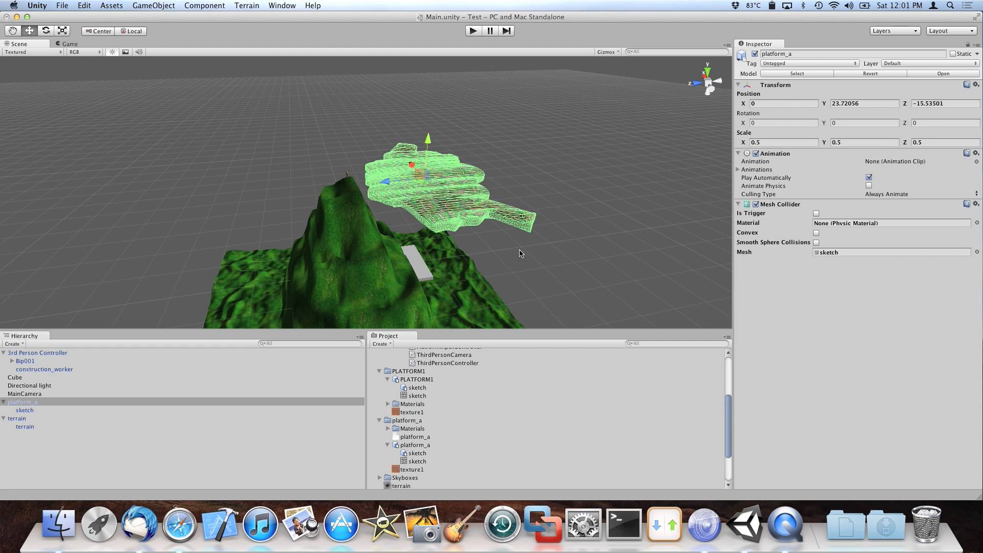
click(347, 179)
key(f)
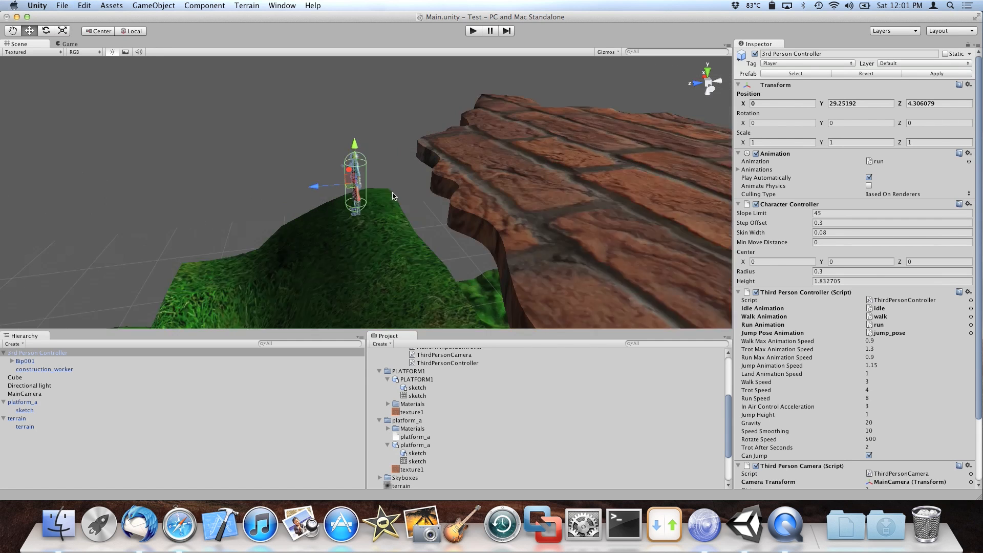
click(303, 172)
scroll(400, 189, down, 10)
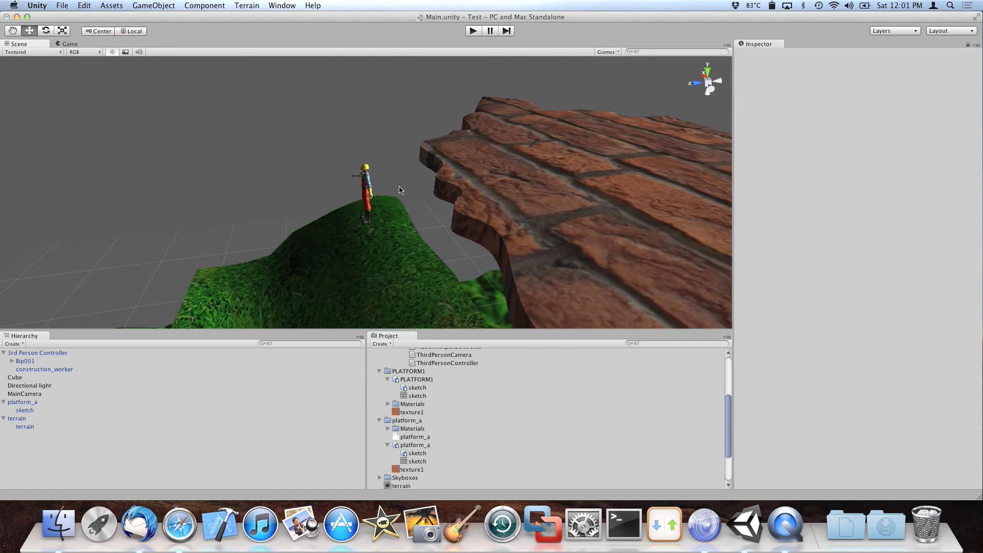
scroll(455, 199, down, 3)
Set the brick texture tiling of platform_a's sketch child to 10 on both X and Y.
click(516, 199)
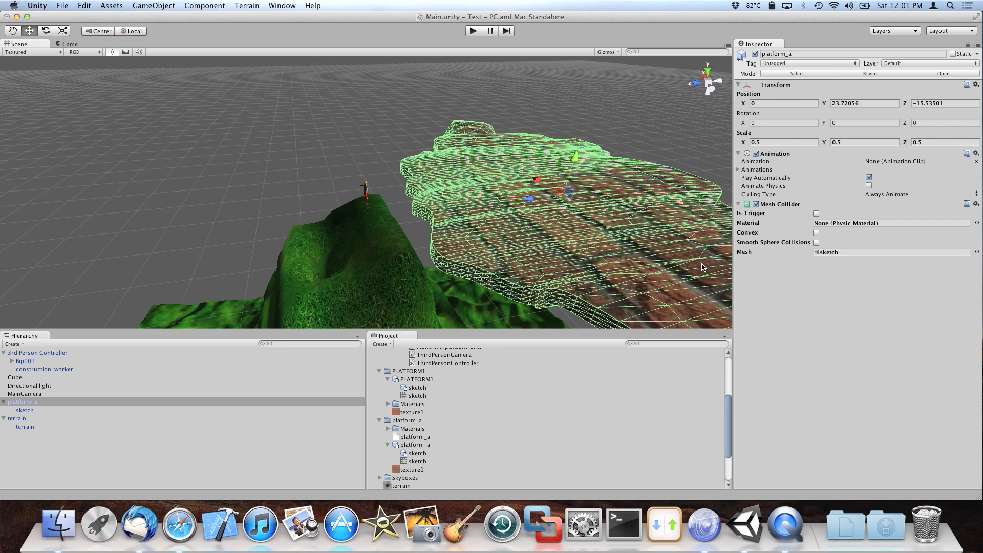
click(237, 383)
click(36, 411)
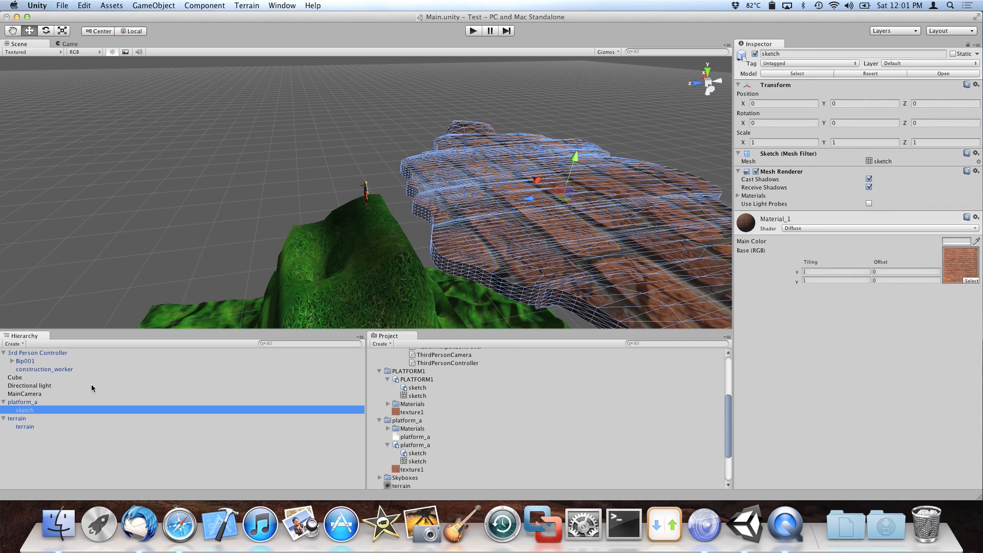
click(819, 272)
text(10)
key(Tab)
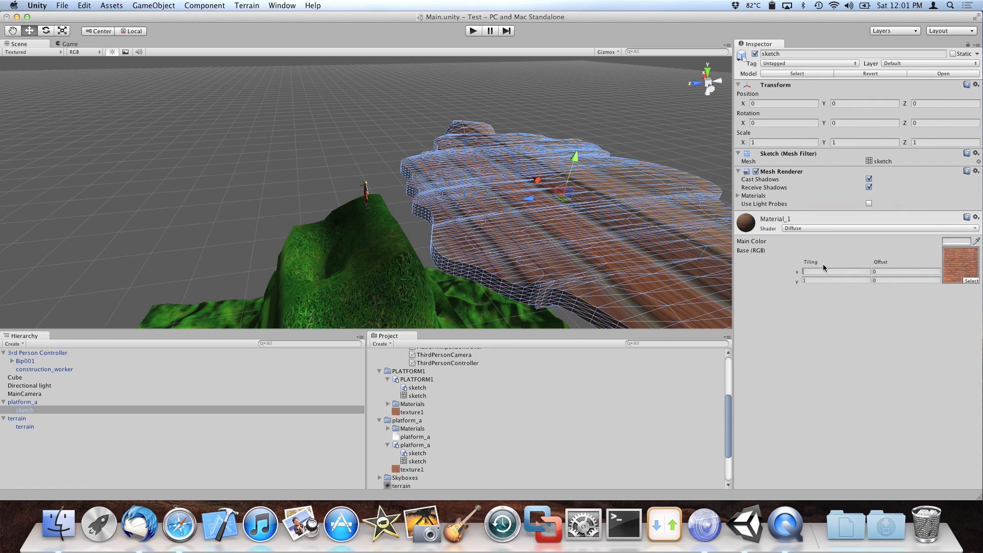
key(Tab)
key(shift+Tab)
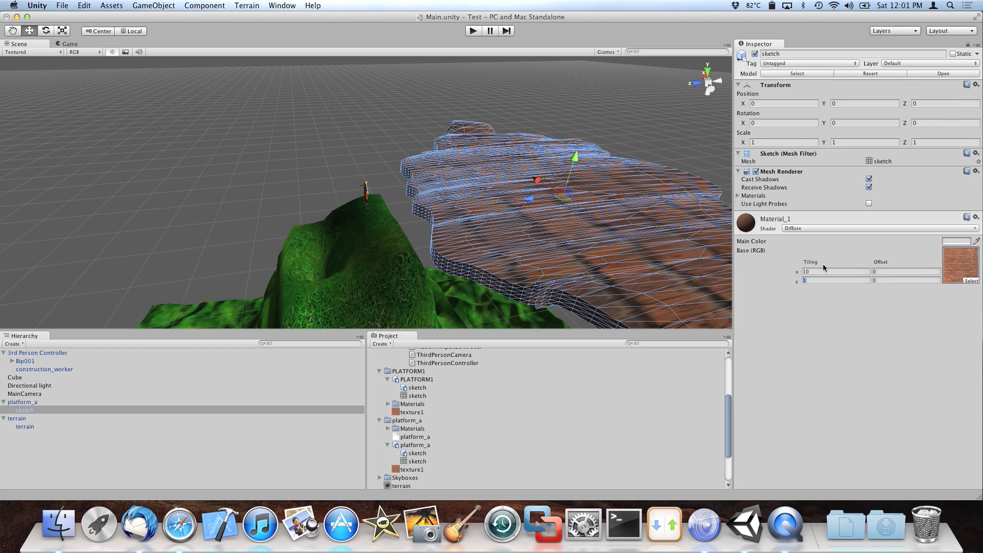
text(10)
click(367, 171)
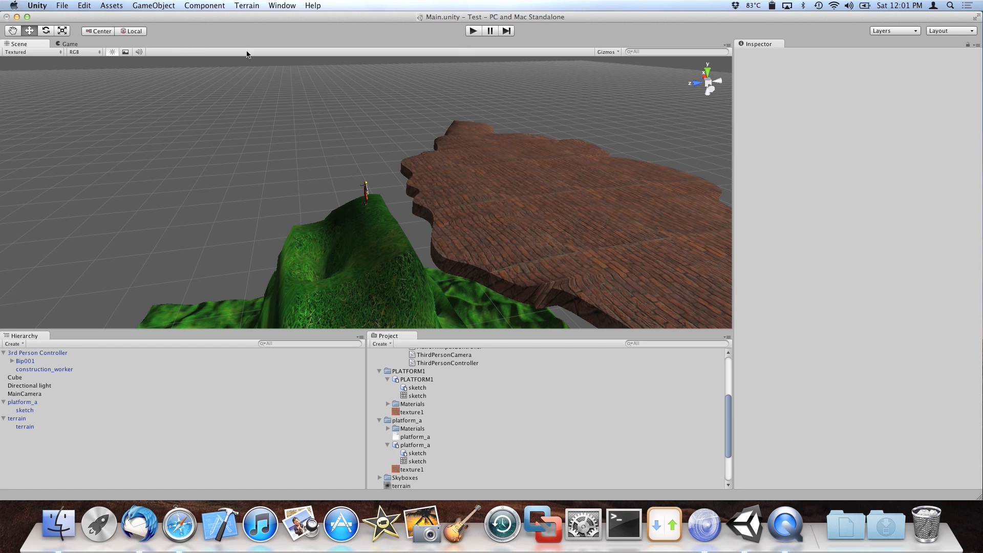
click(61, 6)
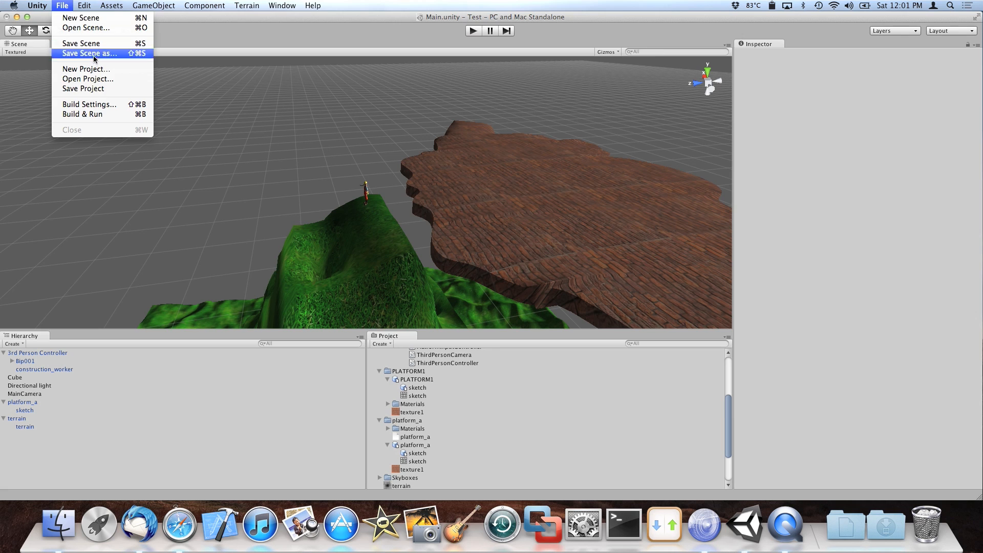
click(242, 126)
click(64, 6)
click(417, 53)
Play-test the scene by turning the character toward the brick platform and jumping at it from the hilltop, and stop play mode.
click(474, 32)
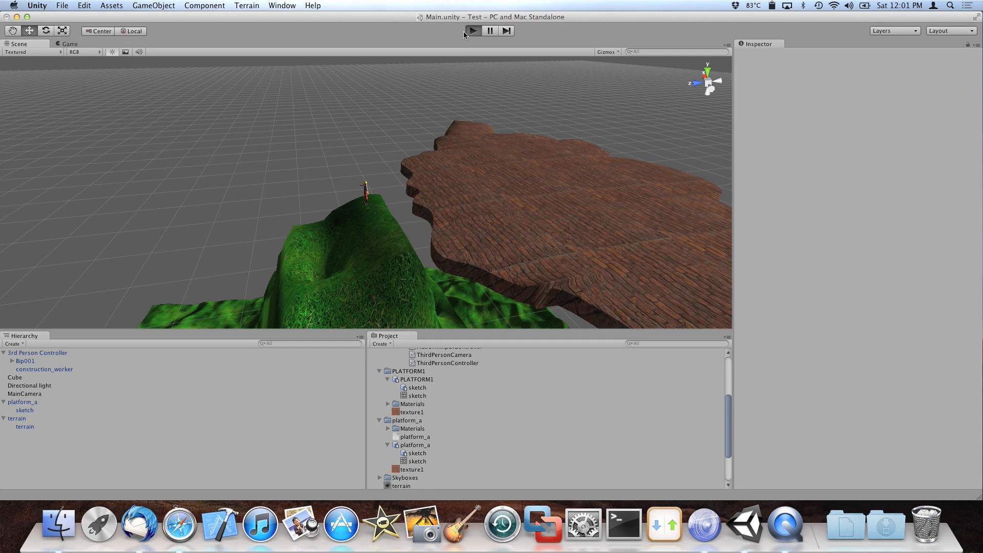
key(Right)
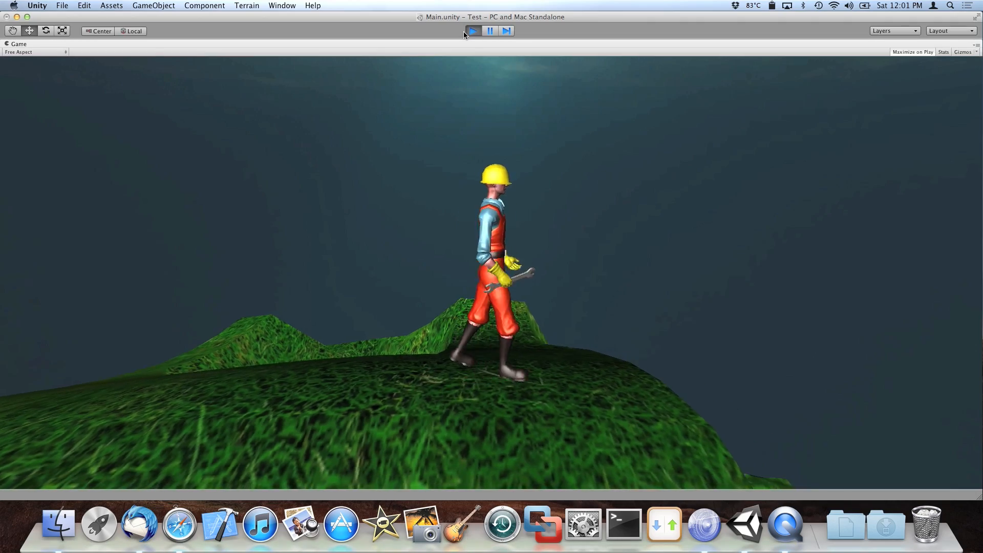
key(Down)
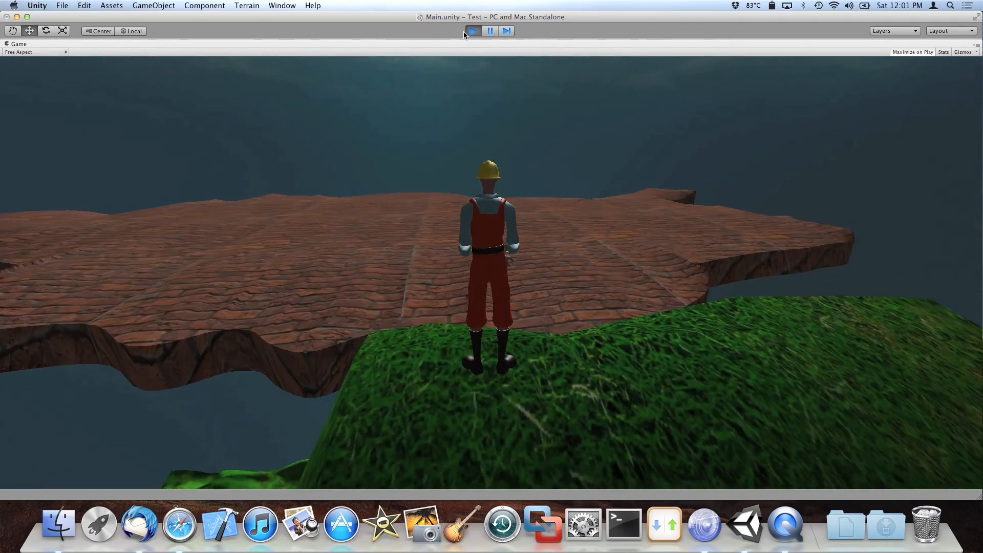
key(Right)
key(Up)
key(Left)
key(space)
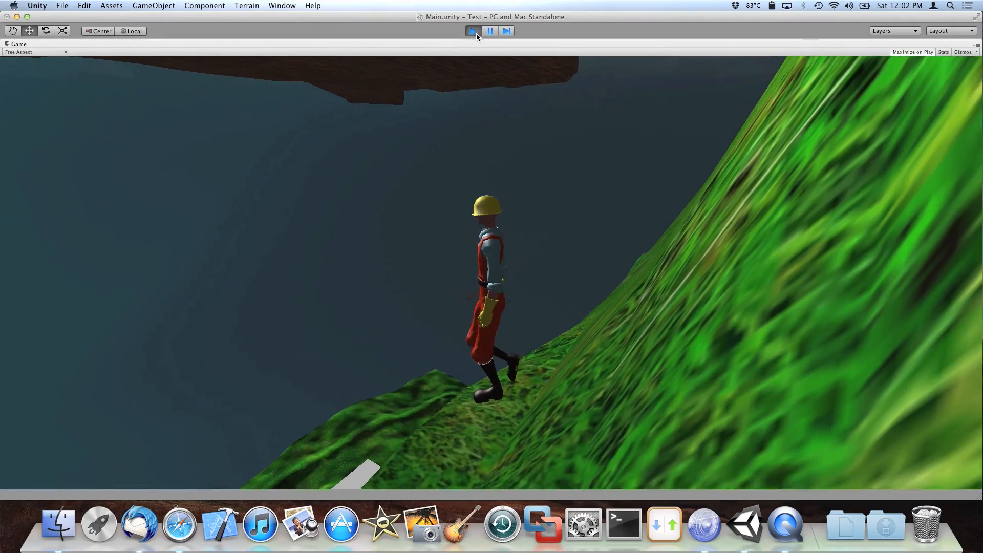
click(473, 31)
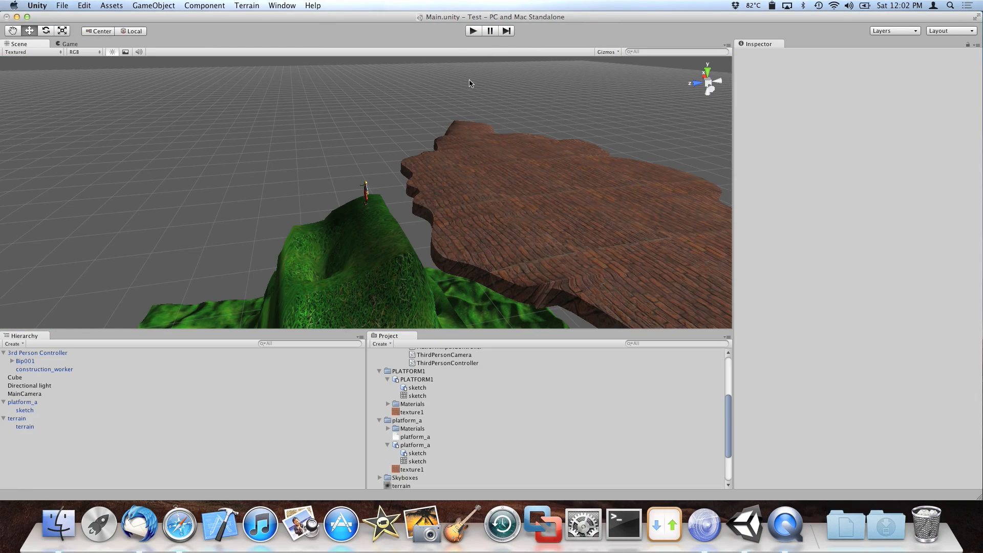
Run the scene again, try to get the character across the gap onto the brick platform, and stop play mode.
click(473, 30)
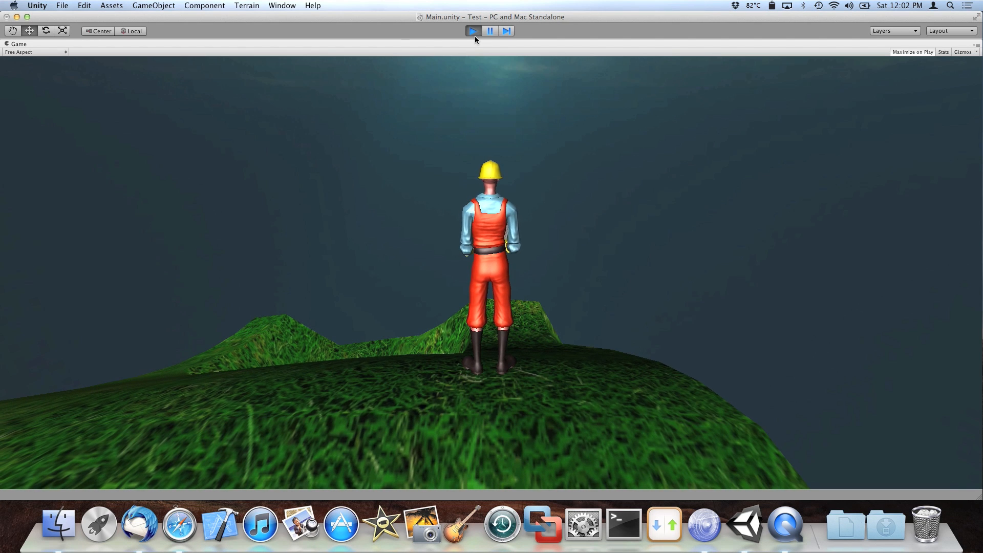
key(Down)
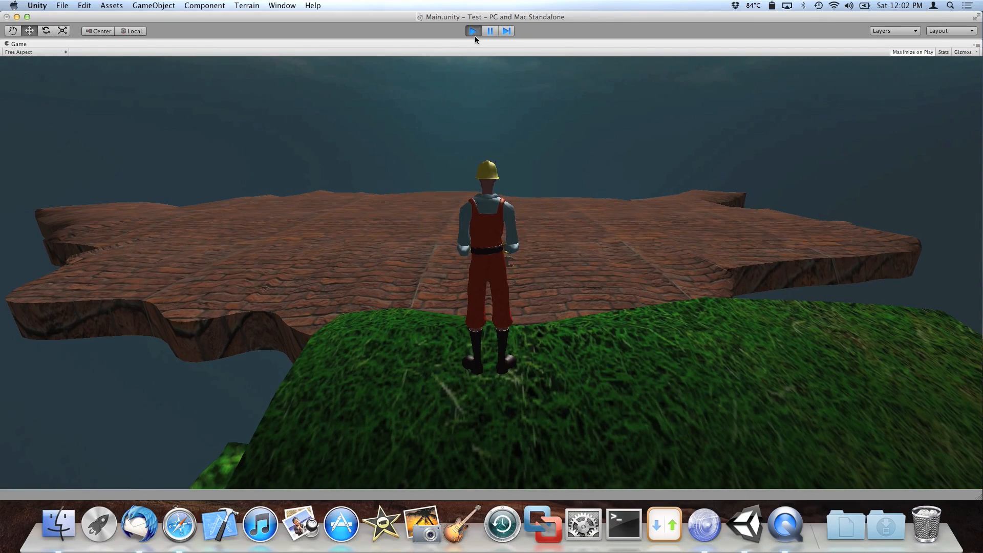
key(Up)
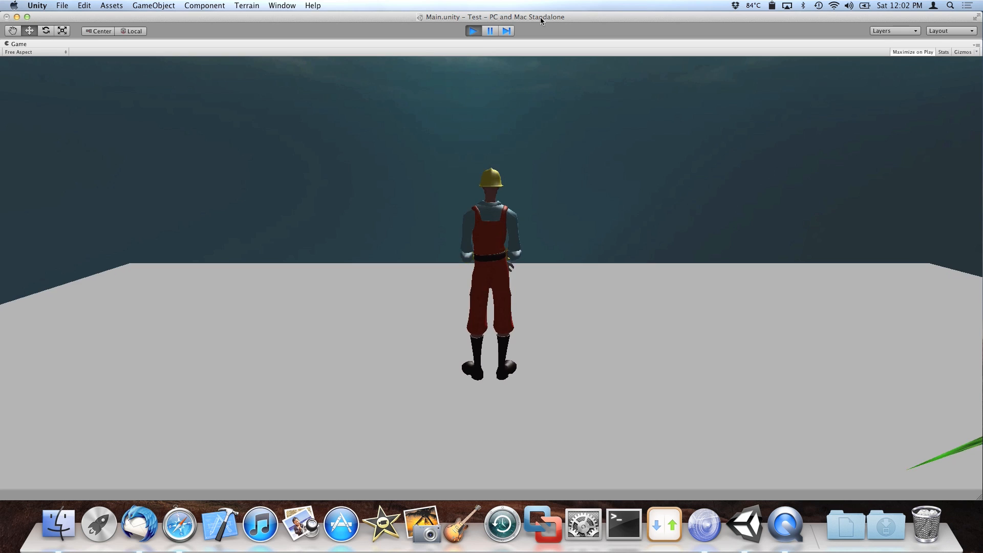
click(476, 31)
Move platform_a closer to the hilltop, to about Z -12.24, and start play mode.
click(547, 194)
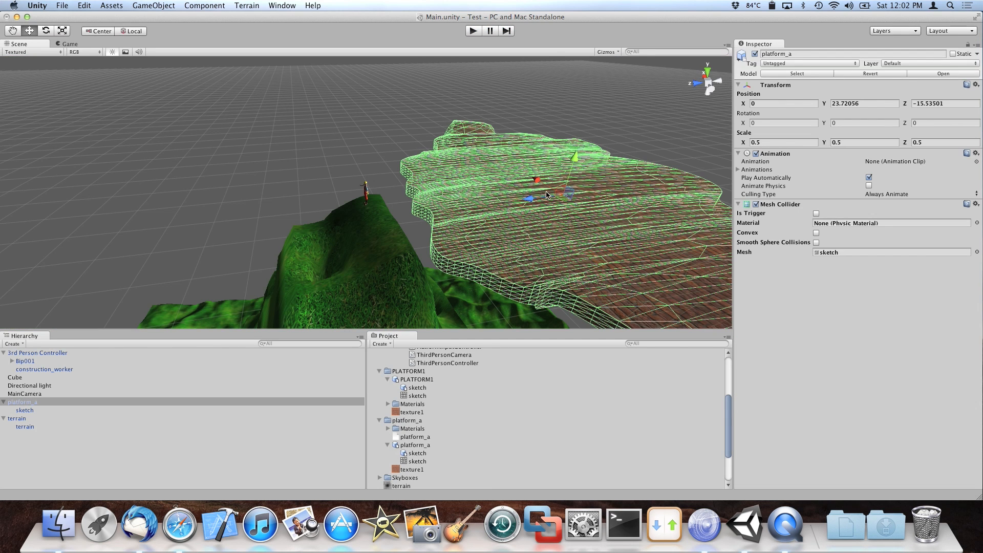
drag(547, 194, 526, 61)
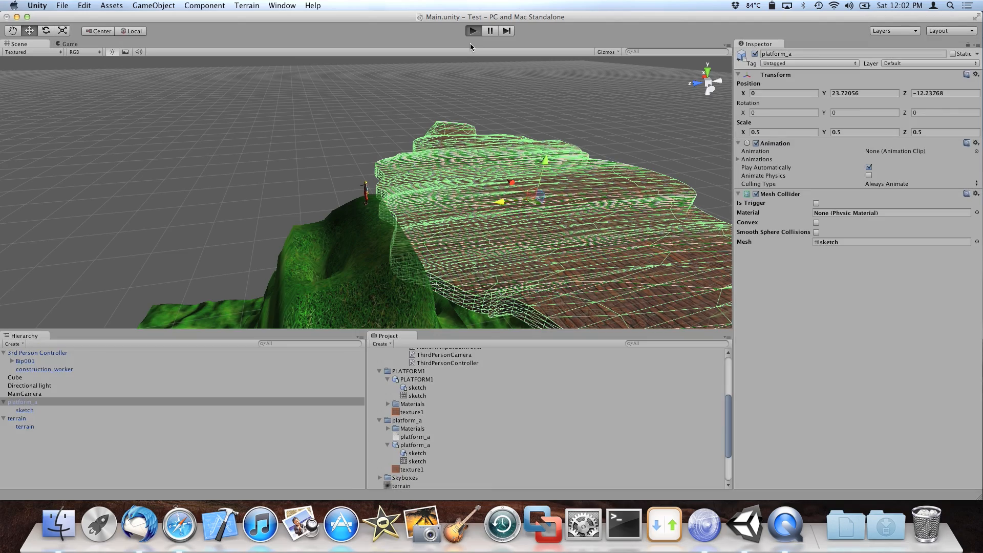
click(473, 31)
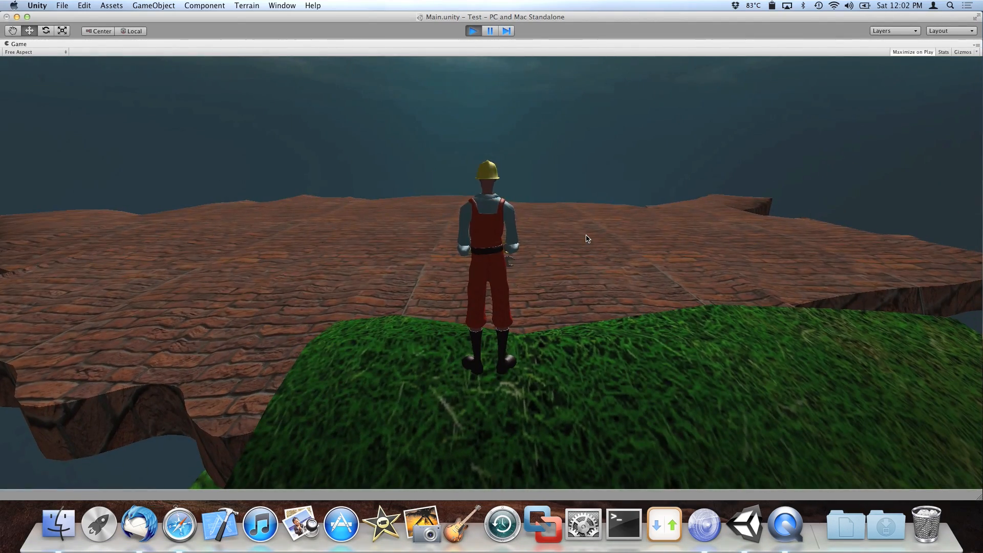
Test the platform's mesh collider by walking, running and jumping the character across the bricks and off the edge, and exit play mode.
key(w)
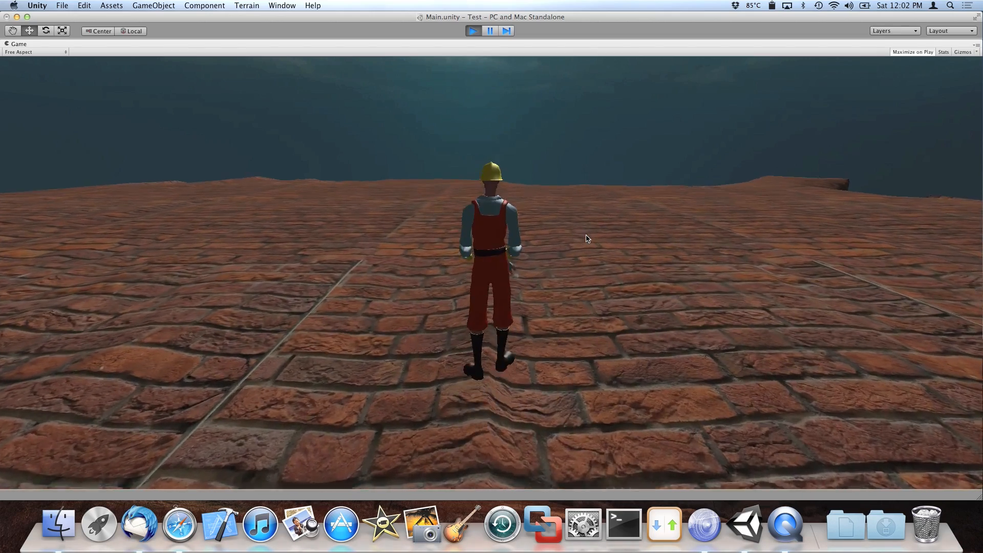
key(a)
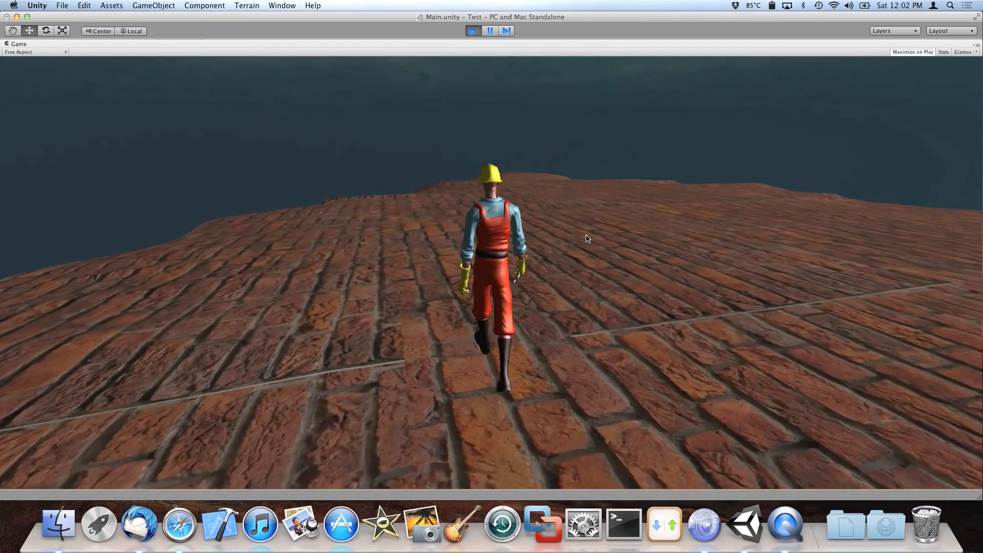
key(space)
key(d)
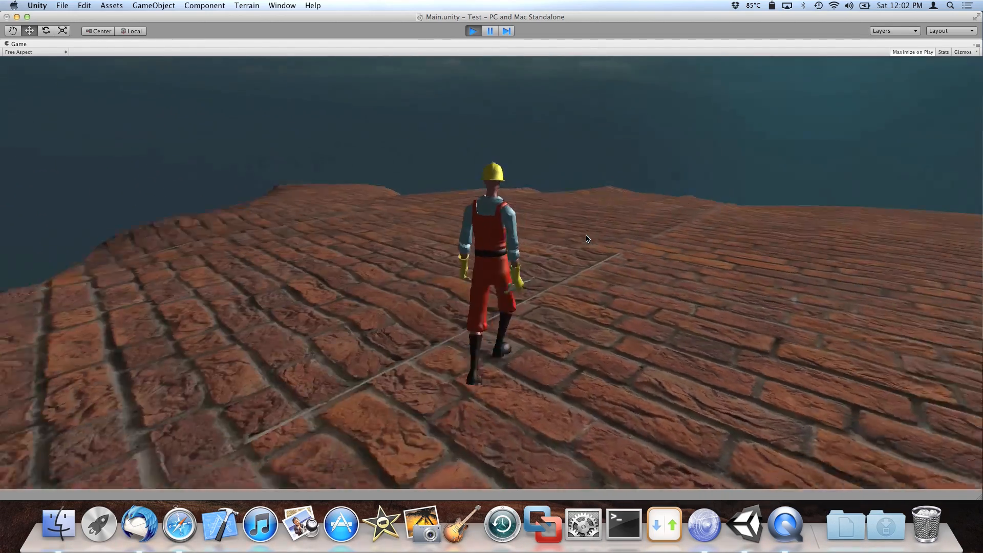
key(a)
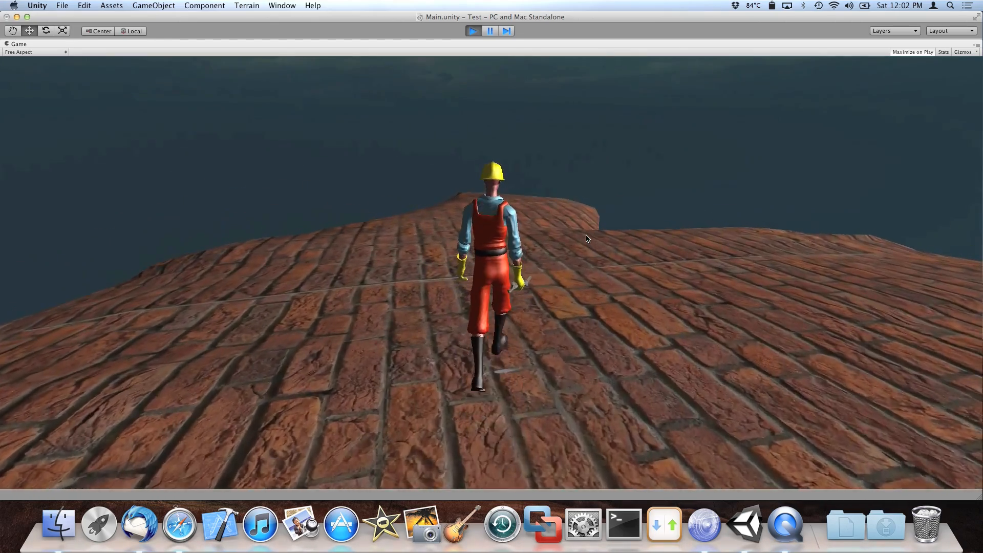
key(d)
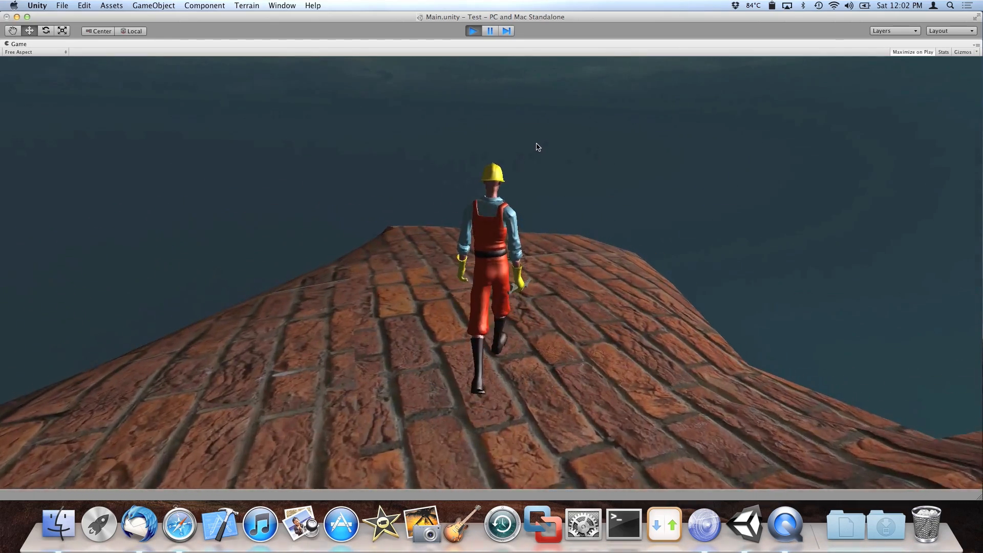
key(d)
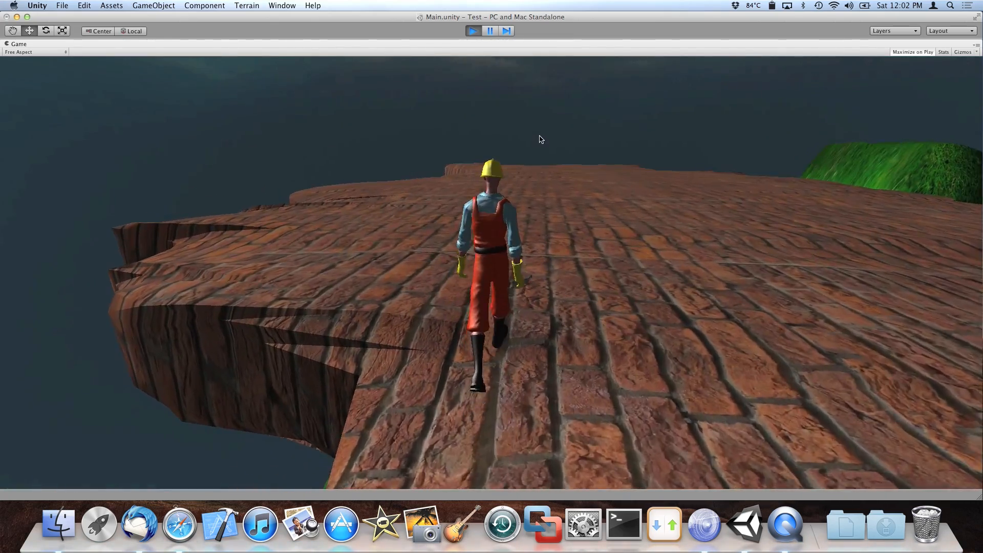
key(shift)
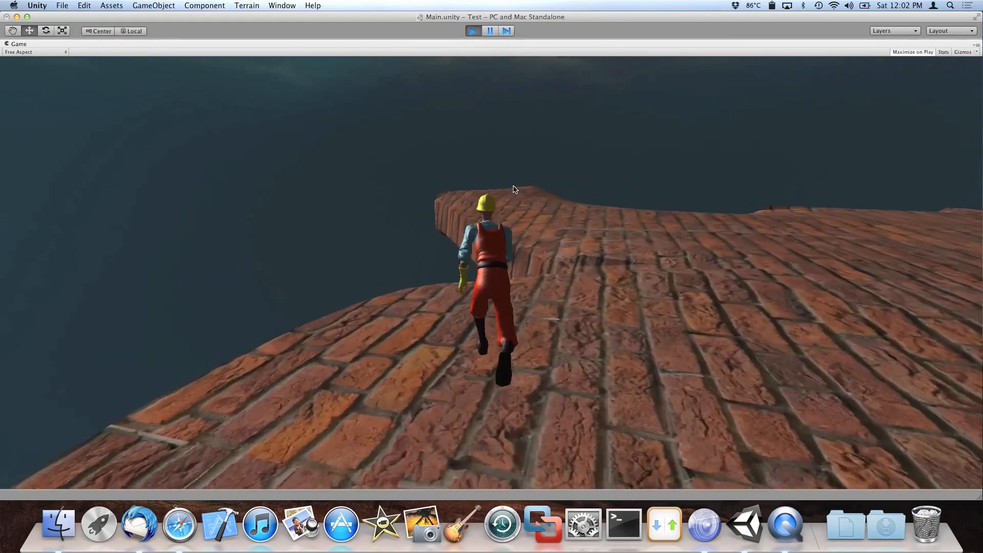
key(space)
key(space)
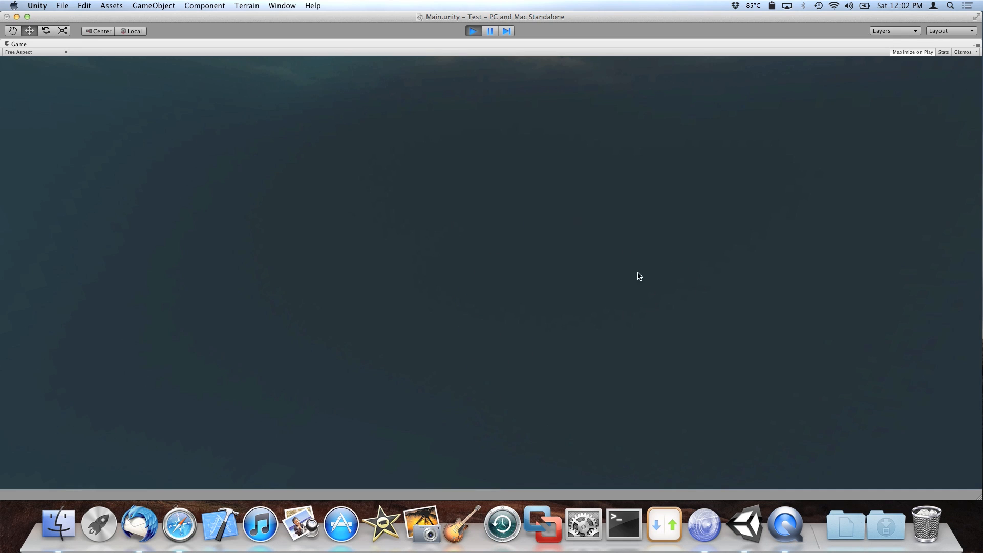
drag(425, 13, 425, 15)
click(472, 34)
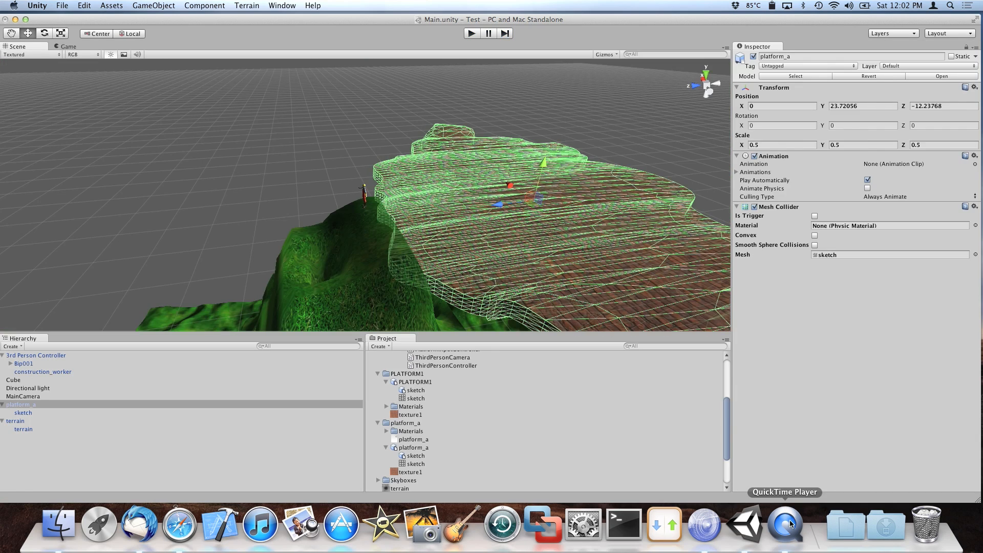